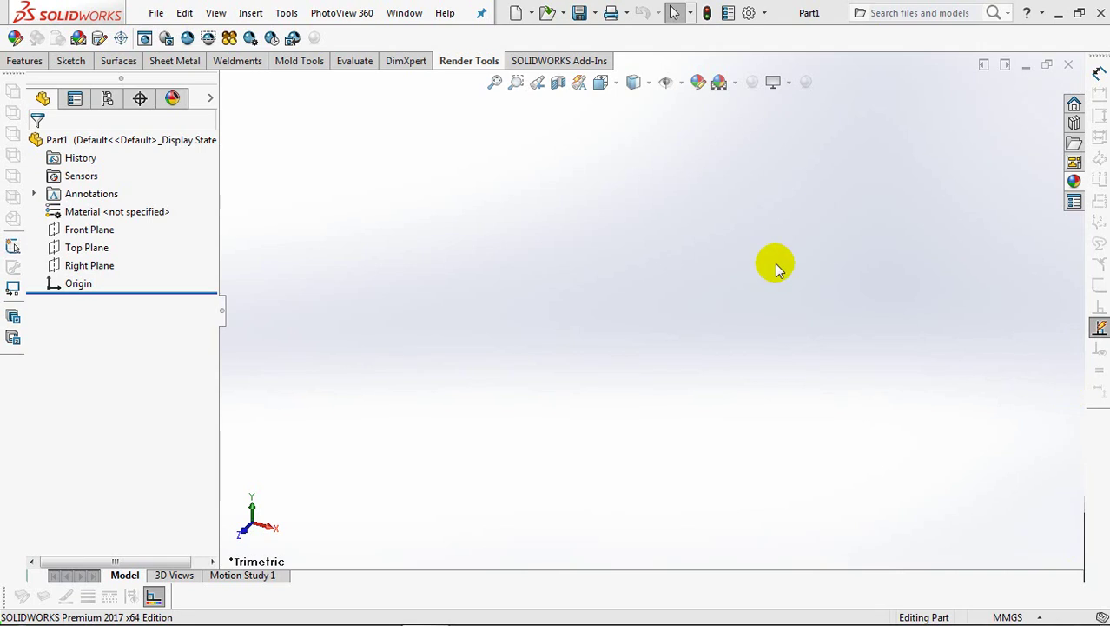
On the Top Plane, draw vertical and horizontal centerlines meeting at the origin
click(85, 248)
click(97, 228)
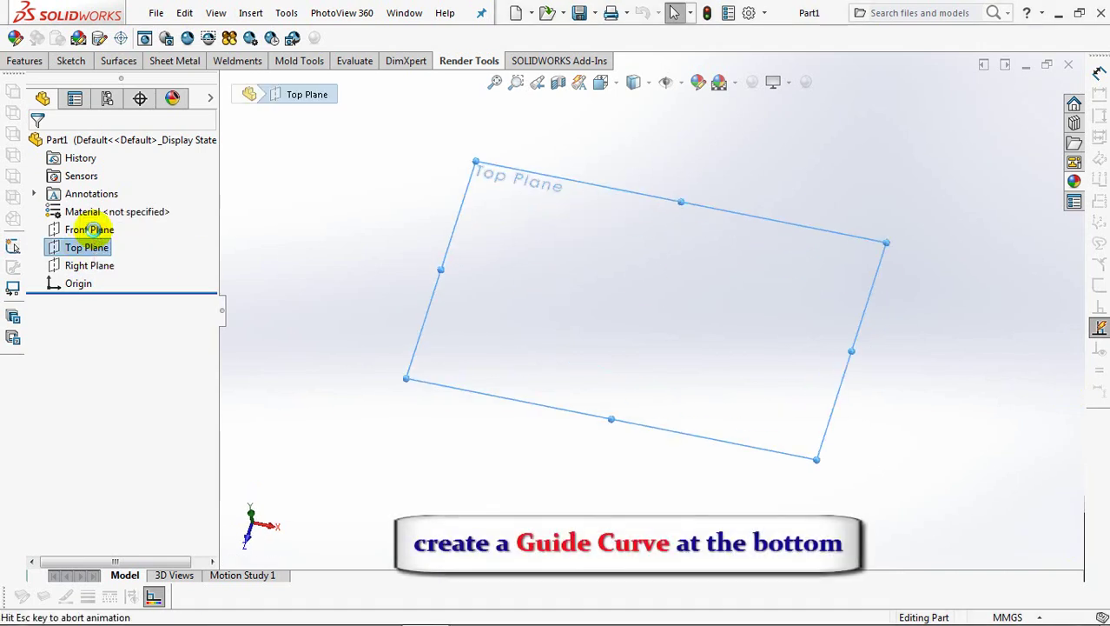
click(93, 37)
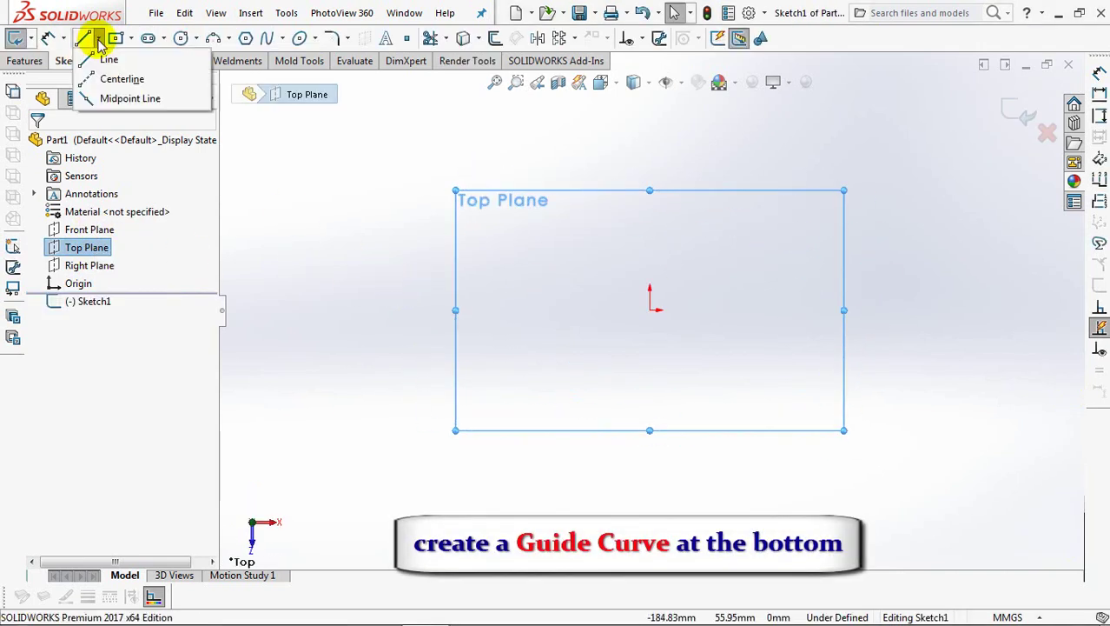
click(169, 77)
click(650, 240)
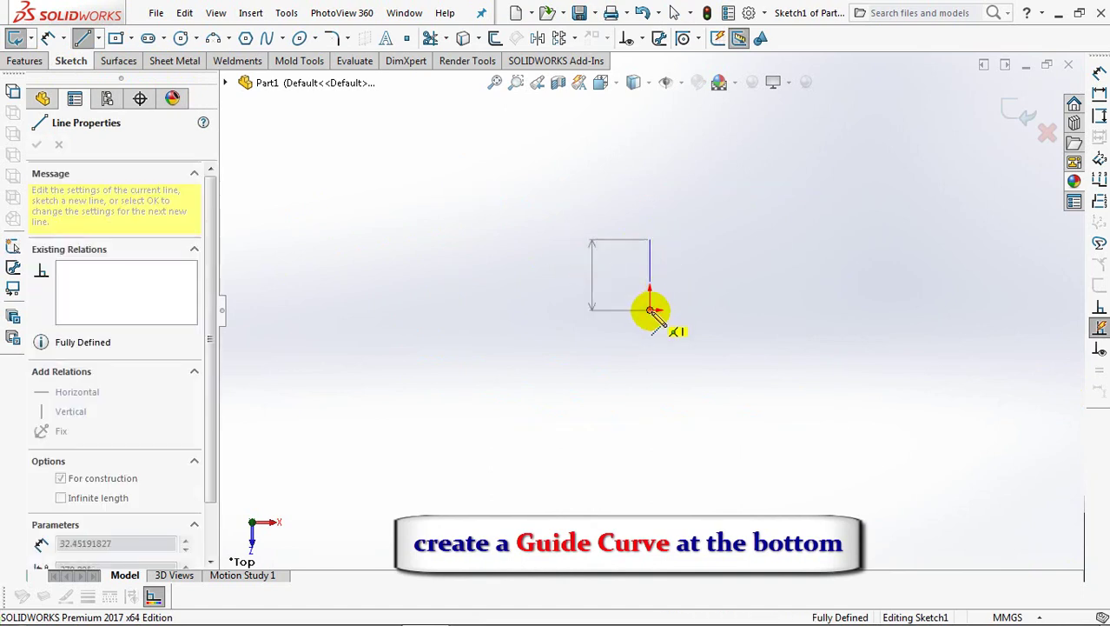
click(650, 310)
click(782, 310)
right_click(786, 314)
click(808, 323)
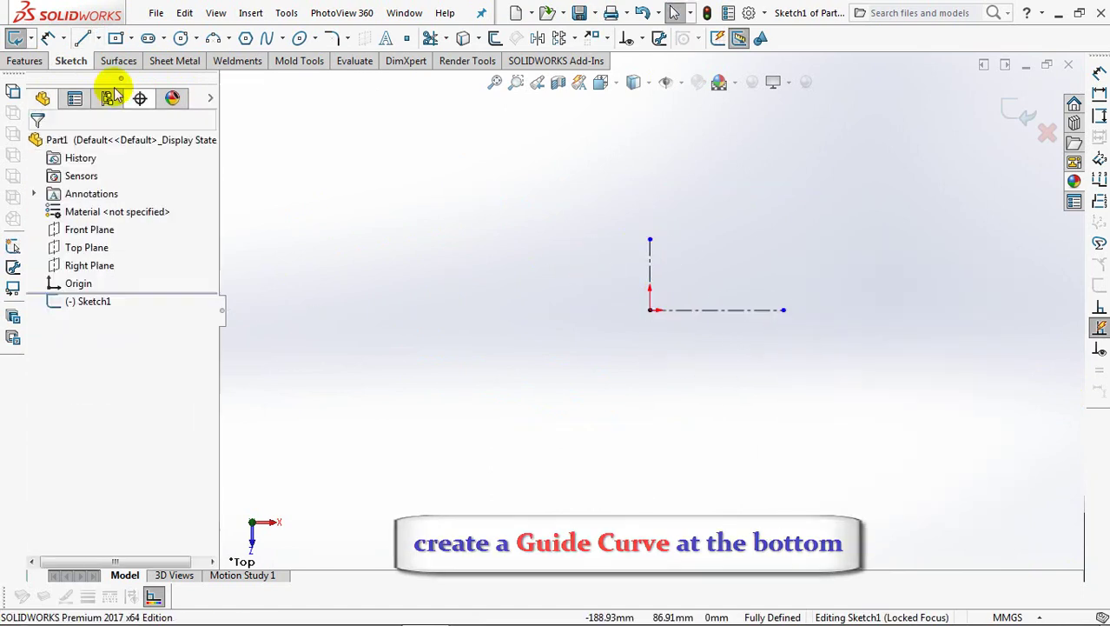
Draw two angled construction lines meeting at the origin, one above and one below the horizontal
click(164, 79)
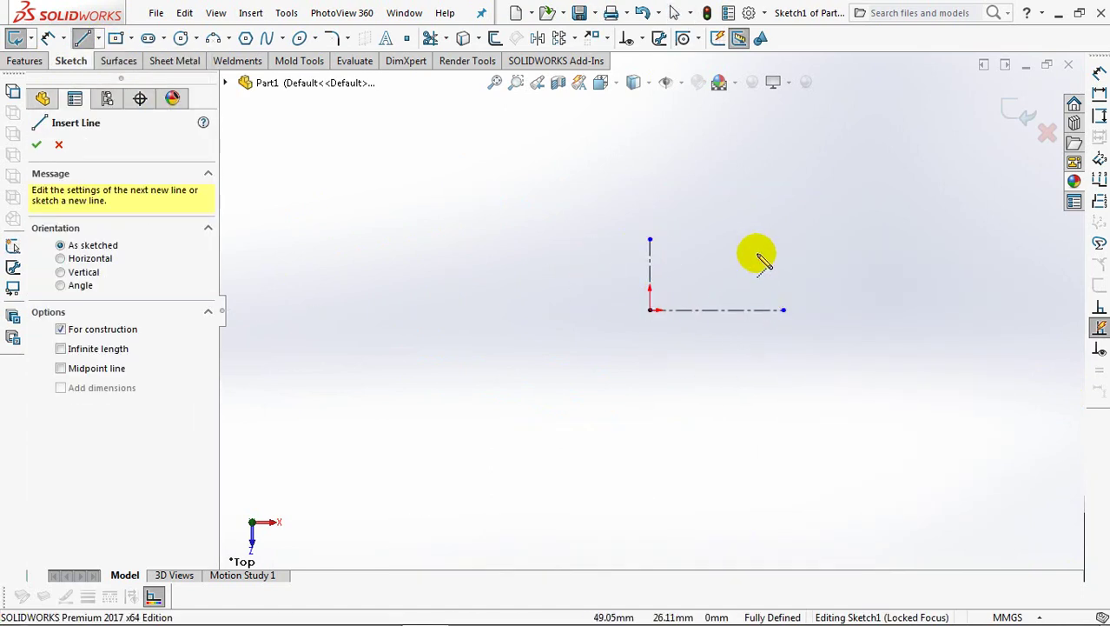
click(755, 257)
click(650, 310)
click(755, 360)
right_click(756, 362)
click(793, 372)
Add an Equal relation between the two angled construction lines
click(638, 37)
click(669, 77)
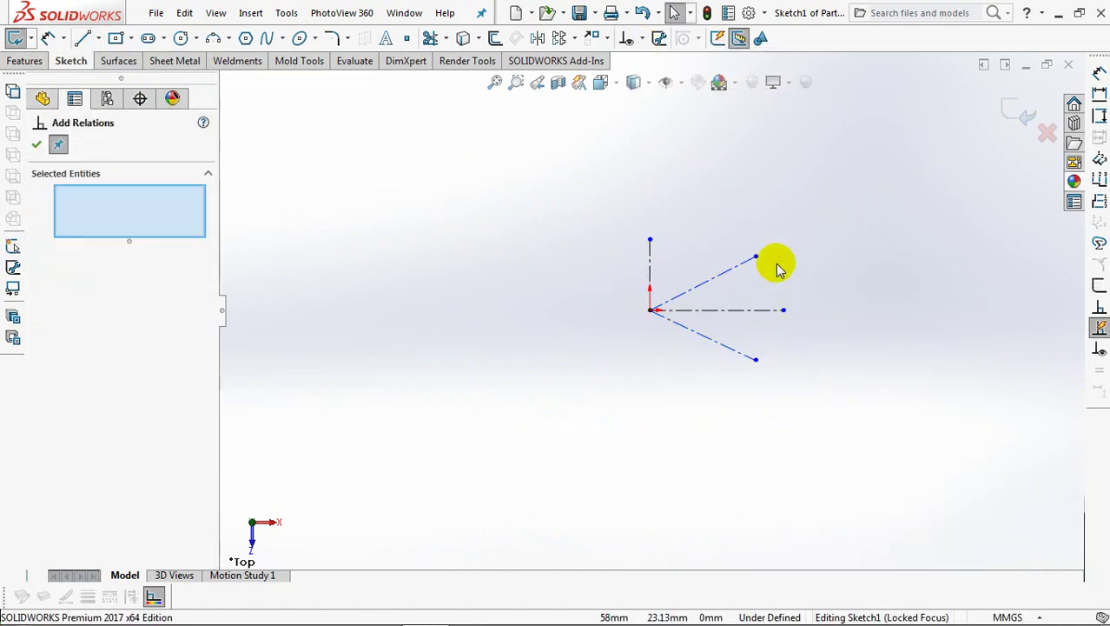
click(756, 257)
click(755, 360)
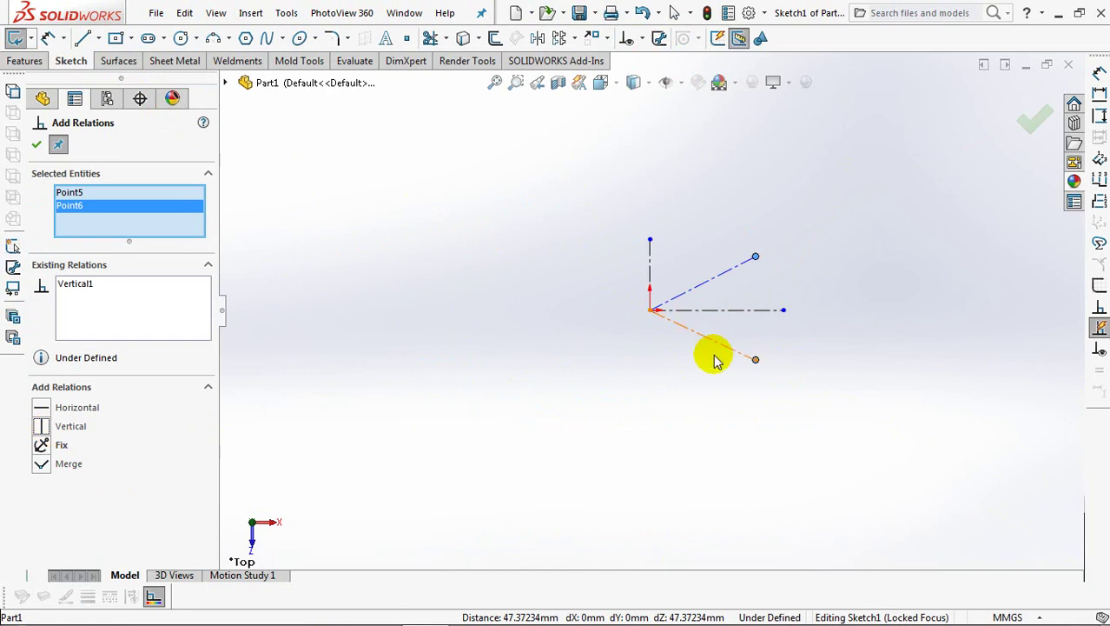
click(741, 349)
click(718, 277)
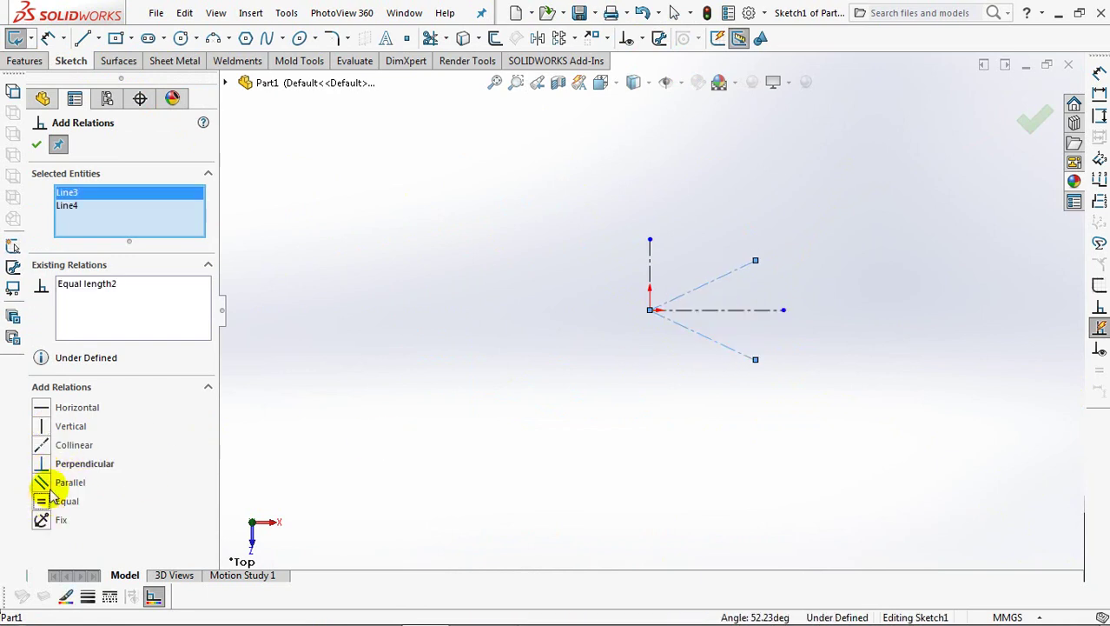
click(37, 146)
Dimension the horizontal centerline to 110 mm from the vertical centerline
click(47, 37)
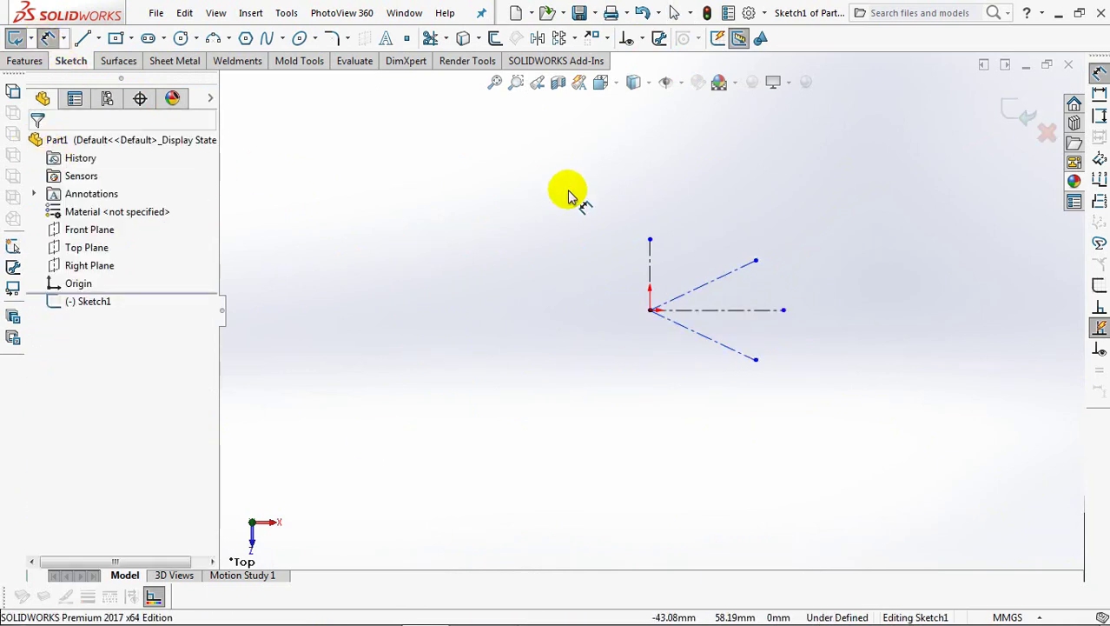
click(783, 309)
click(650, 273)
click(640, 217)
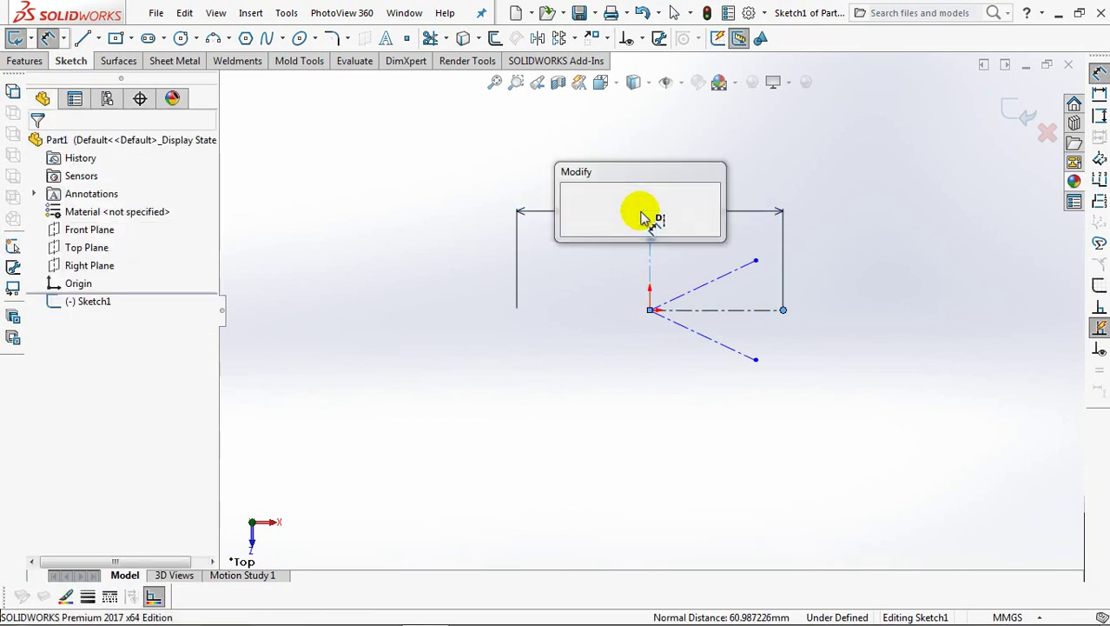
text(110)
click(573, 206)
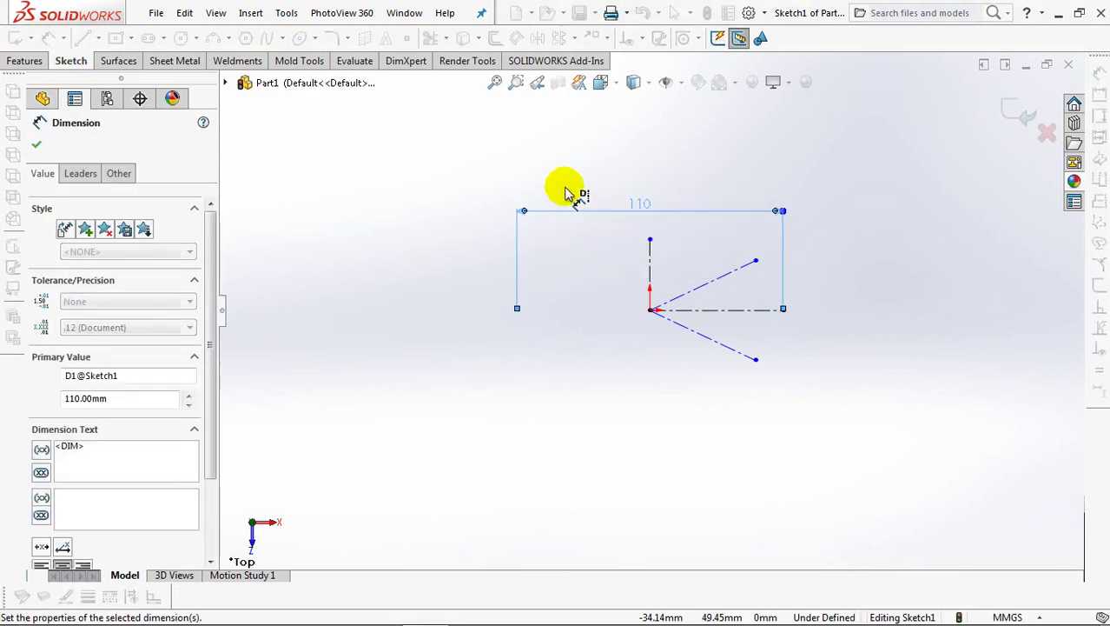
Dimension the angle between the two angled construction lines to 45°
click(728, 276)
click(717, 339)
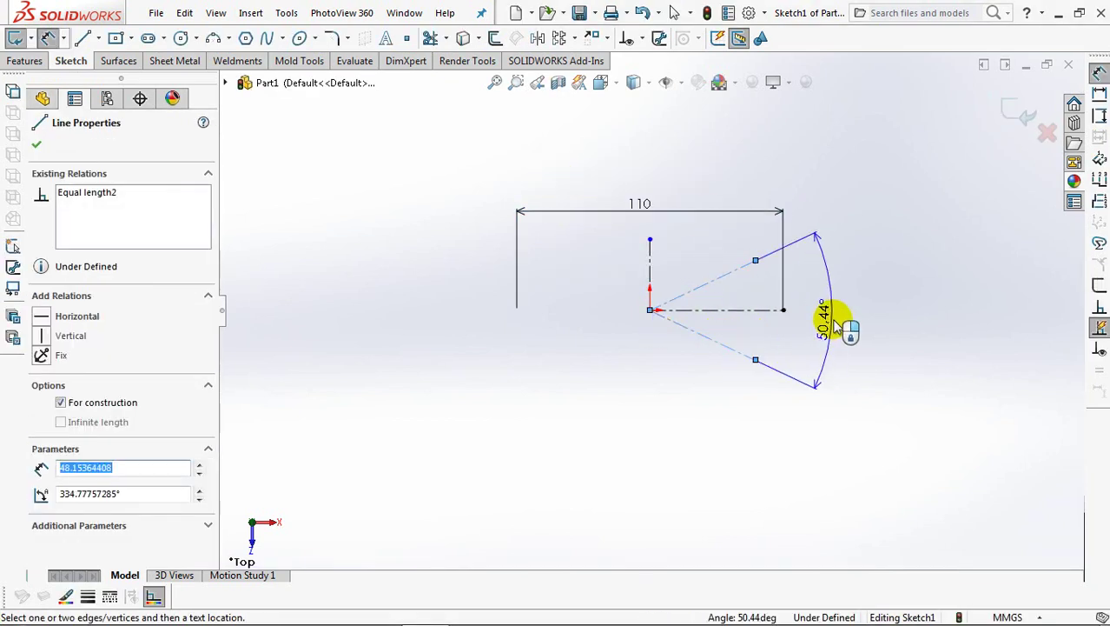
click(830, 319)
text(45)
click(764, 312)
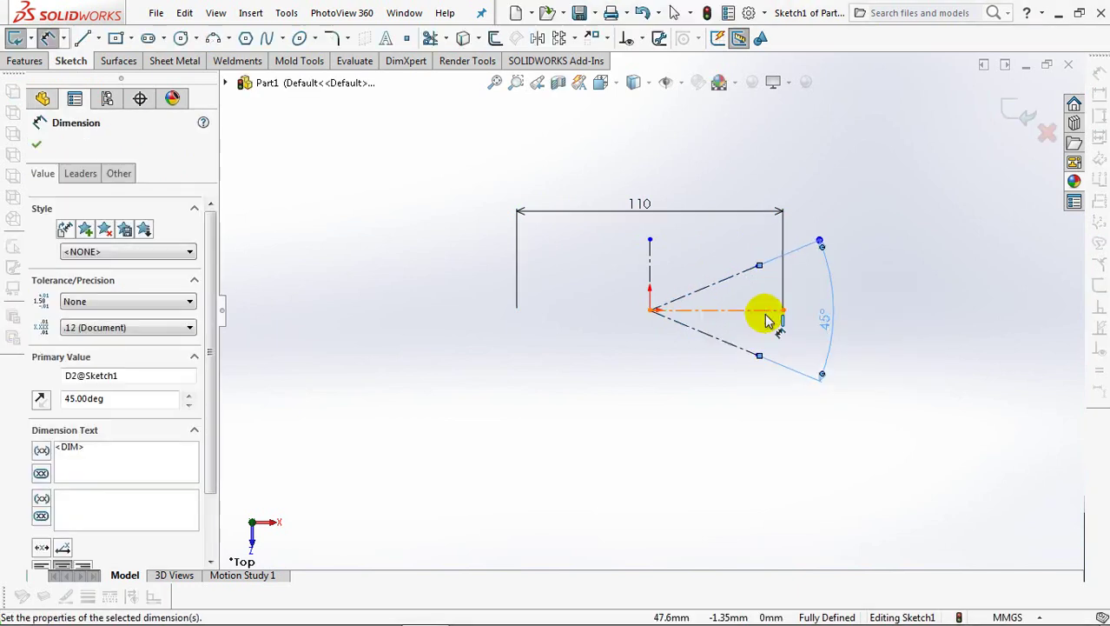
click(34, 146)
click(230, 40)
Draw a centre-point arc on the horizontal line, spanning the upper and lower angled lines
click(324, 55)
click(716, 310)
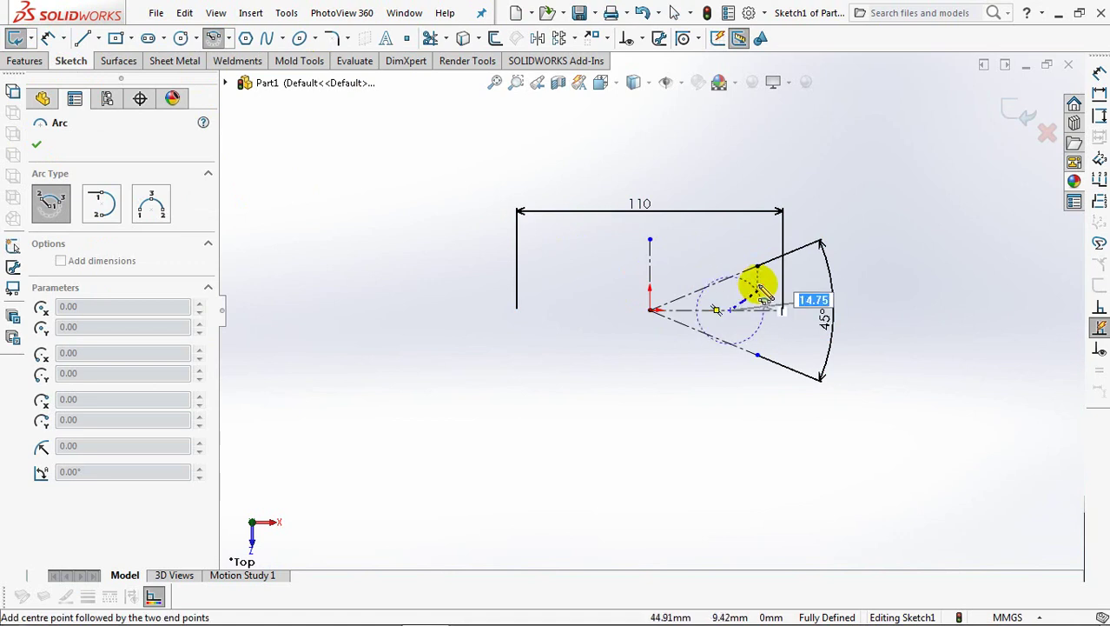
click(758, 265)
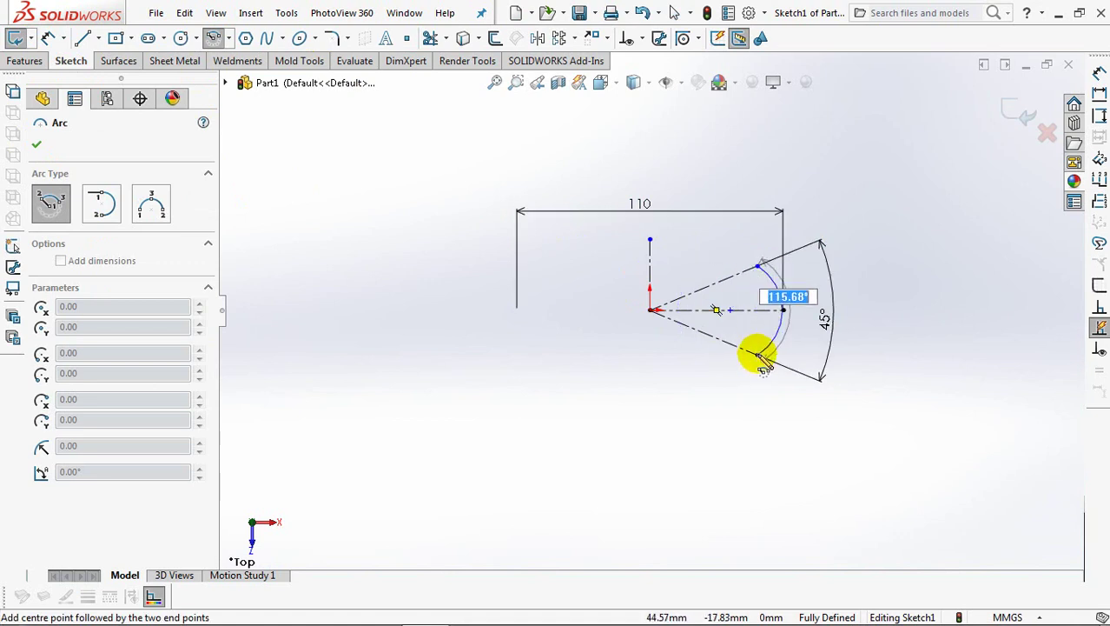
click(759, 356)
key(Escape)
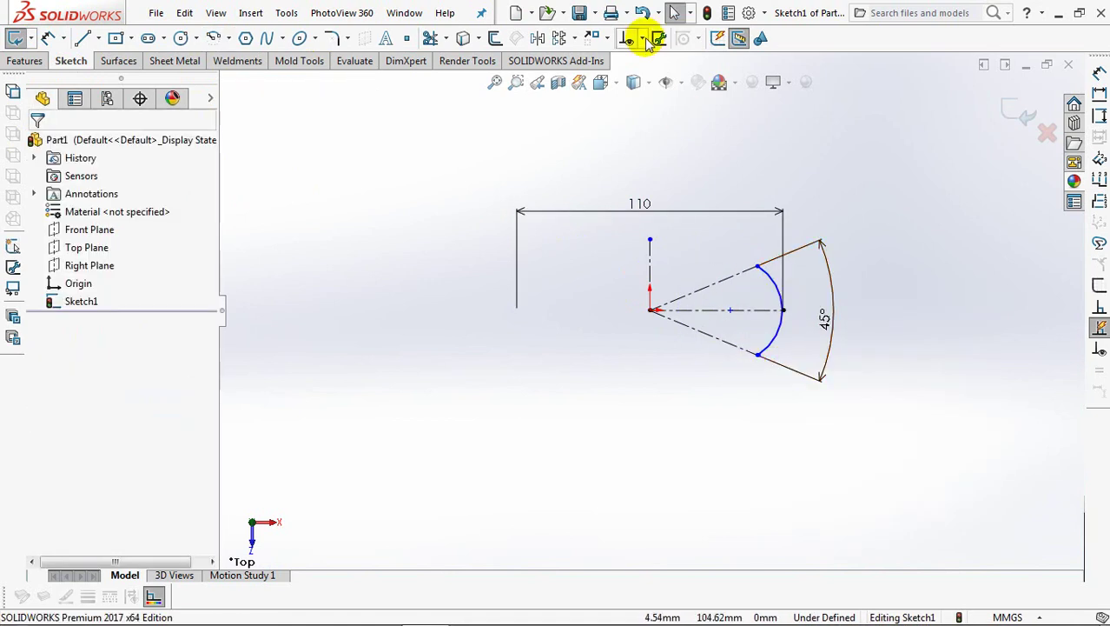
Make the arc coincident with the horizontal line's end and merge its lower end with the angled line
click(643, 38)
click(675, 99)
click(781, 318)
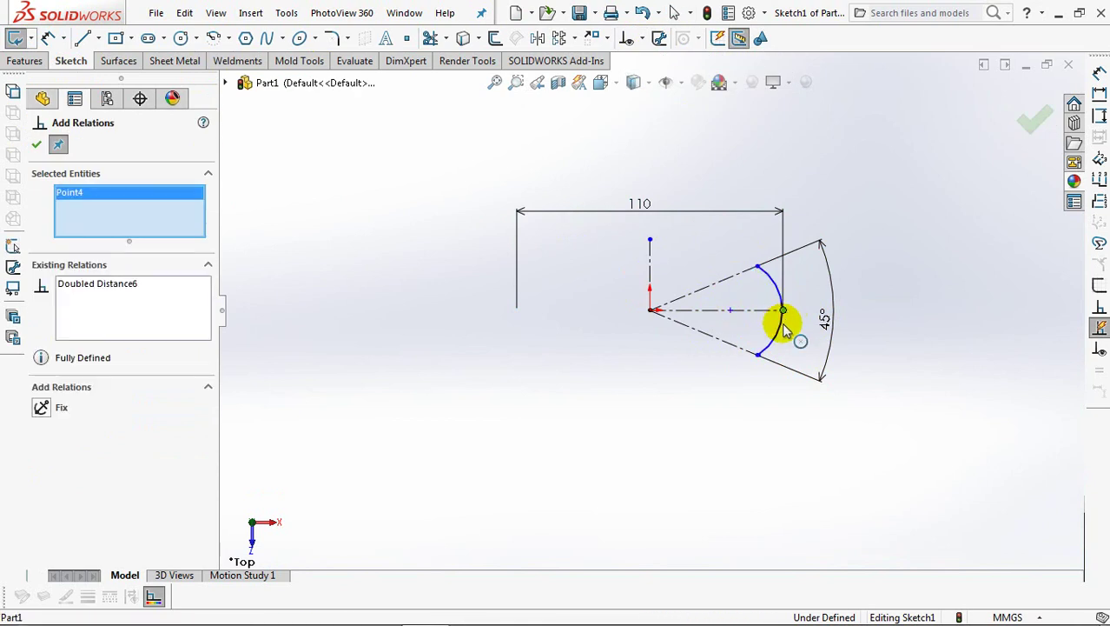
click(783, 310)
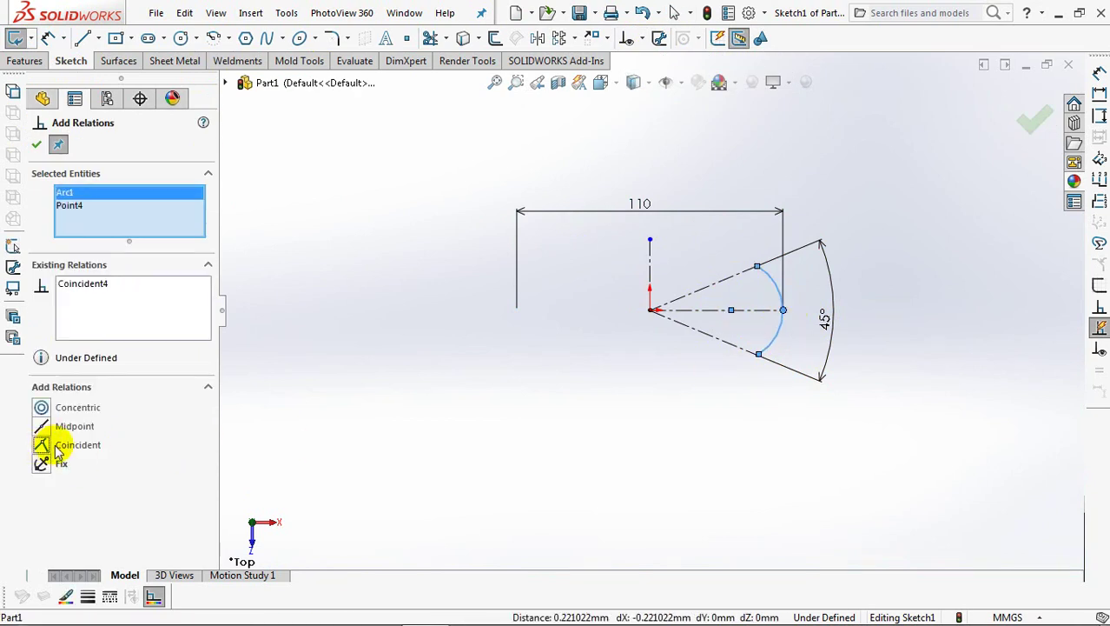
click(758, 355)
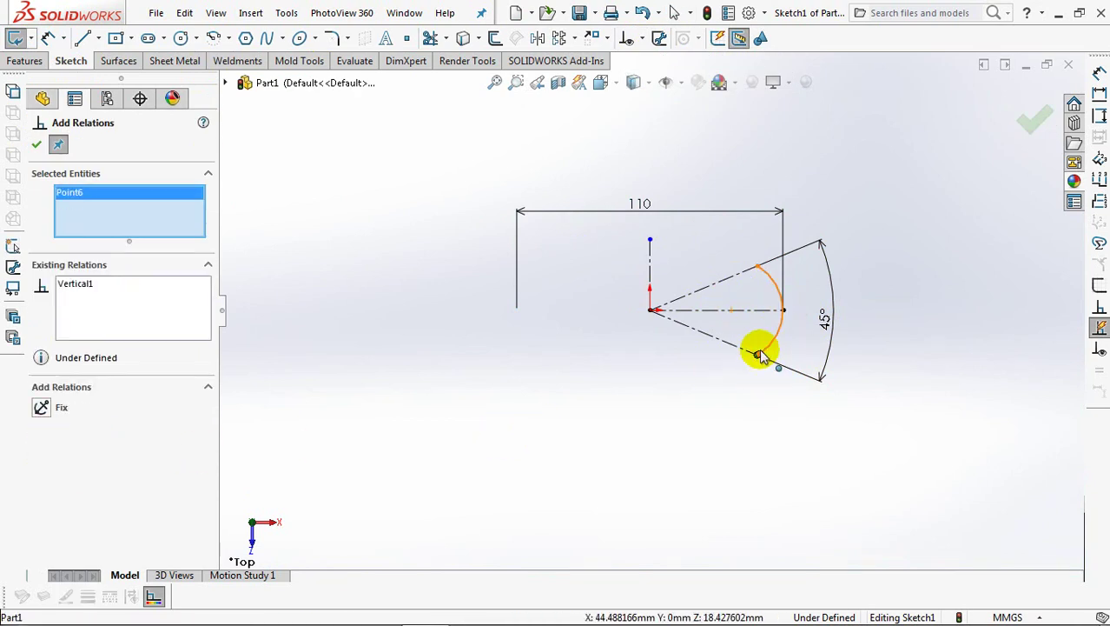
click(758, 354)
click(40, 464)
click(36, 144)
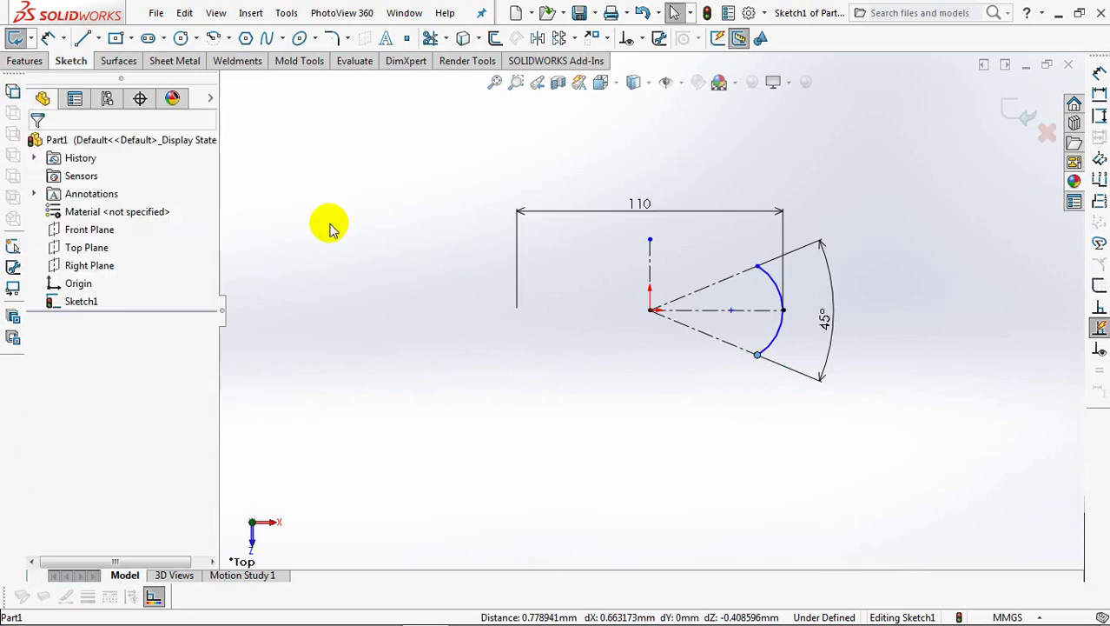
Give the arc a 30 mm radius and exit Sketch1
click(50, 38)
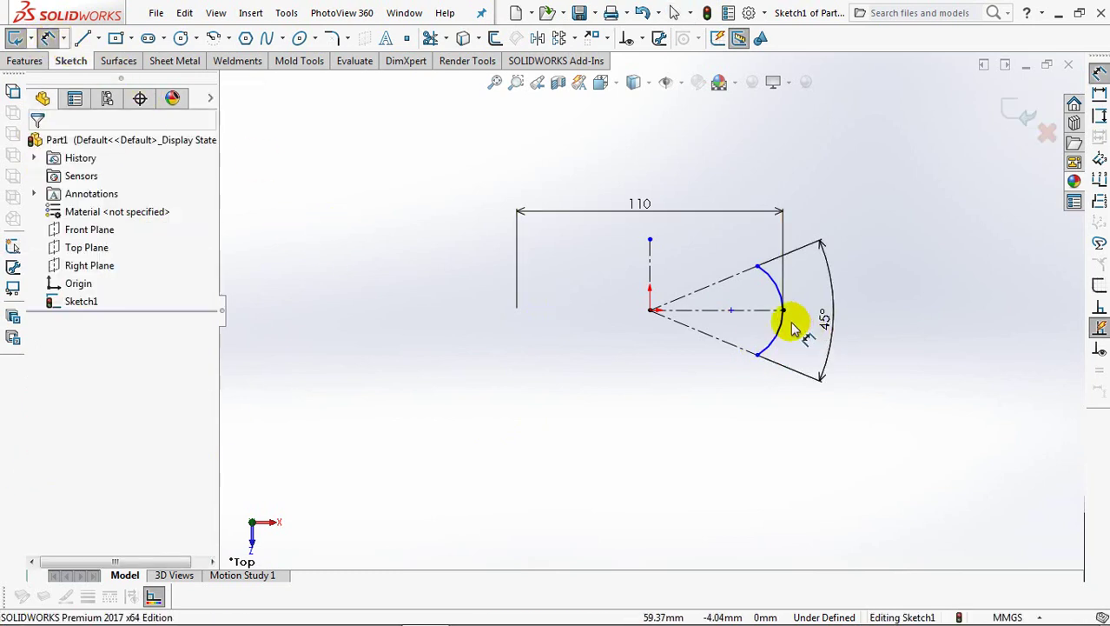
click(779, 346)
click(804, 339)
text(30)
click(734, 344)
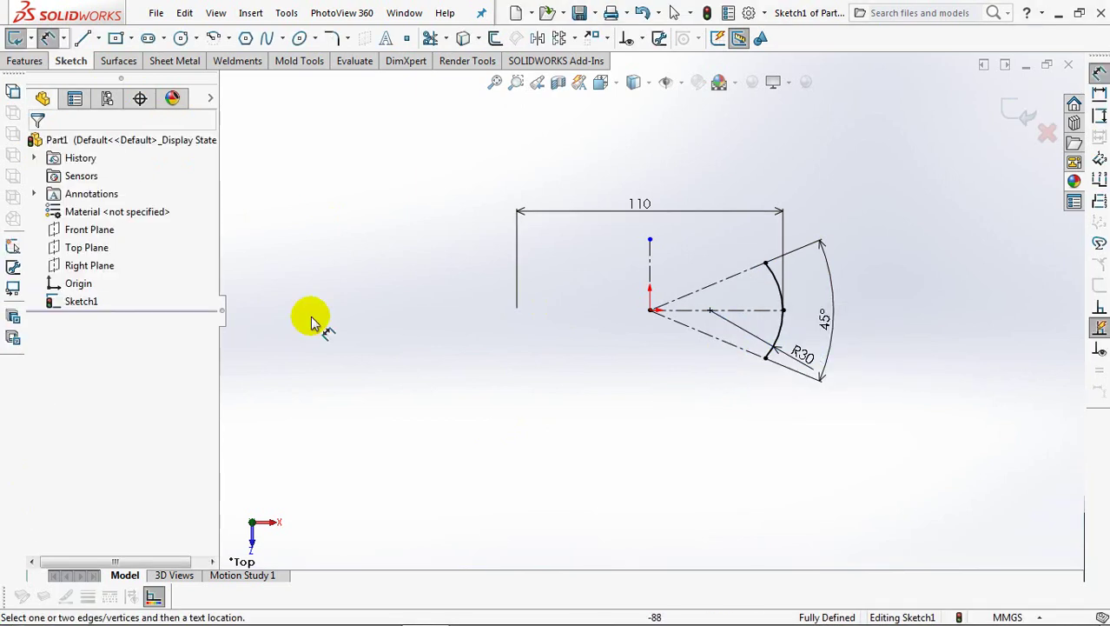
click(1024, 106)
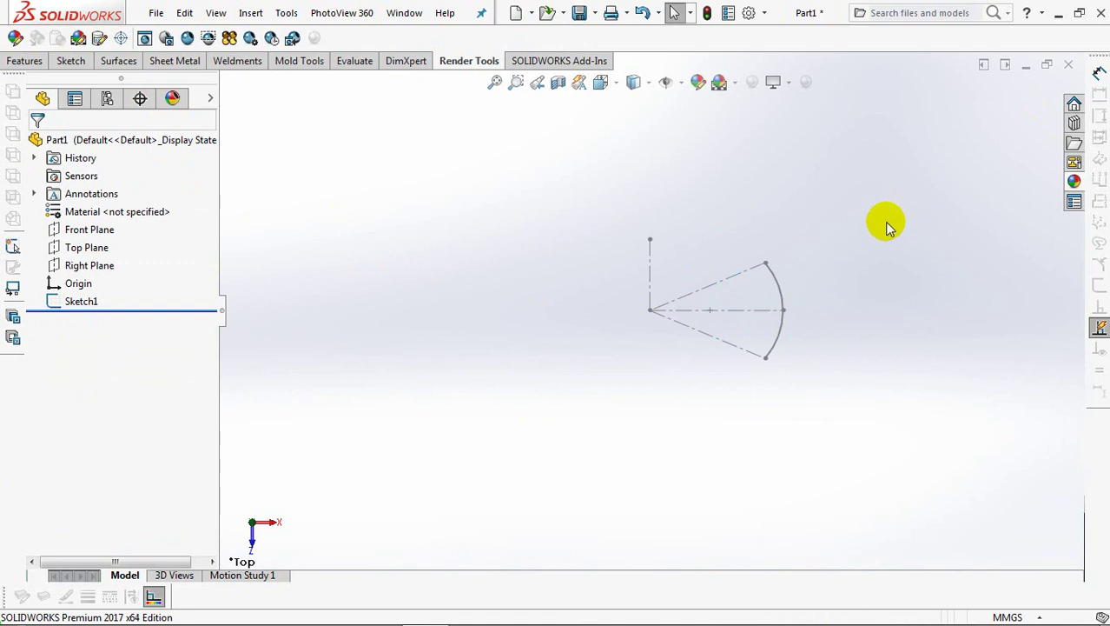
In isometric view, create Plane1 from the Top Plane at a 46.5 mm offset
key(ctrl+7)
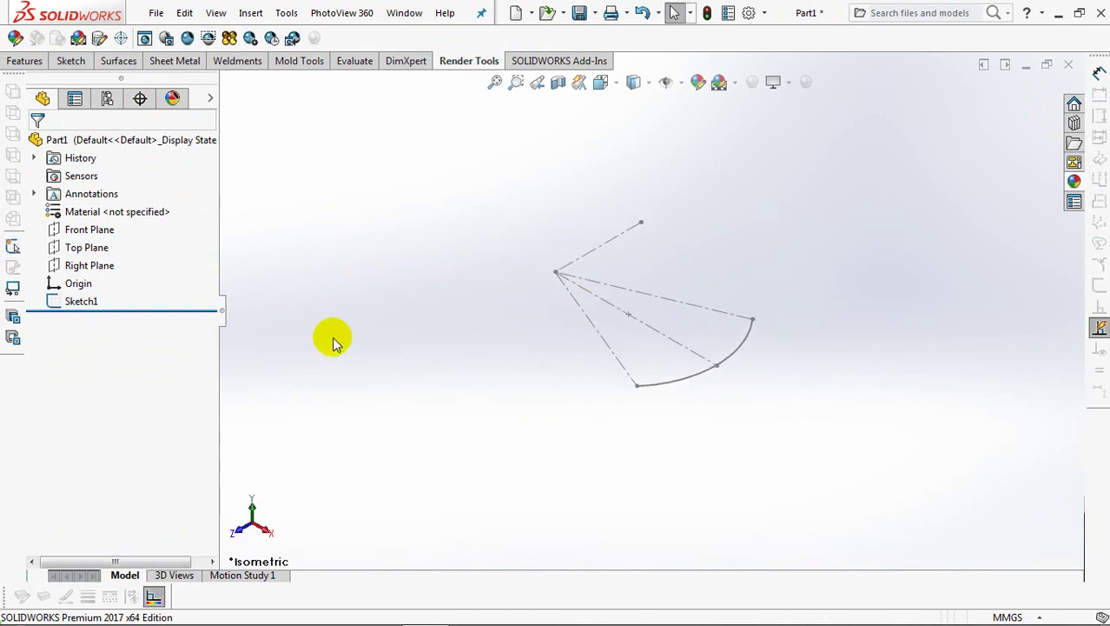
click(84, 248)
click(24, 61)
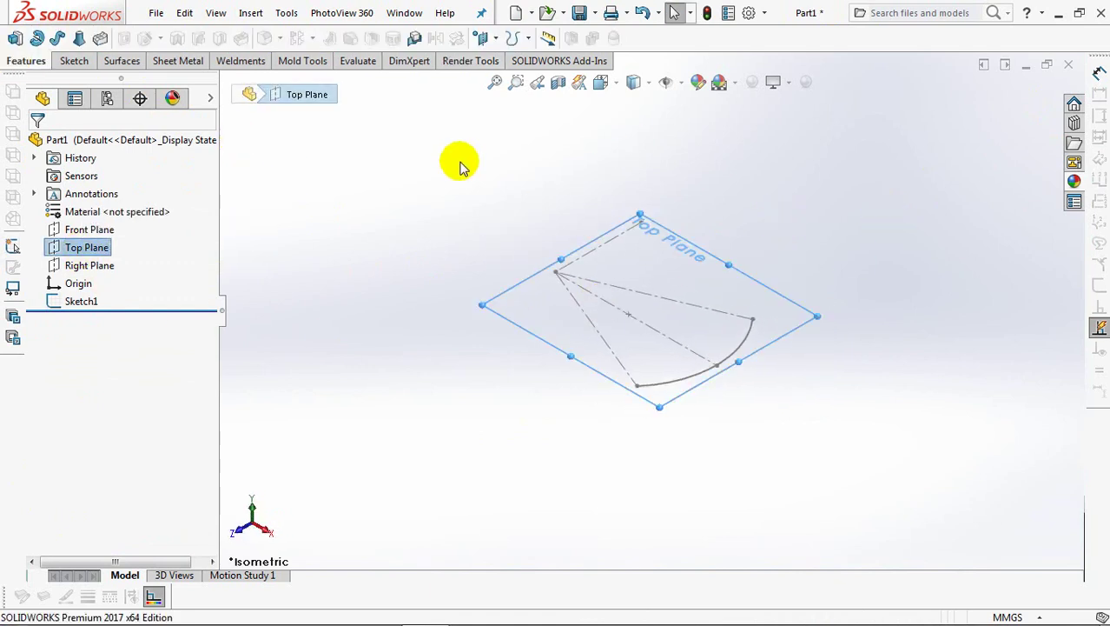
click(478, 36)
click(508, 57)
text(46.5)
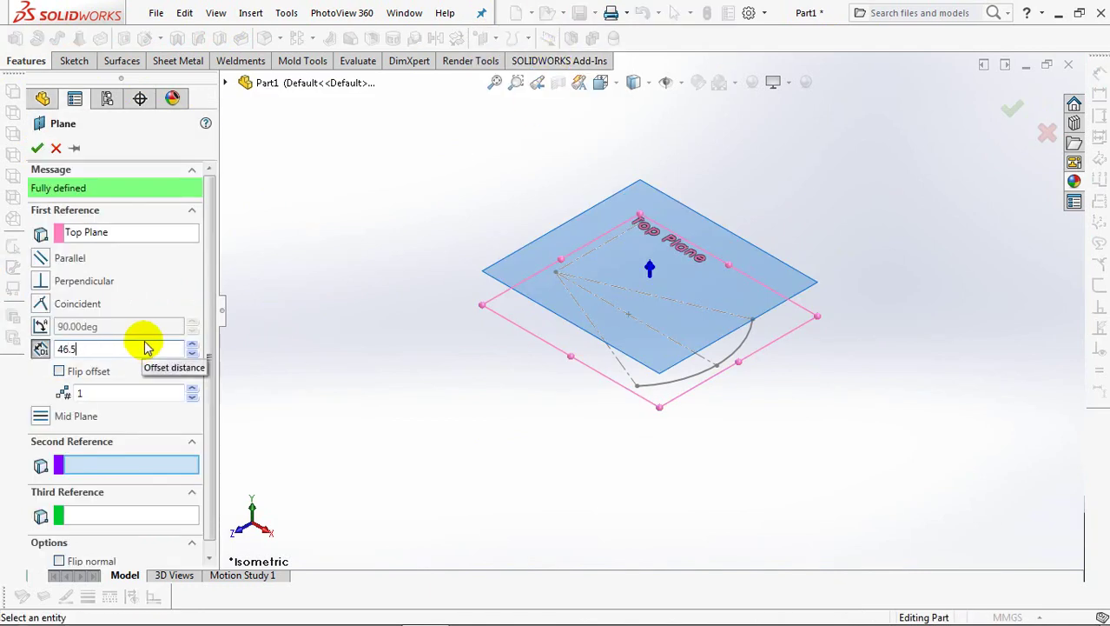
key(Return)
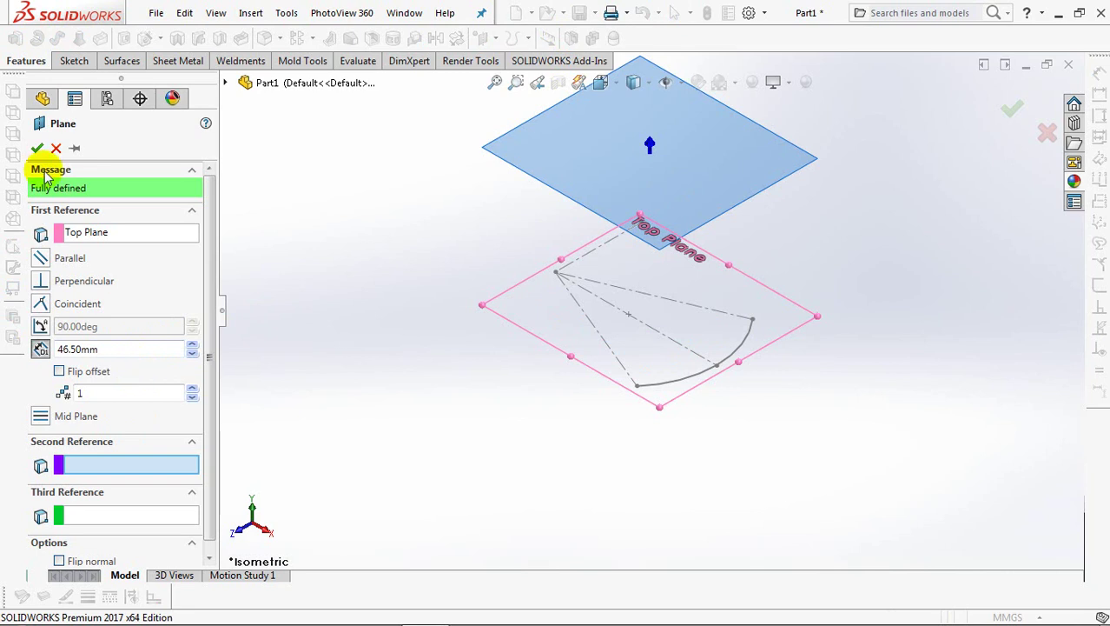
click(36, 148)
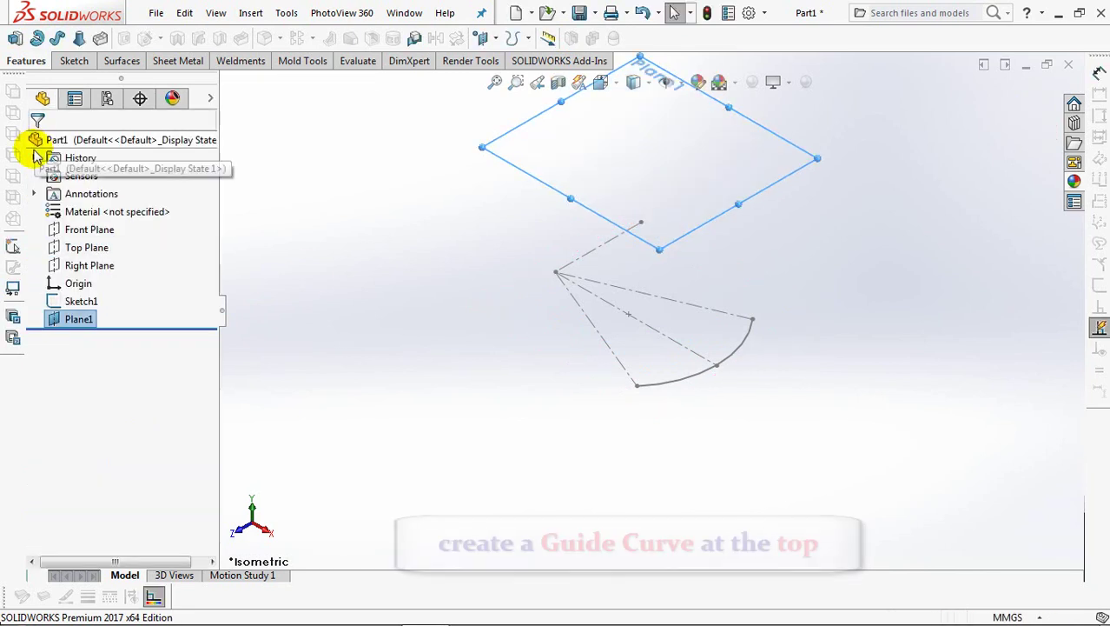
Start Sketch2 on Plane1 and draw two construction centerlines from the origin
click(538, 172)
click(609, 118)
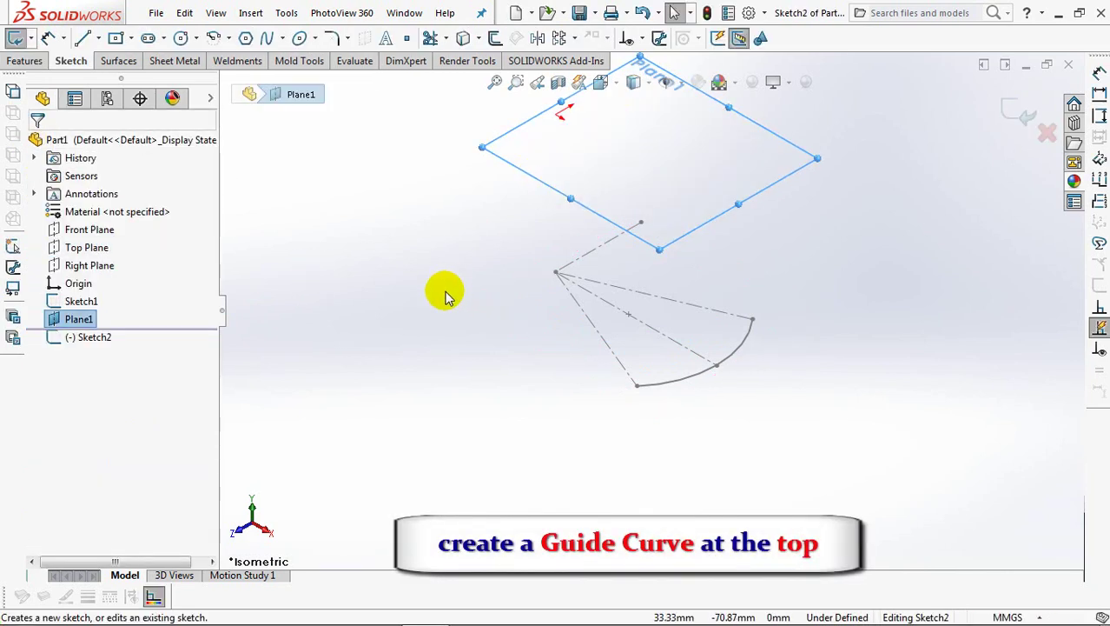
click(97, 38)
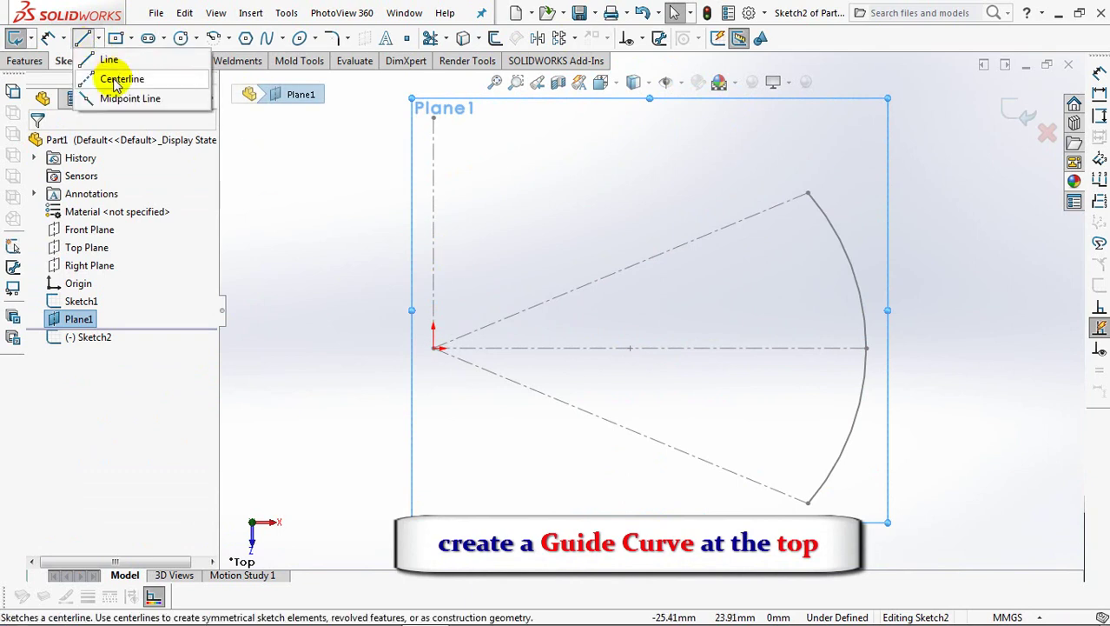
click(115, 81)
ctrl+middle_drag(556, 426, 514, 303)
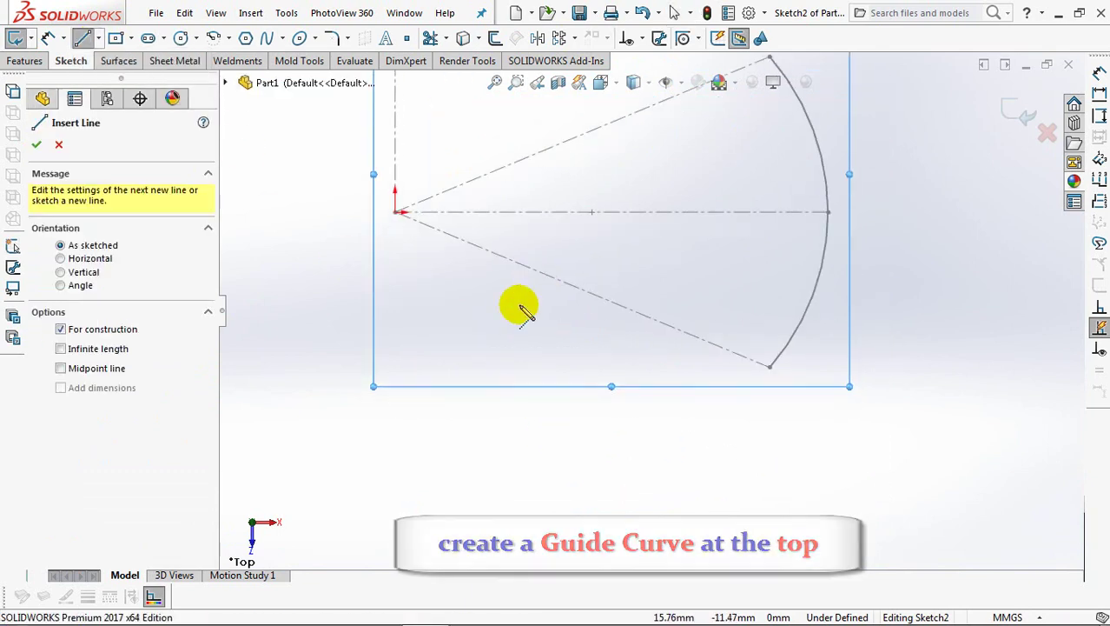
click(491, 360)
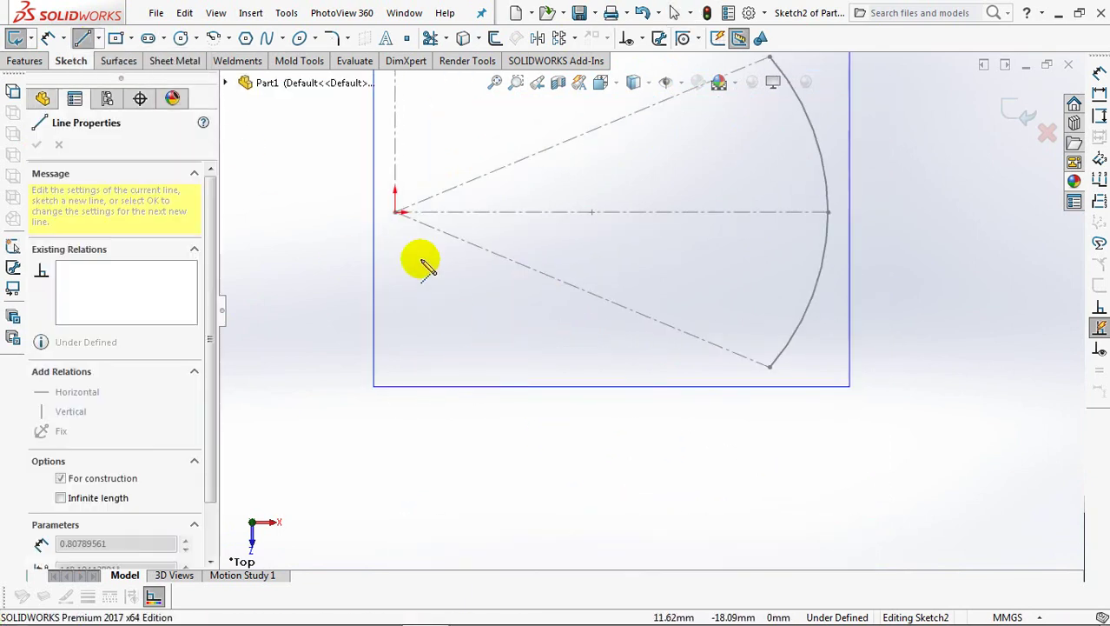
click(396, 212)
click(548, 338)
right_click(548, 338)
click(575, 350)
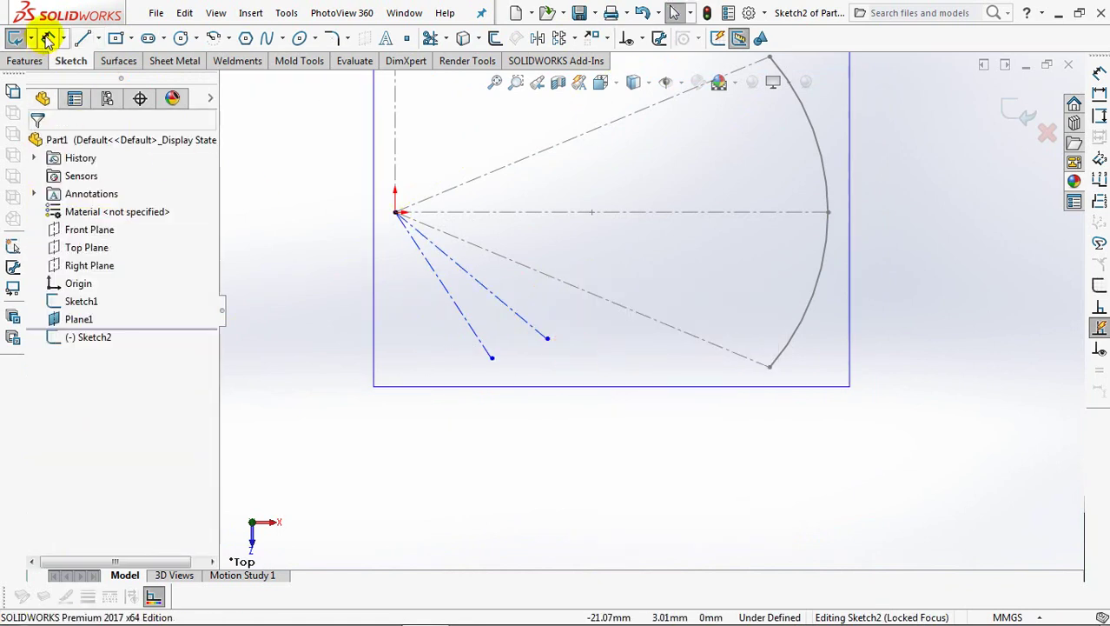
Dimension the angle between the two lines to 45°, and the sloped line to the horizontal centerline to 45°
click(473, 330)
click(565, 283)
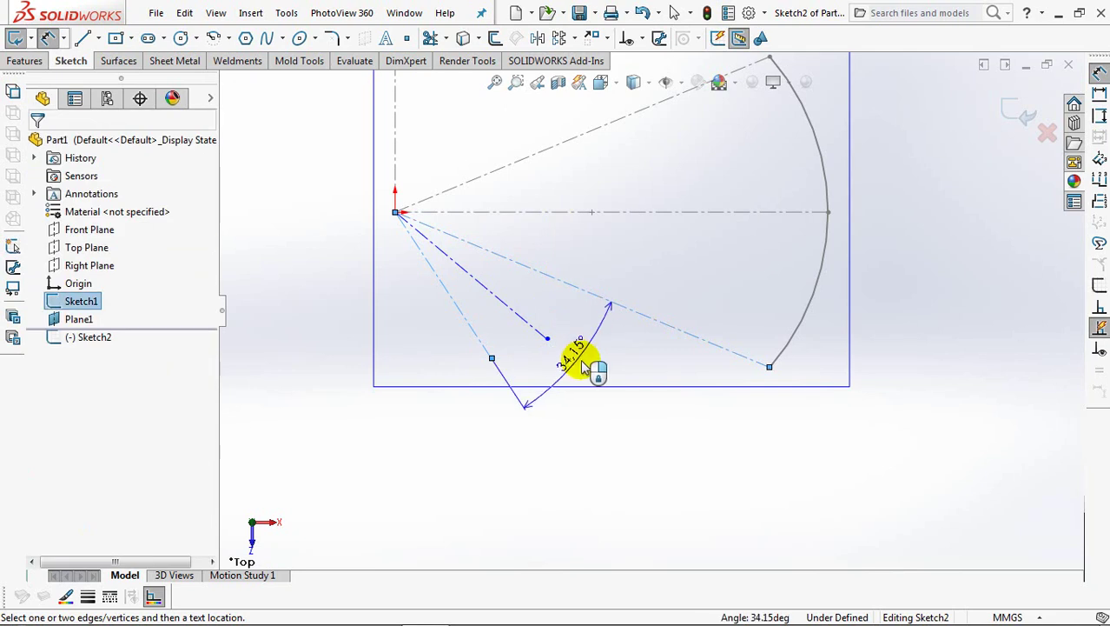
click(586, 365)
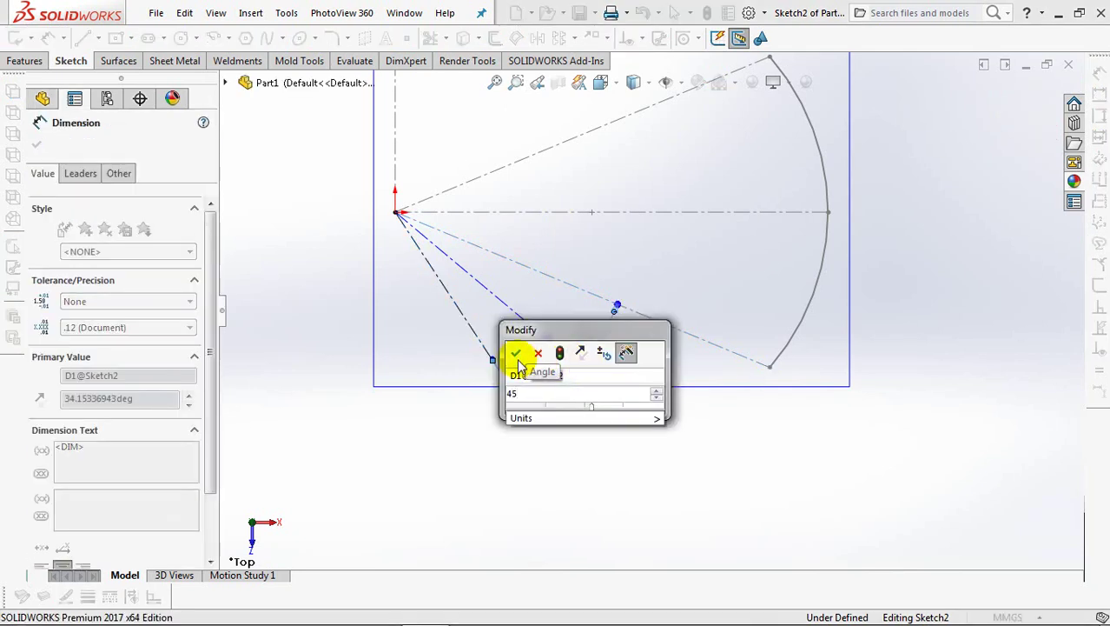
click(515, 355)
click(513, 311)
click(619, 213)
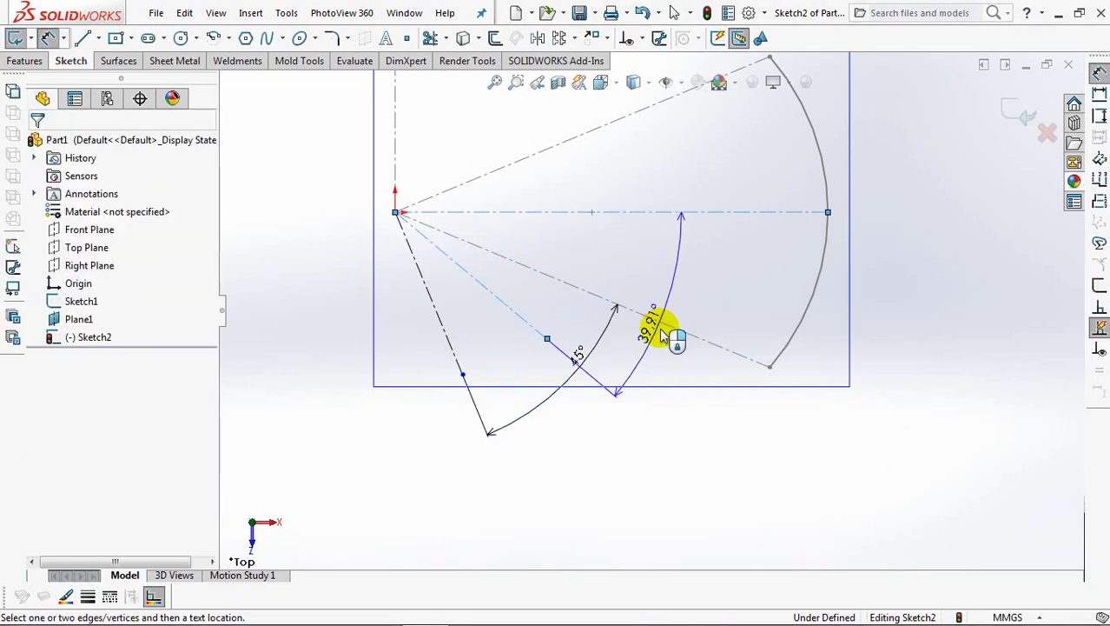
click(669, 287)
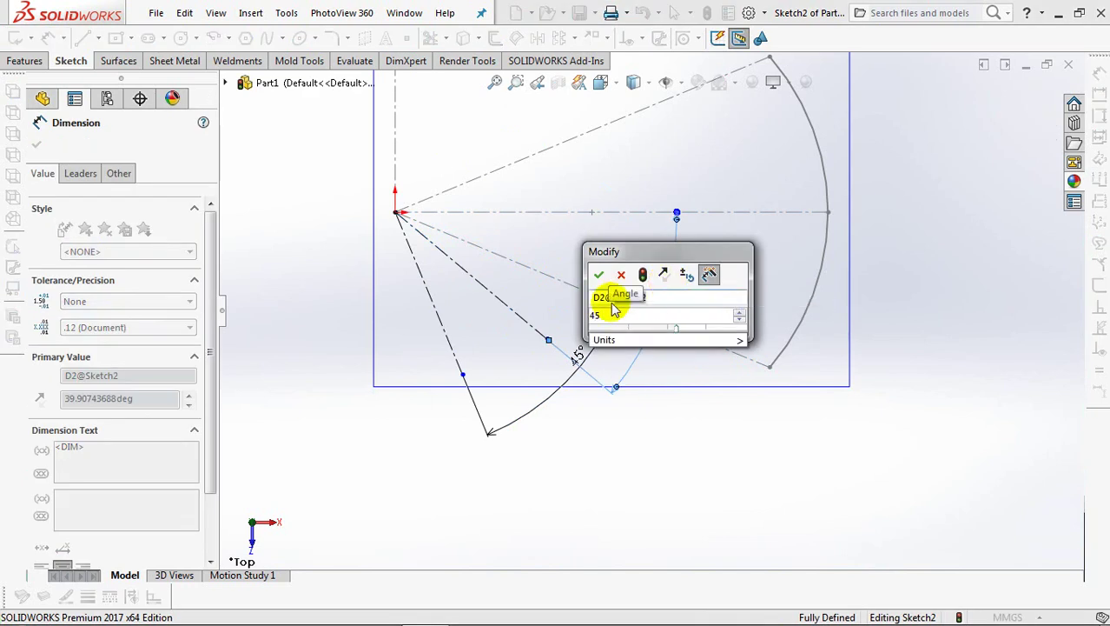
click(599, 275)
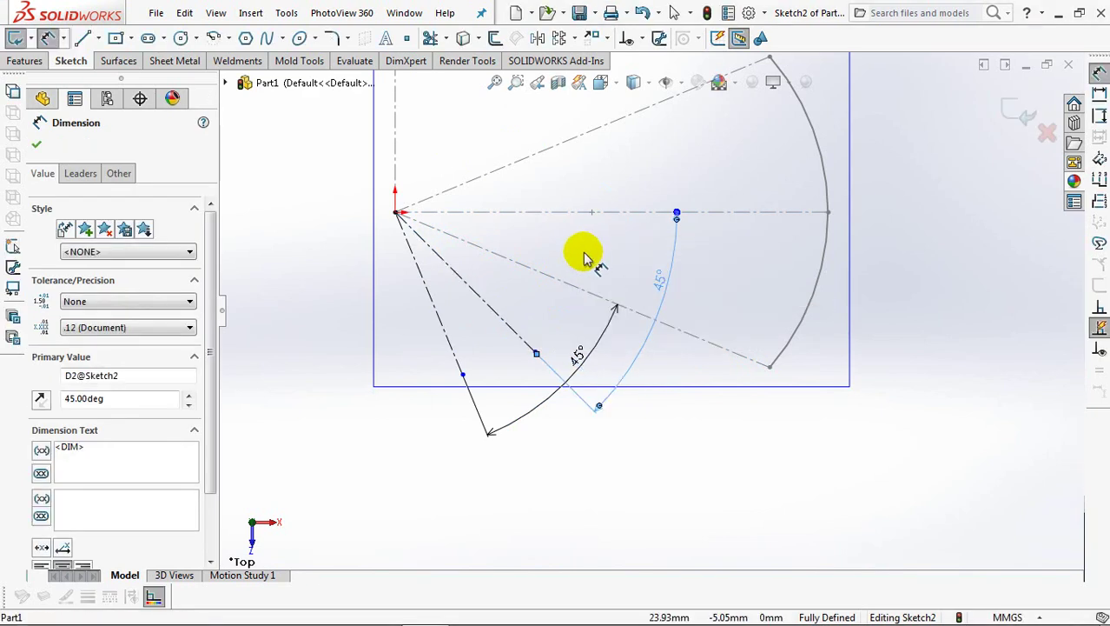
click(549, 274)
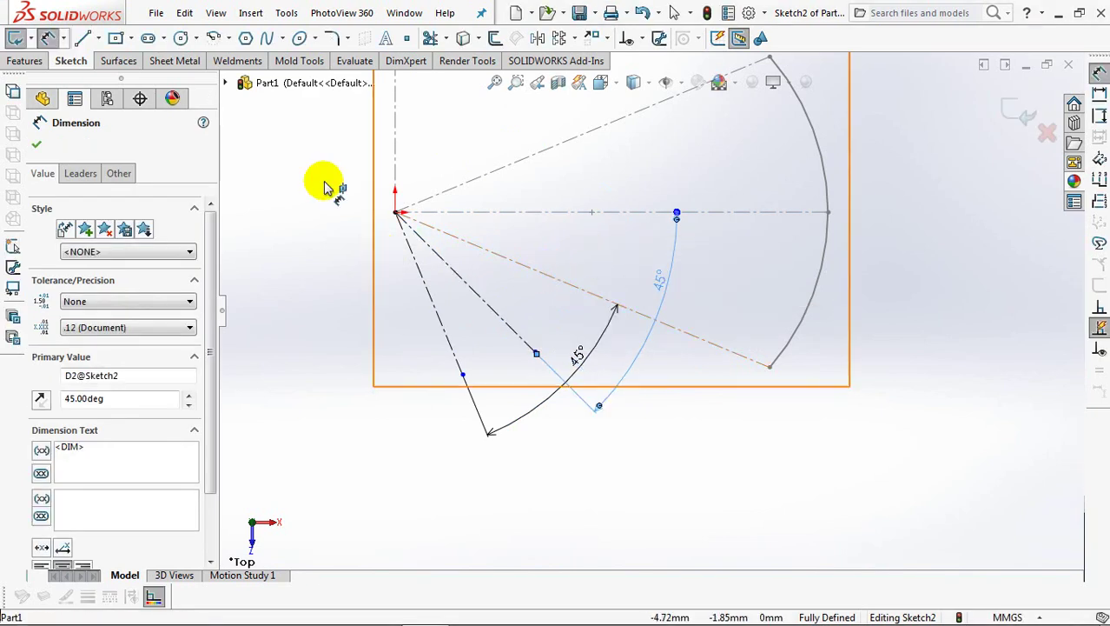
Draw a centre-point arc centred on the 45° construction line
click(217, 40)
click(465, 282)
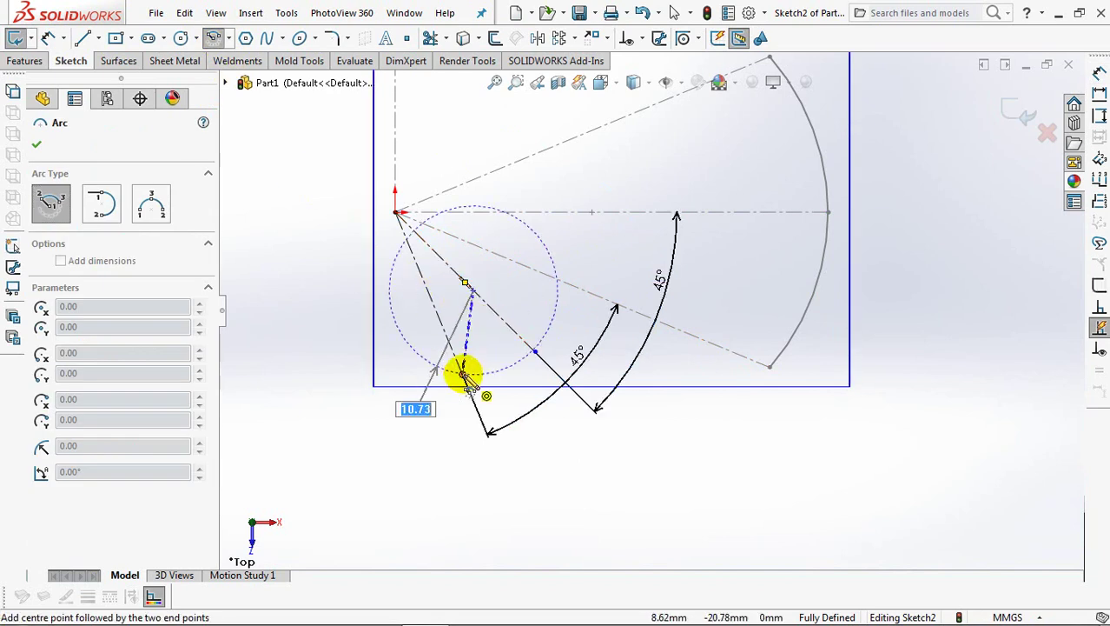
click(463, 373)
click(557, 279)
right_click(558, 282)
click(570, 290)
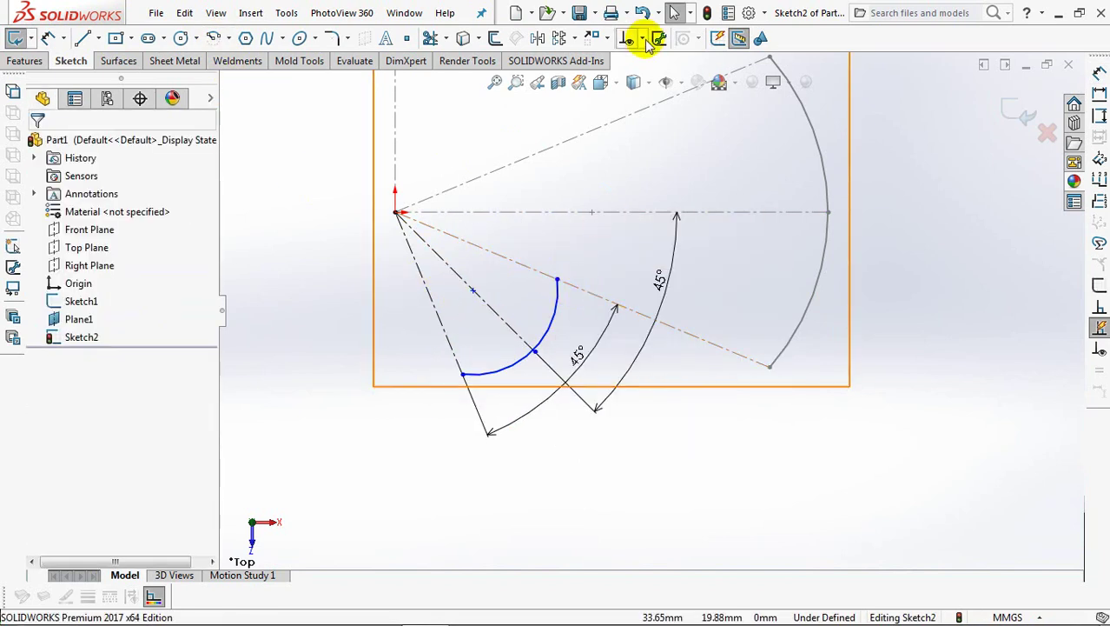
Make the construction line's end point coincident with the new arc
click(643, 39)
click(669, 77)
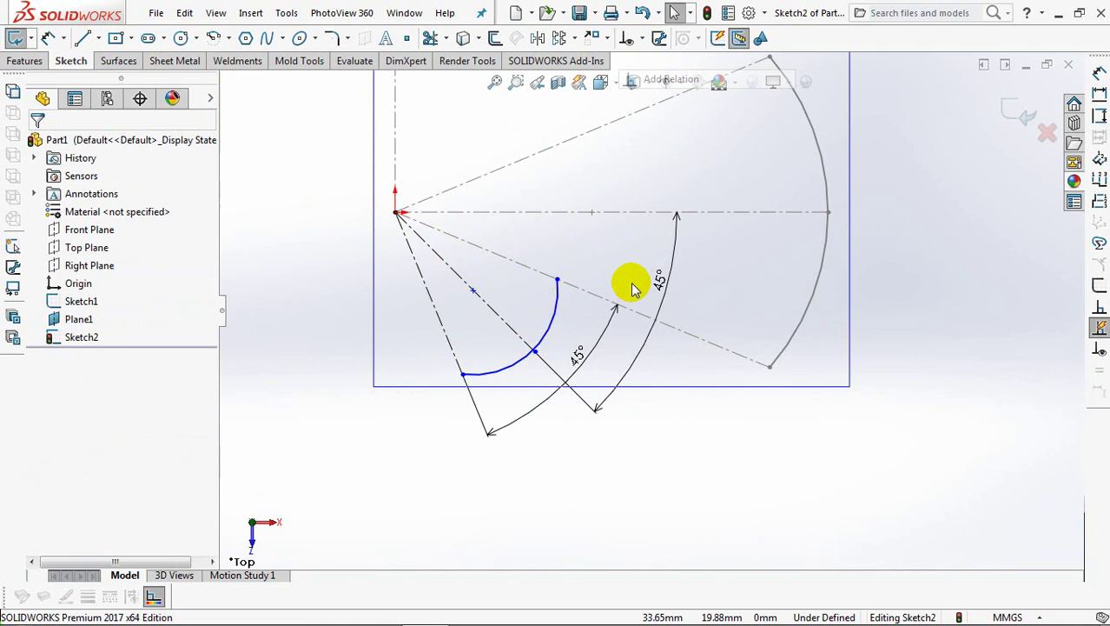
click(547, 331)
click(535, 350)
click(36, 144)
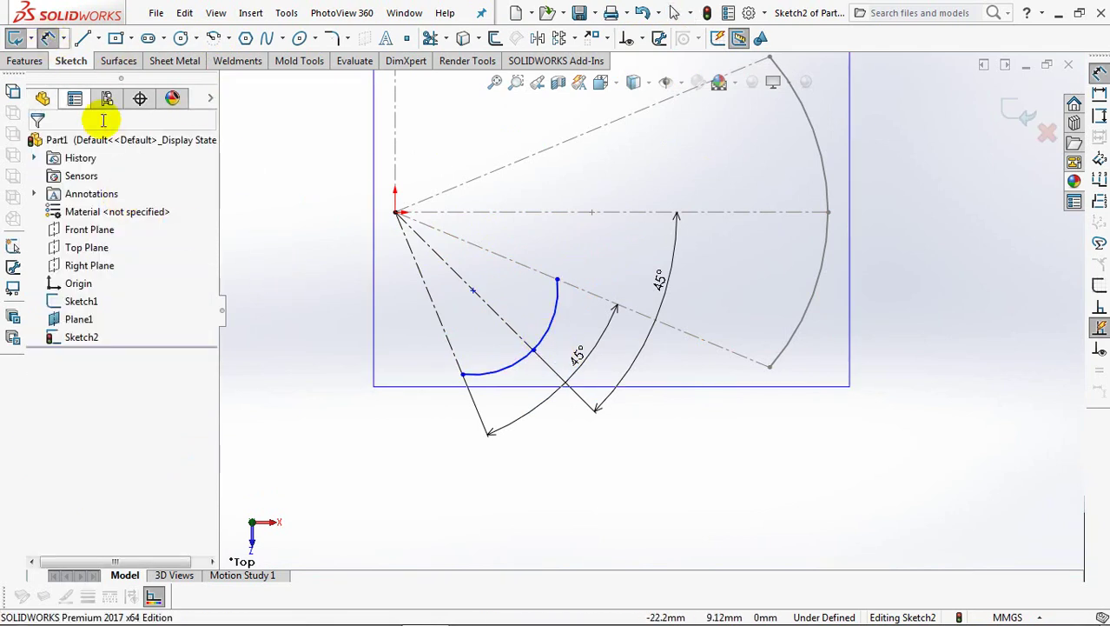
Dimension the 45° line to 21.5 mm and the arc radius to 12
click(500, 321)
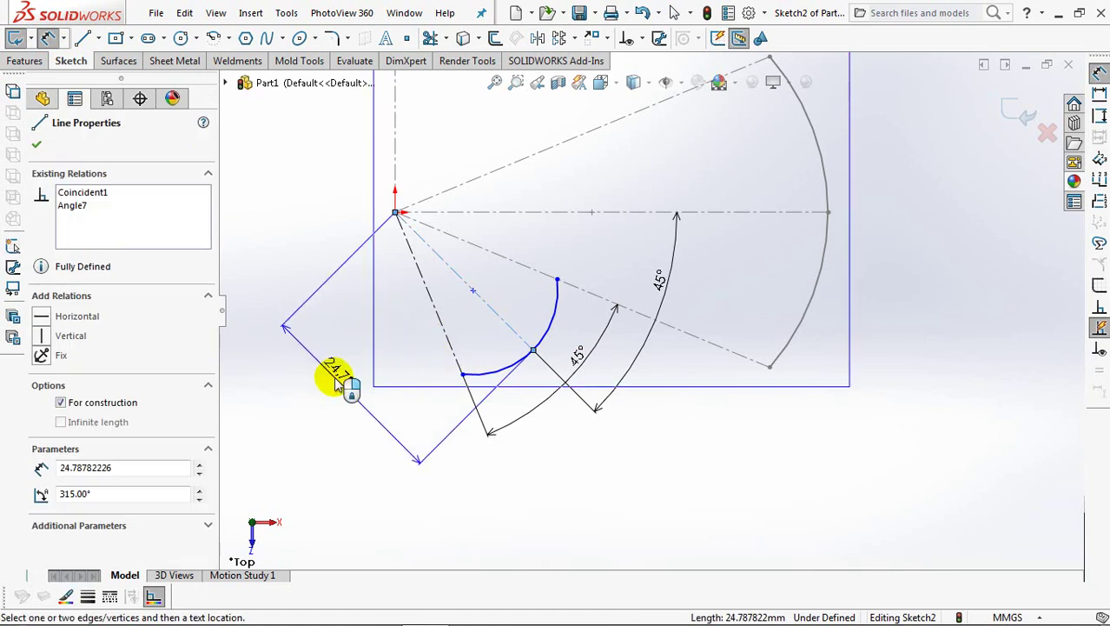
click(334, 378)
text(21.)
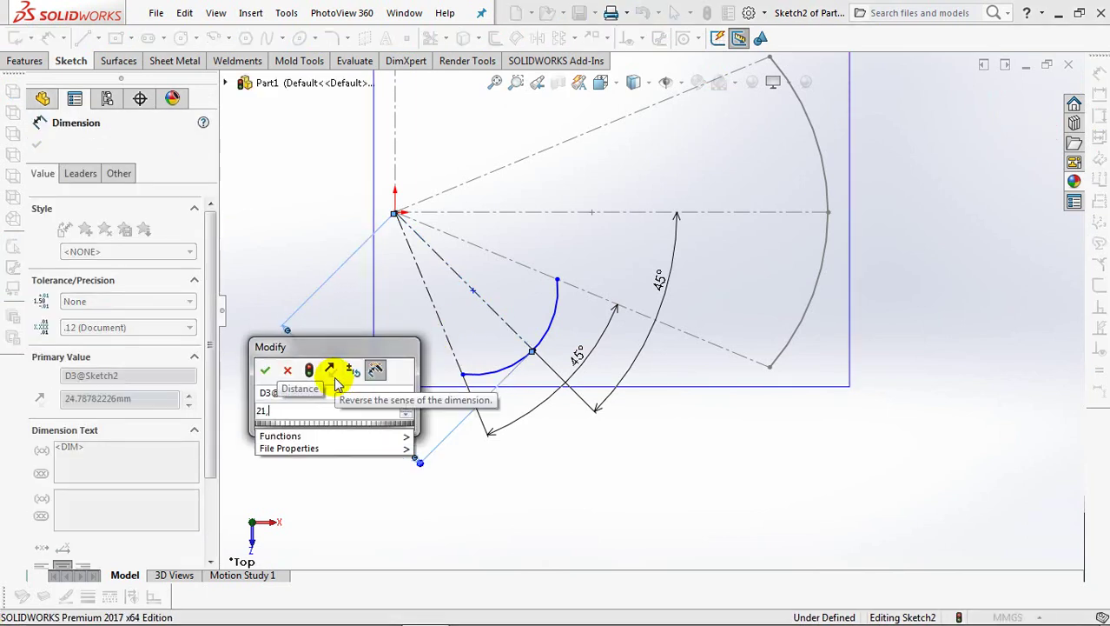
text(5)
click(265, 370)
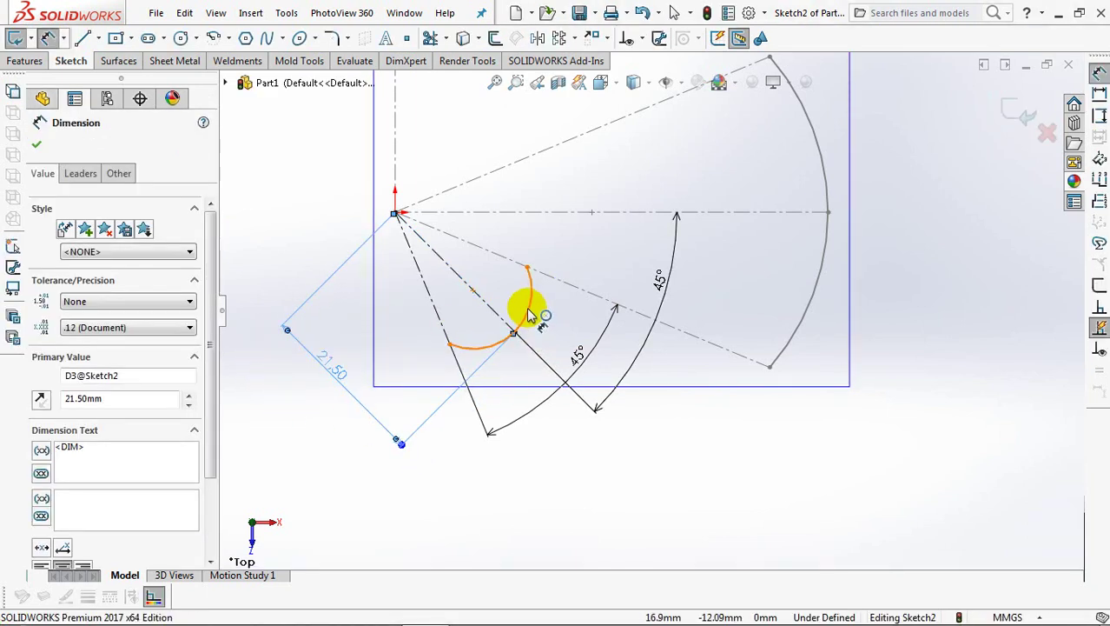
click(530, 315)
click(566, 317)
text(12)
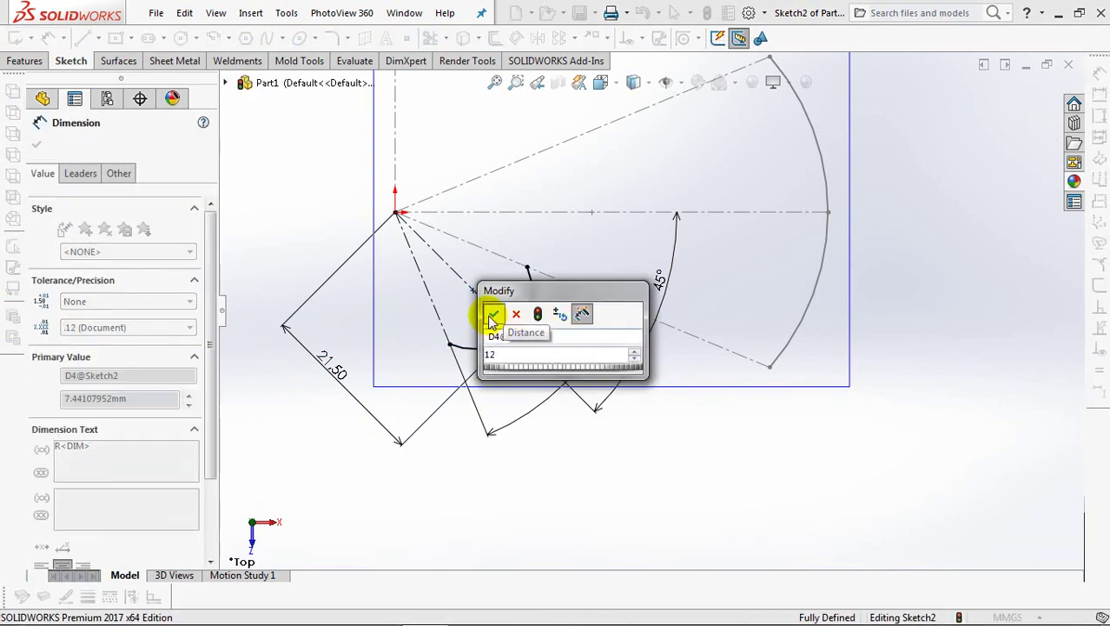
click(493, 316)
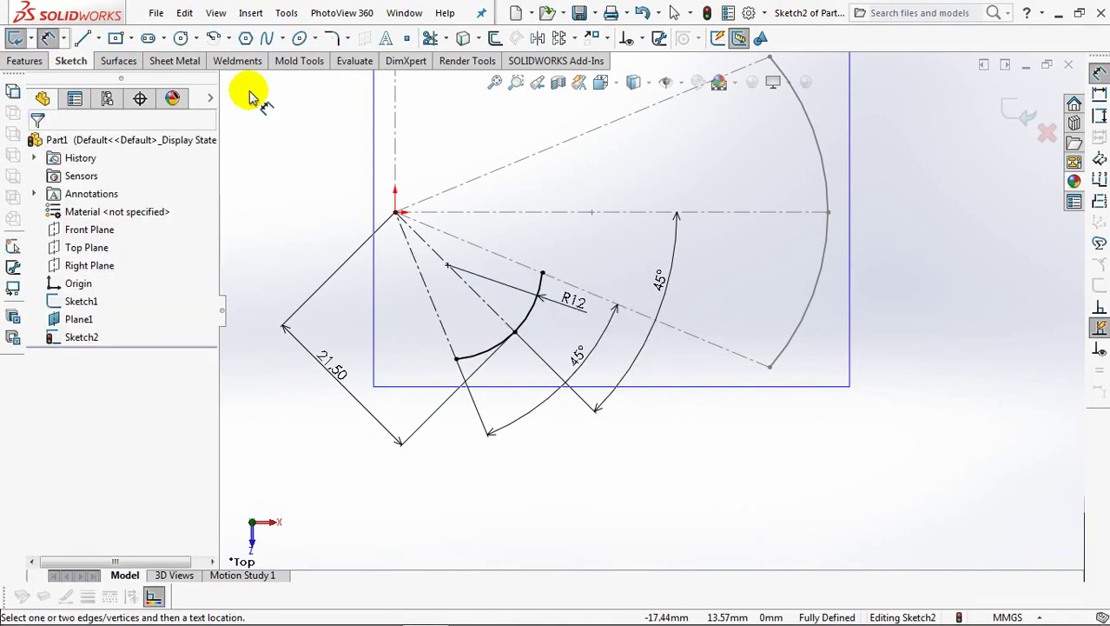
Draw an origin-centred arc from the R12 arc's end to the horizontal centerline, then exit Sketch2
click(214, 37)
click(395, 212)
click(515, 331)
click(564, 213)
right_click(564, 215)
click(576, 222)
click(563, 244)
key(Escape)
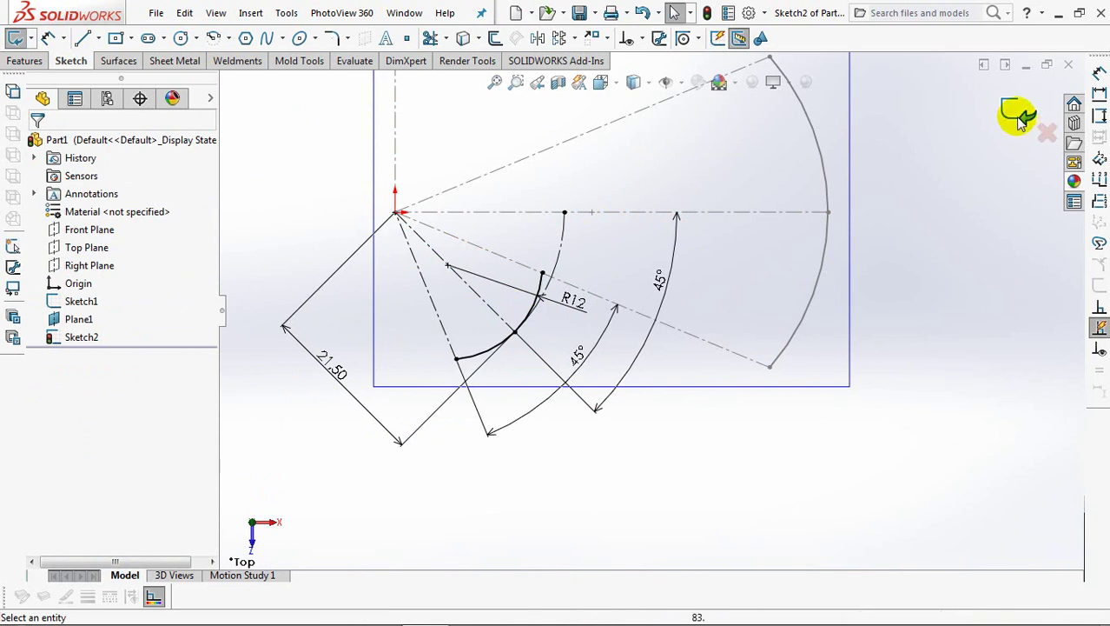
click(1015, 113)
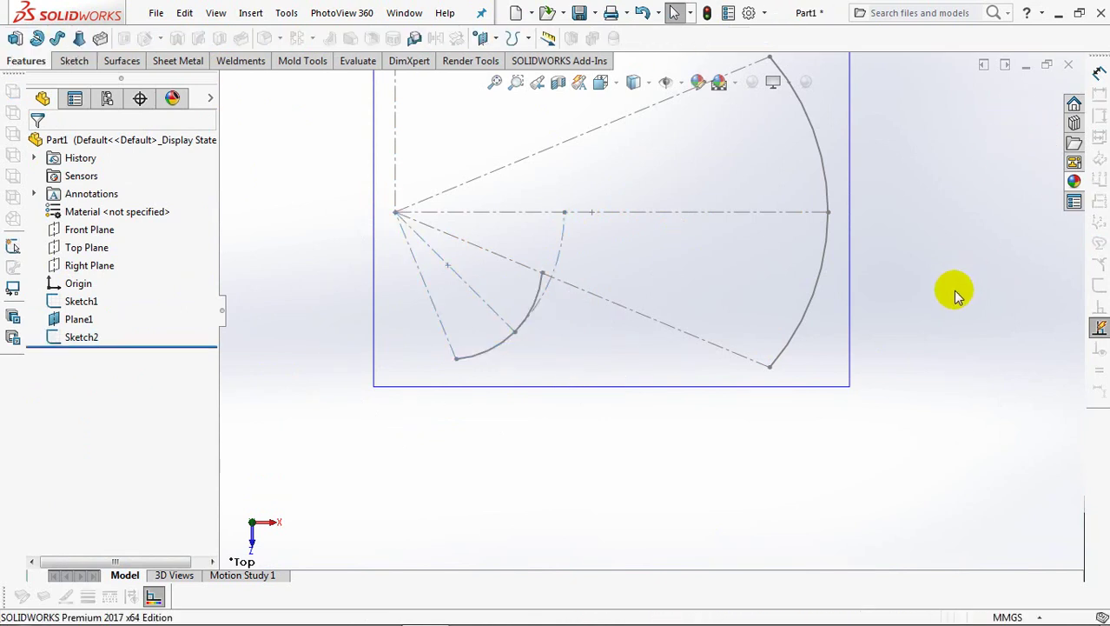
Hide Plane1 and start a new sketch on the Front Plane
key(ctrl+7)
click(788, 226)
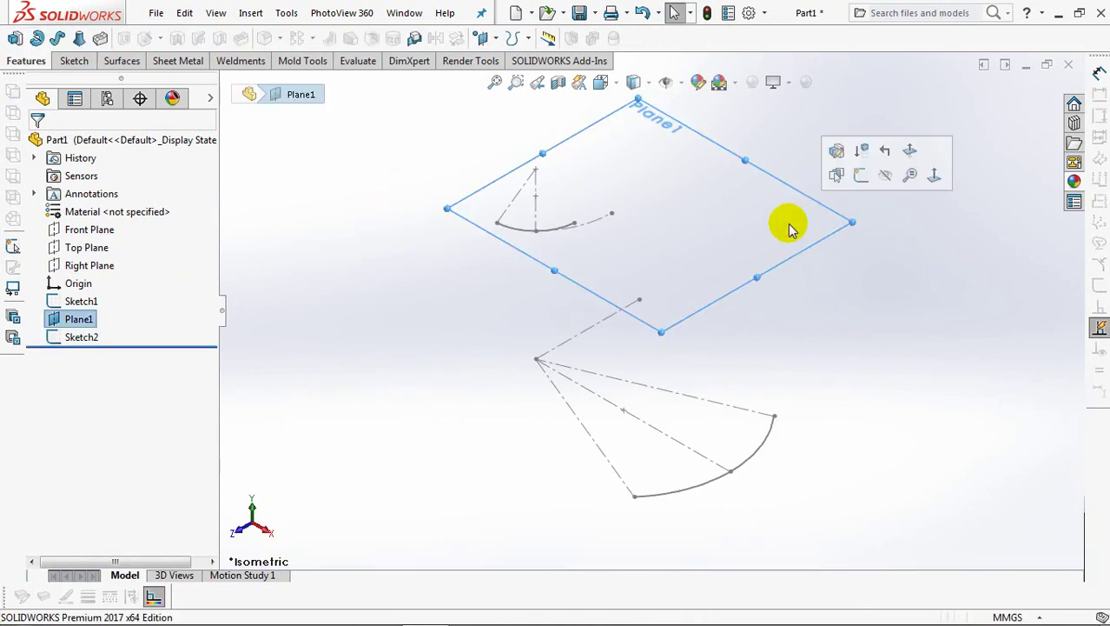
click(885, 174)
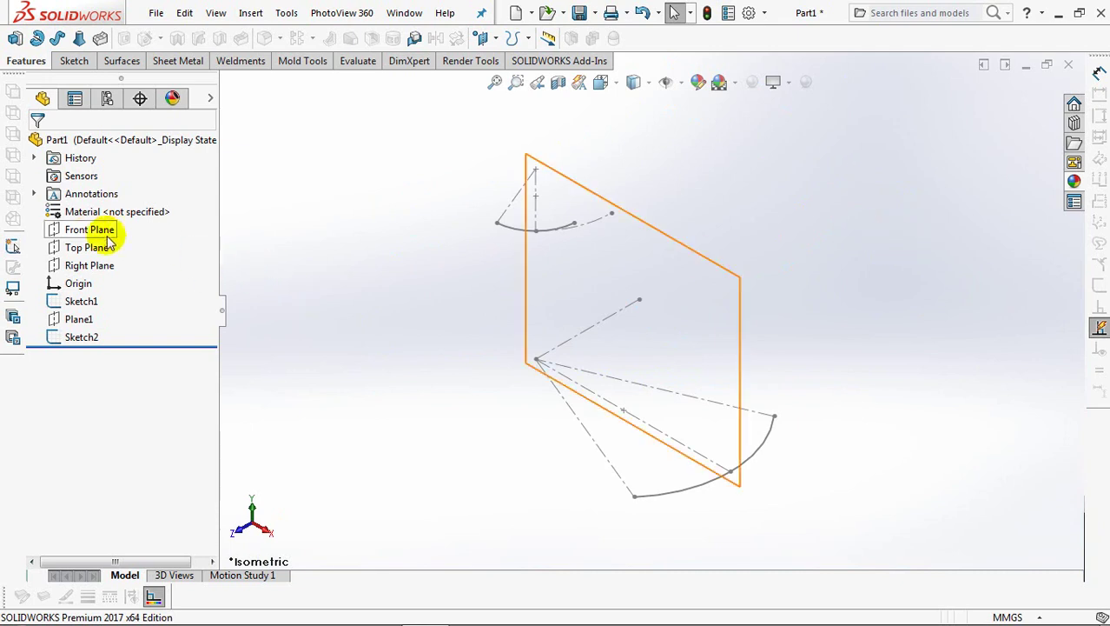
click(90, 230)
click(73, 62)
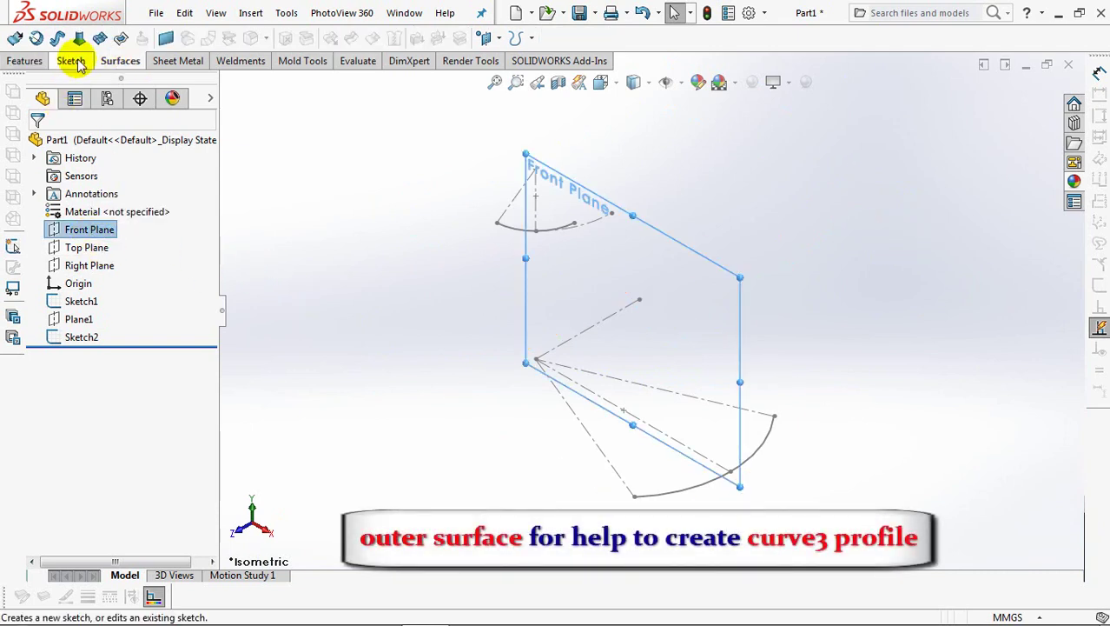
click(36, 40)
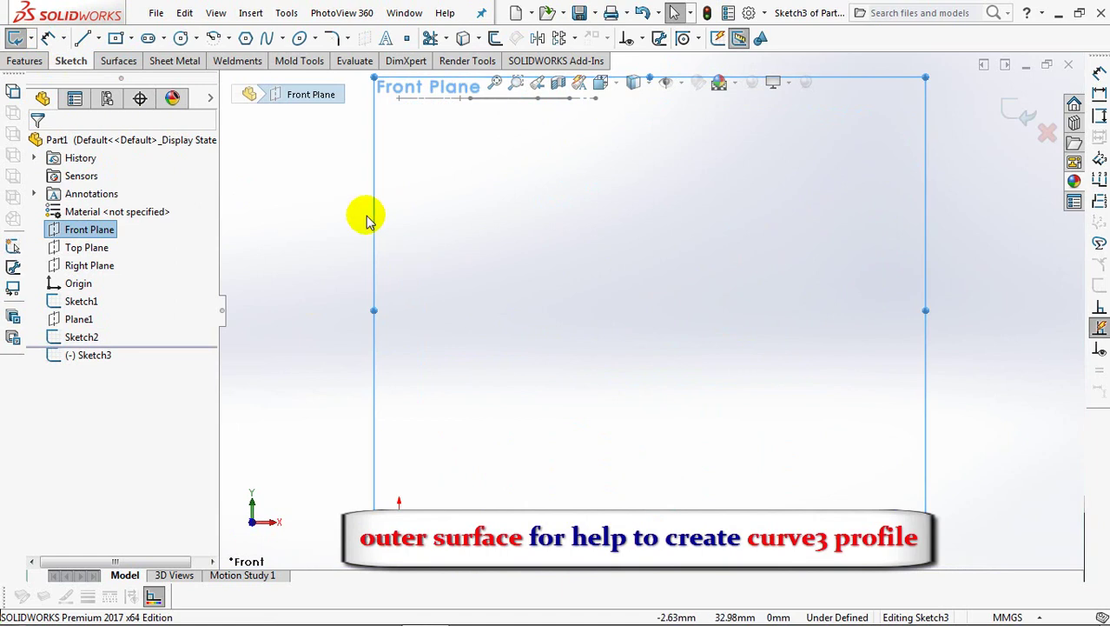
Draw a spline from the top line's end down through a midpoint
click(267, 40)
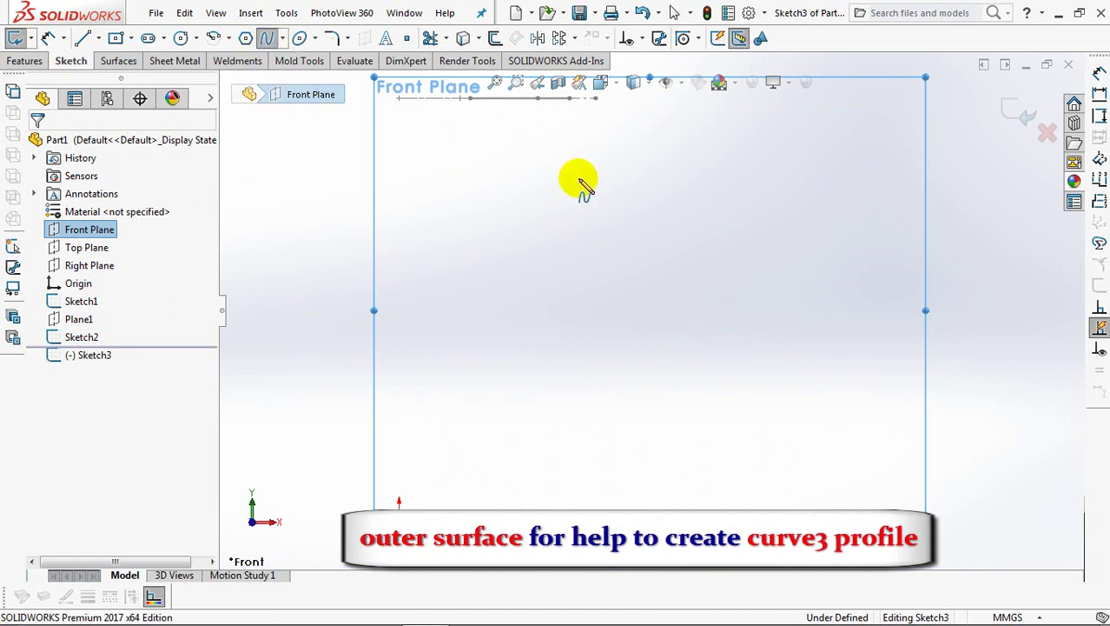
click(596, 99)
click(688, 329)
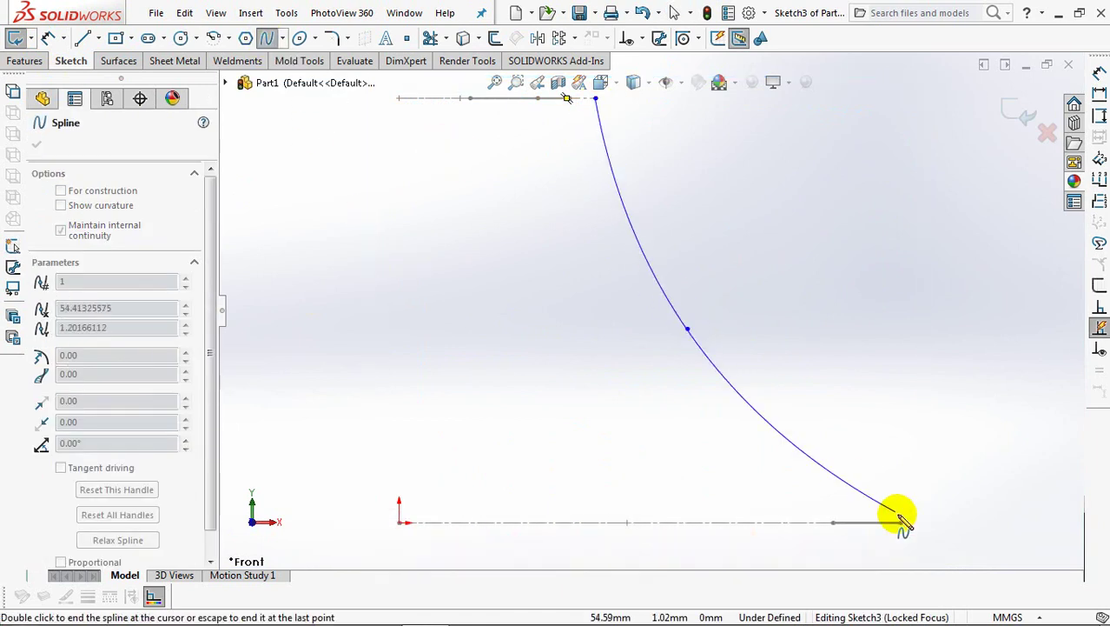
right_click(903, 523)
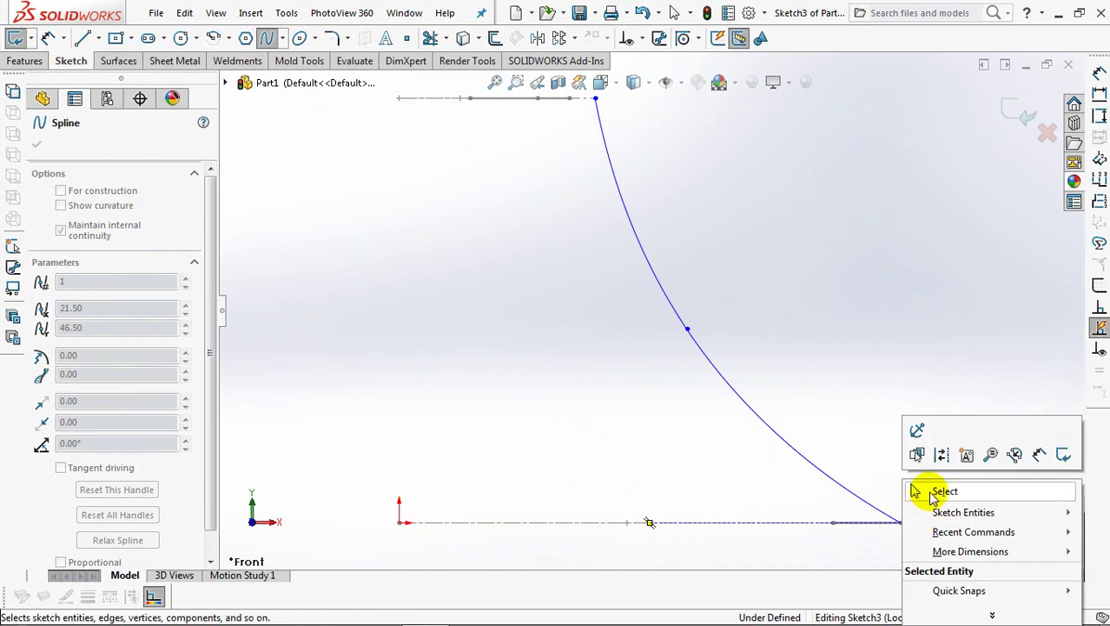
click(919, 491)
Draw a vertical construction centerline from the origin up to the top line
click(98, 38)
click(119, 77)
click(399, 521)
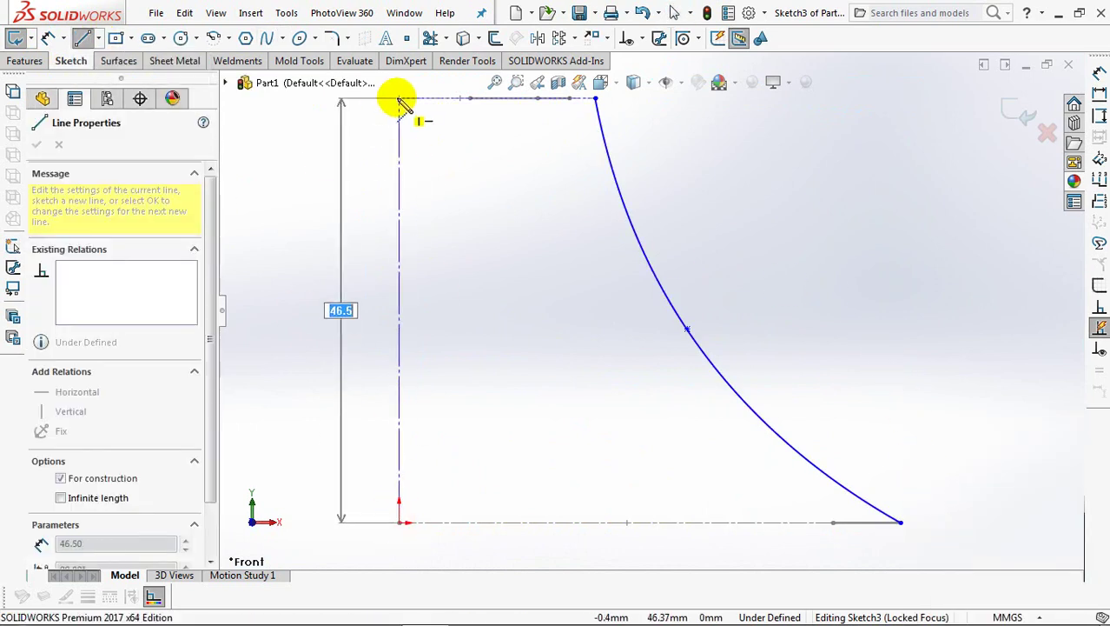
click(399, 99)
right_click(404, 99)
click(439, 129)
key(Escape)
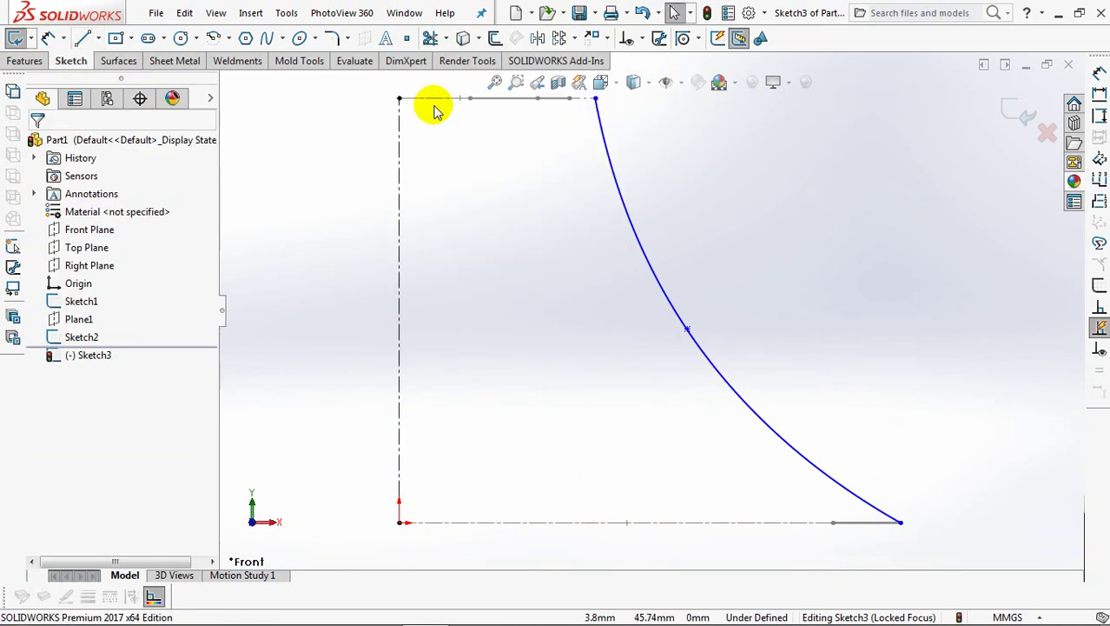
Dimension the spline midpoint 21 mm above the origin
click(48, 38)
click(686, 328)
click(399, 521)
click(341, 437)
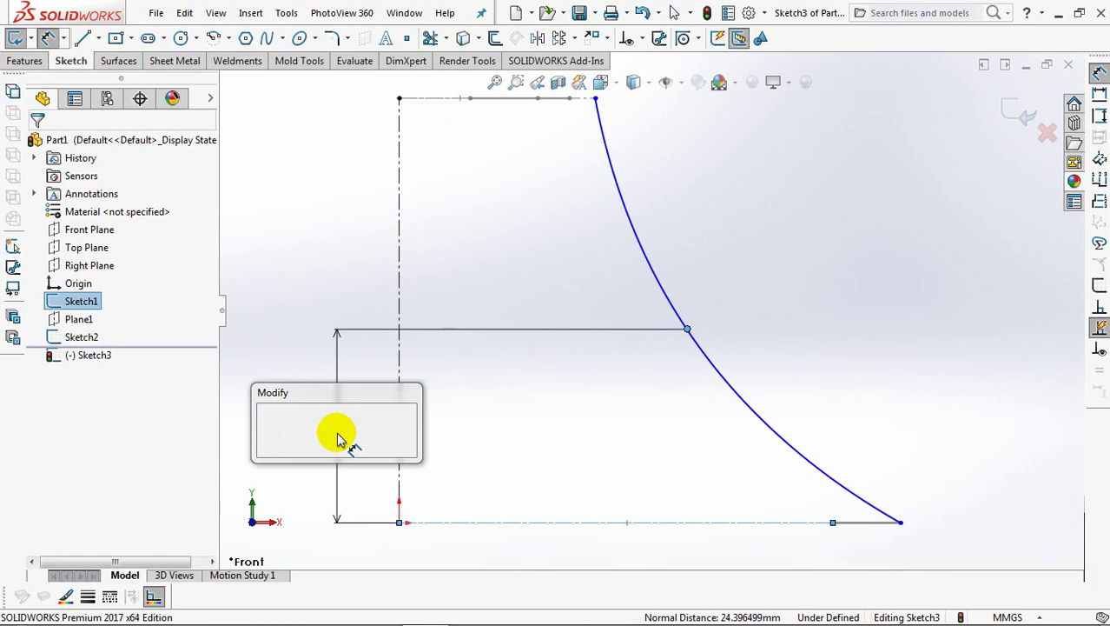
text(21)
click(268, 426)
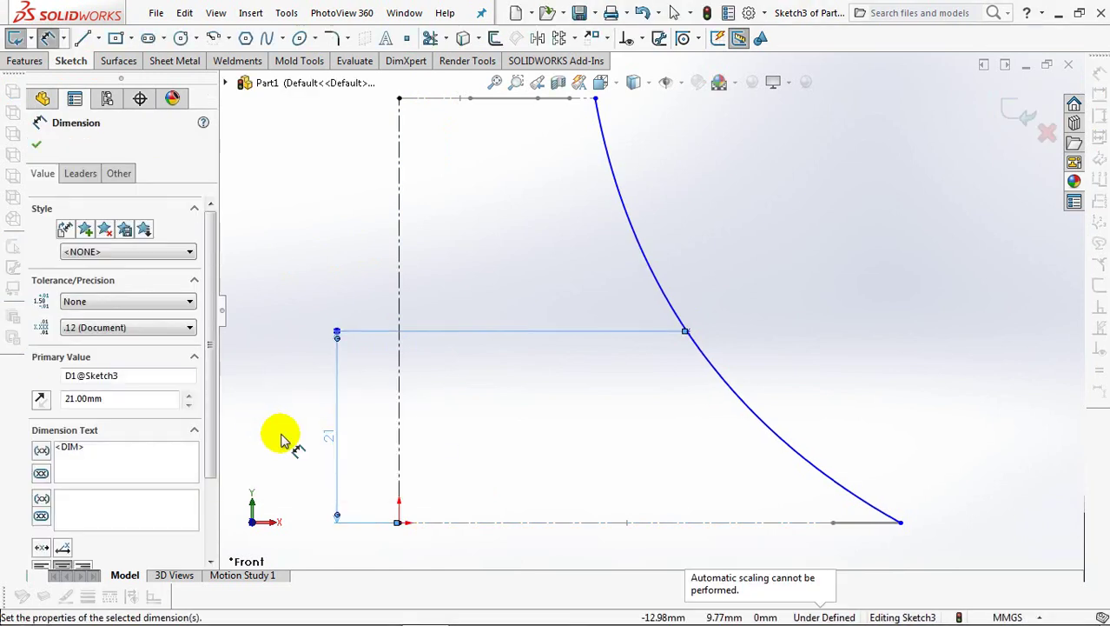
Dimension the spline midpoint to a 65 mm diameter across the vertical centerline
scroll(495, 296, up, 3)
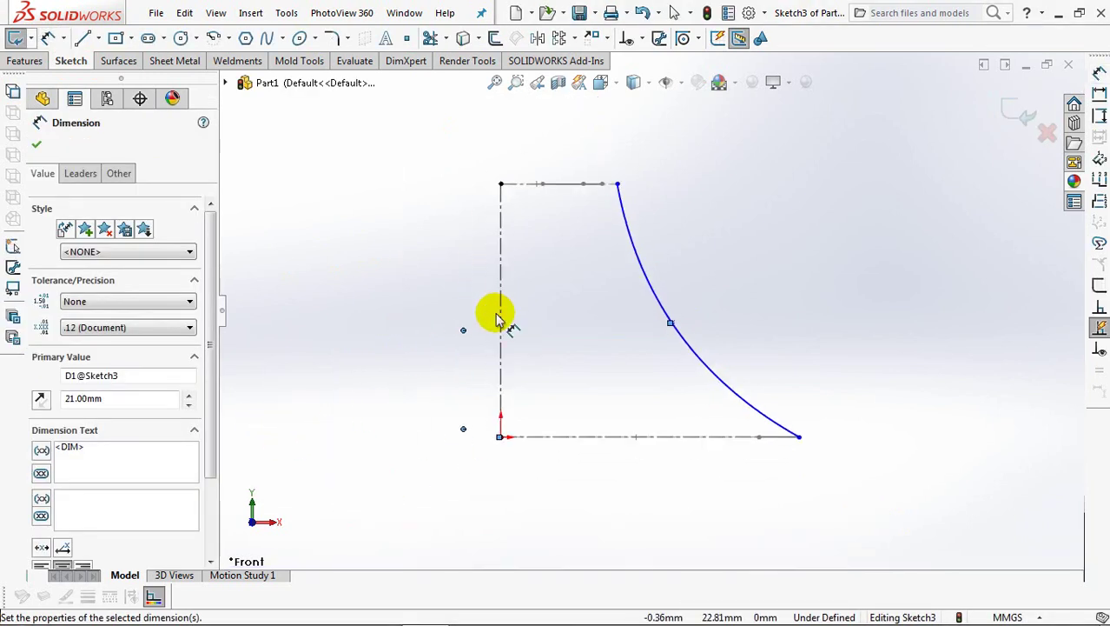
click(671, 323)
click(502, 270)
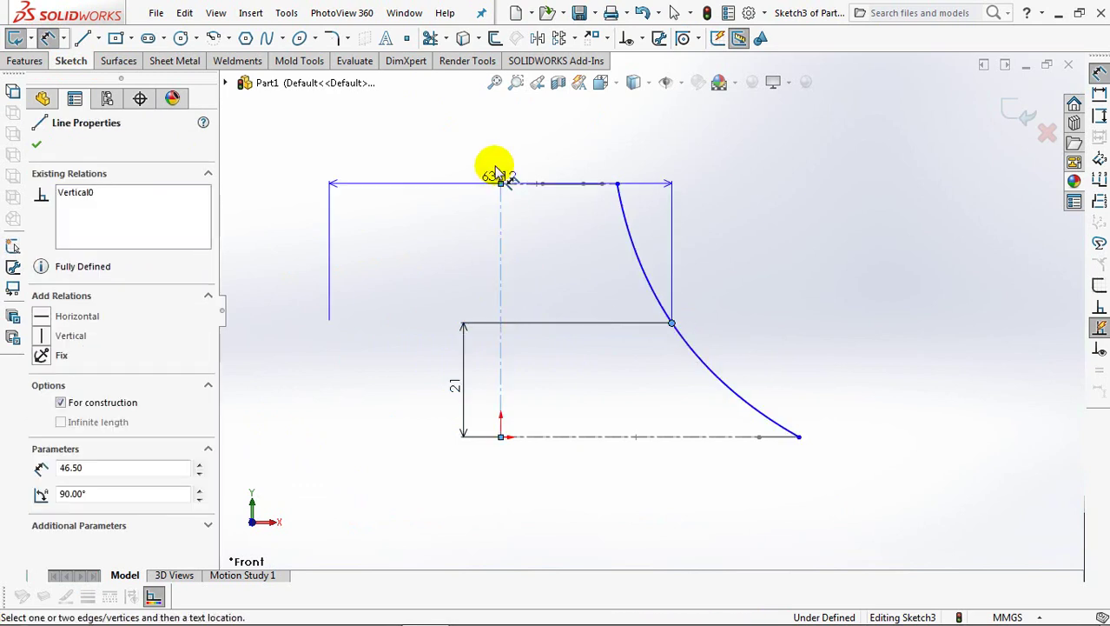
click(493, 143)
text(65)
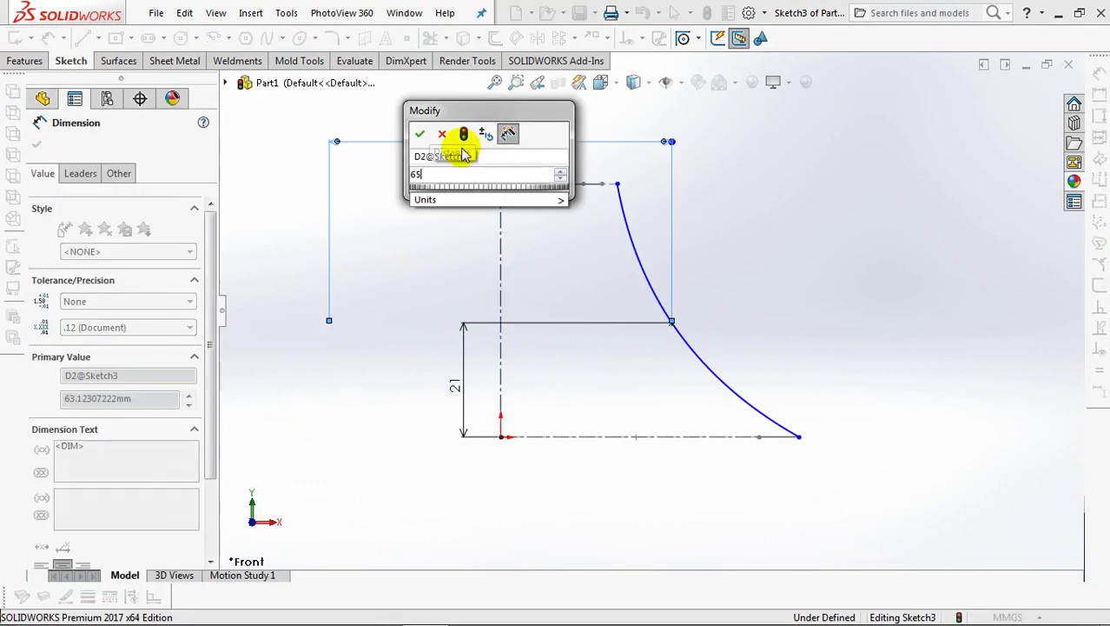
click(419, 139)
middle_drag(800, 265, 779, 318)
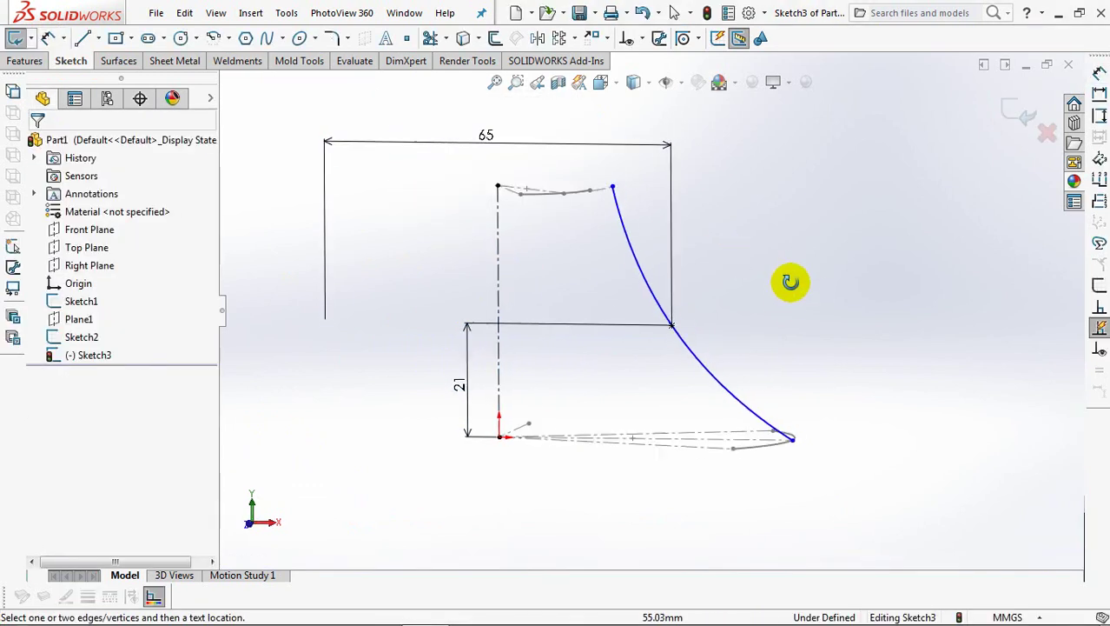
click(641, 39)
Add Pierce relations tying the spline's top and bottom endpoints to the upper and lower guide arcs
click(671, 78)
click(605, 201)
click(596, 219)
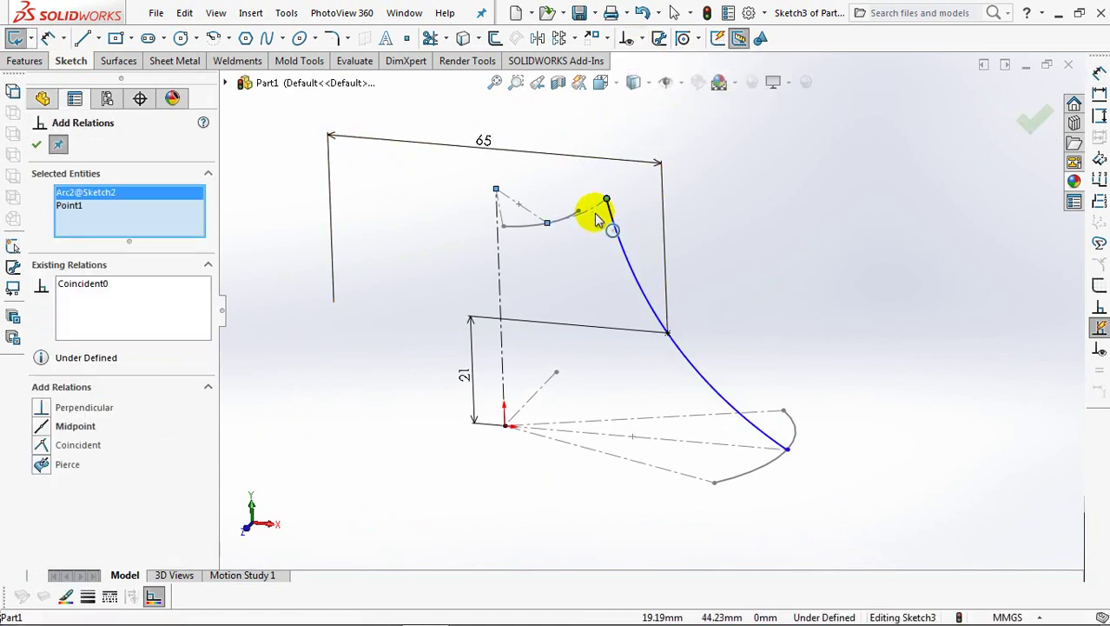
click(787, 449)
click(764, 468)
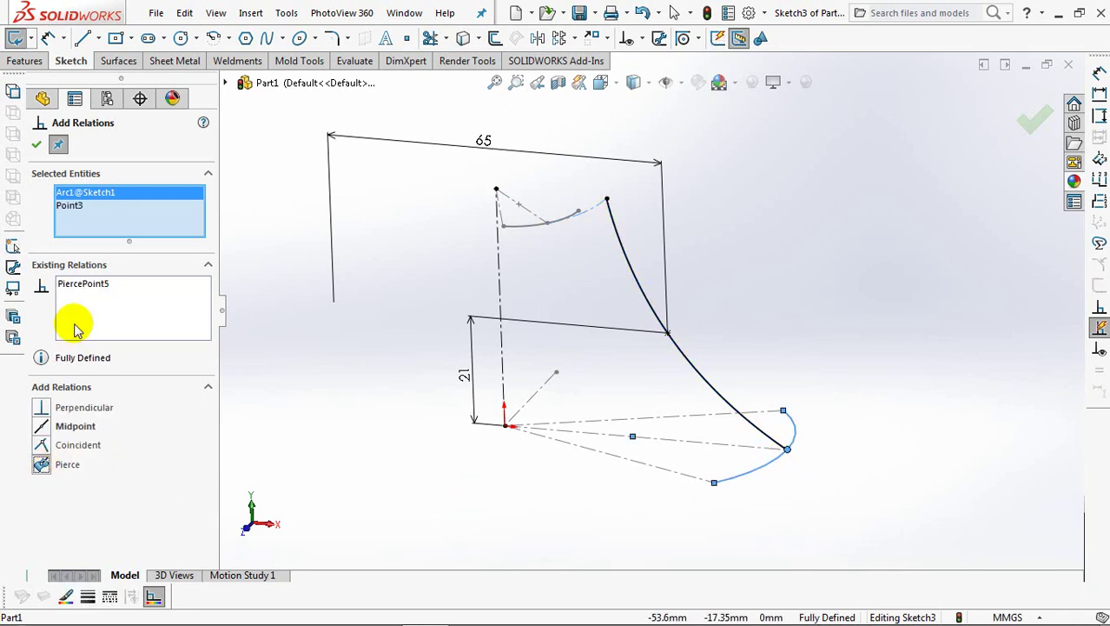
click(36, 144)
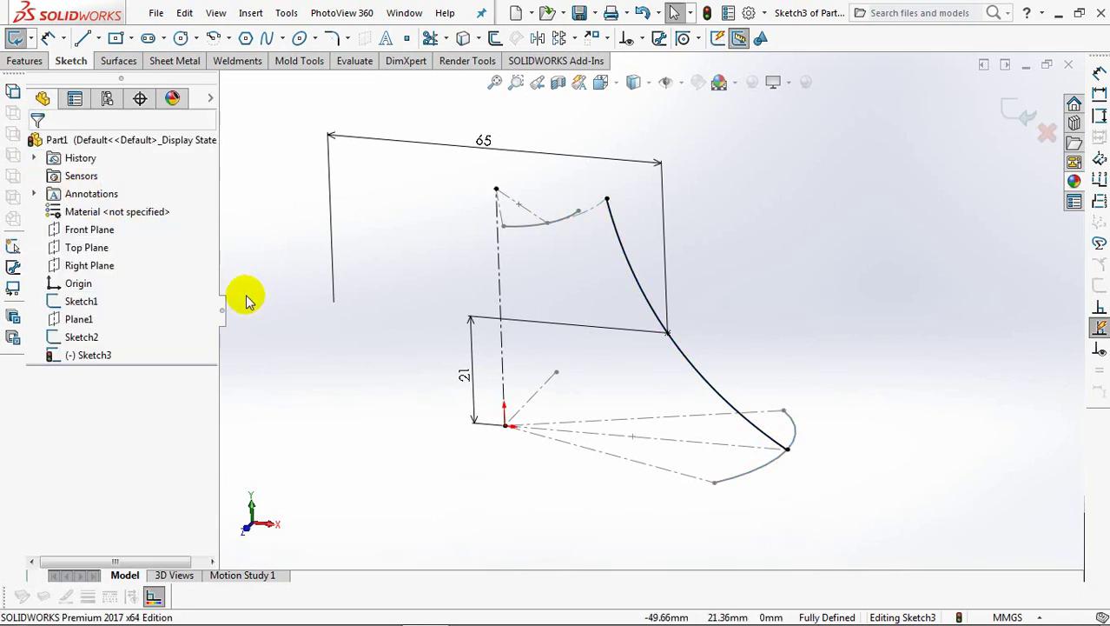
Drag the spline's top, lower and middle tangent handles into an S-shaped bell curve and exit the sketch
key(ctrl+1)
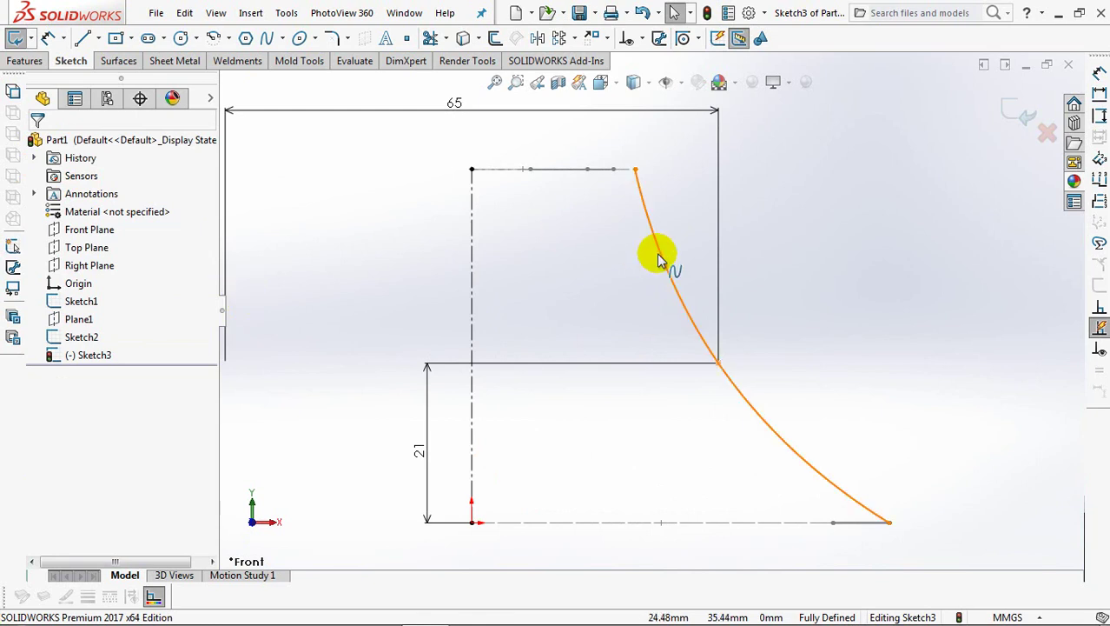
click(660, 261)
drag(652, 236, 694, 218)
drag(795, 502, 866, 443)
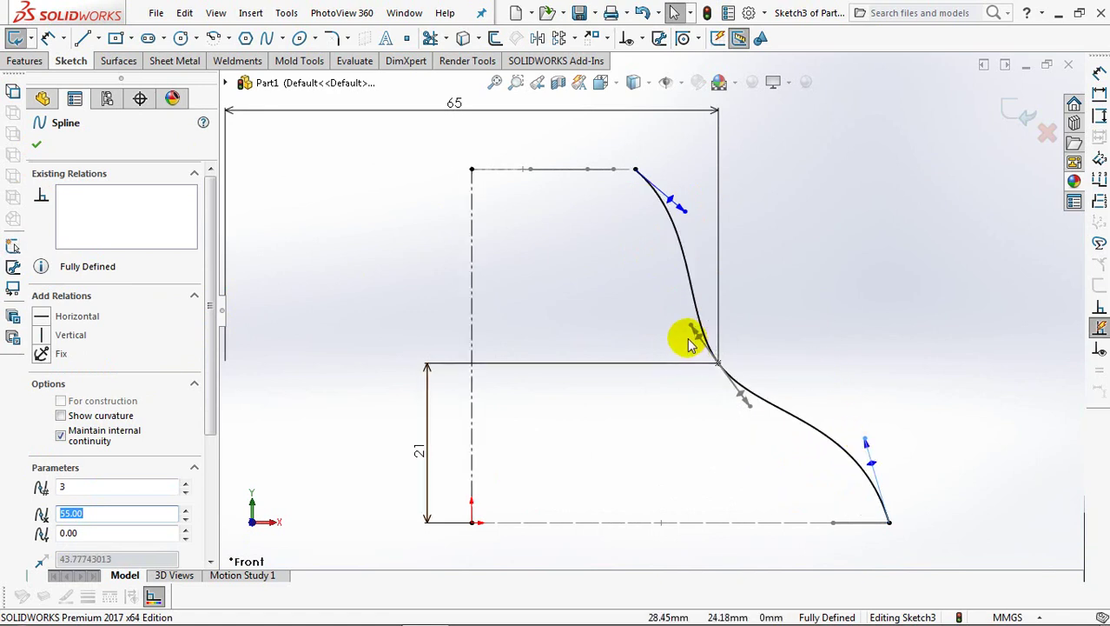
drag(690, 330, 680, 323)
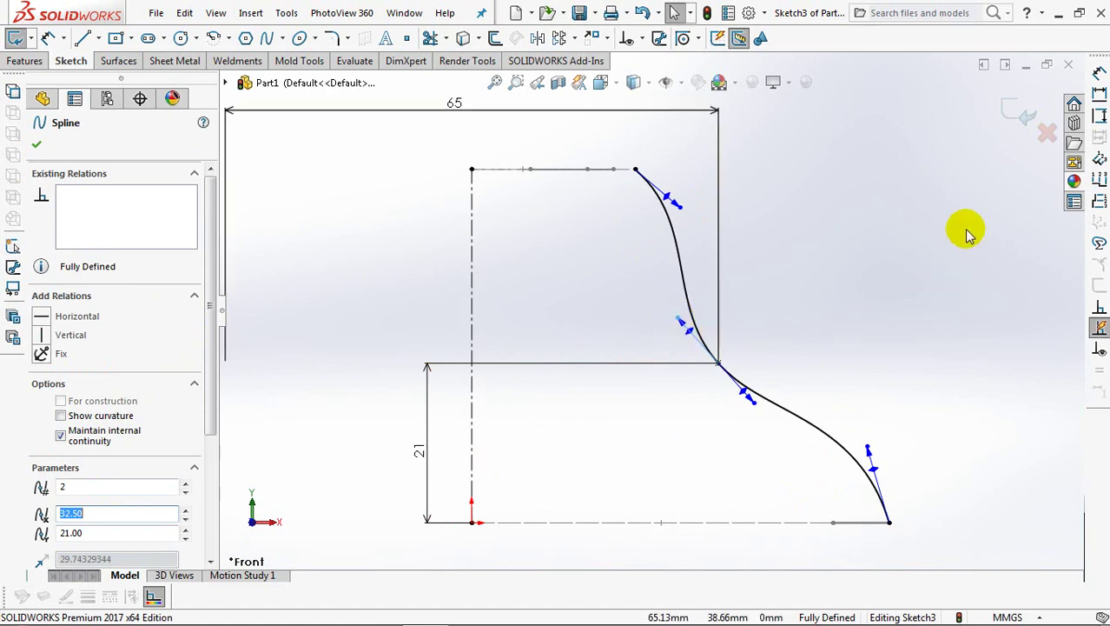
click(1013, 117)
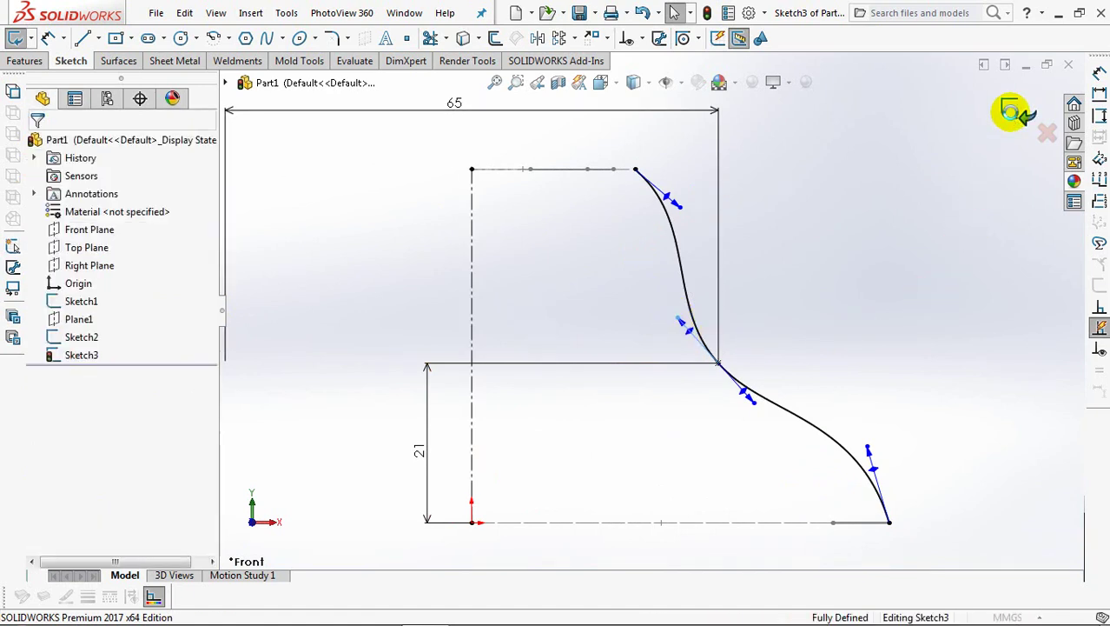
Revolve Sketch3 into Surface-Revolve1, then create Plane2 through Point9@Sketch2, Point6@Sketch1 and Top Plane
click(1010, 113)
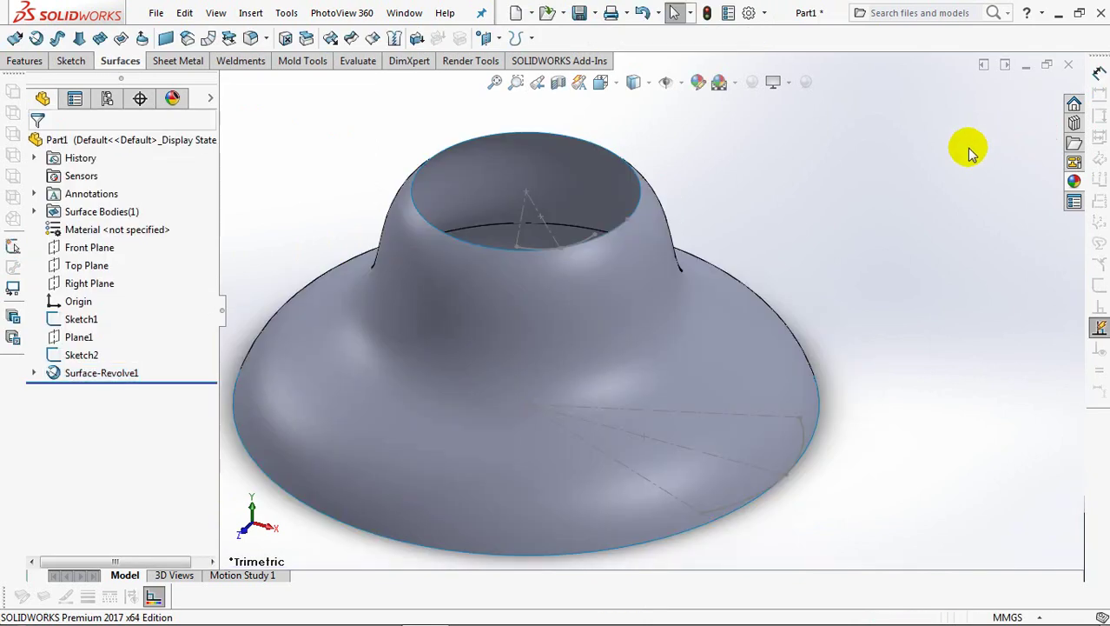
click(489, 39)
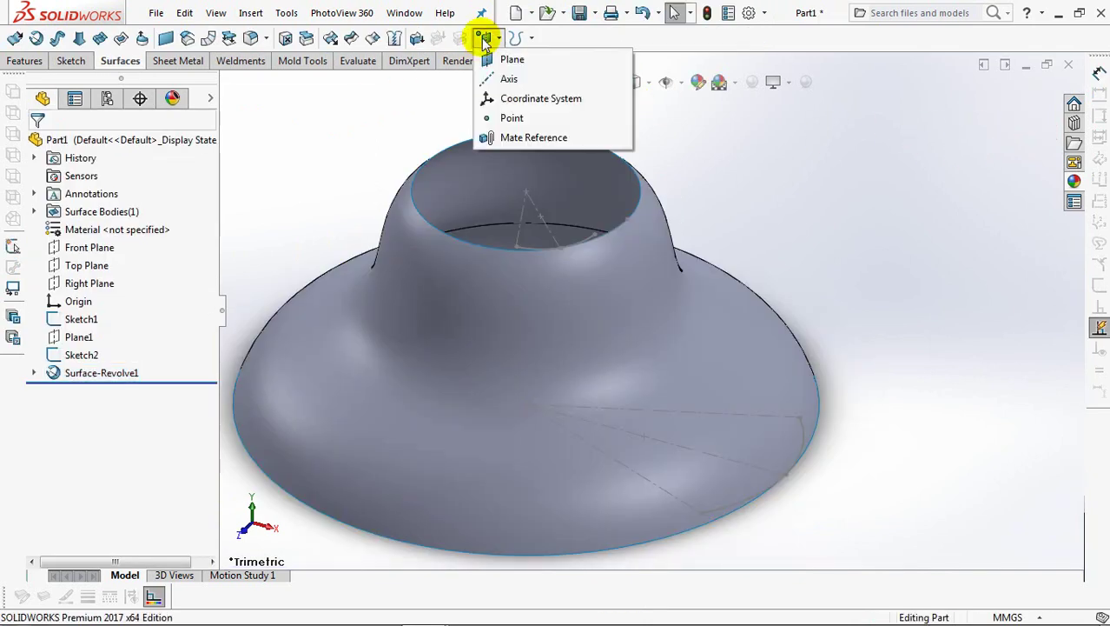
click(511, 56)
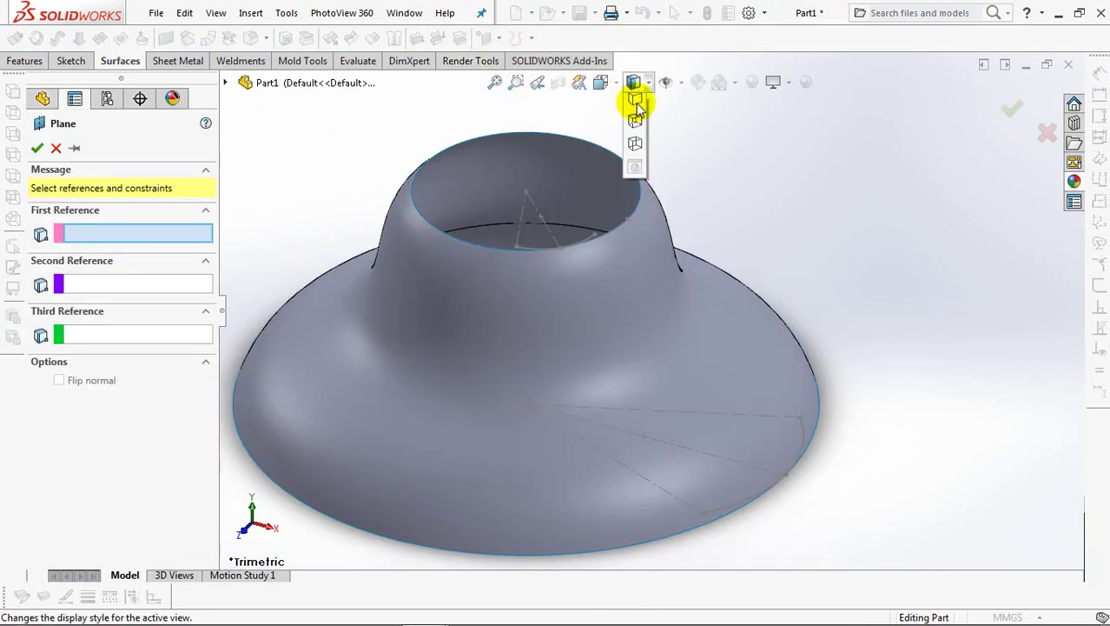
click(636, 102)
click(591, 235)
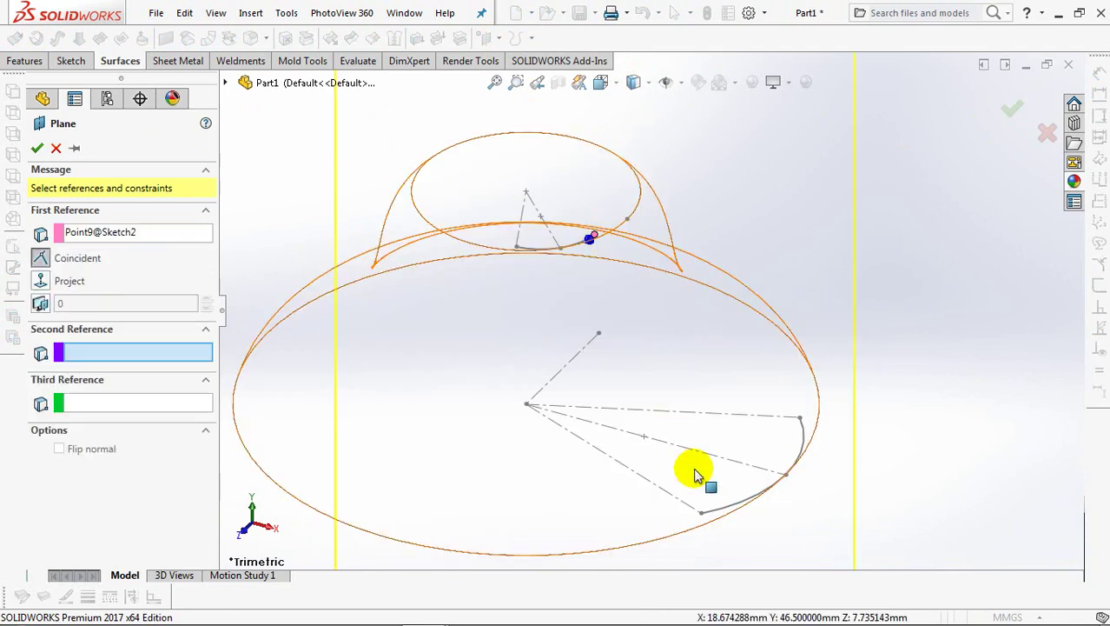
click(701, 514)
click(228, 84)
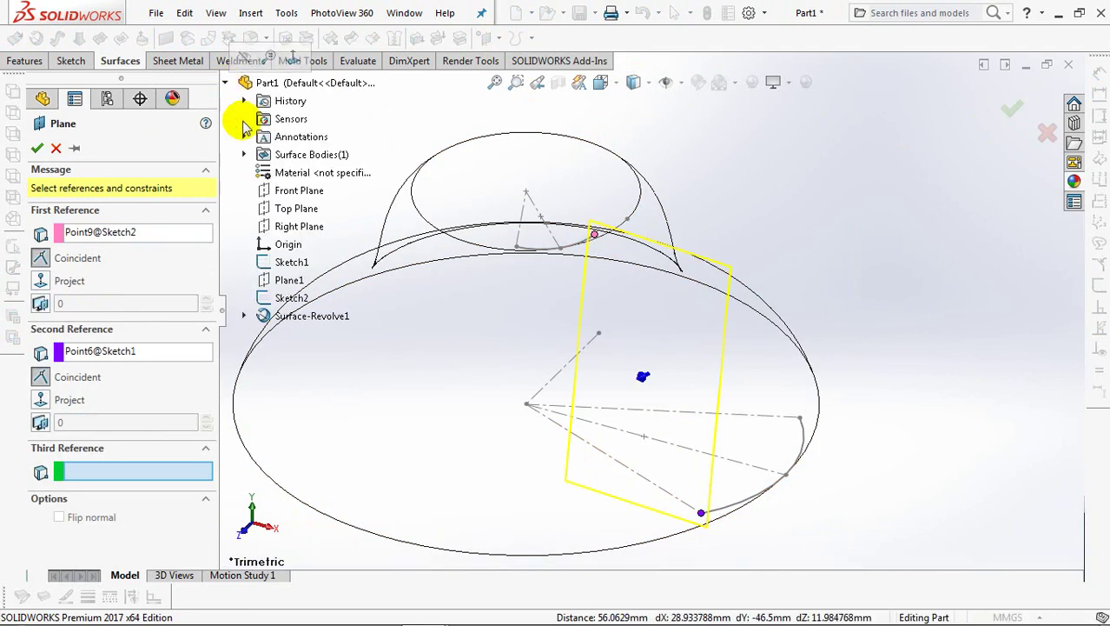
click(292, 212)
click(37, 150)
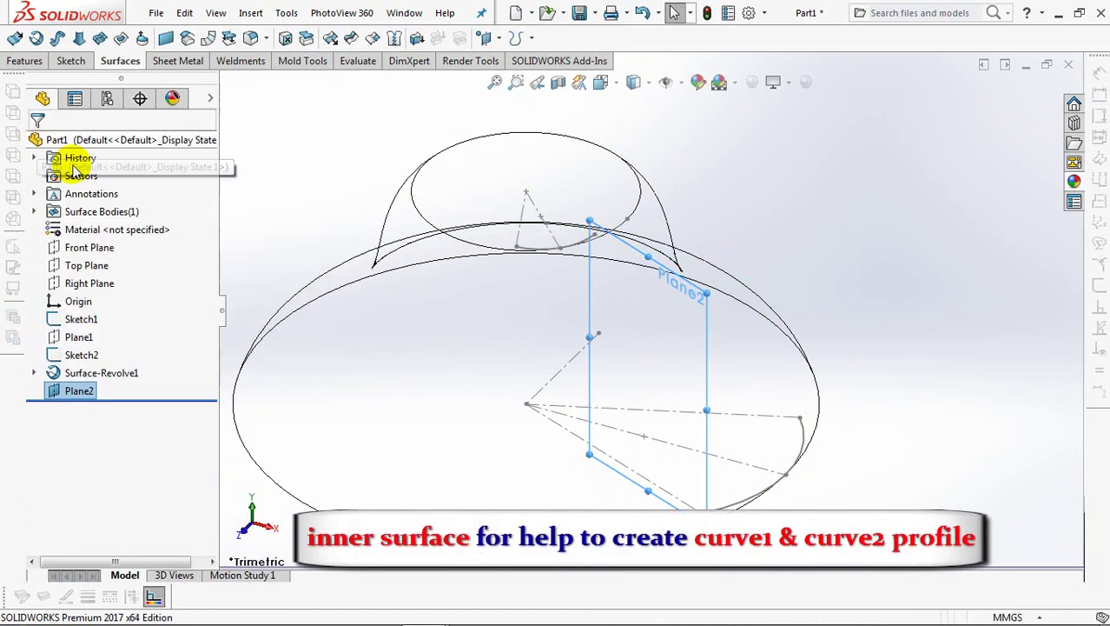
Start Sketch4 on Plane2, shaded with edges and viewed normal to the plane
click(54, 392)
click(65, 368)
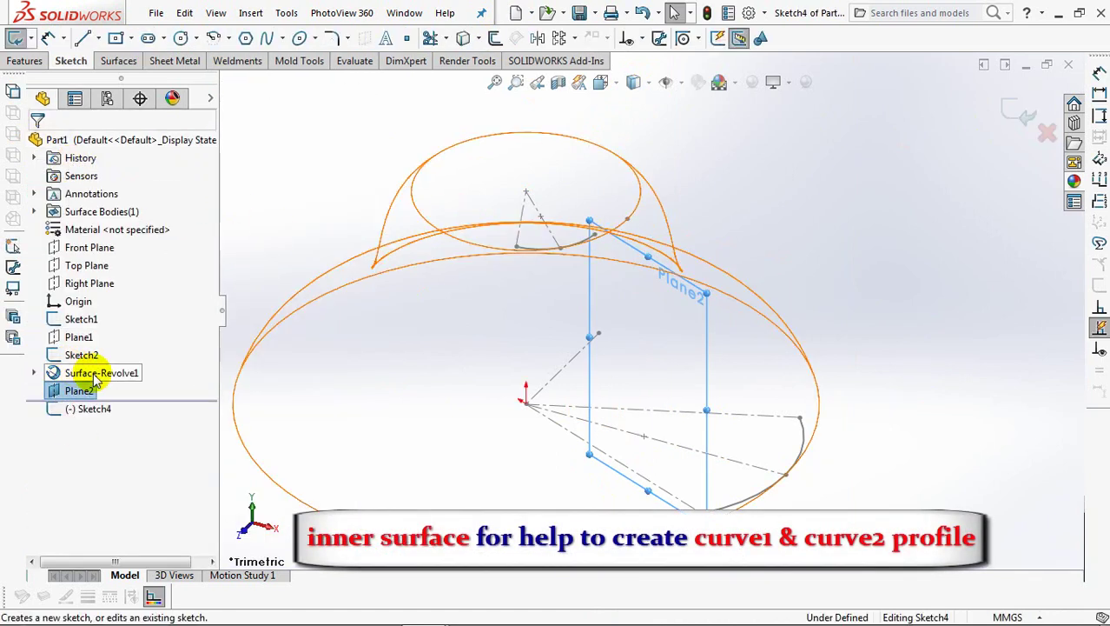
click(634, 82)
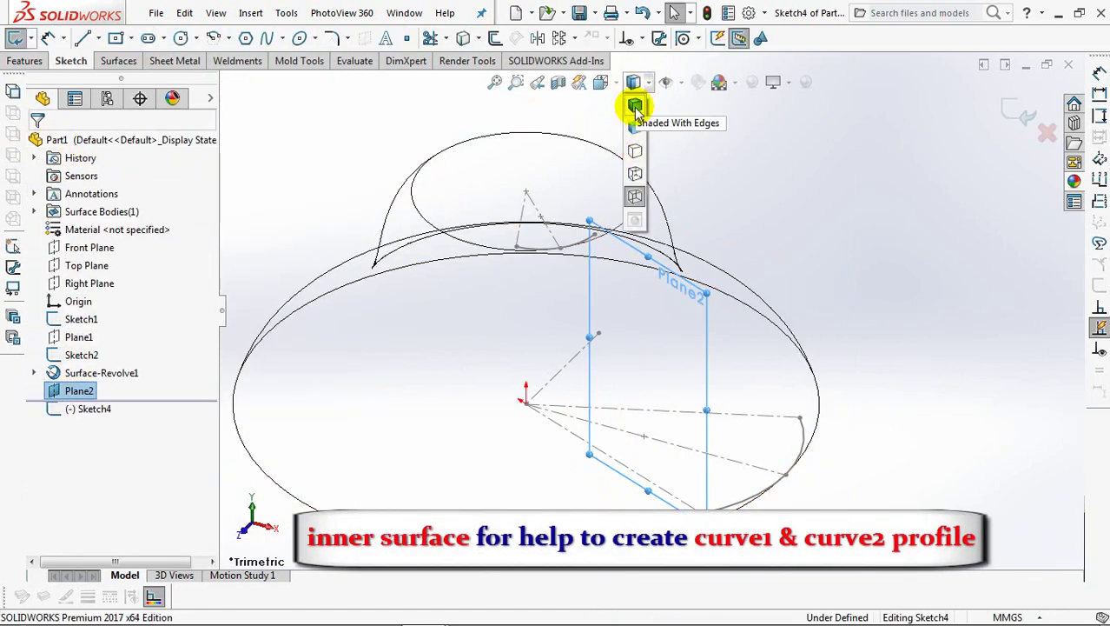
click(635, 106)
key(ctrl+8)
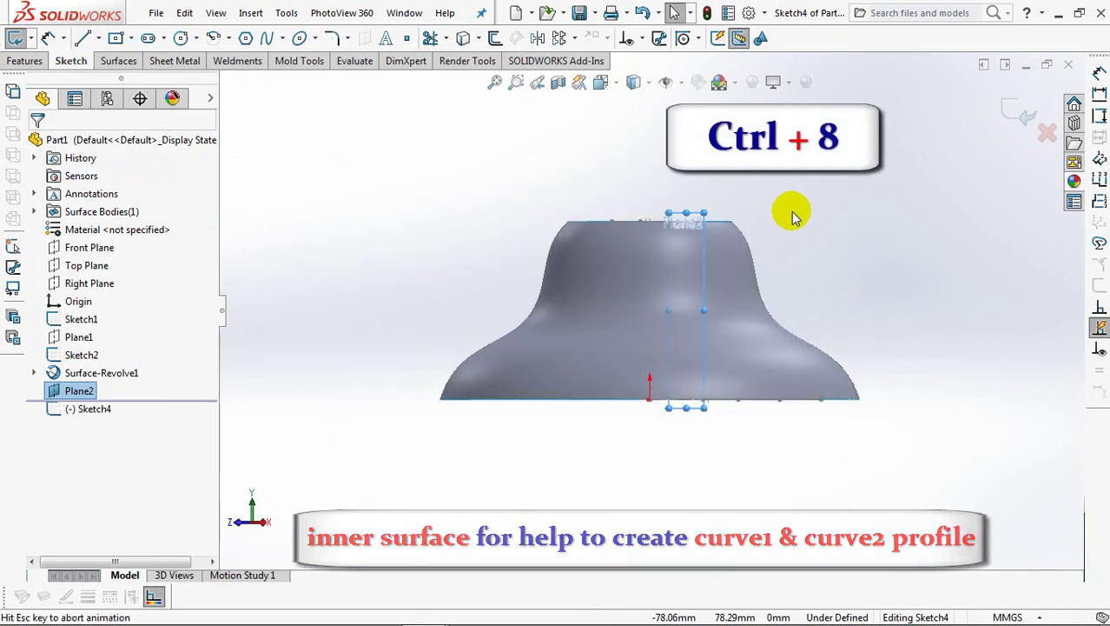
click(757, 174)
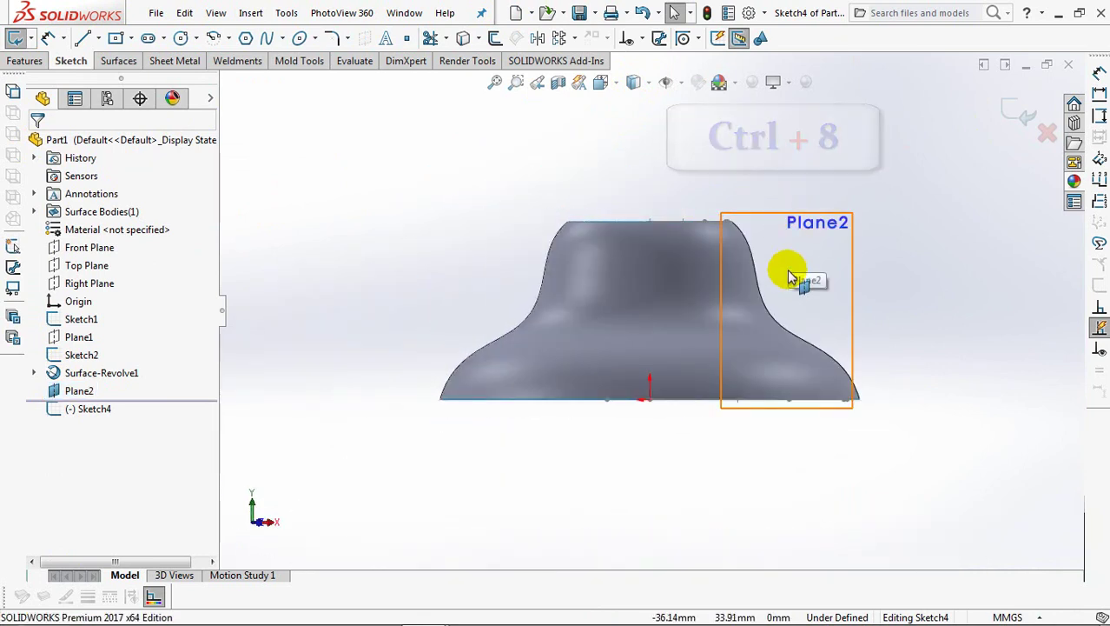
scroll(875, 283, down, 1)
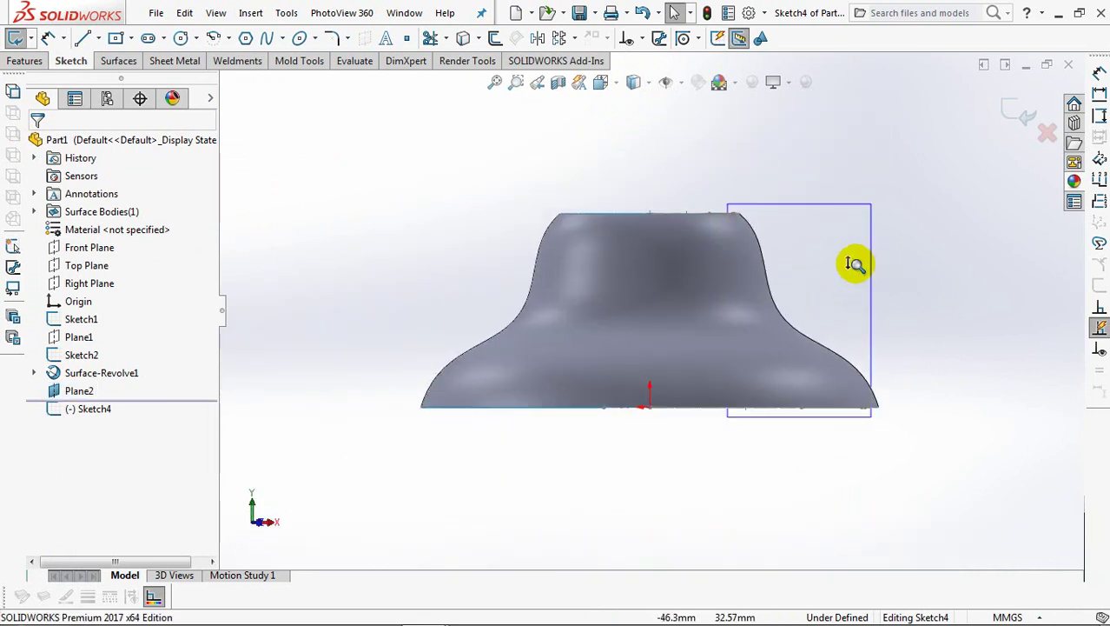
scroll(851, 261, down, 3)
ctrl+middle_drag(851, 247, 765, 252)
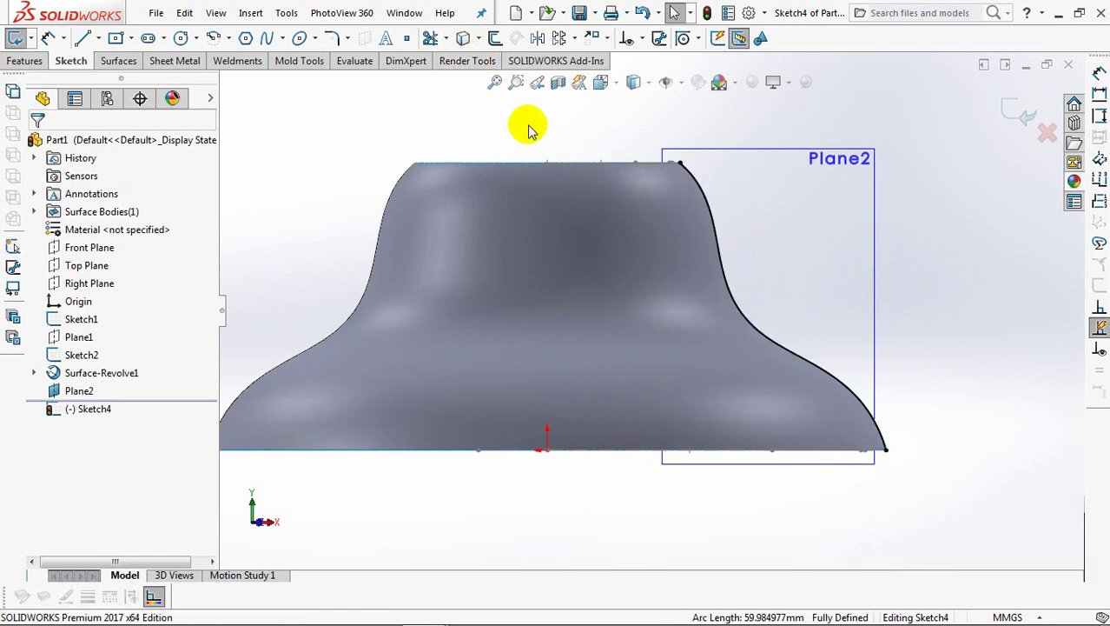
Switch to a wireframe isometric view and delete the spline's On Edge relation
click(634, 82)
click(633, 193)
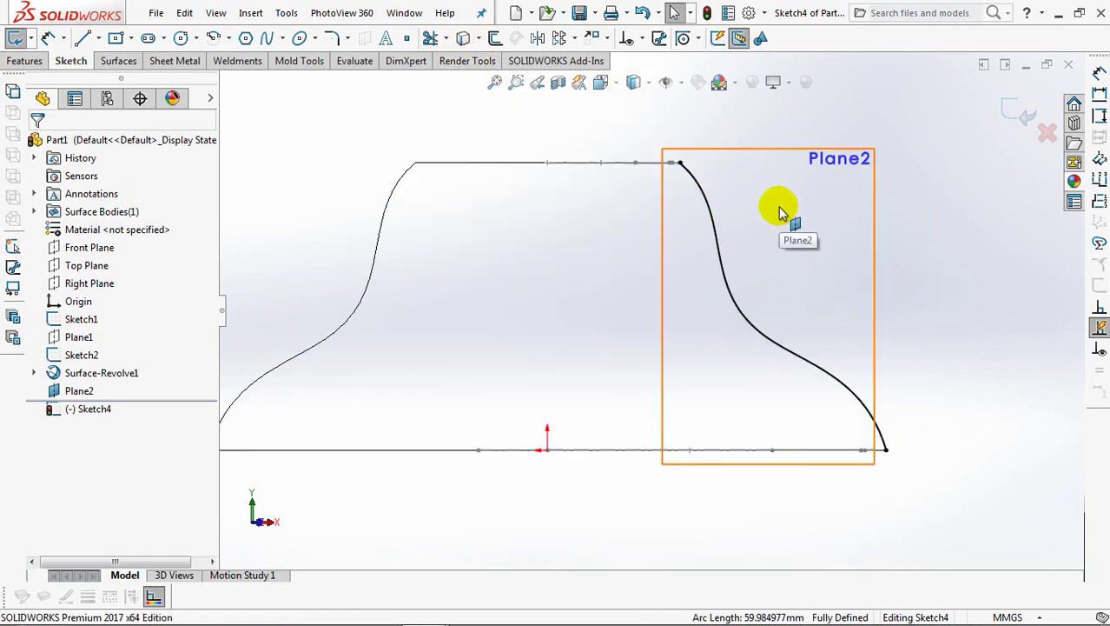
key(ctrl+7)
click(686, 227)
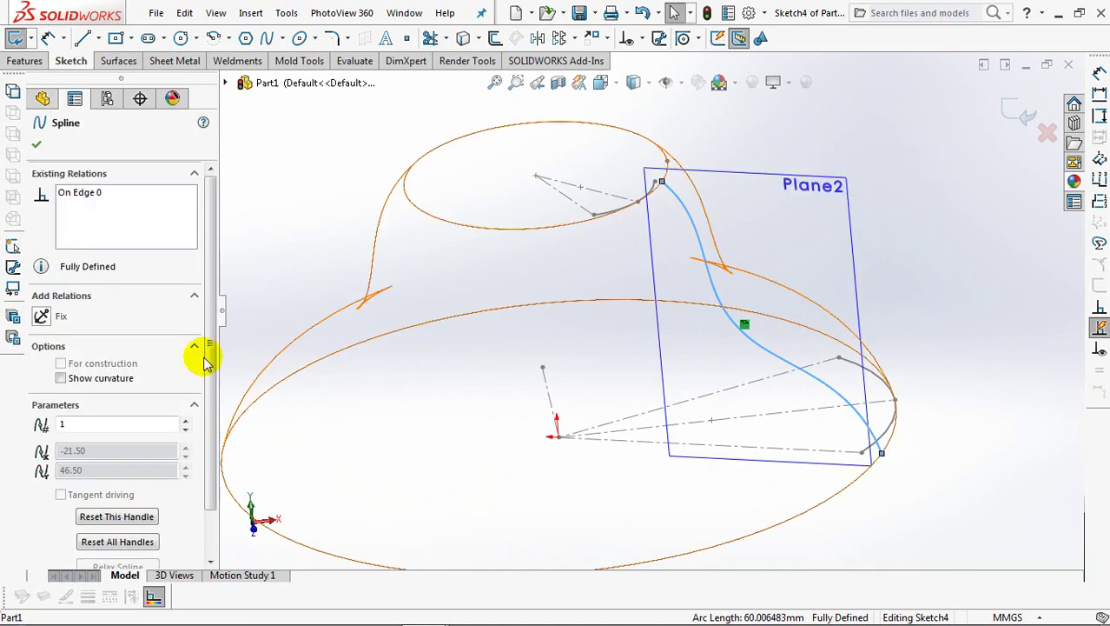
right_click(78, 195)
click(94, 211)
click(48, 153)
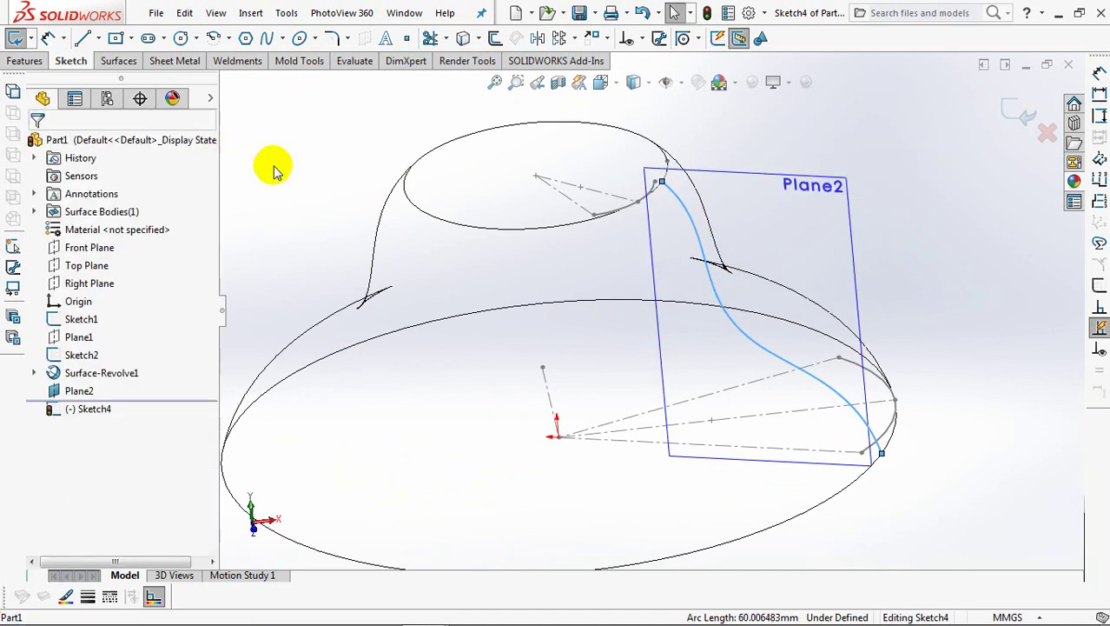
Make the spline's top and lower endpoints coincident with the Sketch2 profile point and Sketch1 rim point
click(660, 98)
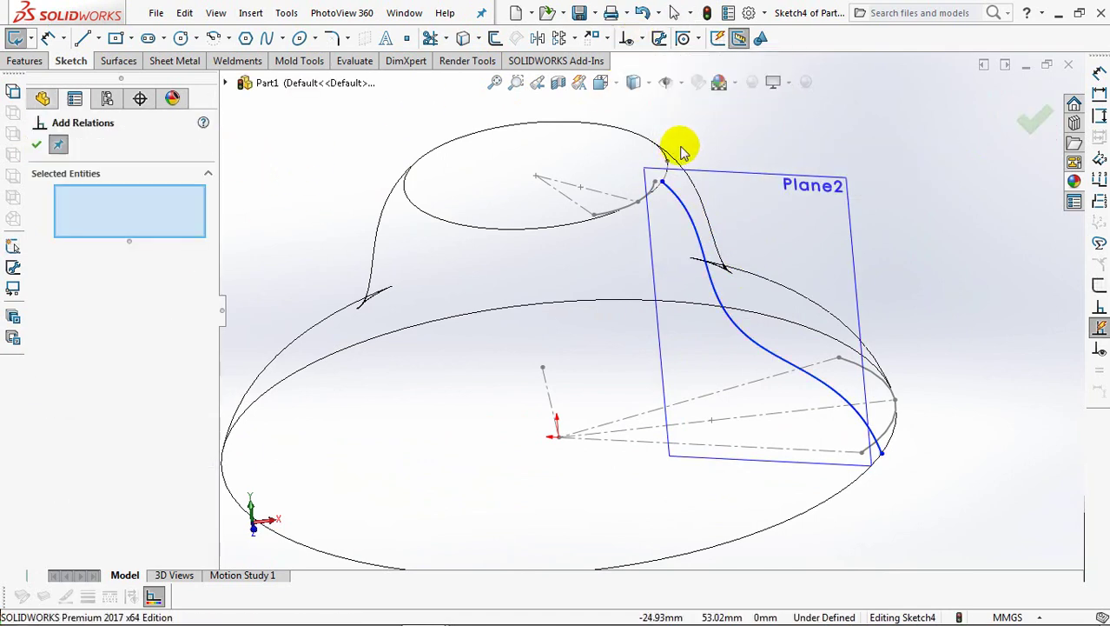
scroll(877, 228, down, 1)
scroll(882, 224, down, 2)
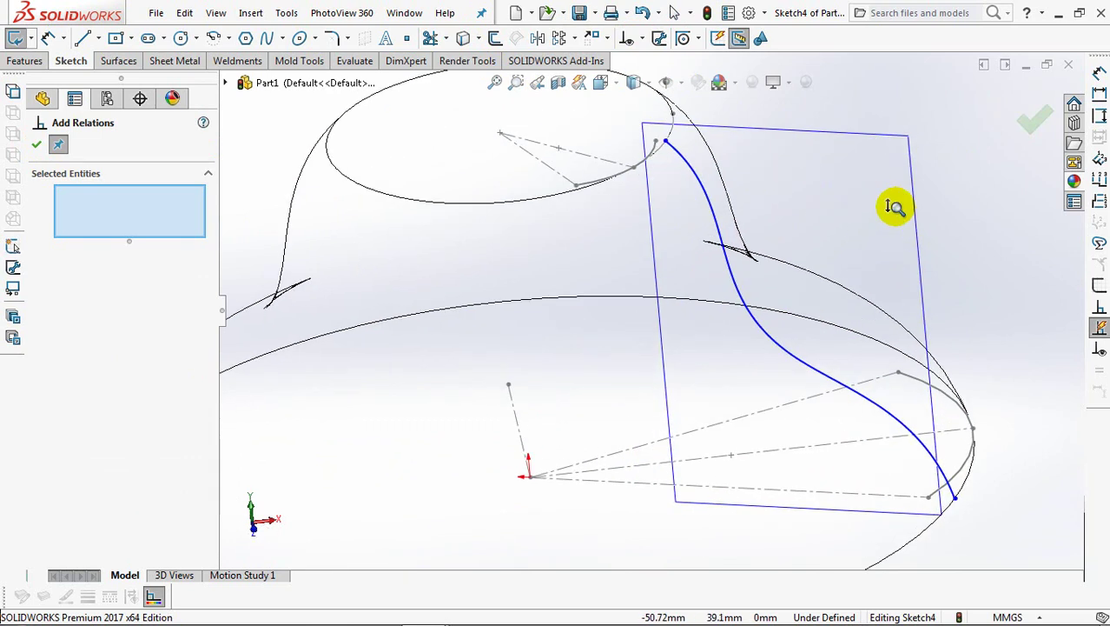
click(665, 141)
click(656, 141)
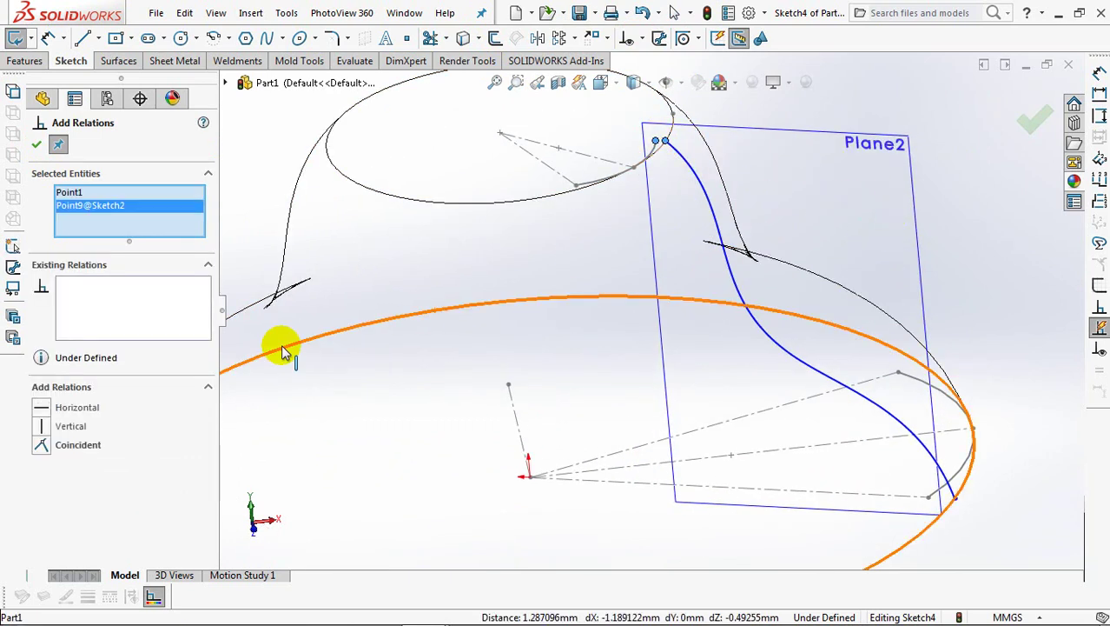
click(41, 447)
click(945, 500)
click(928, 499)
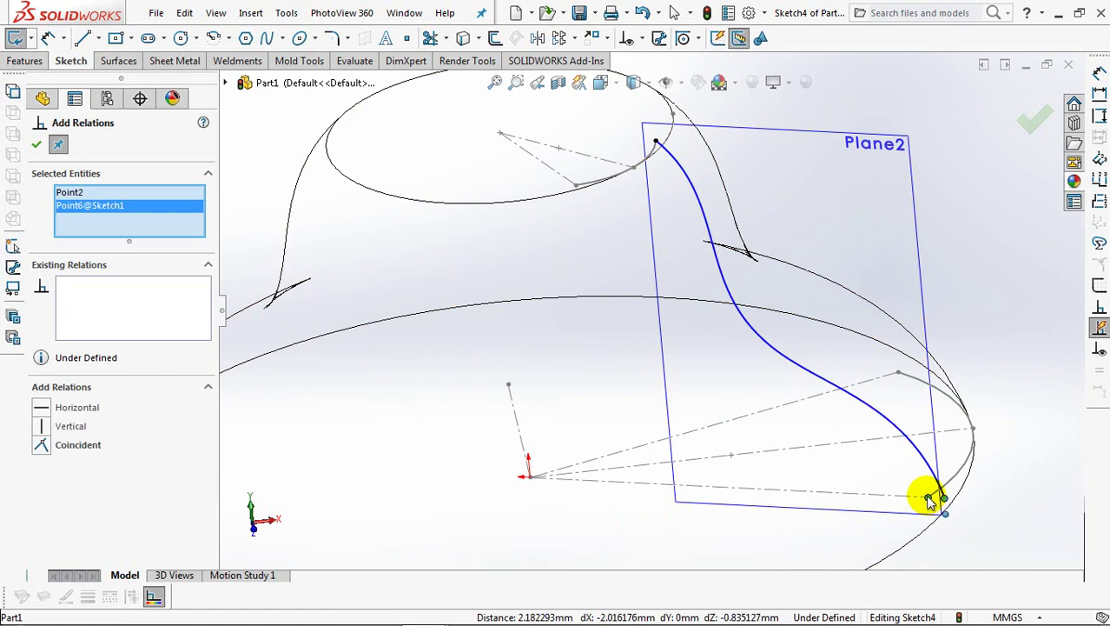
click(40, 446)
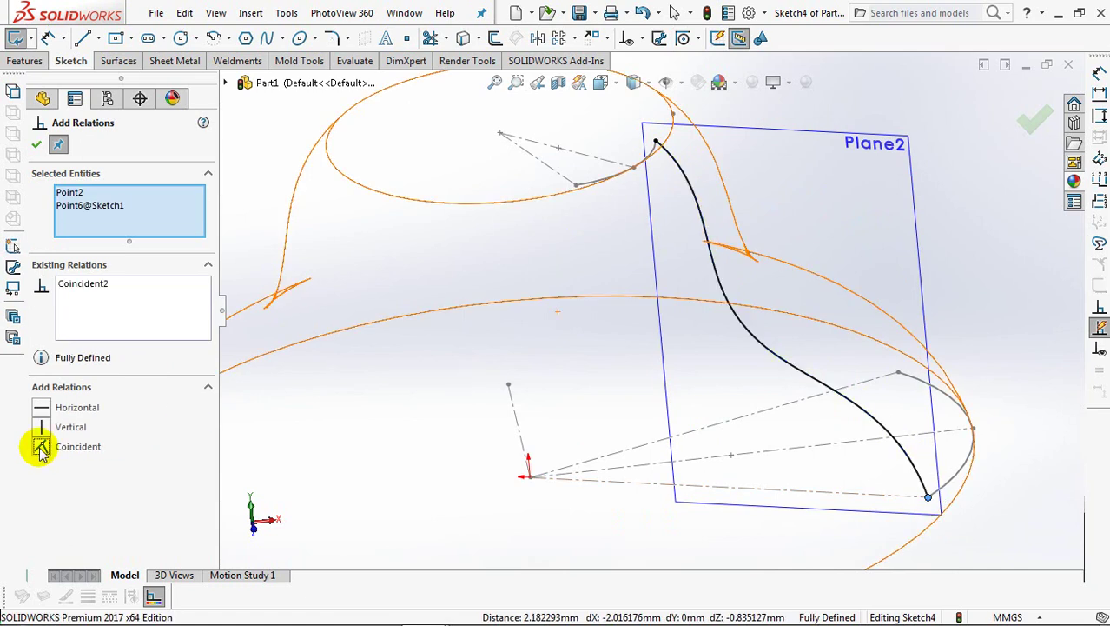
click(37, 145)
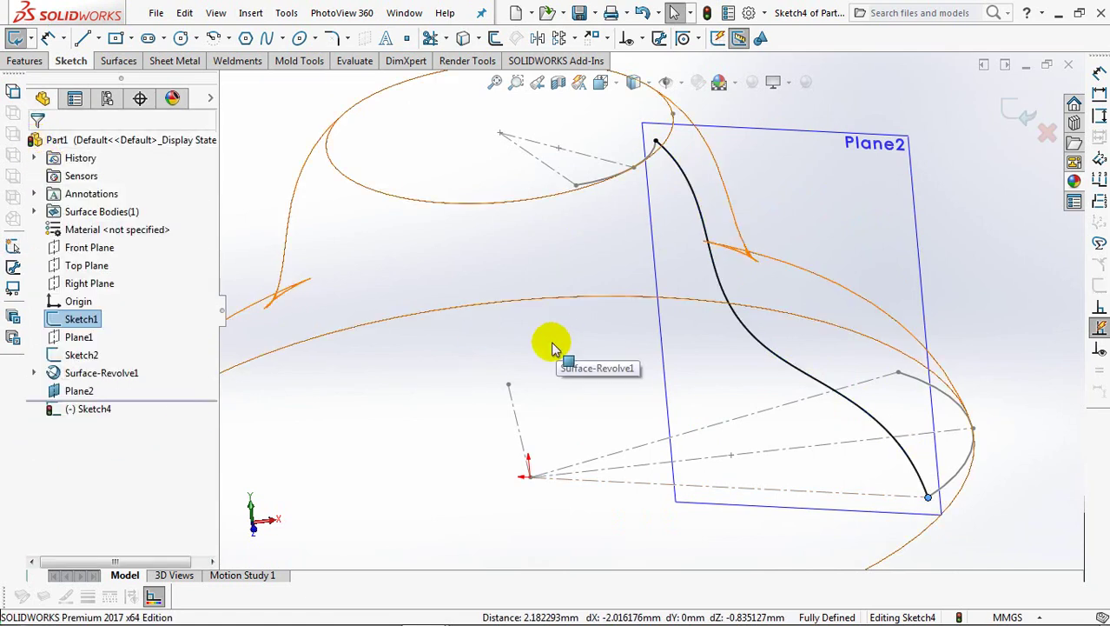
Draw a vertical centerline from the origin to the top edge and exit Sketch4
key(ctrl+8)
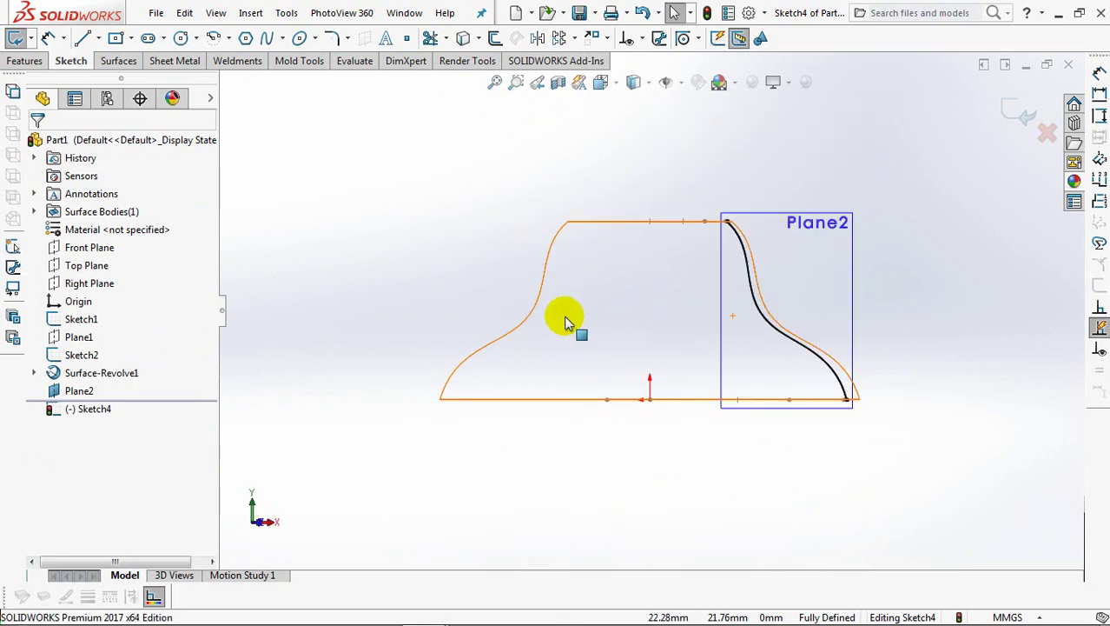
click(93, 38)
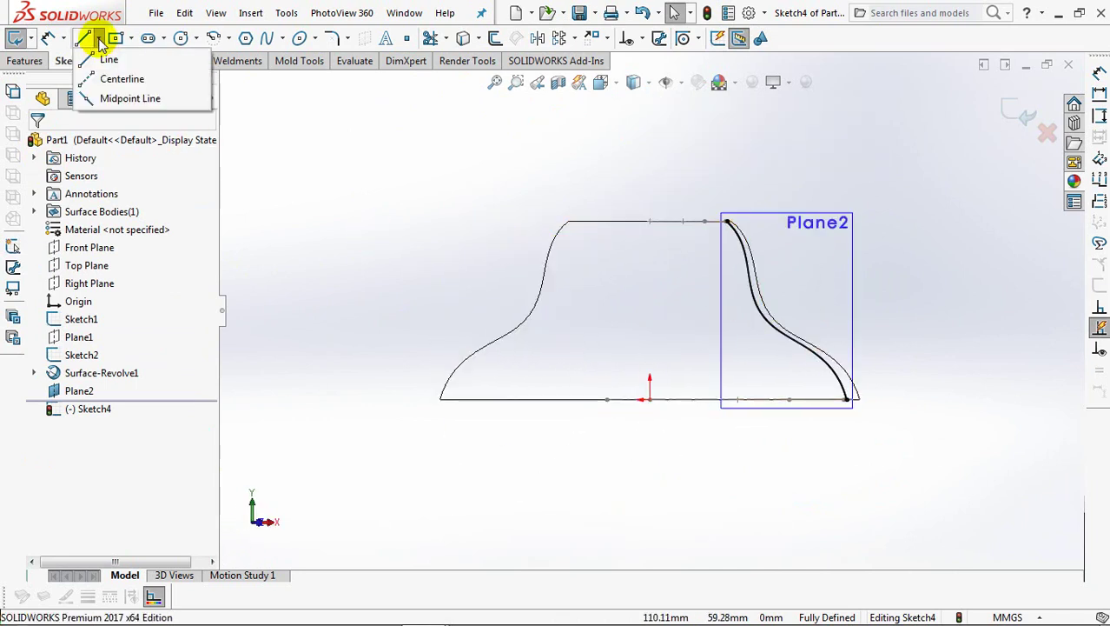
click(139, 77)
click(650, 400)
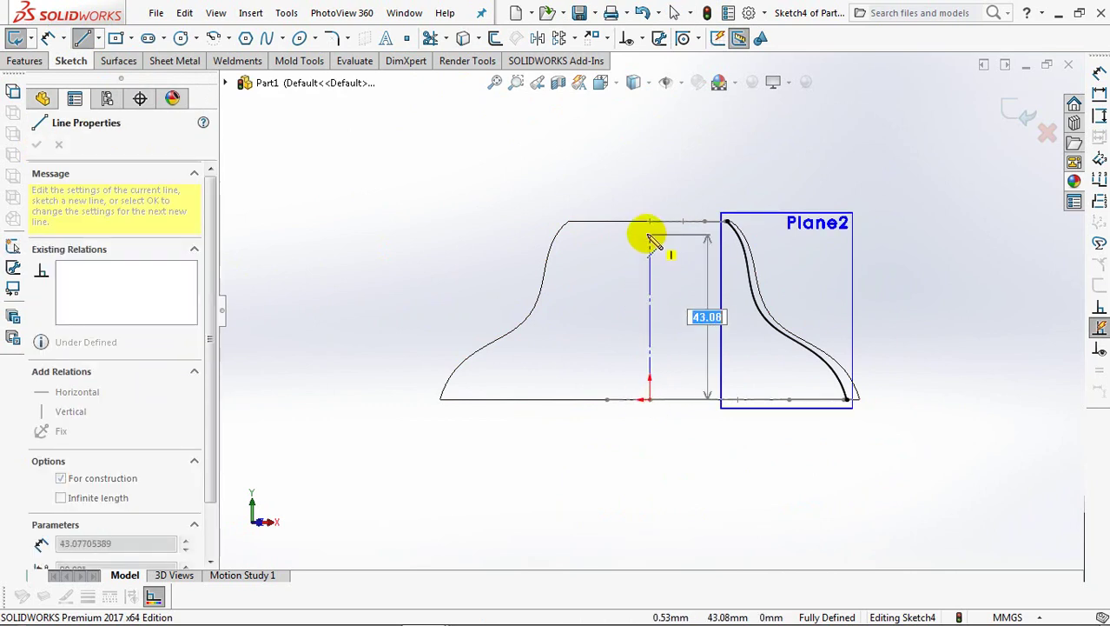
click(650, 223)
right_click(650, 224)
click(687, 232)
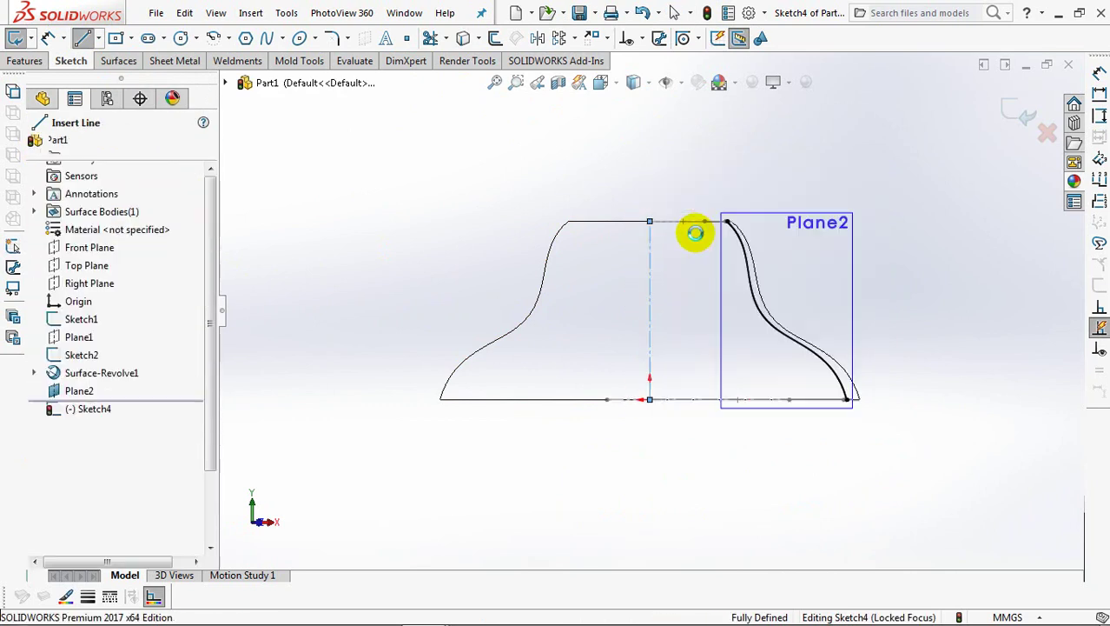
middle_drag(971, 171, 1011, 138)
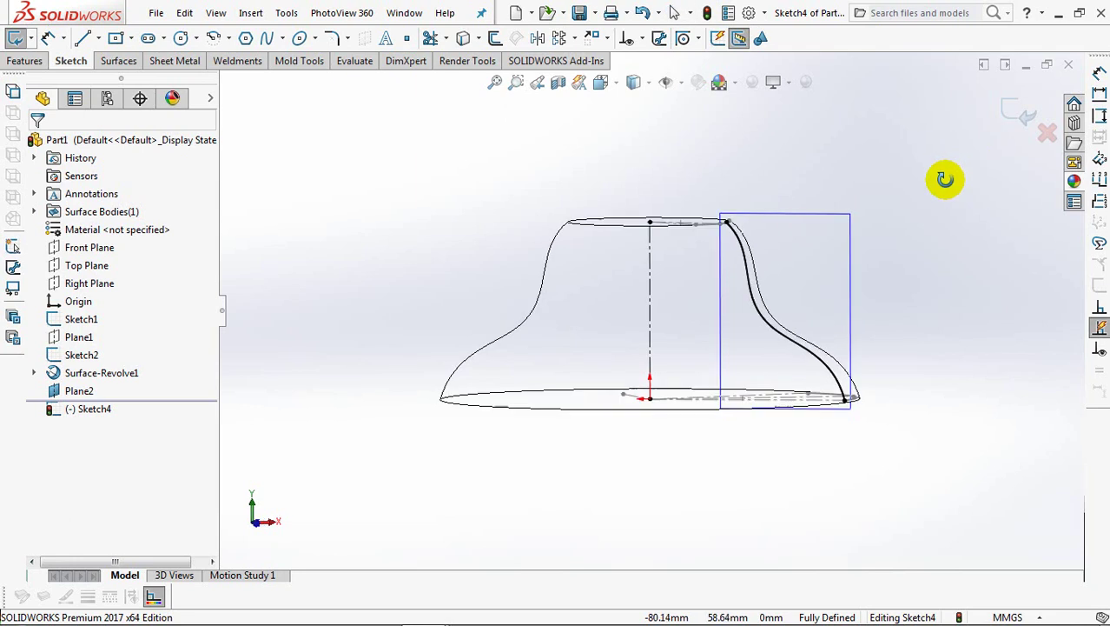
click(1018, 105)
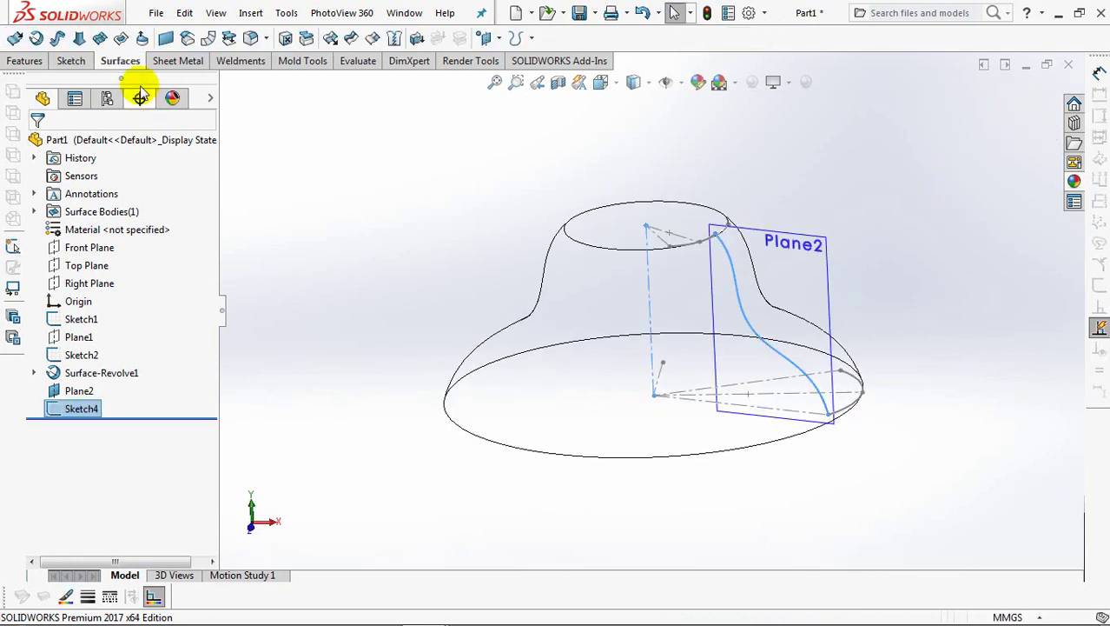
Cancel the revolve preview and hide Surface-Revolve1 and Plane2 in a shaded view
click(37, 39)
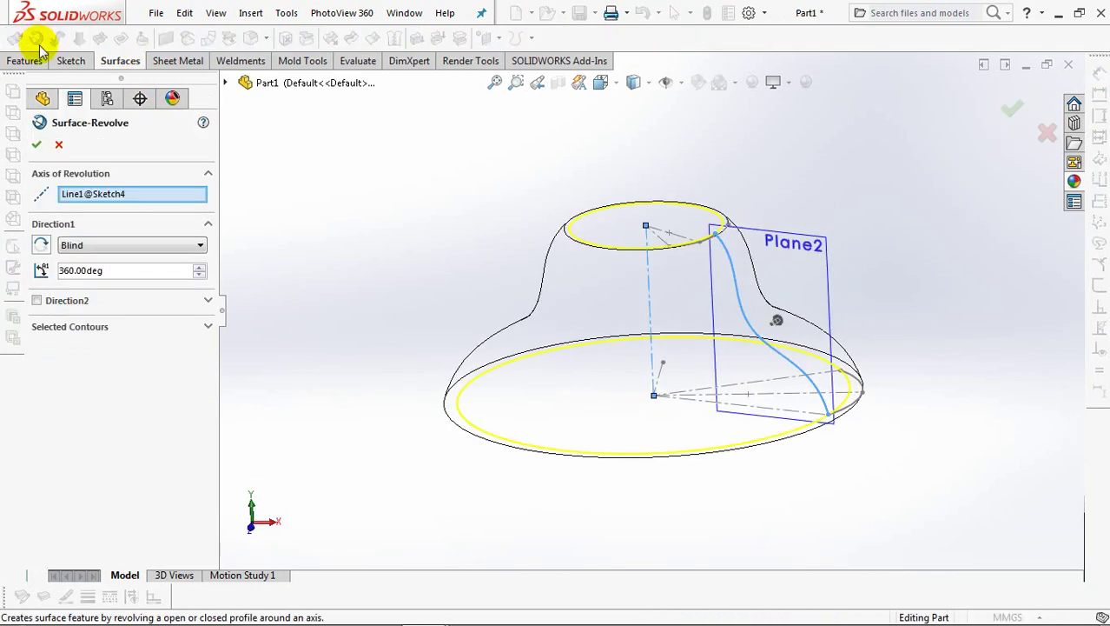
click(59, 144)
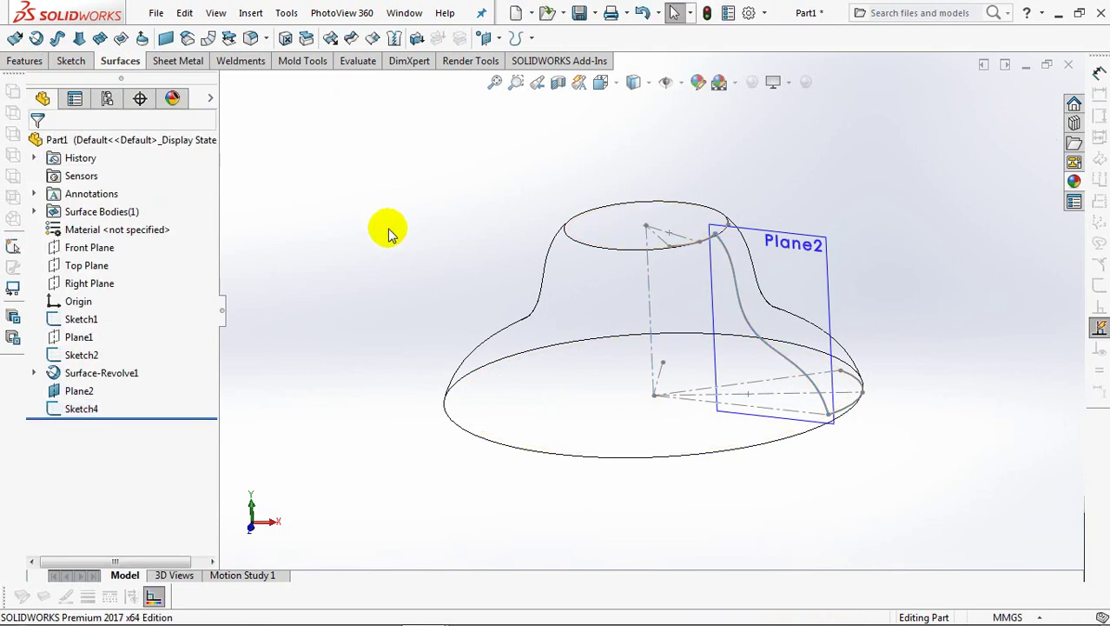
click(634, 87)
click(633, 102)
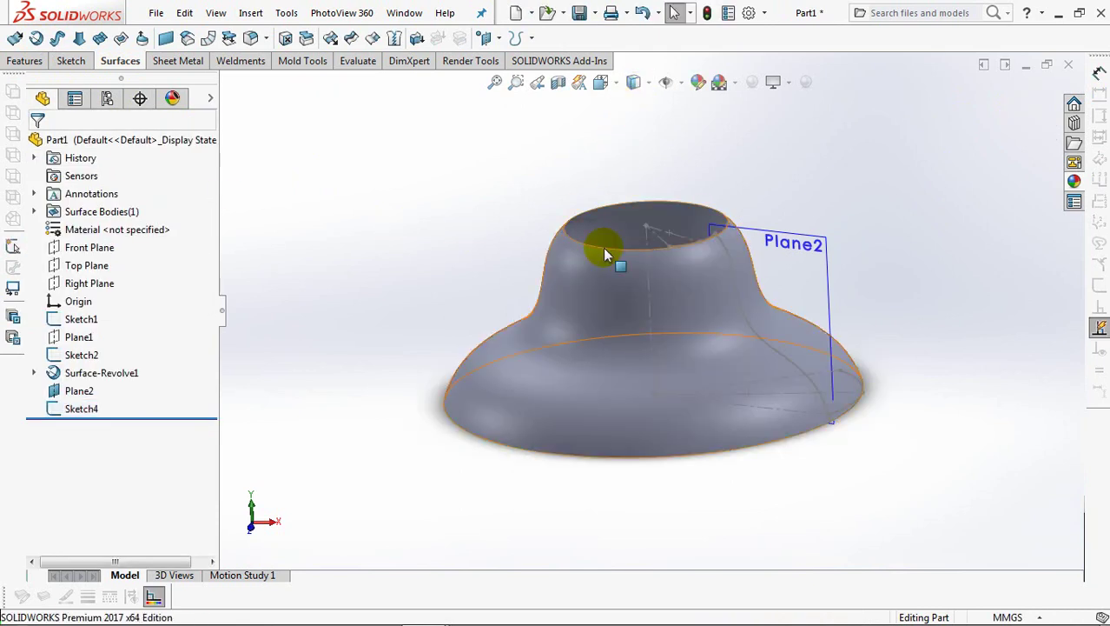
click(637, 290)
click(667, 252)
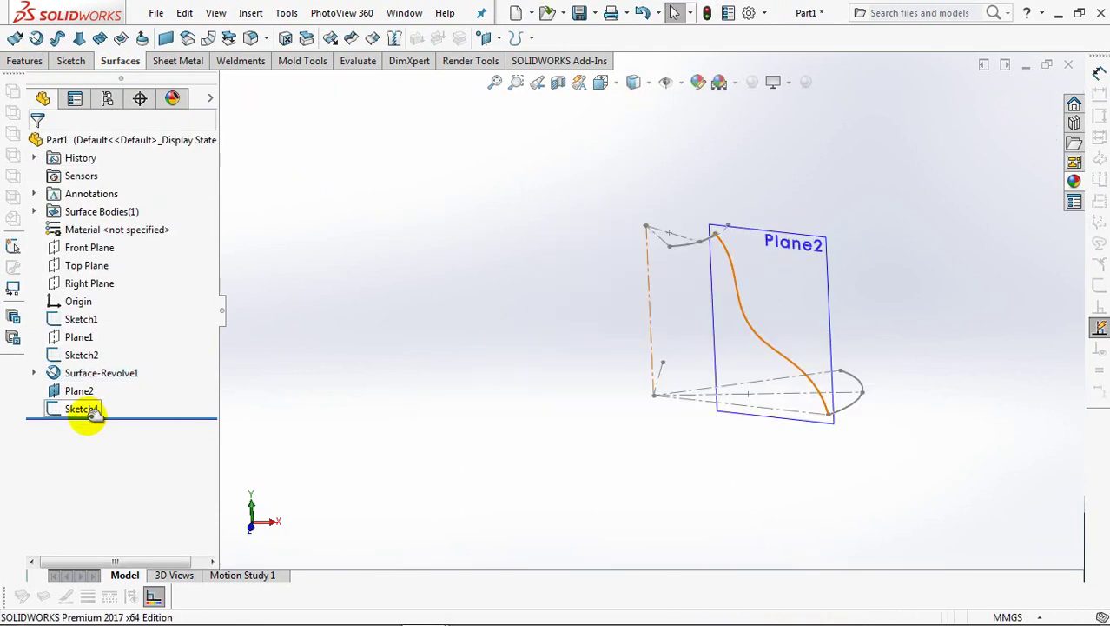
click(817, 248)
click(900, 196)
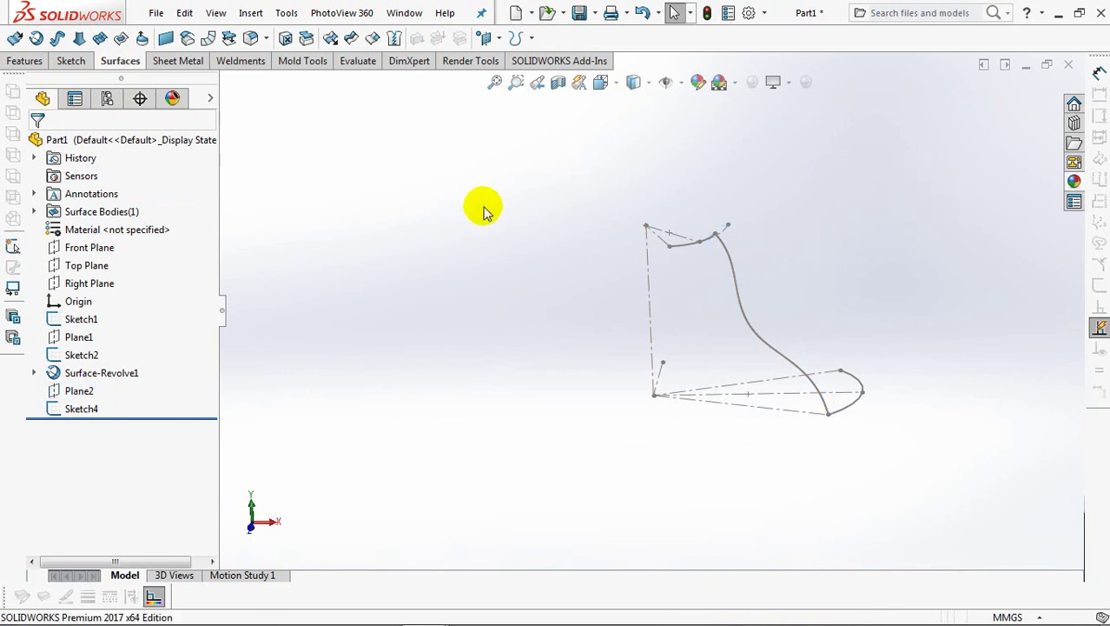
Revolve Sketch4 360° about its centerline Line1 into Surface-Revolve2
click(71, 412)
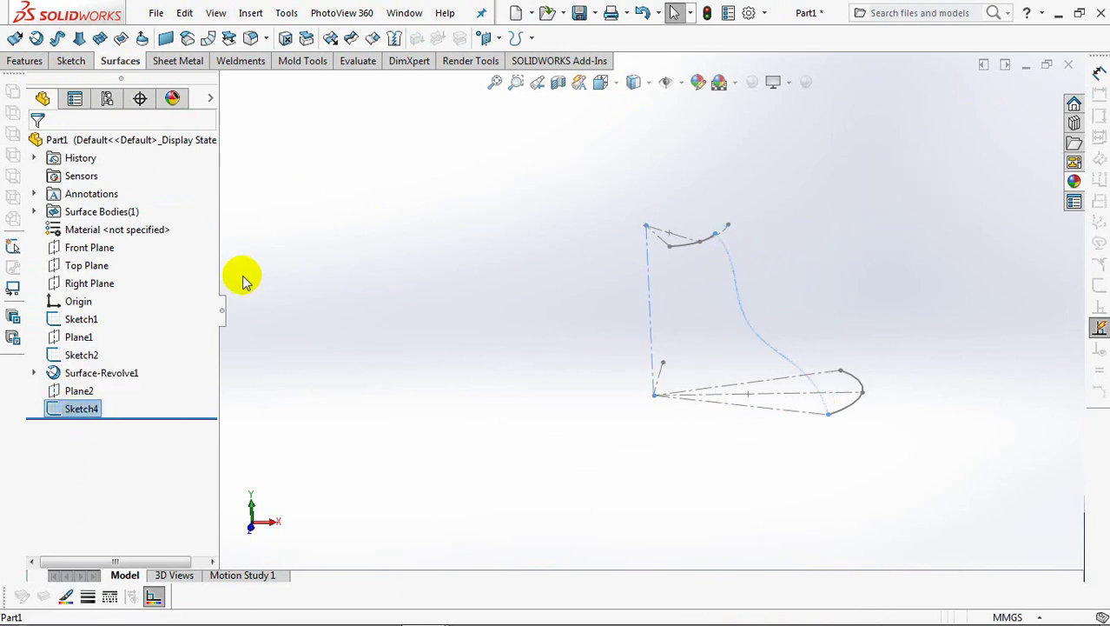
click(36, 38)
click(34, 143)
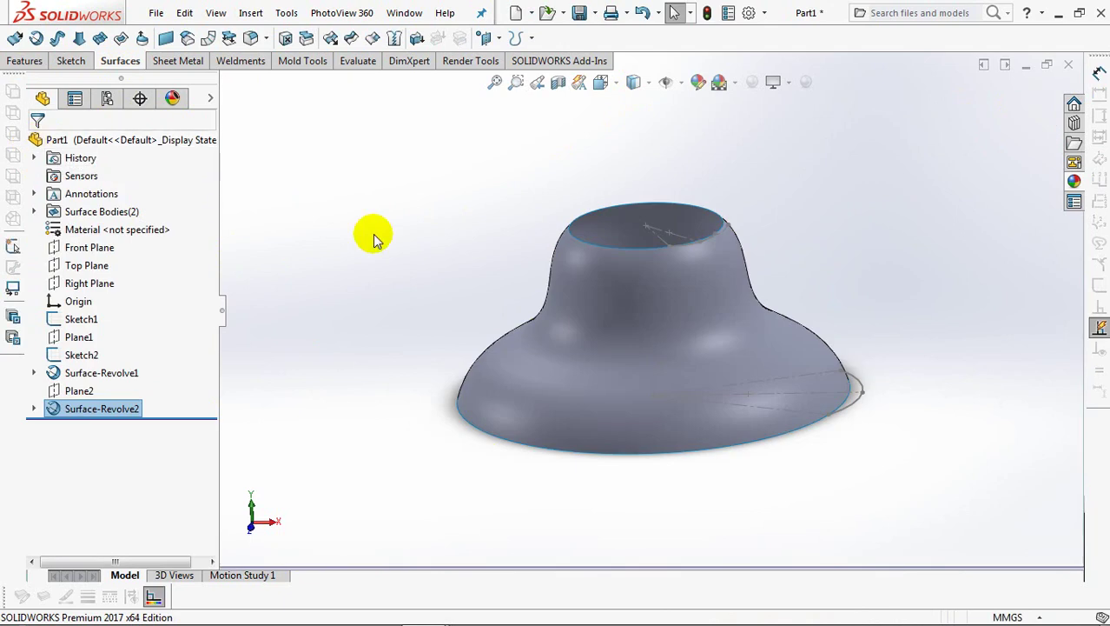
Start Sketch5 on Top Plane, viewed from the top in wireframe
click(69, 268)
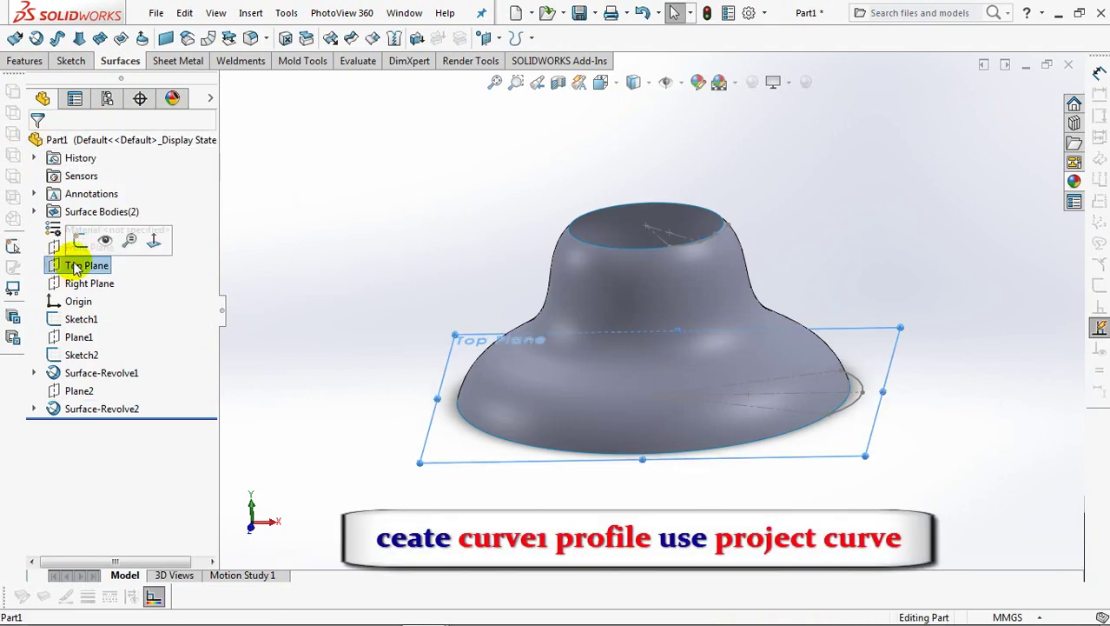
click(76, 240)
key(ctrl+5)
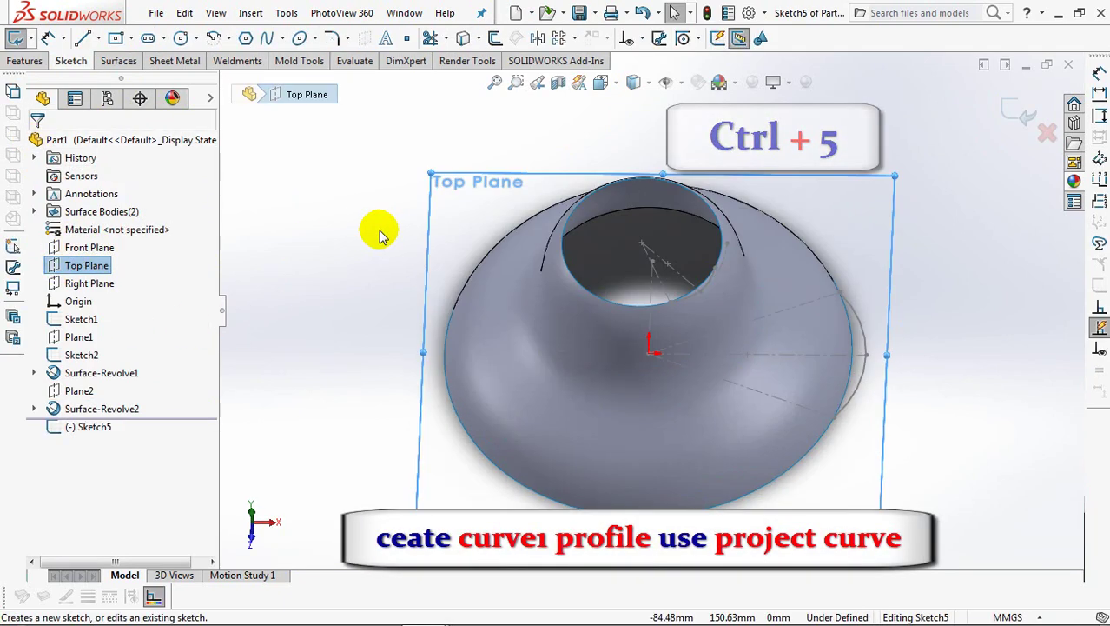
click(635, 81)
click(635, 197)
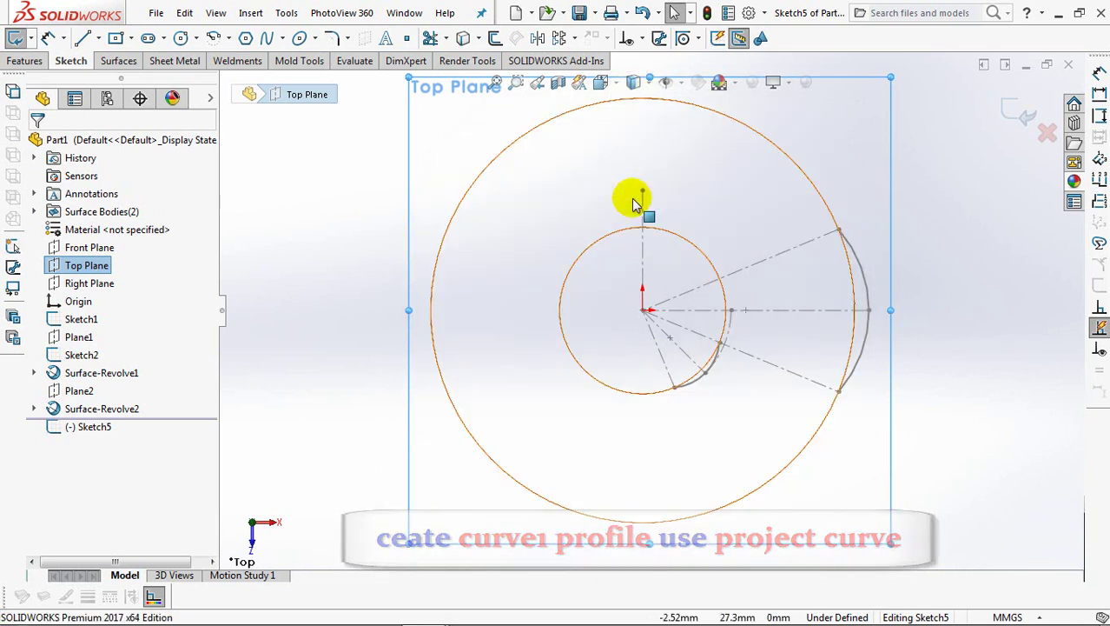
Draw a spline from the inner circle to the outer circle
click(265, 38)
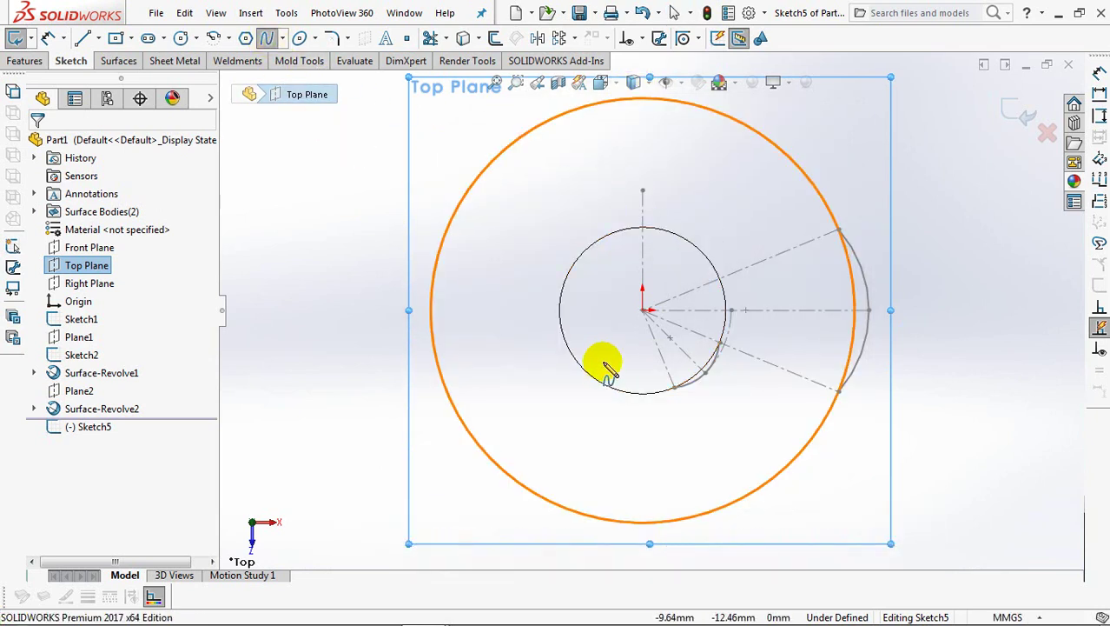
click(675, 399)
click(838, 390)
right_click(838, 391)
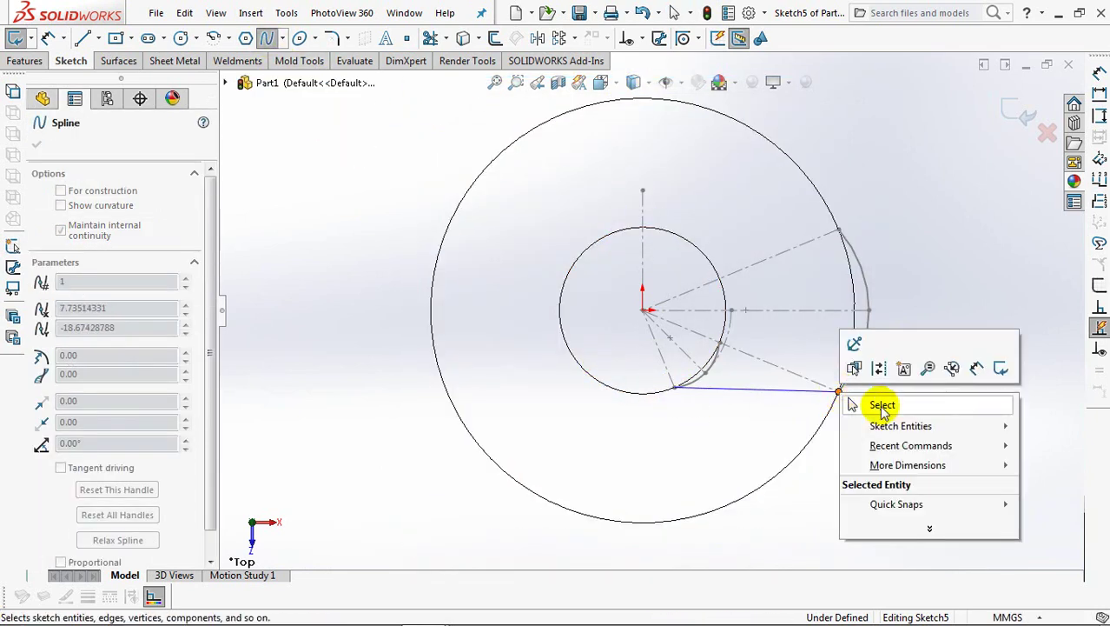
click(882, 405)
Bend the spline's start and end tangents into an S-curve and exit Sketch5
click(768, 392)
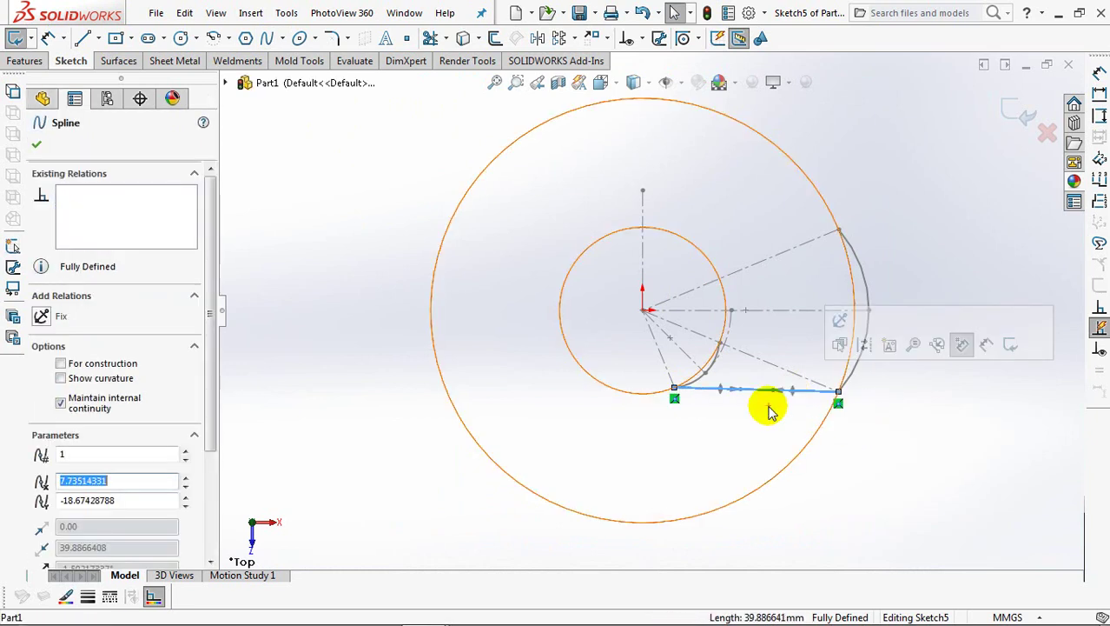
scroll(963, 408, down, 3)
scroll(967, 382, down, 2)
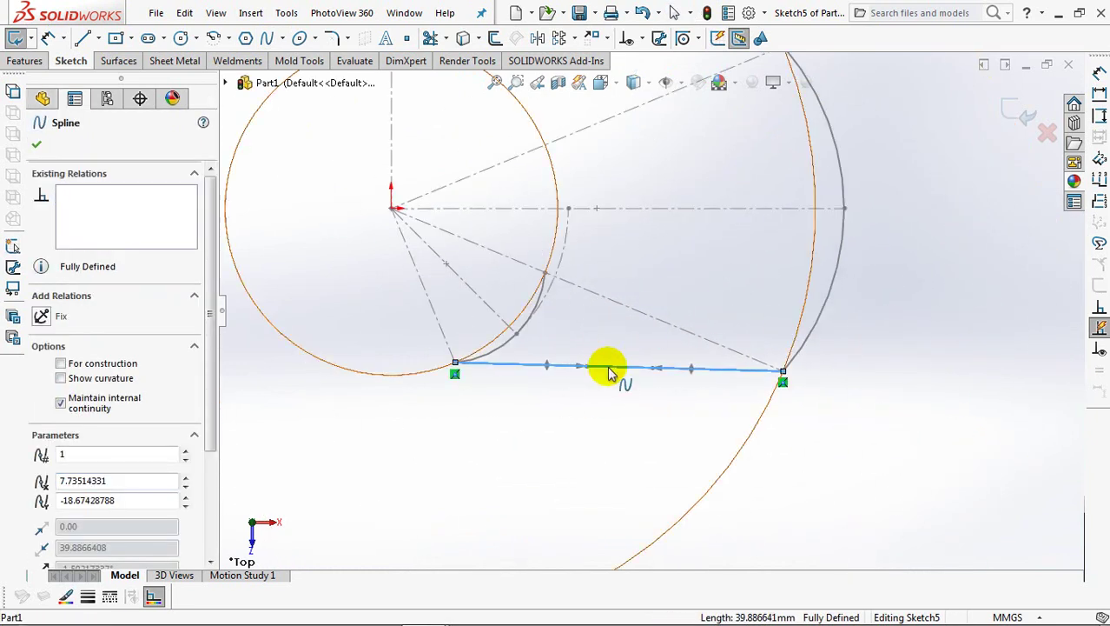
drag(583, 366, 543, 423)
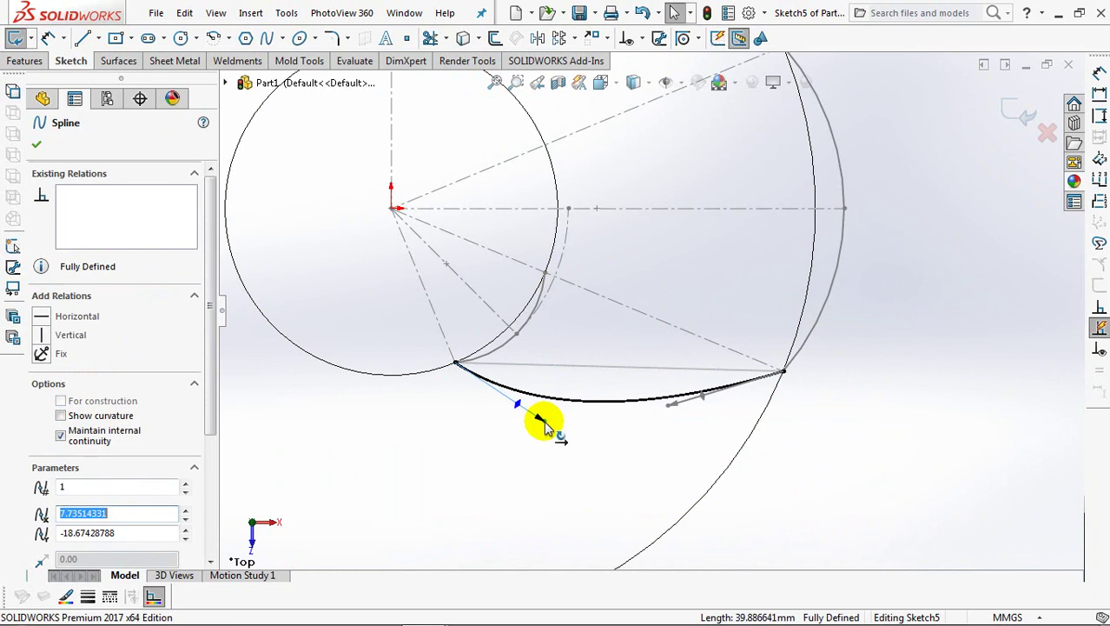
drag(669, 406, 693, 287)
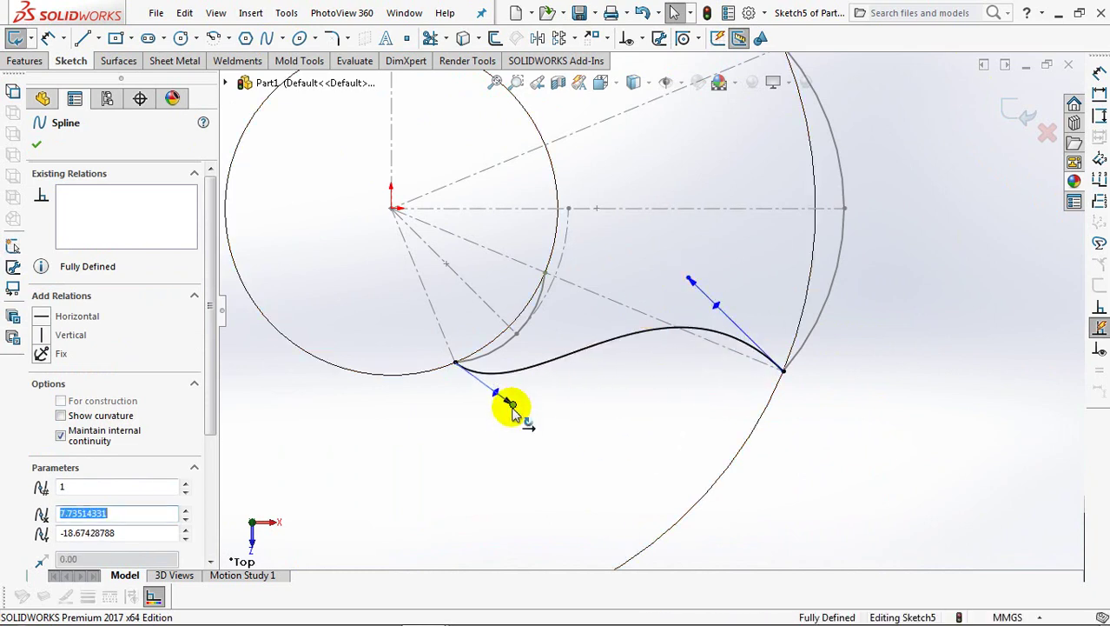
drag(512, 406, 516, 421)
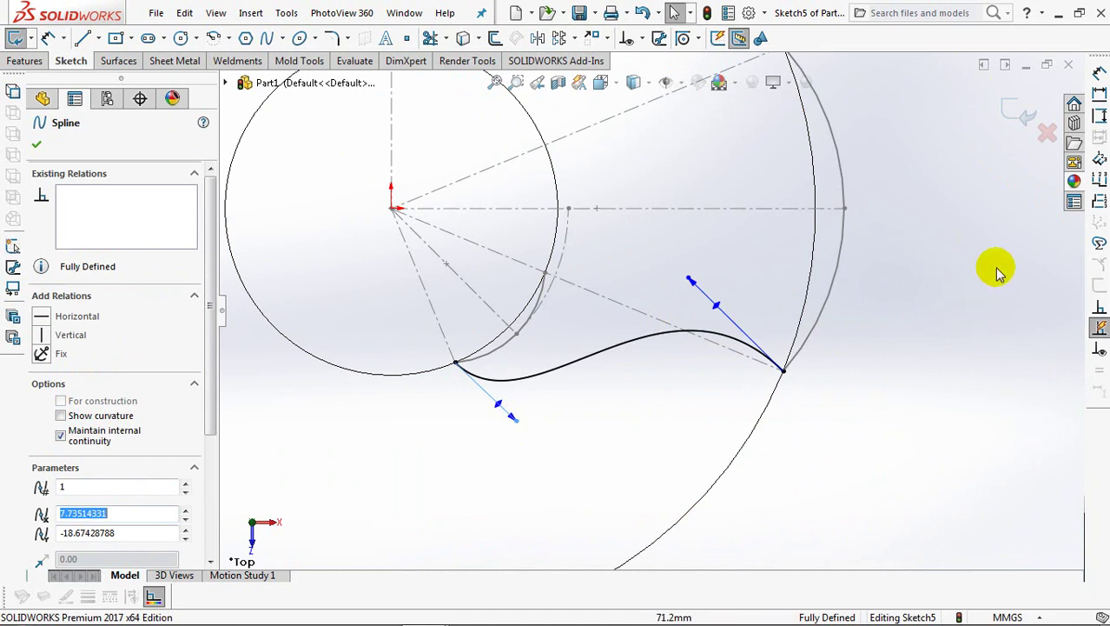
click(1018, 119)
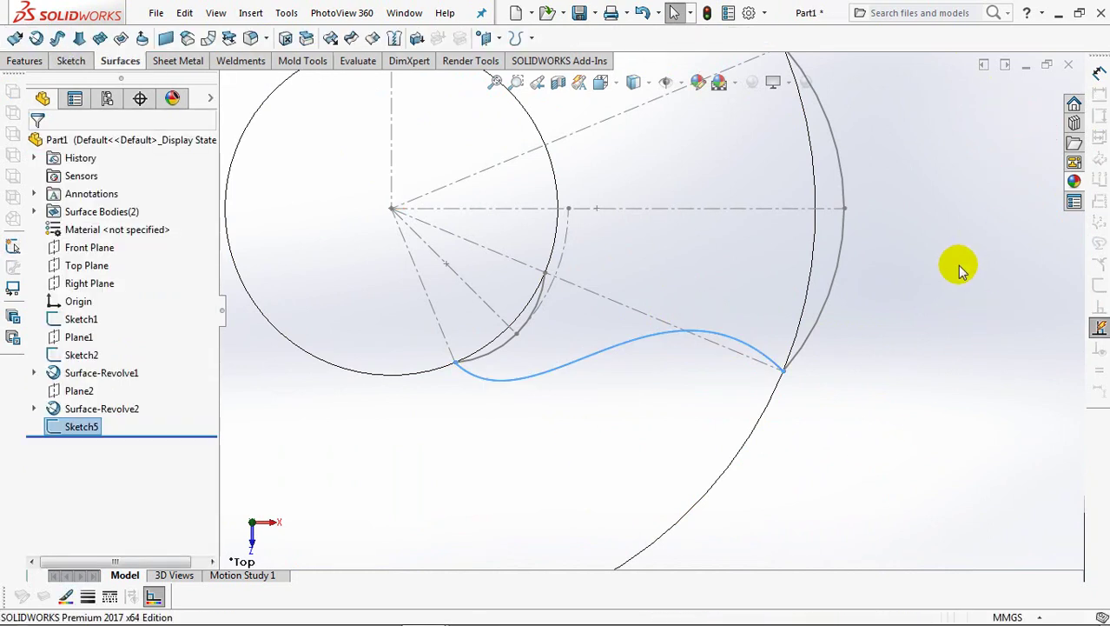
Project Sketch5 onto the bell-shaped face to create Curve1
scroll(955, 287, up, 3)
mouse_move(949, 318)
middle_down()
mouse_move(843, 298)
mouse_move(808, 274)
middle_up()
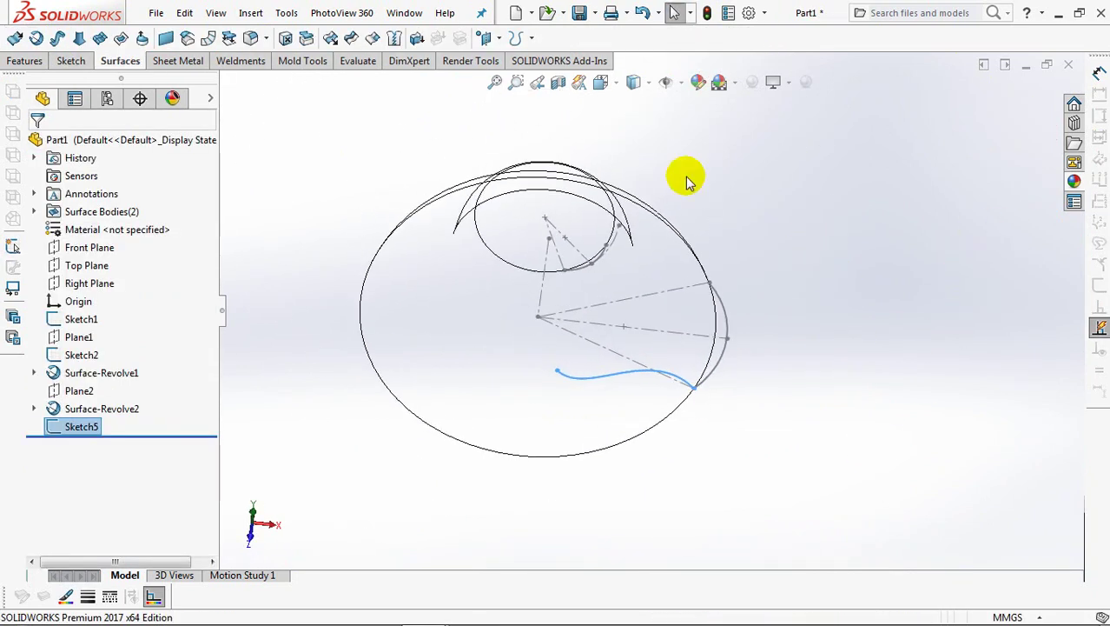
click(634, 100)
click(529, 38)
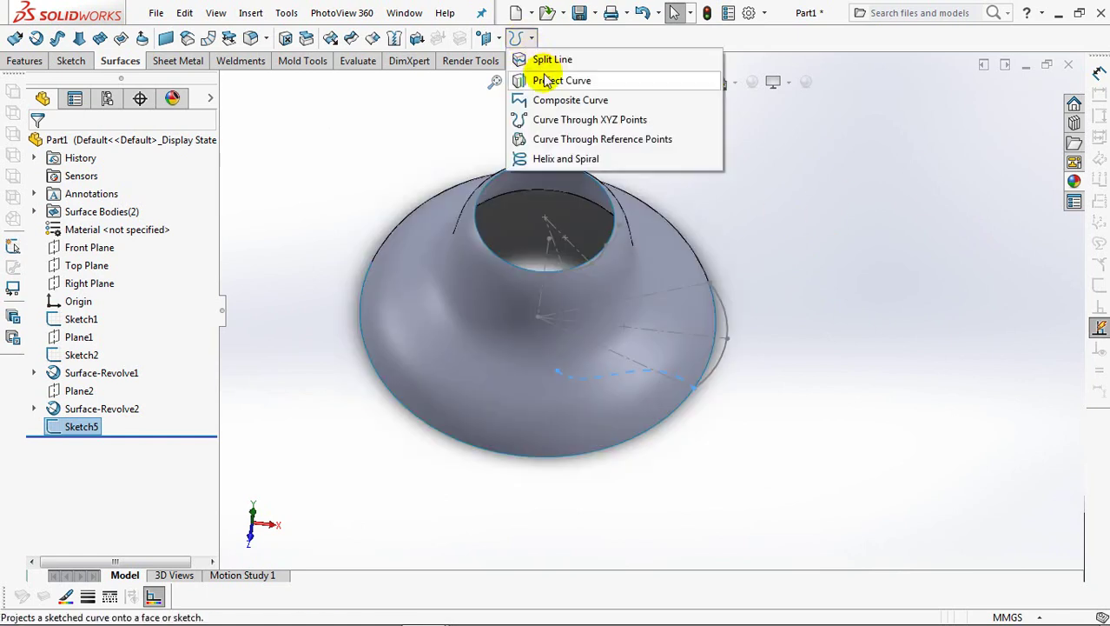
click(546, 76)
click(513, 360)
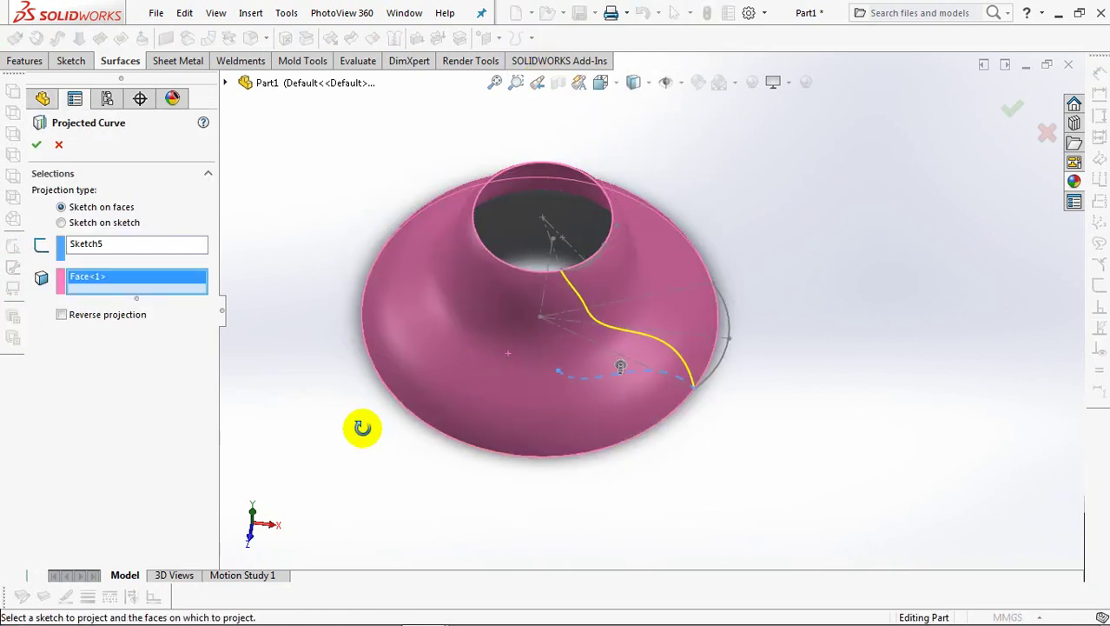
middle_drag(375, 440, 325, 426)
click(34, 146)
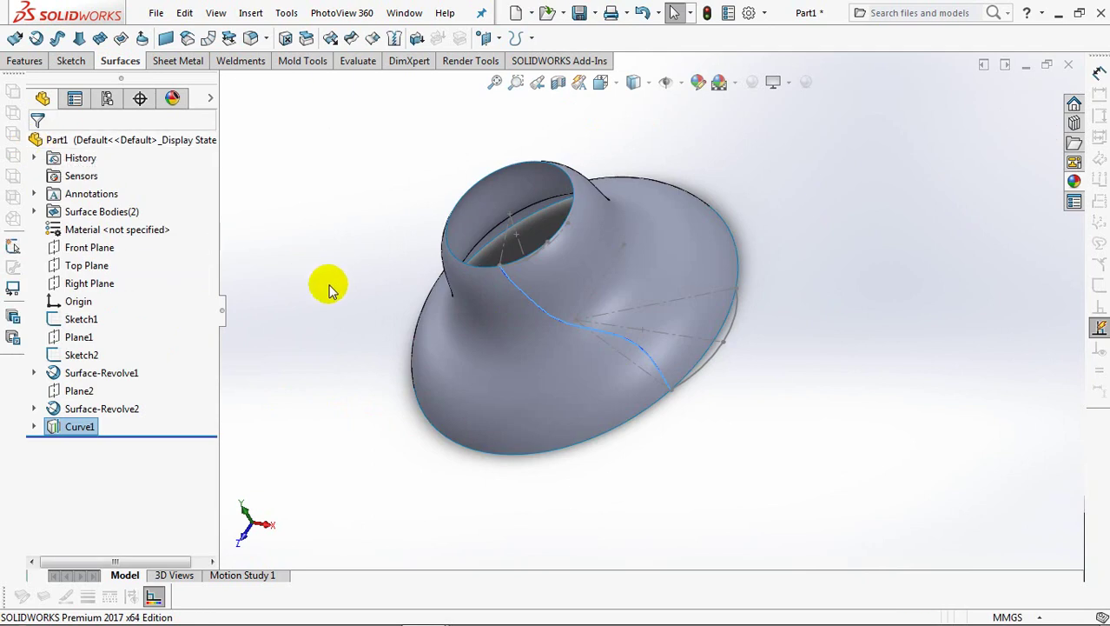
middle_drag(330, 291, 287, 280)
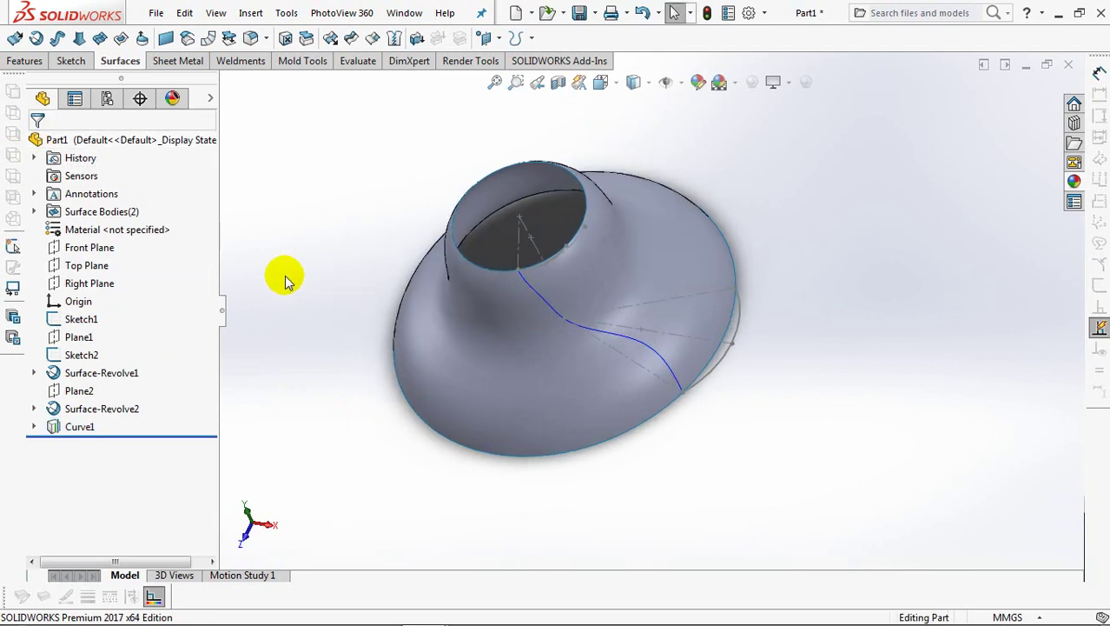
Start a sketch on Top Plane, convert Curve1 into a spline and delete its On Edge relation
click(87, 265)
click(85, 240)
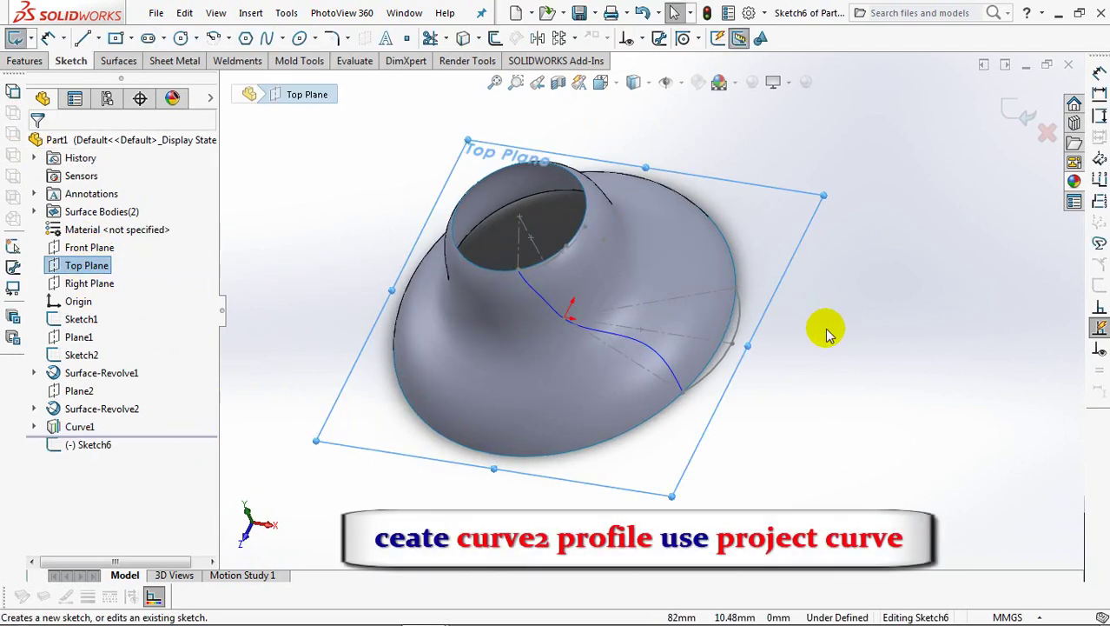
key(ctrl+8)
click(777, 386)
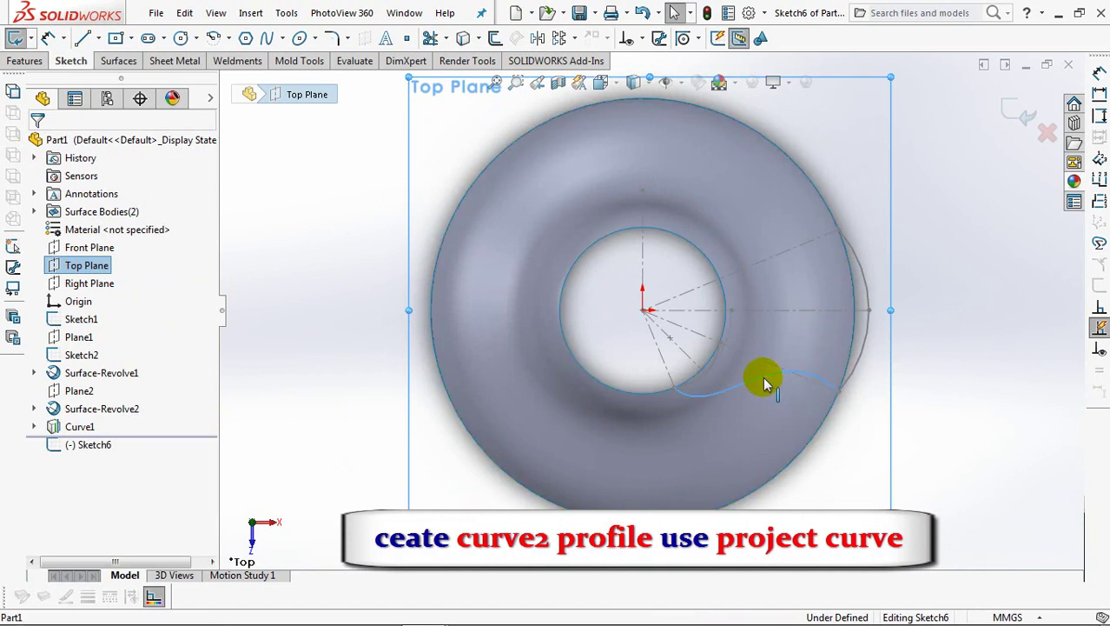
click(464, 40)
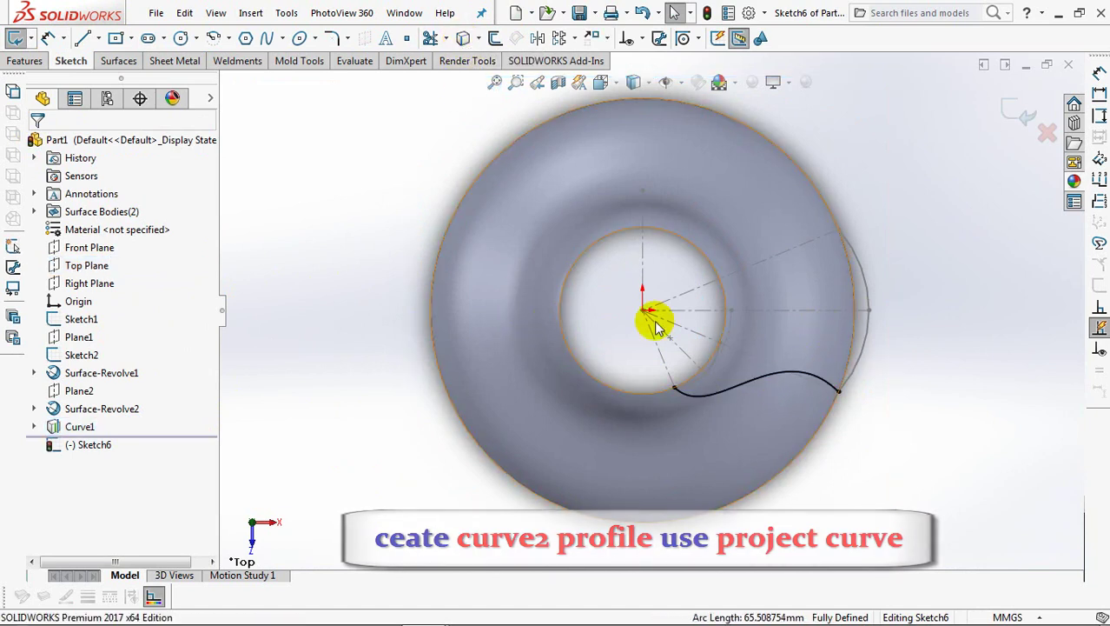
click(762, 376)
right_click(121, 205)
click(169, 213)
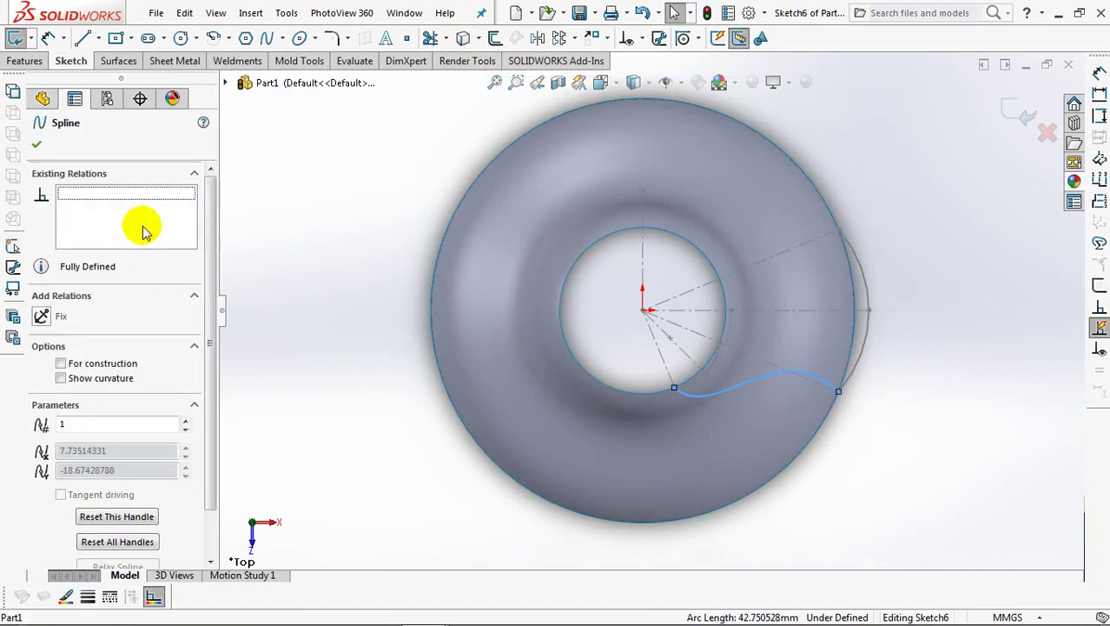
click(322, 274)
Make the spline's inner and outer endpoints coincident with the matching sketch points
click(642, 39)
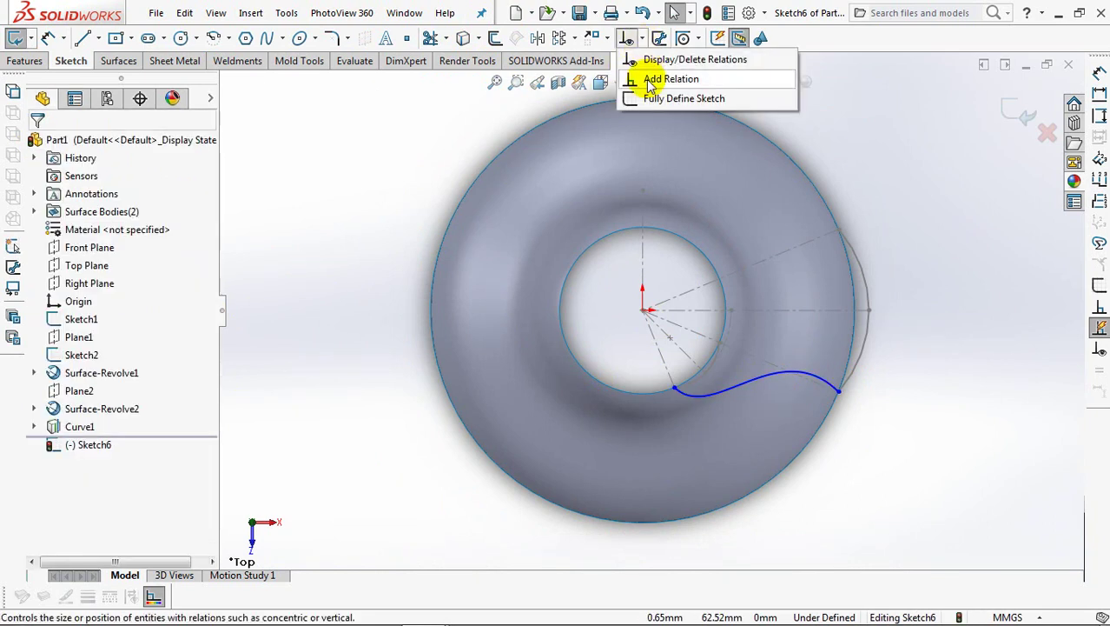
click(650, 76)
scroll(957, 390, down, 2)
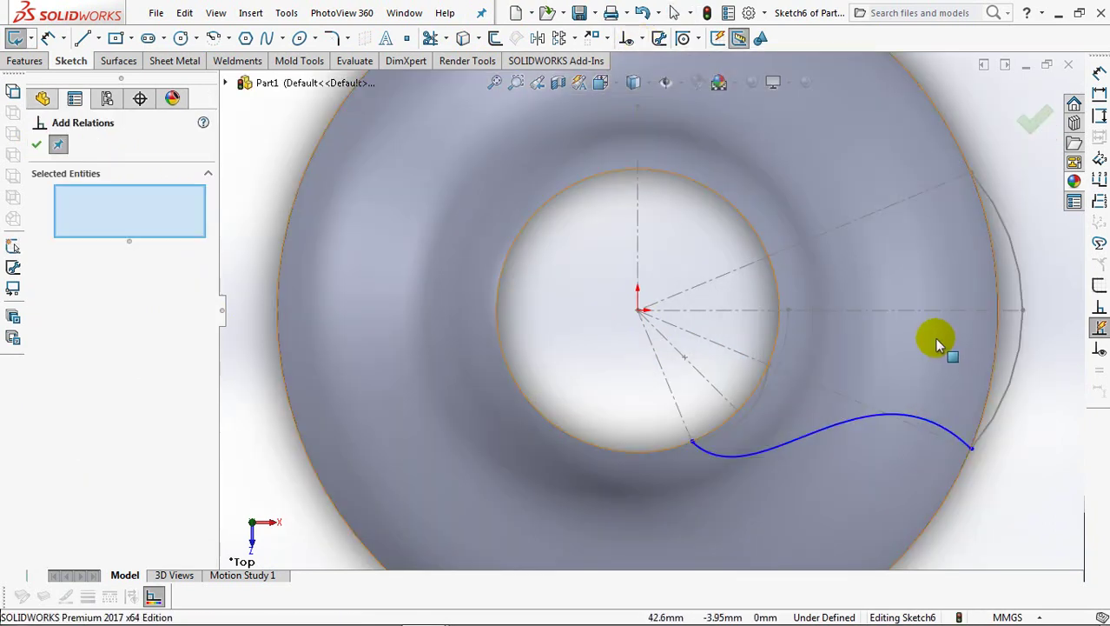
scroll(932, 340, down, 2)
scroll(776, 263, down, 2)
click(472, 351)
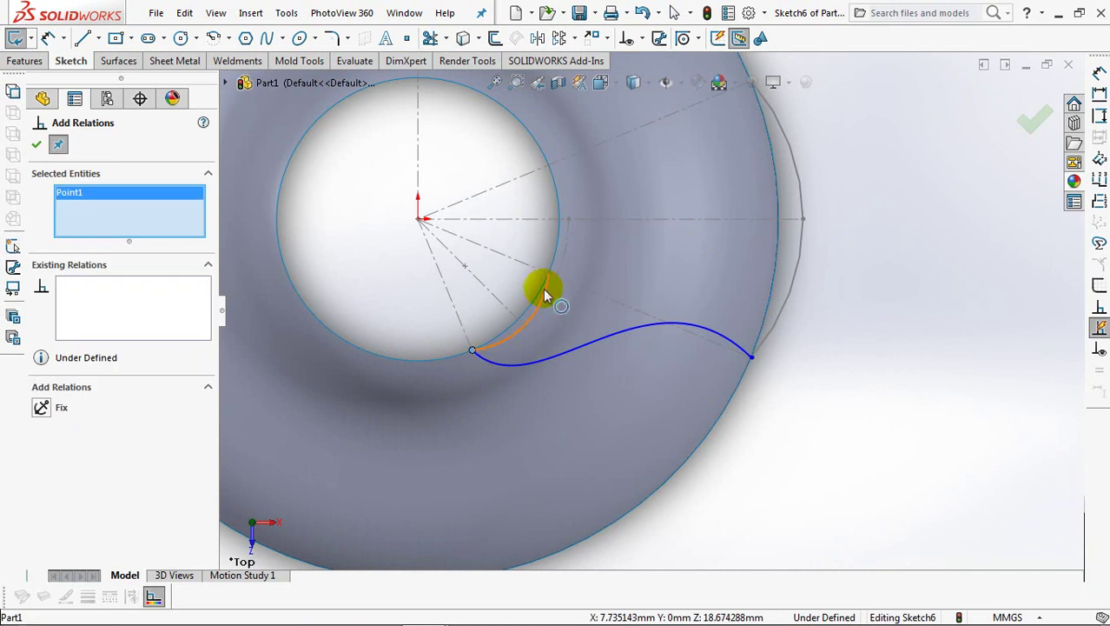
click(548, 273)
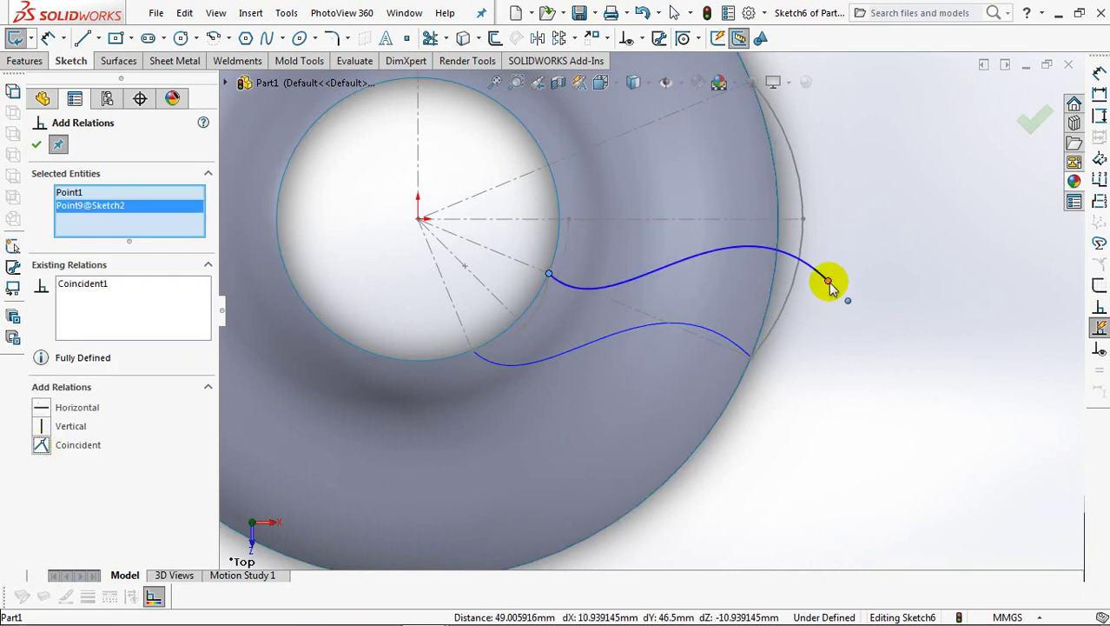
click(828, 279)
ctrl+middle_drag(869, 200, 826, 178)
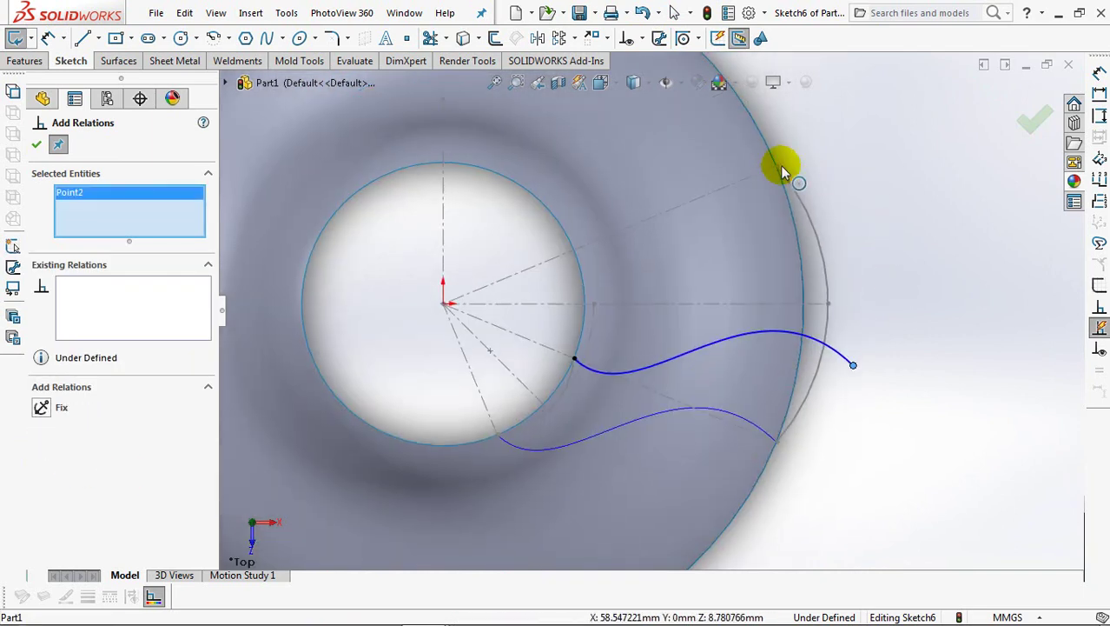
click(783, 166)
click(41, 443)
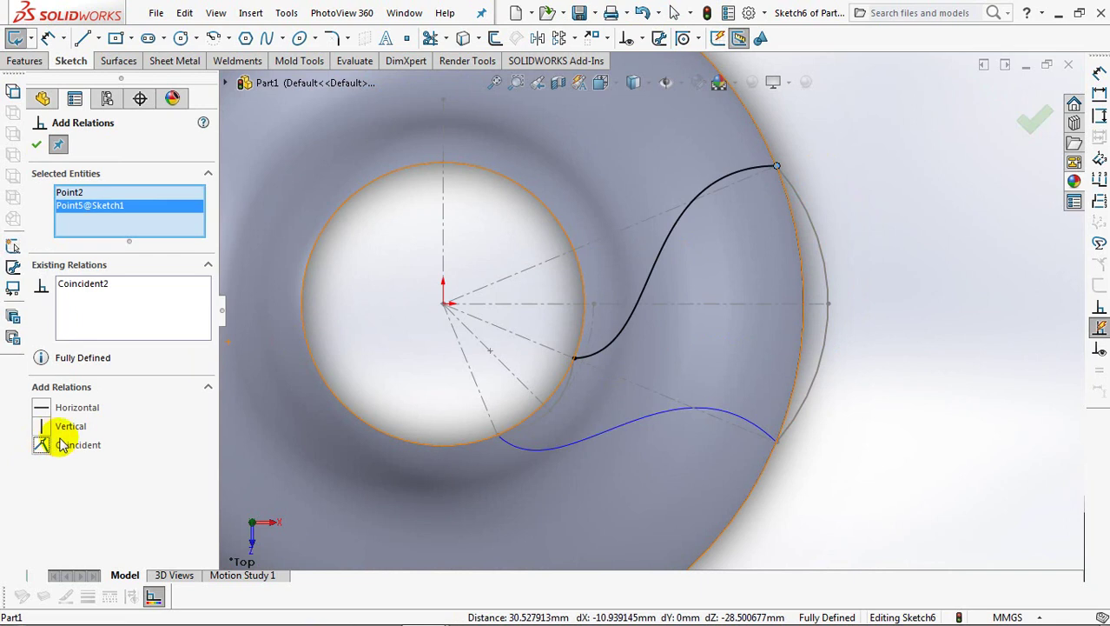
click(38, 150)
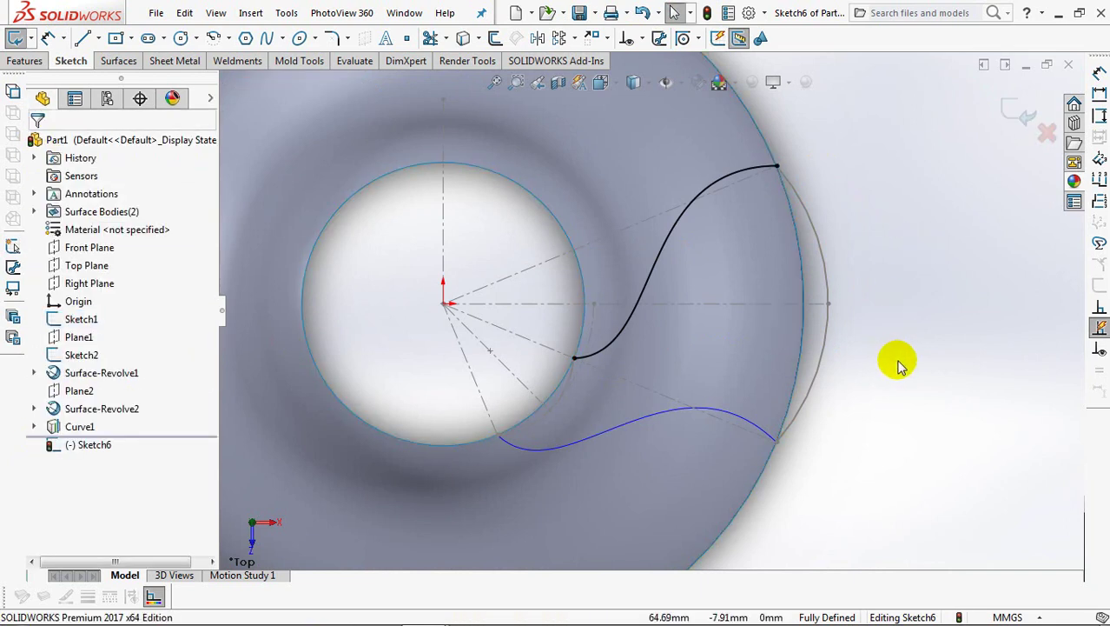
Exit Sketch6 and project it onto the vase face to create Curve2
key(ctrl+7)
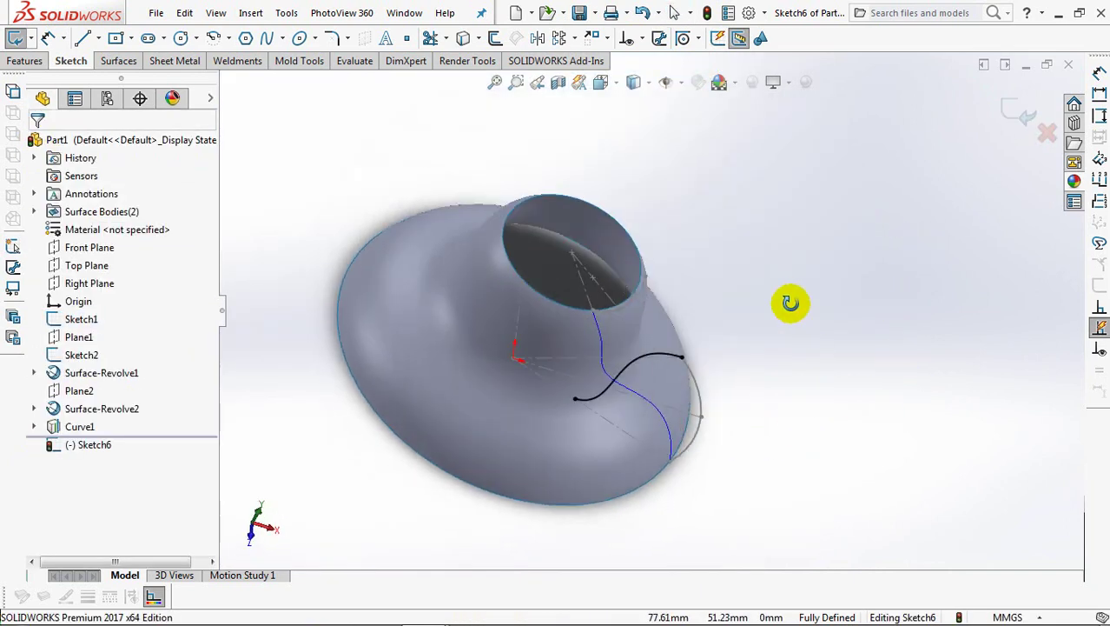
click(1018, 111)
click(529, 39)
click(548, 79)
click(693, 304)
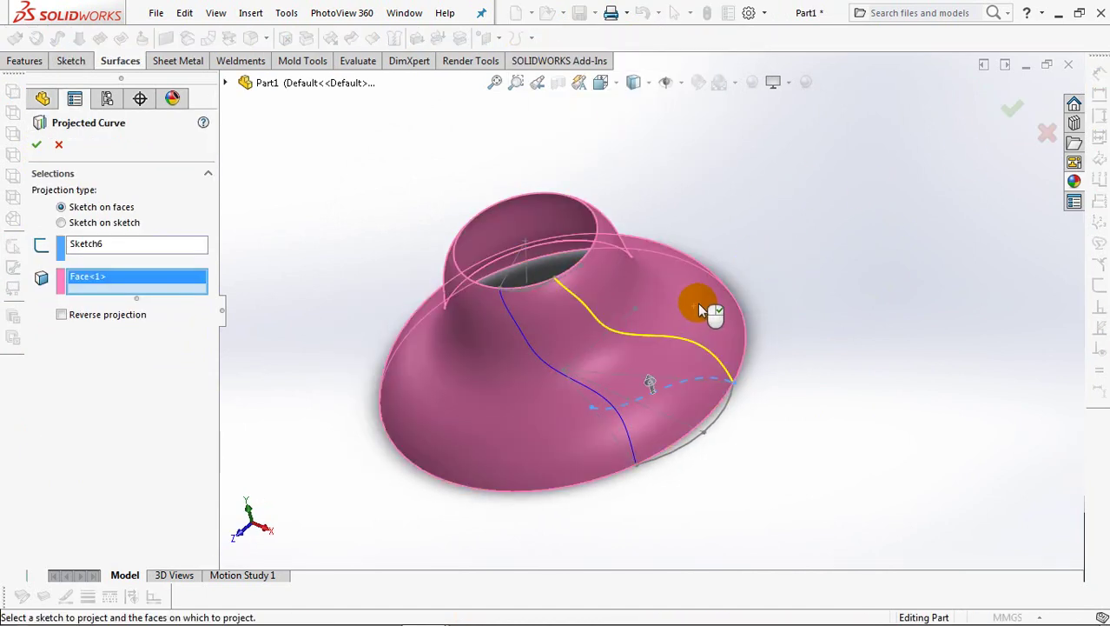
click(36, 144)
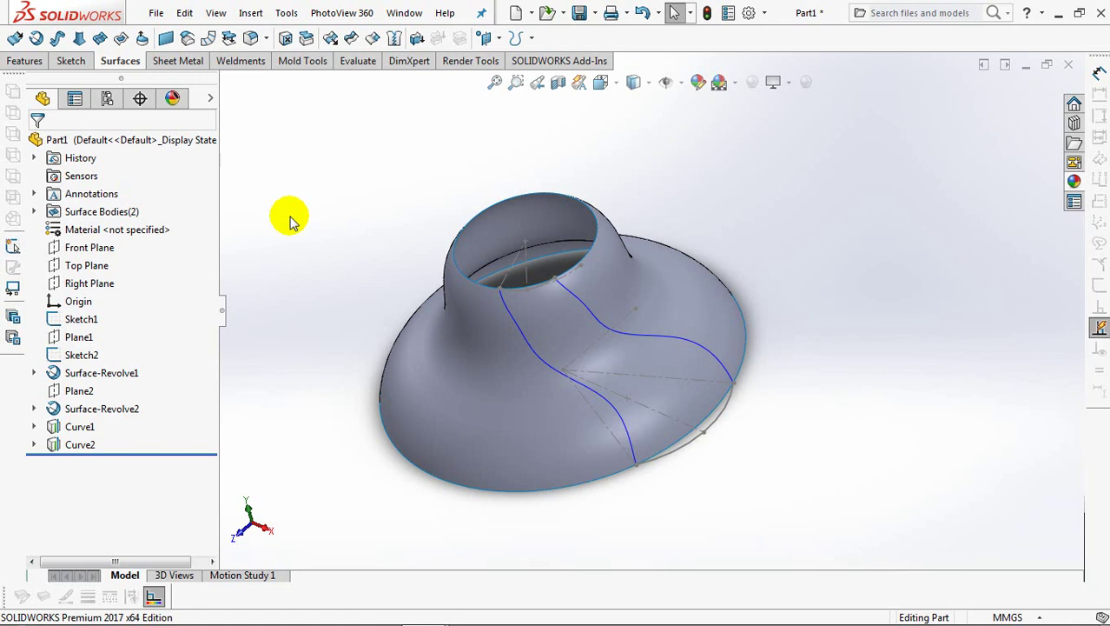
click(34, 211)
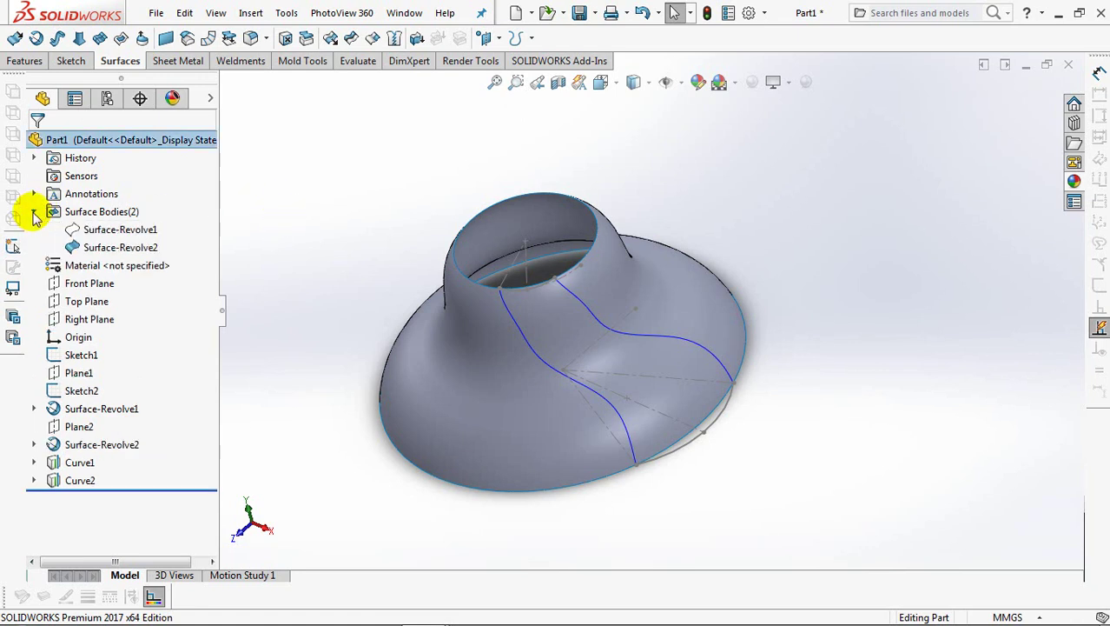
Hide the inner Surface-Revolve2 body
click(96, 229)
click(87, 211)
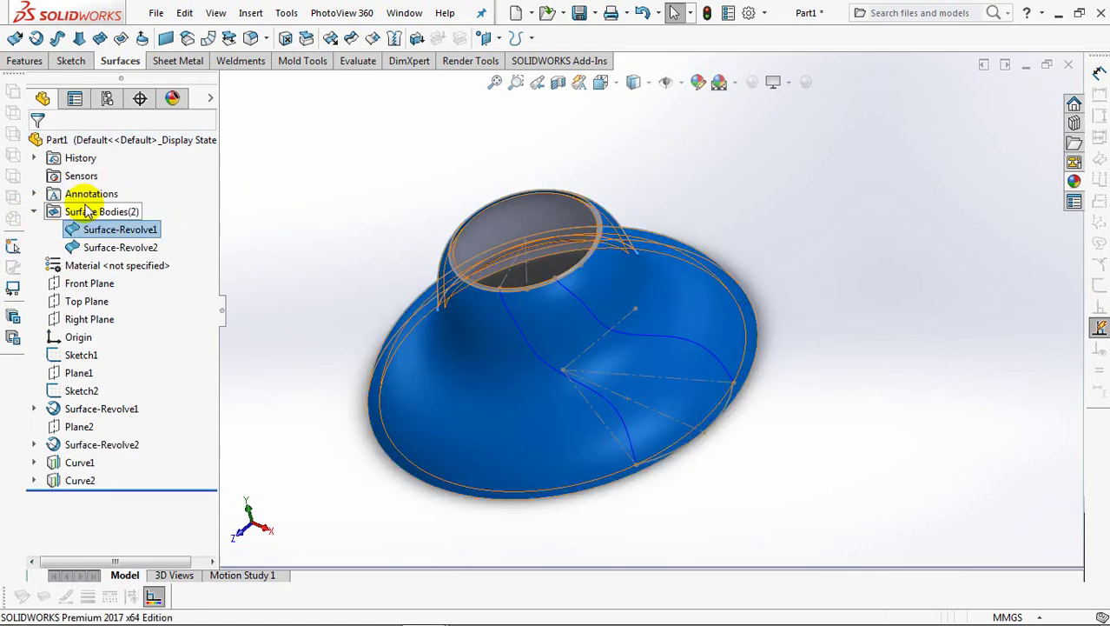
click(87, 248)
click(93, 225)
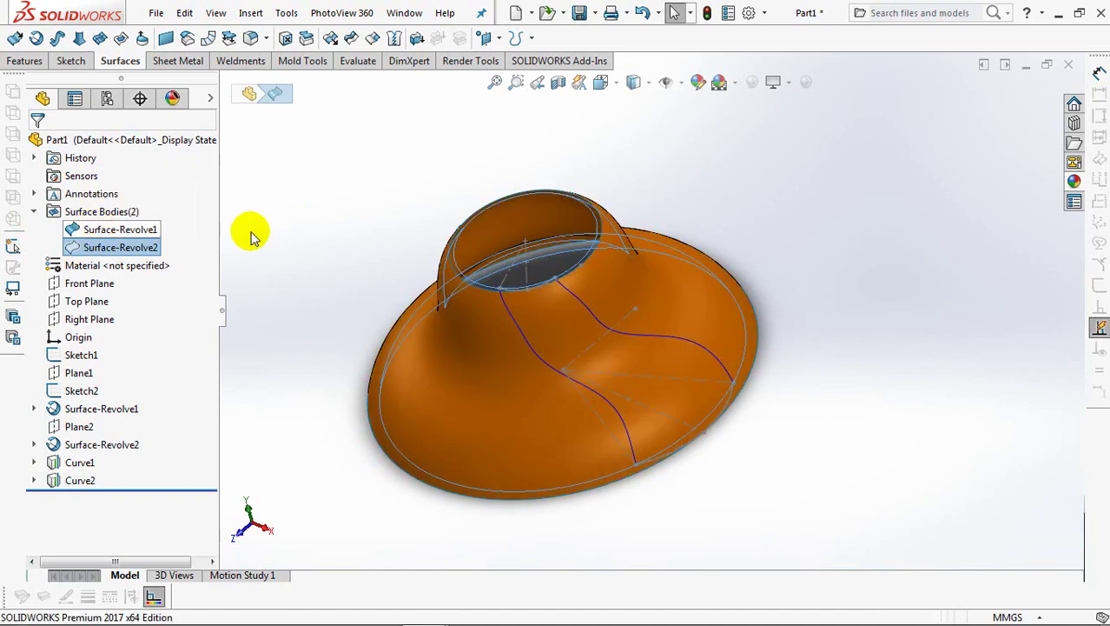
On the Top Plane, convert the lower curve into a spline and delete its on-edge relation
click(87, 300)
click(100, 279)
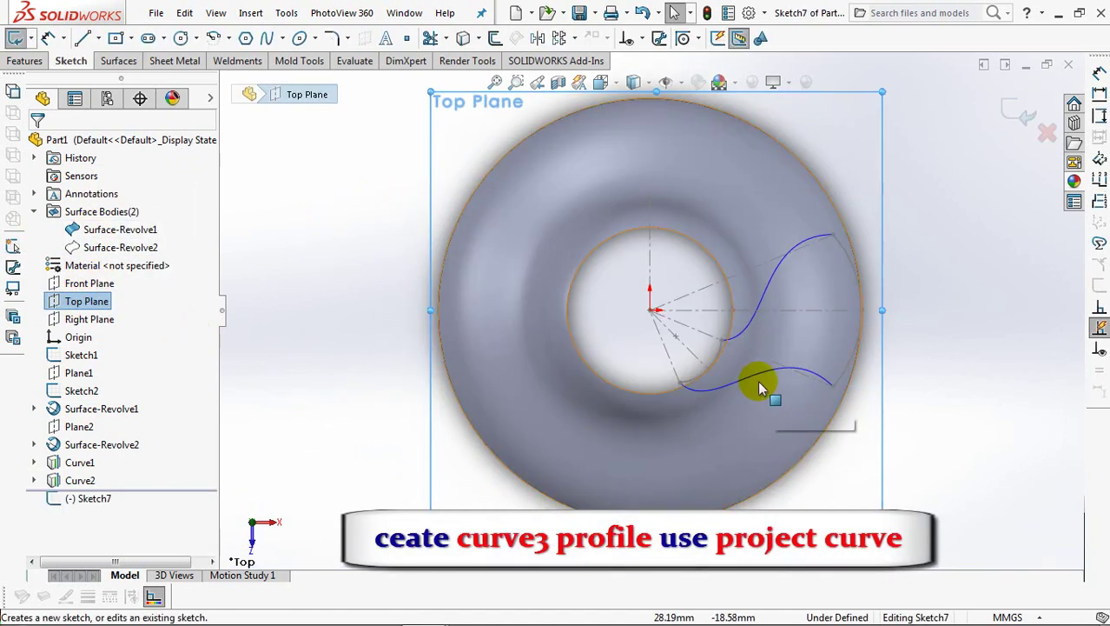
click(760, 371)
click(464, 41)
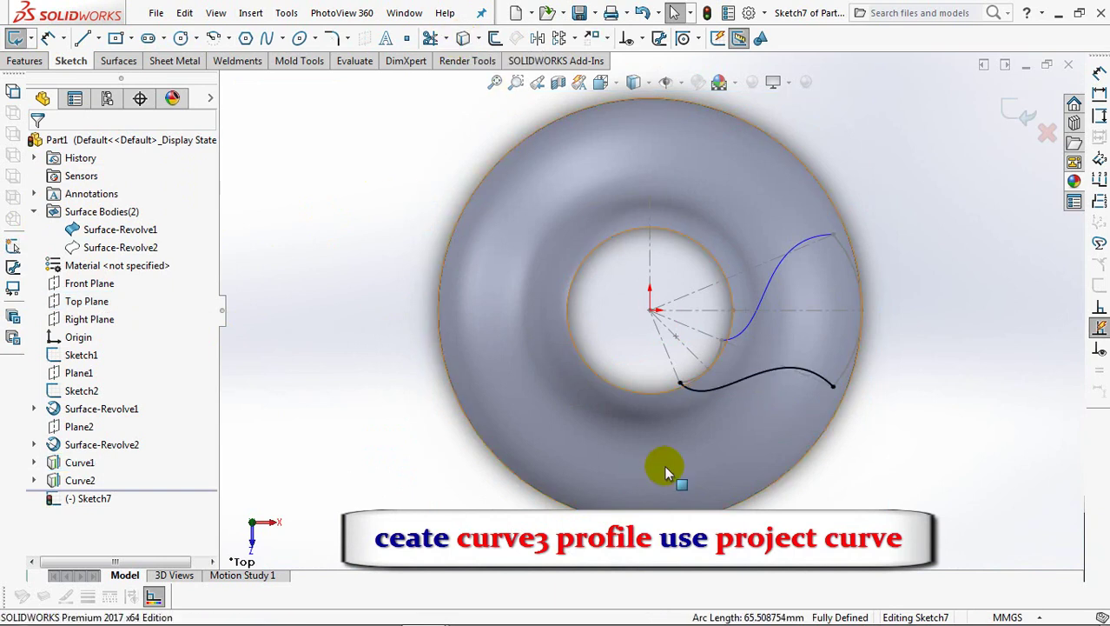
click(755, 375)
right_click(119, 209)
click(128, 218)
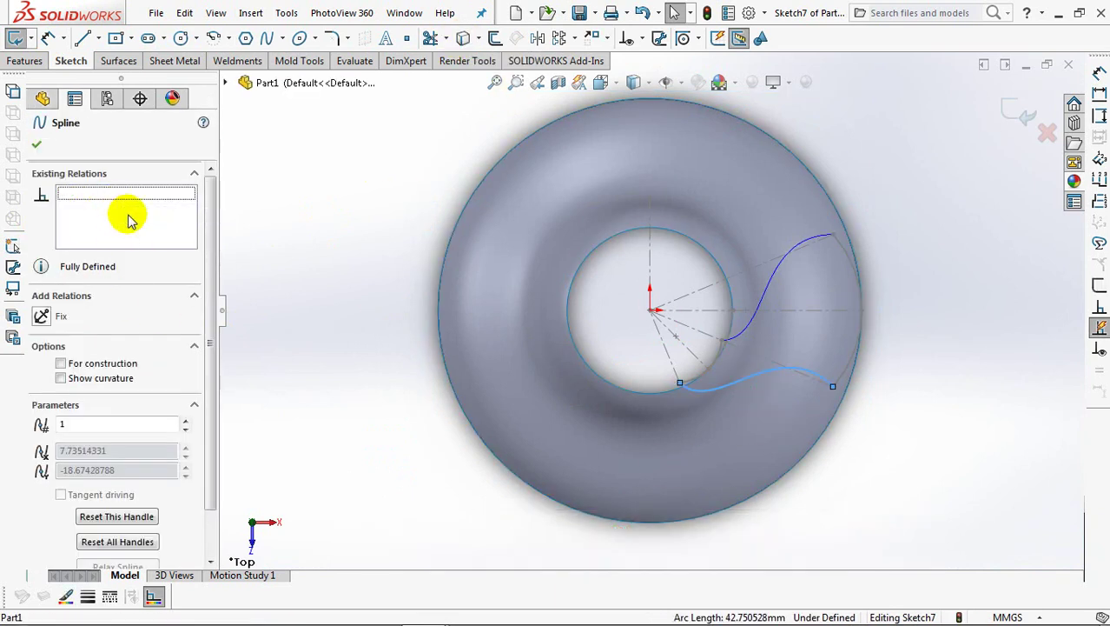
click(35, 148)
Make the spline's inner and outer ends coincident with the sketch point and outer circle point
click(639, 38)
click(671, 80)
key(shift+z)
ctrl+middle_drag(860, 316, 682, 227)
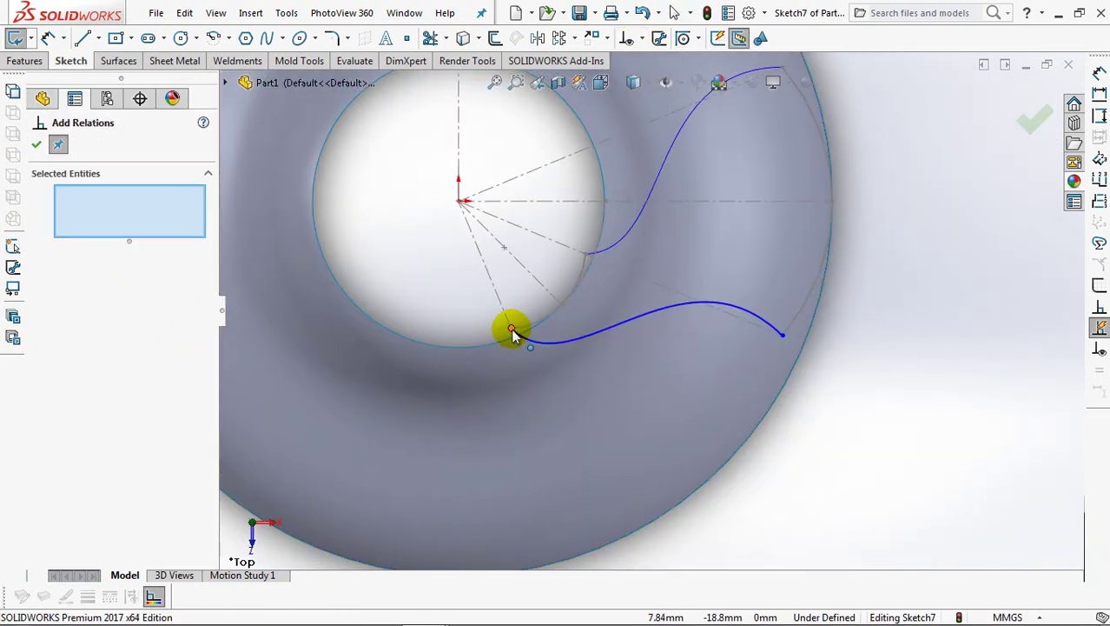
click(513, 333)
click(566, 324)
click(41, 445)
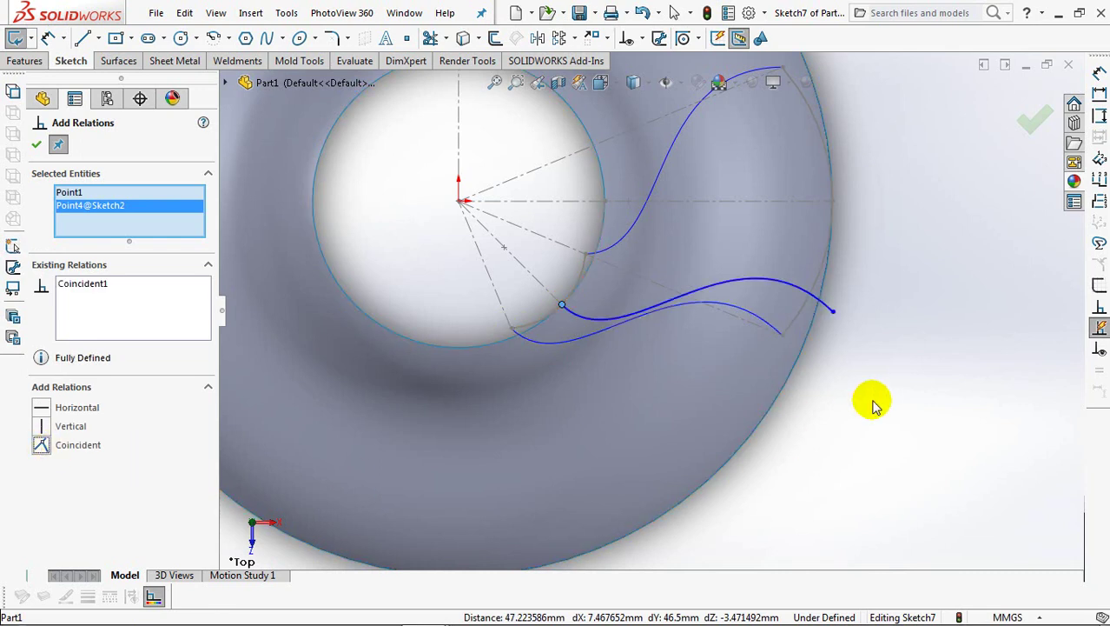
click(838, 319)
click(832, 200)
click(41, 445)
click(36, 144)
Exit Sketch7 and project it onto the vase face as Curve3
key(f)
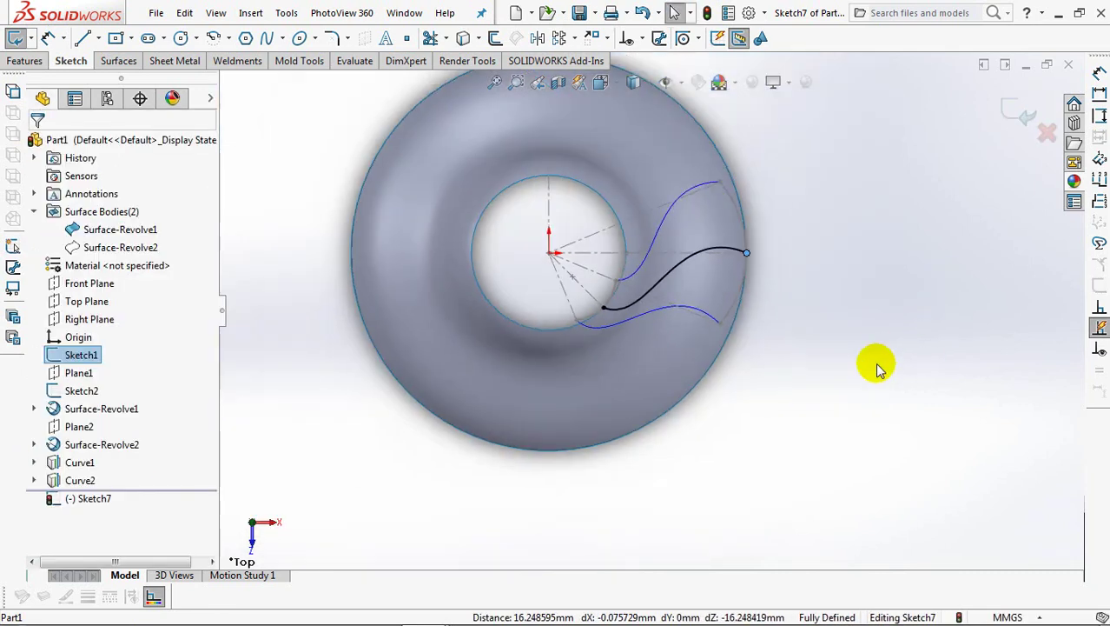
middle_drag(783, 442, 743, 317)
click(1026, 116)
middle_drag(948, 174, 938, 191)
click(531, 38)
click(549, 79)
click(664, 315)
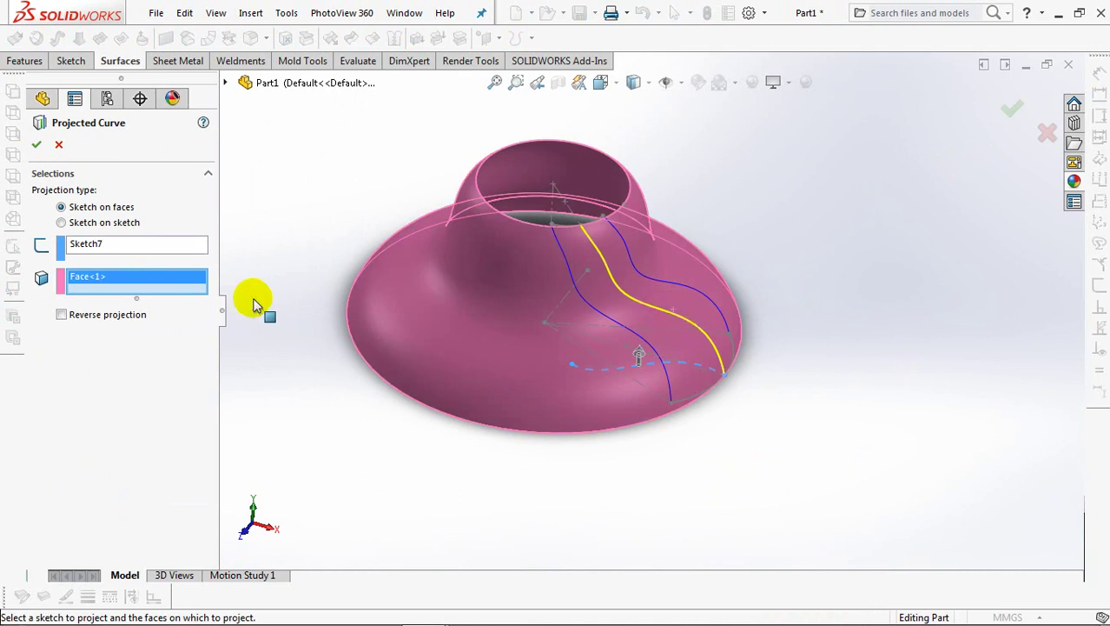
click(37, 146)
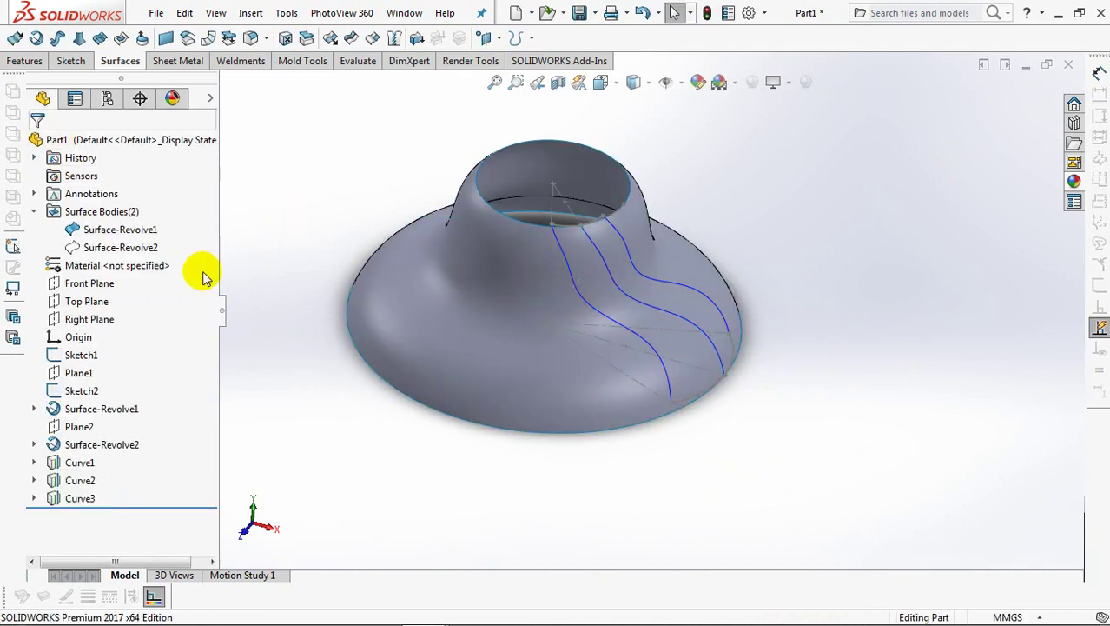
Show Sketch3 and start a new sketch on the Front Plane, viewed head-on
click(33, 408)
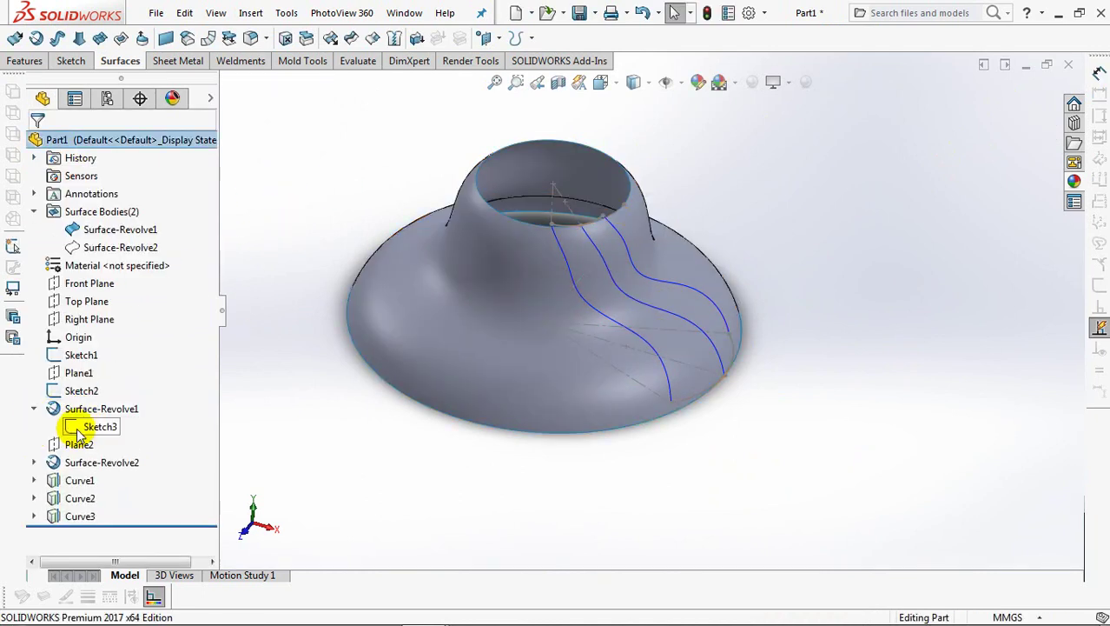
click(100, 426)
click(85, 377)
click(82, 283)
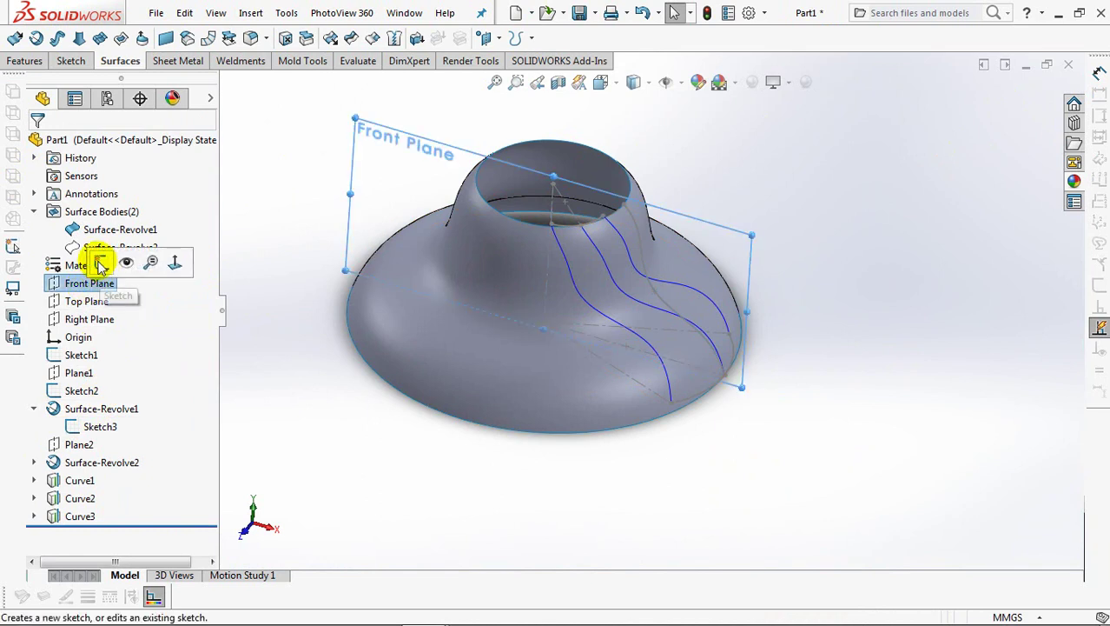
click(97, 248)
key(ctrl+8)
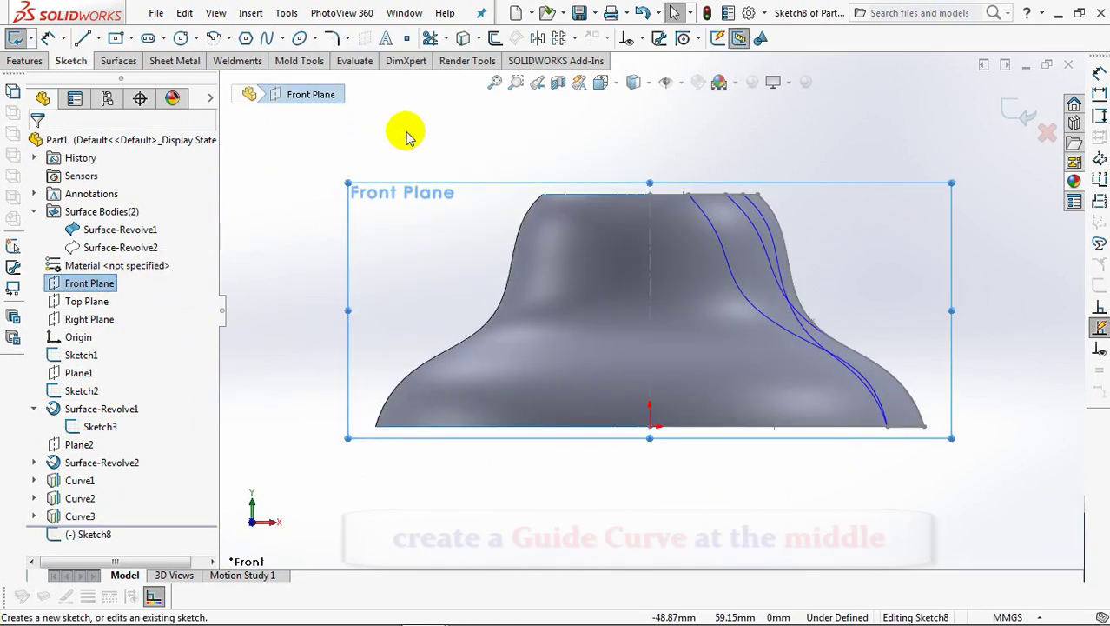
Draw a horizontal line from the right guide curve to the bell's left edge, then exit Sketch8
click(82, 37)
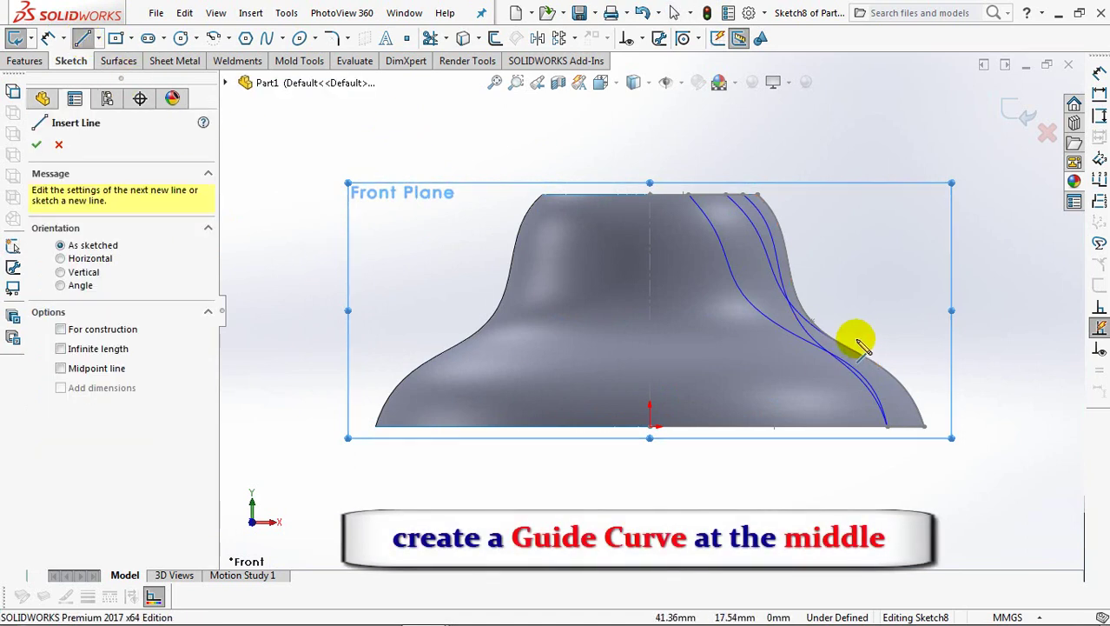
key(f)
click(929, 328)
click(357, 327)
right_click(358, 328)
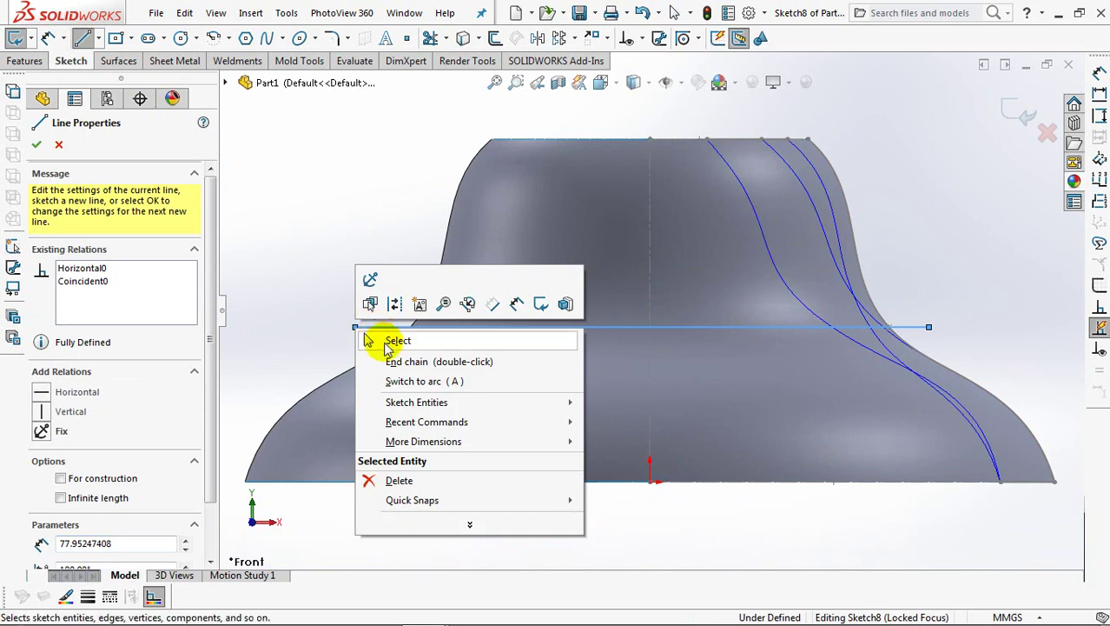
click(393, 341)
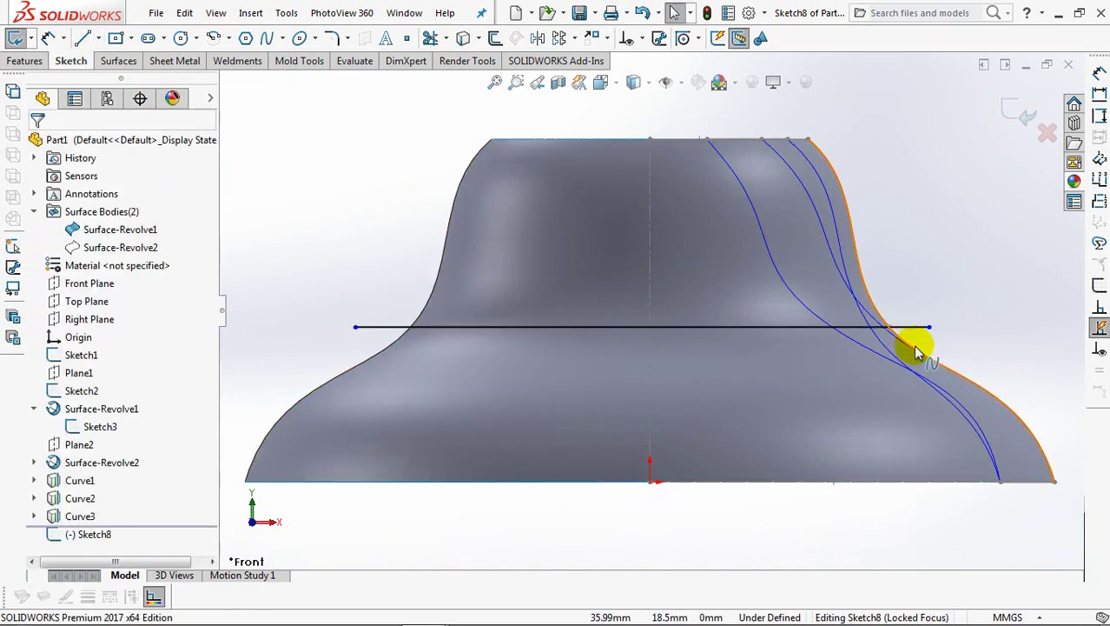
mouse_move(995, 335)
middle_down()
mouse_move(880, 371)
mouse_move(954, 384)
middle_up()
click(1016, 113)
Project Sketch8 onto the bell face as Curve4, then select the bell surface
click(532, 37)
click(535, 79)
click(586, 420)
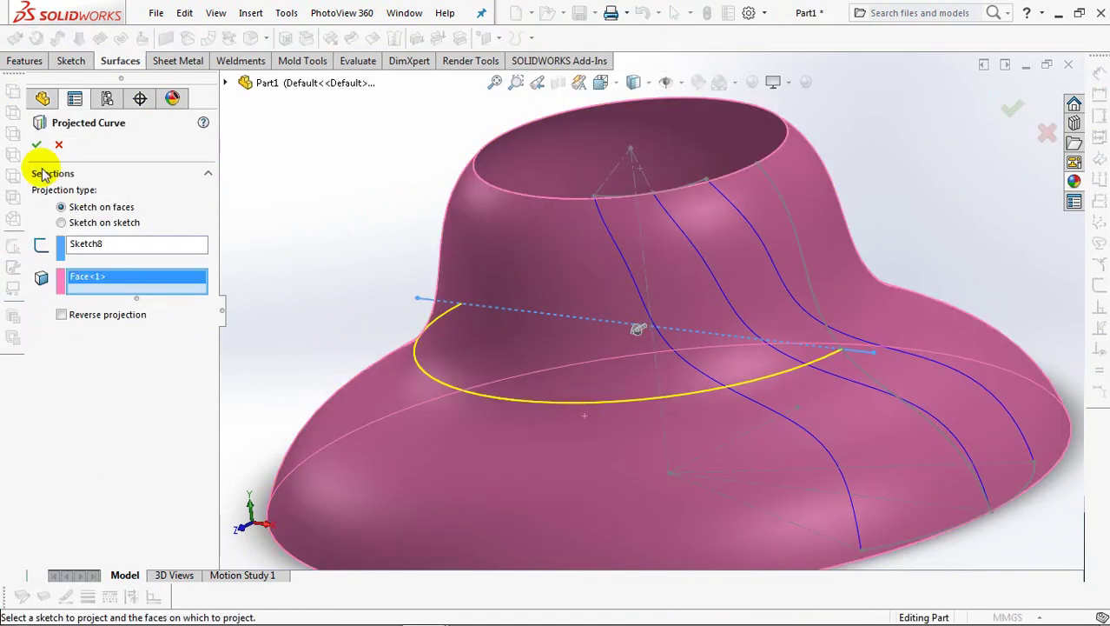
key(Return)
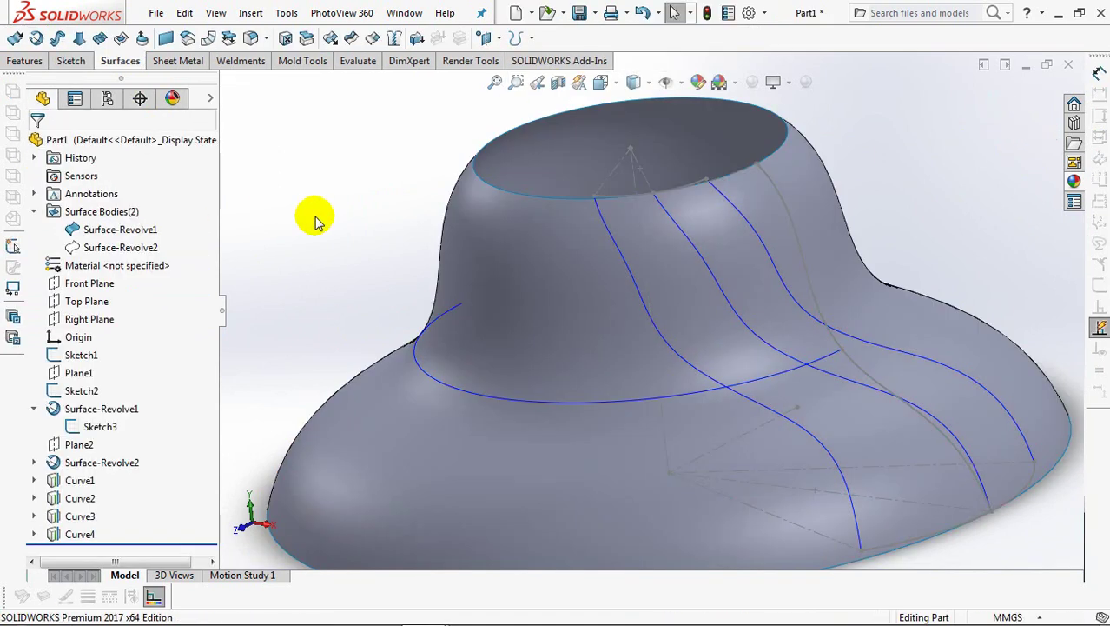
click(573, 259)
Hide the bell surface and create Plane3 parallel to the Top Plane through the curve point
click(576, 245)
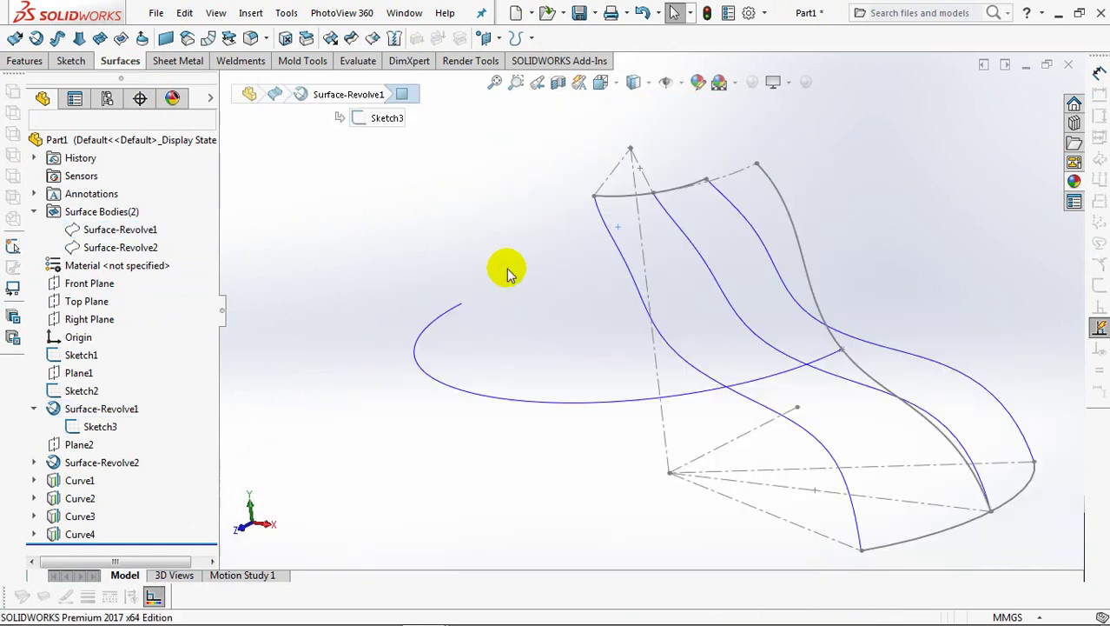
click(87, 300)
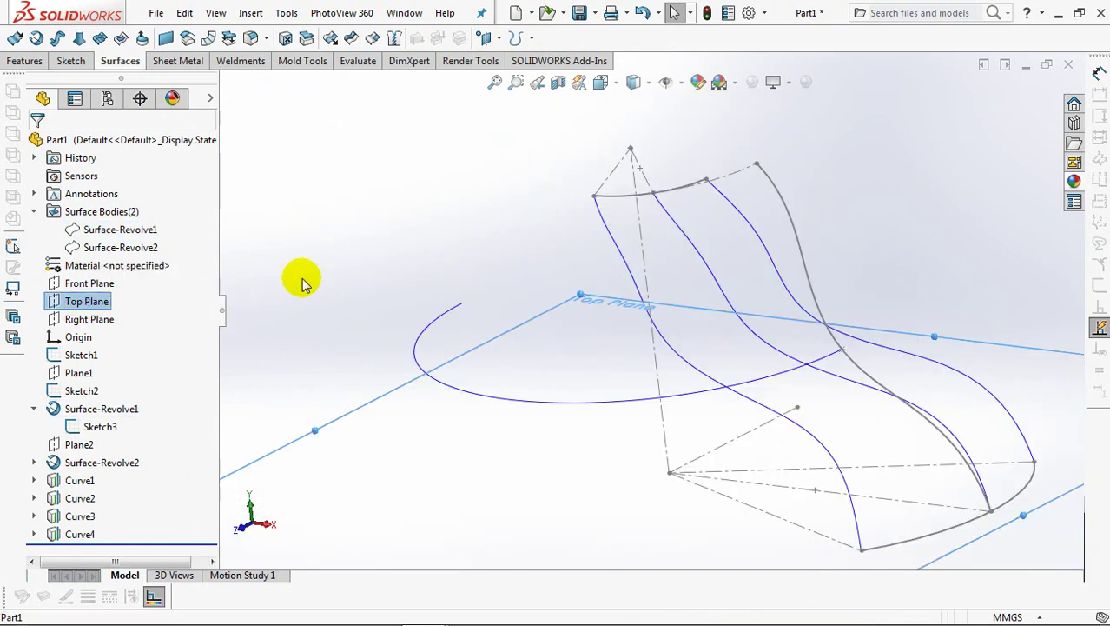
click(491, 37)
click(507, 69)
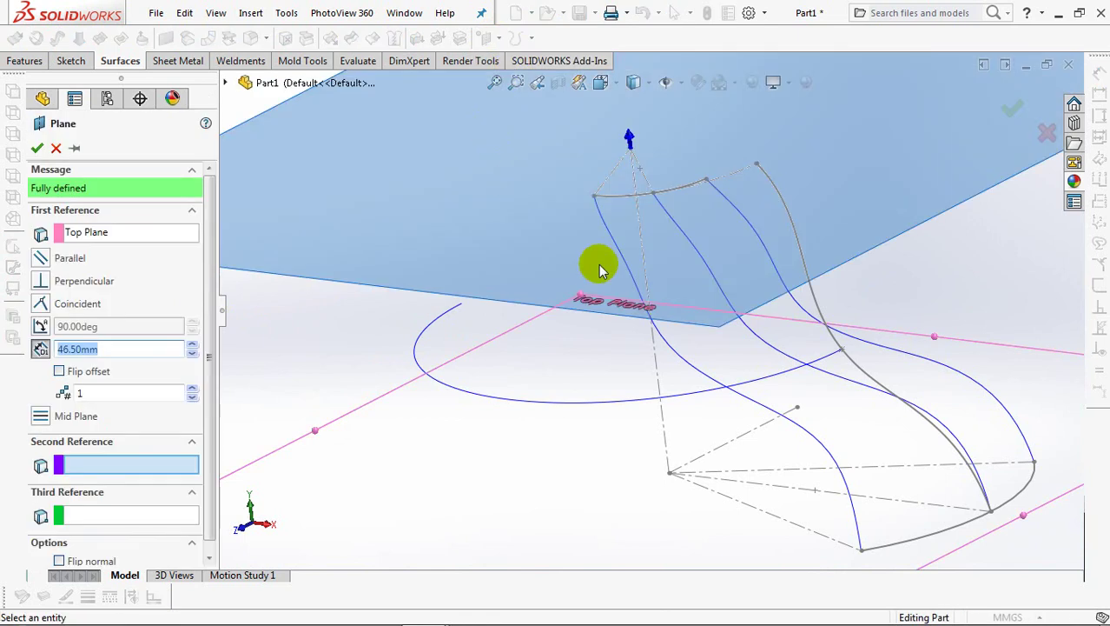
click(842, 351)
click(36, 150)
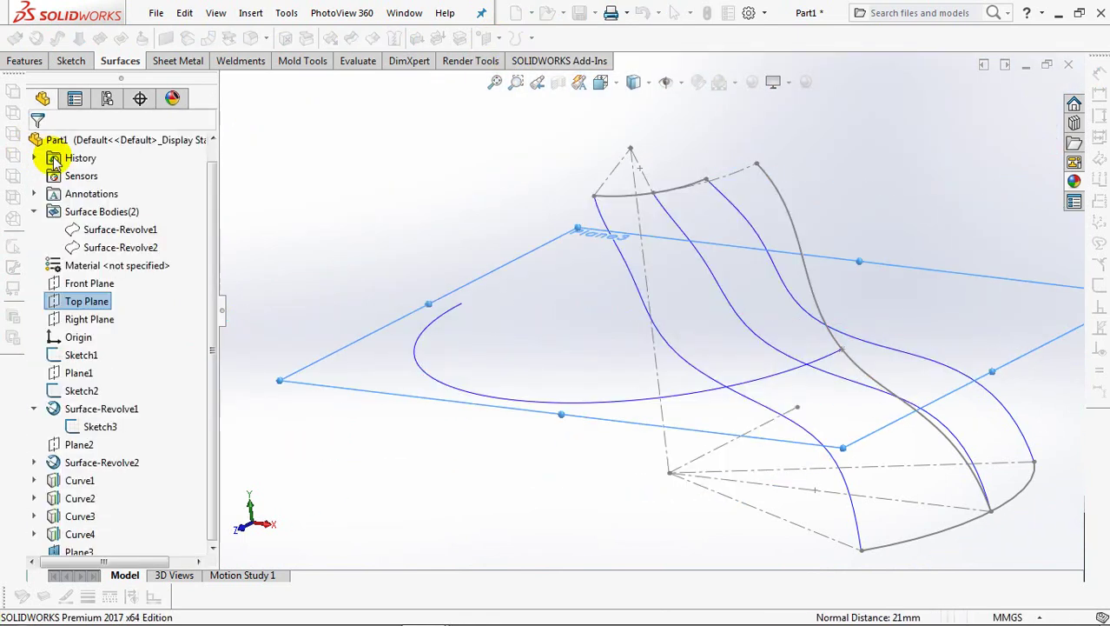
On Plane3, draw a three-point arc spanning two adjacent twisted curves
click(437, 319)
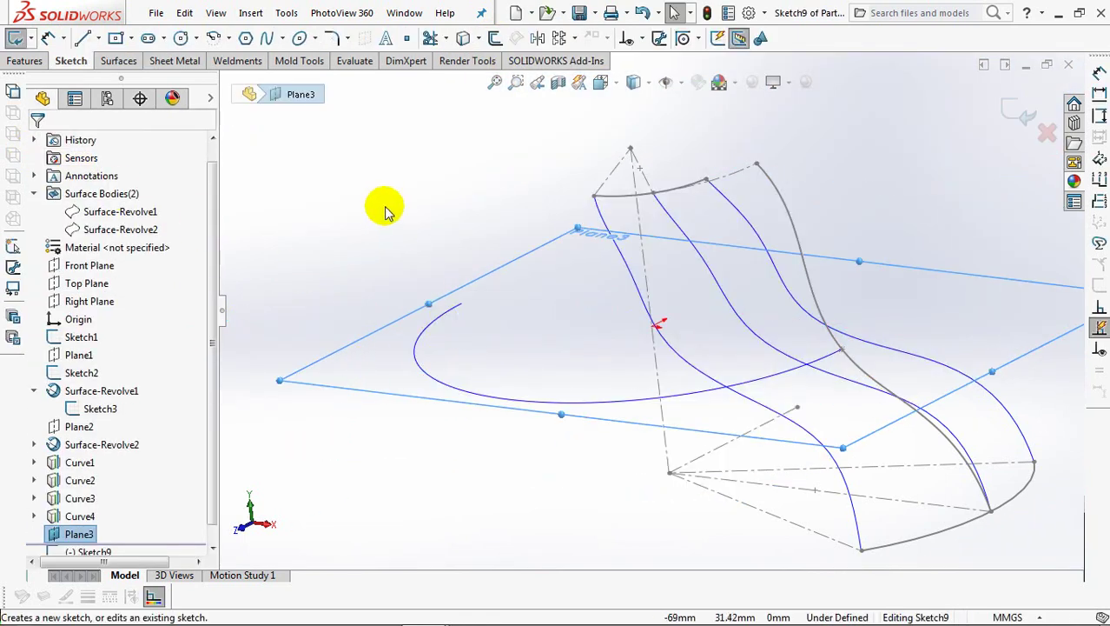
click(224, 38)
click(247, 96)
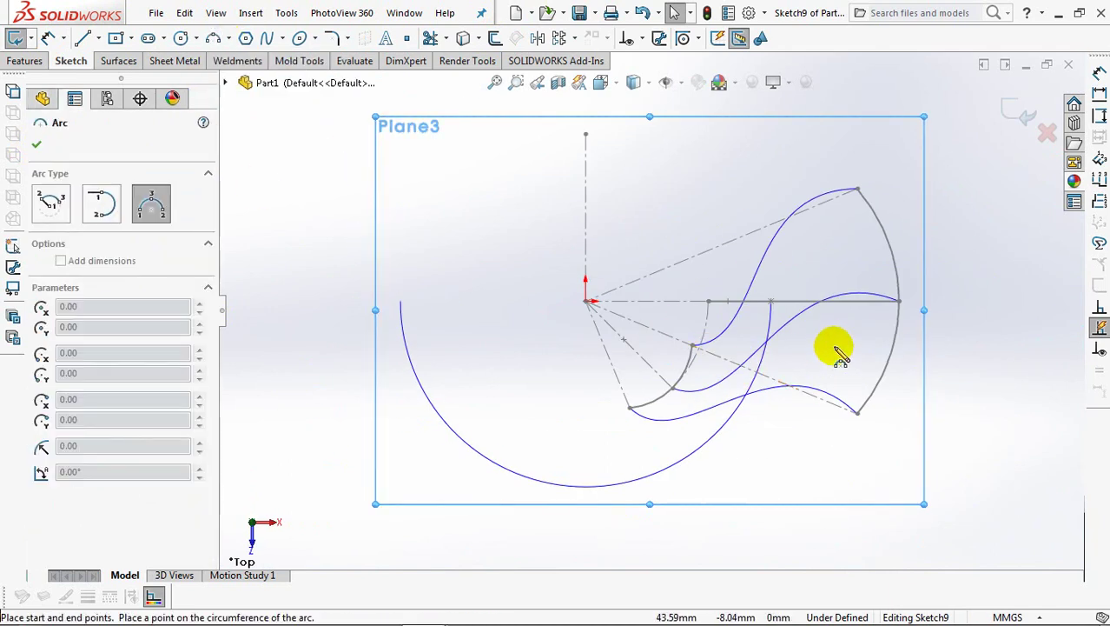
scroll(838, 356, down, 2)
scroll(860, 314, down, 2)
click(815, 287)
click(800, 458)
click(843, 360)
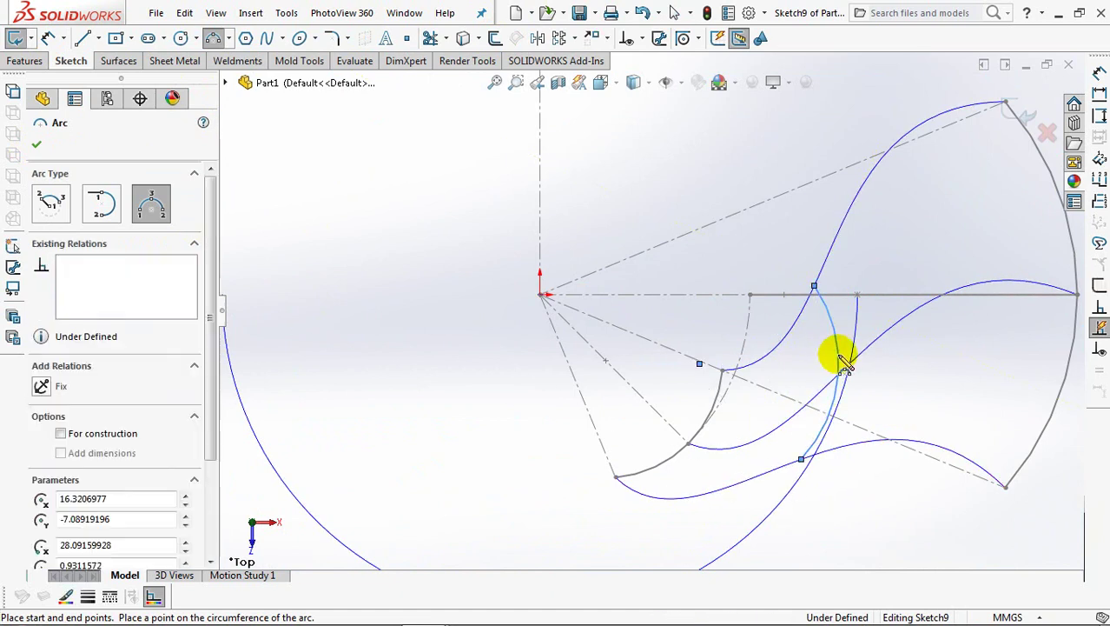
key(Escape)
Pierce both arc ends onto their curves, make the arc tangent to the ring, and exit Sketch9
click(814, 286)
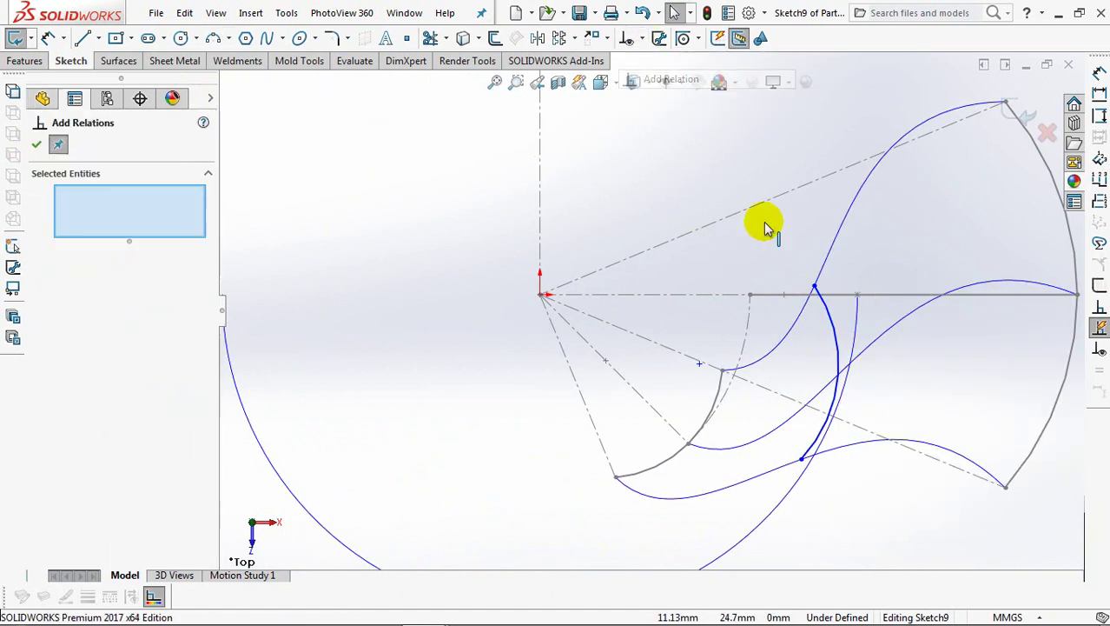
click(44, 427)
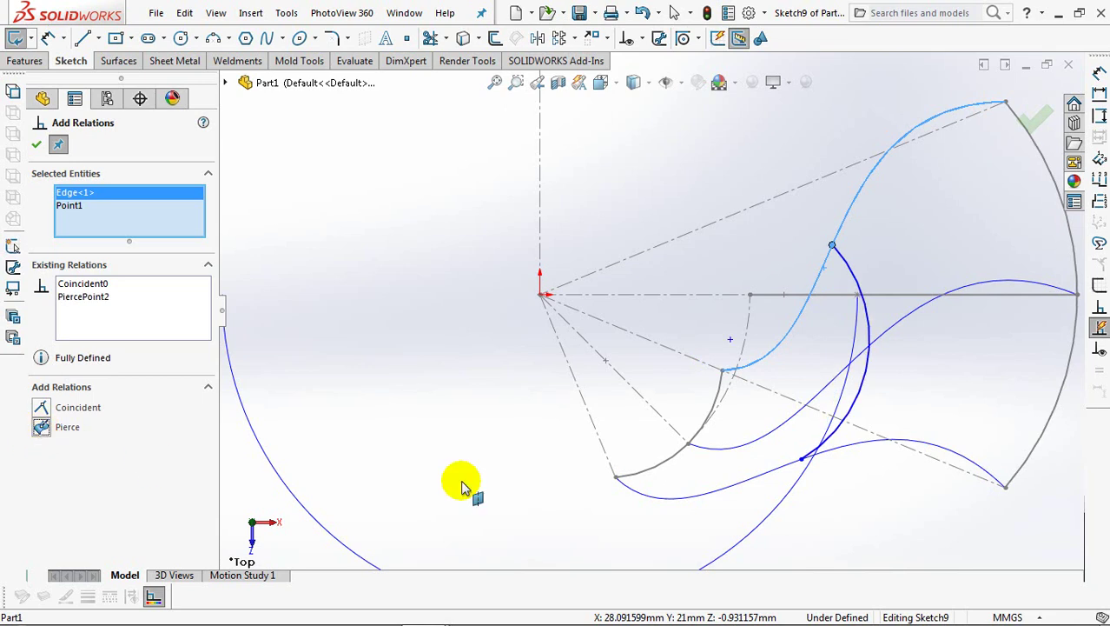
click(801, 459)
click(41, 427)
click(858, 397)
click(845, 398)
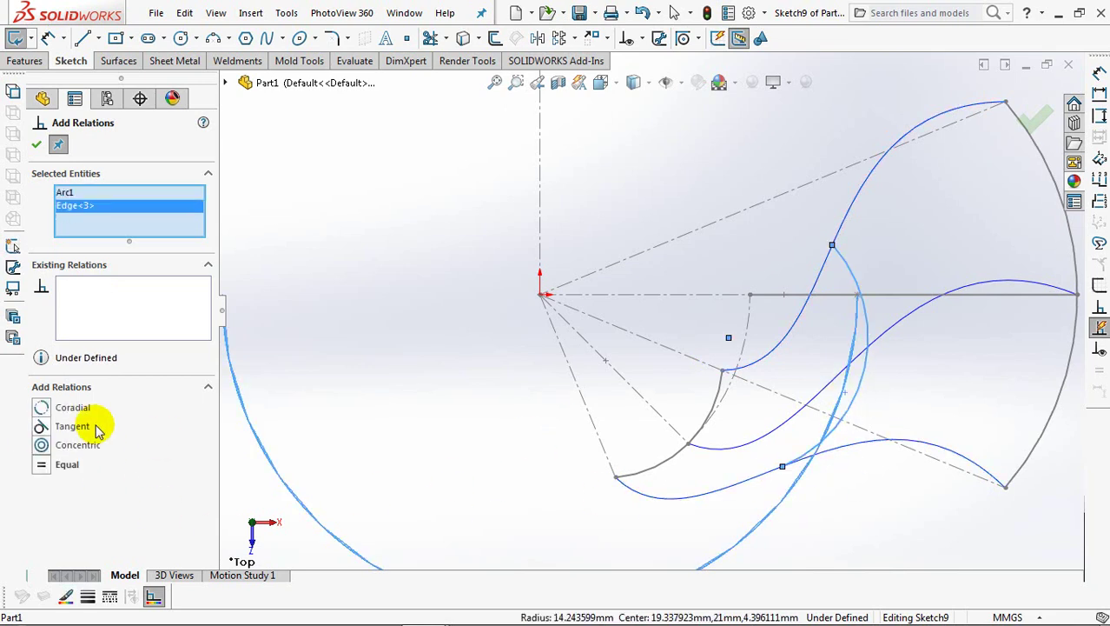
click(40, 428)
click(37, 144)
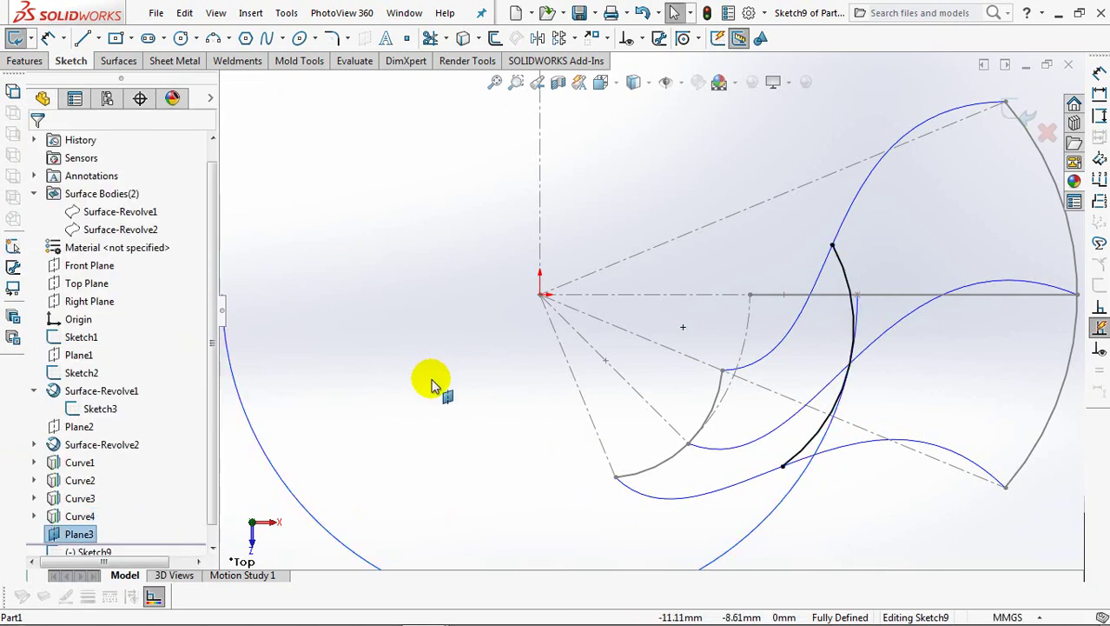
scroll(432, 356, up, 2)
middle_drag(431, 357, 418, 351)
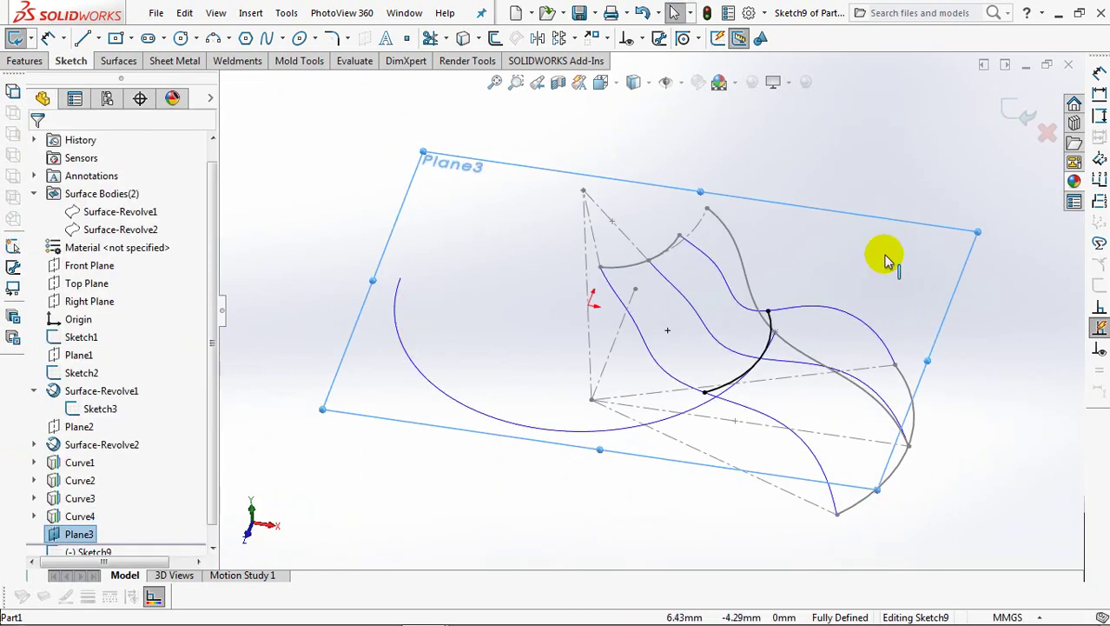
click(1015, 113)
Hide Plane3, the blue arc and the gray 3D curve
click(905, 221)
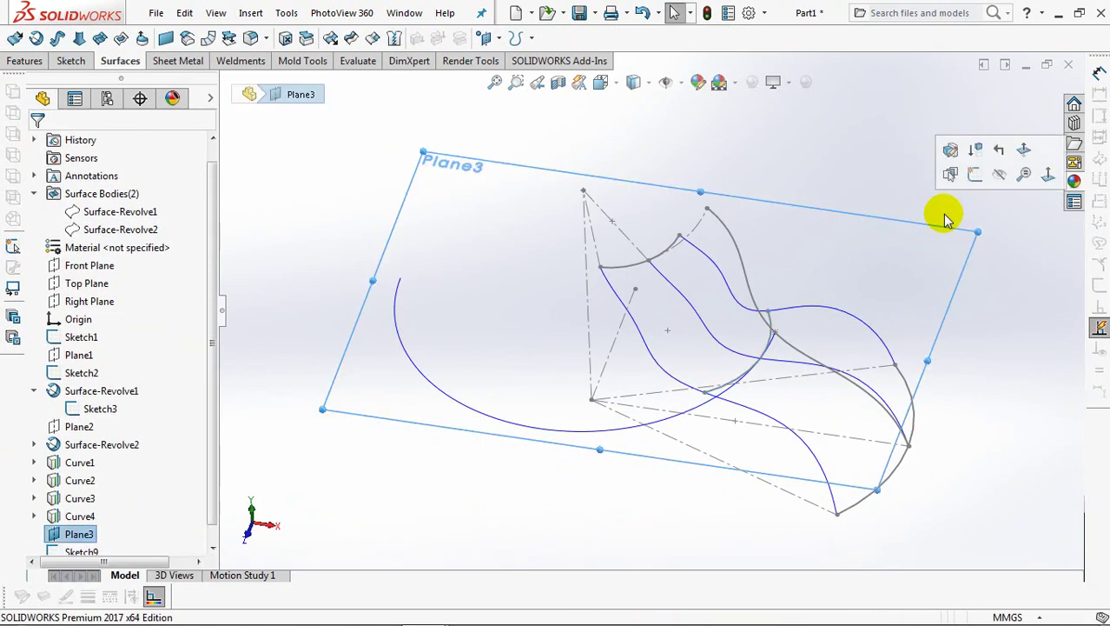
click(1002, 178)
click(445, 401)
click(515, 348)
middle_drag(515, 350, 491, 378)
click(753, 263)
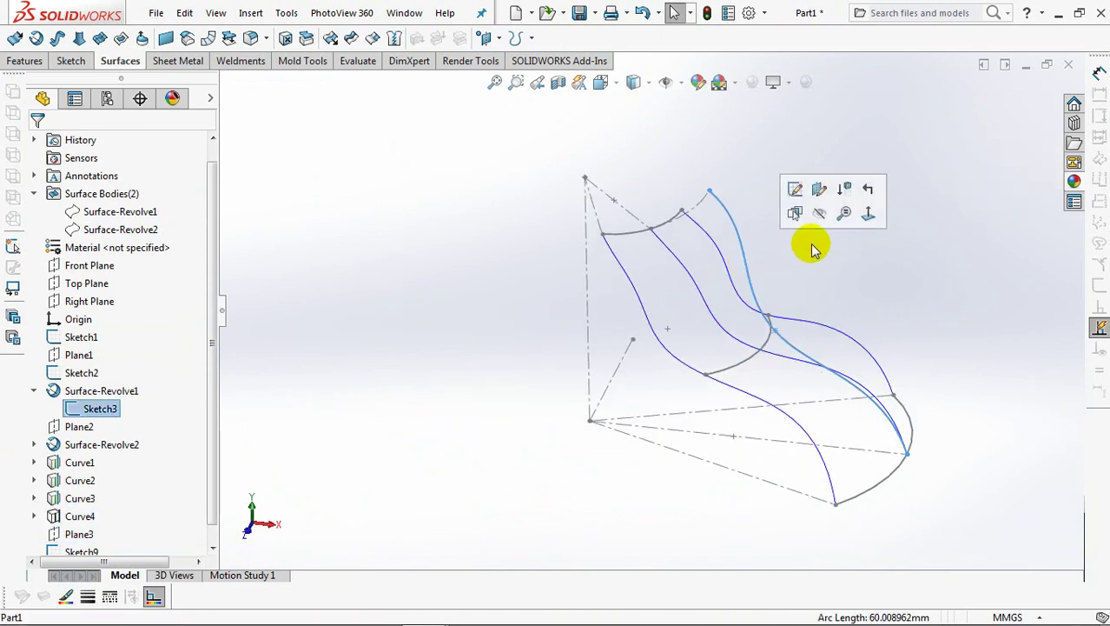
click(818, 189)
middle_drag(850, 265, 472, 319)
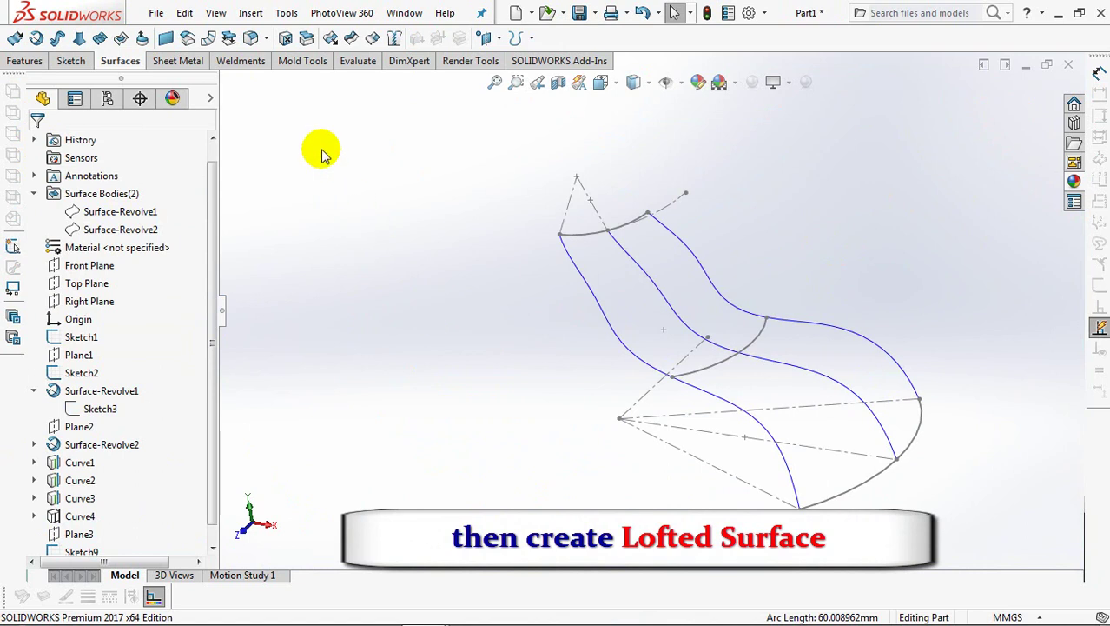
Start a lofted surface with profiles Curve1, Curve3 and Curve2
click(79, 40)
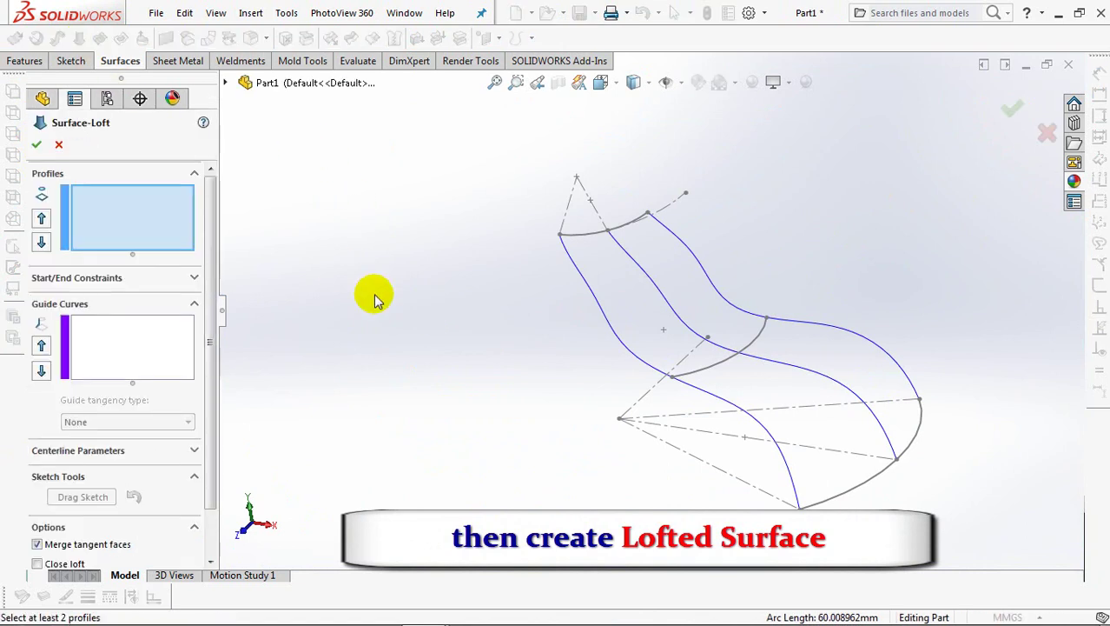
click(618, 338)
click(667, 301)
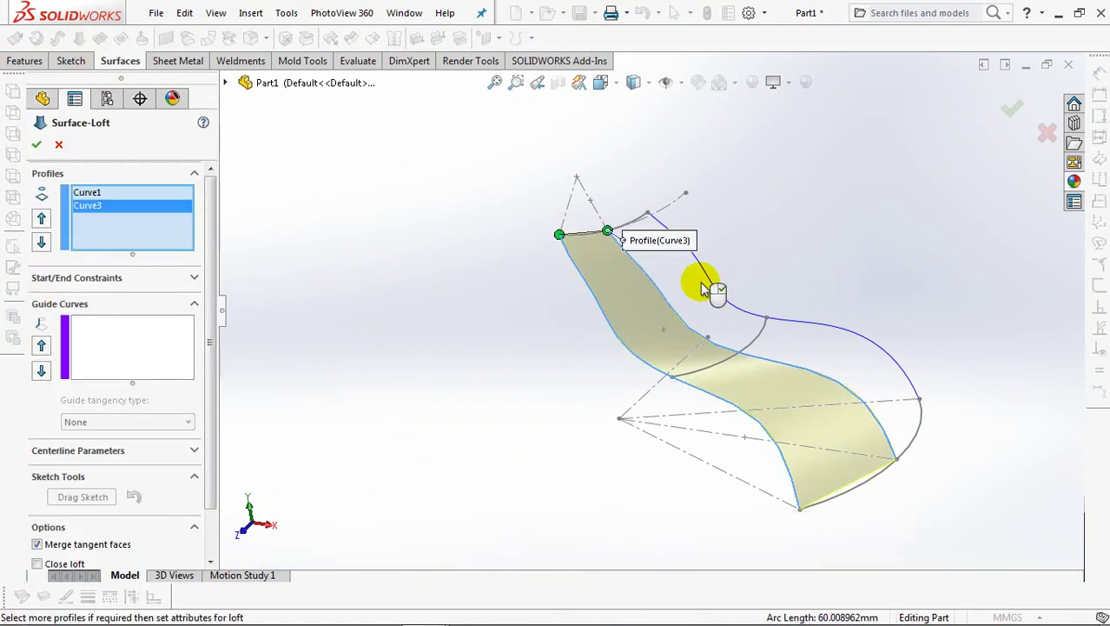
click(708, 278)
click(174, 365)
Add guide curves Sketch2, Sketch9 and Sketch1 and accept Surface-Loft1
mouse_move(456, 280)
shift+middle_down()
mouse_move(486, 340)
mouse_move(502, 226)
shift+middle_up()
click(550, 178)
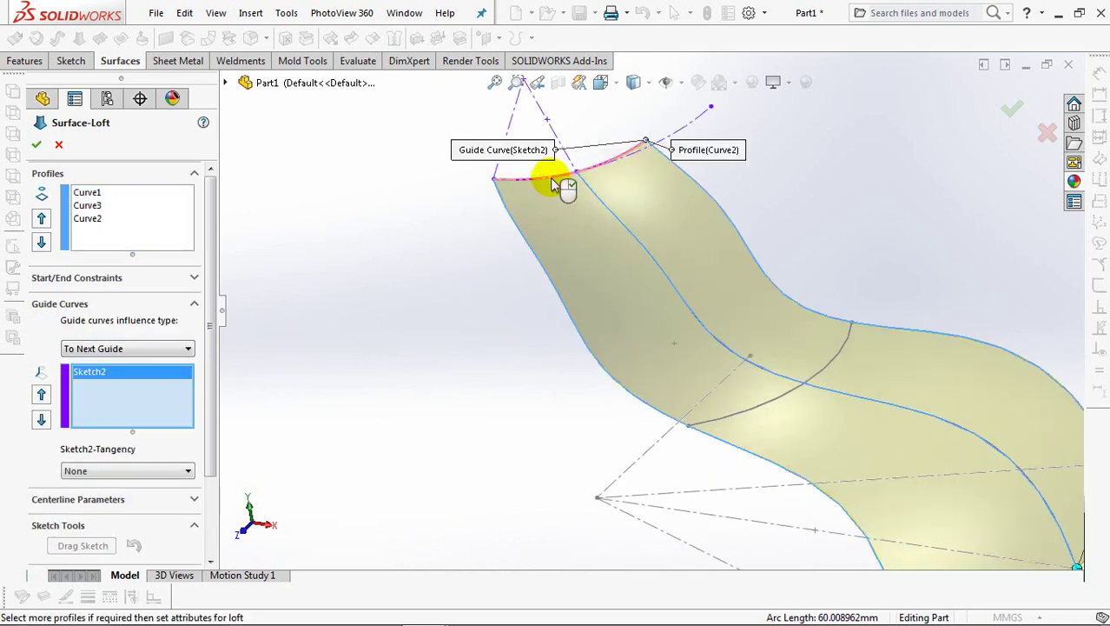
click(738, 415)
middle_drag(661, 395, 557, 297)
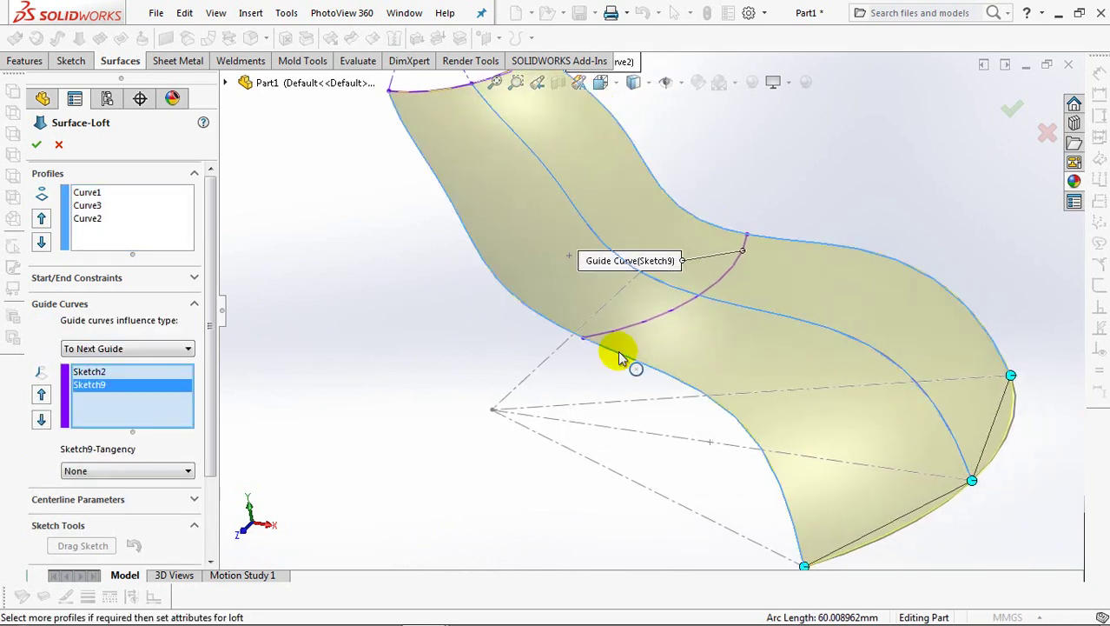
click(902, 527)
mouse_move(703, 434)
middle_down()
mouse_move(666, 366)
mouse_move(677, 445)
mouse_move(743, 439)
middle_up()
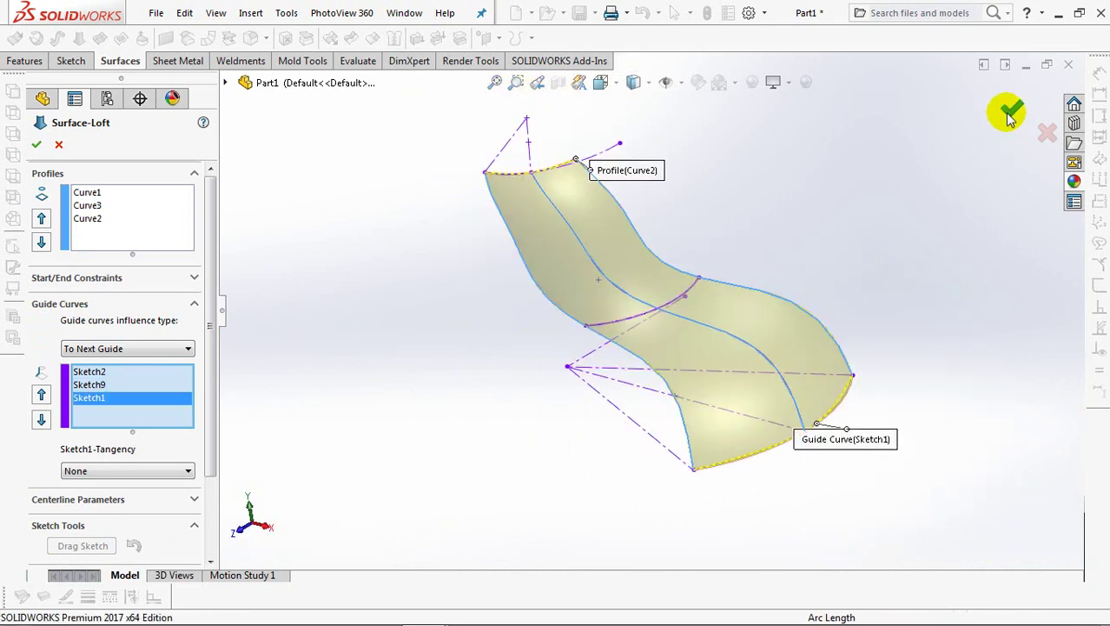
click(1010, 117)
mouse_move(930, 191)
middle_down()
mouse_move(860, 245)
mouse_move(880, 277)
middle_up()
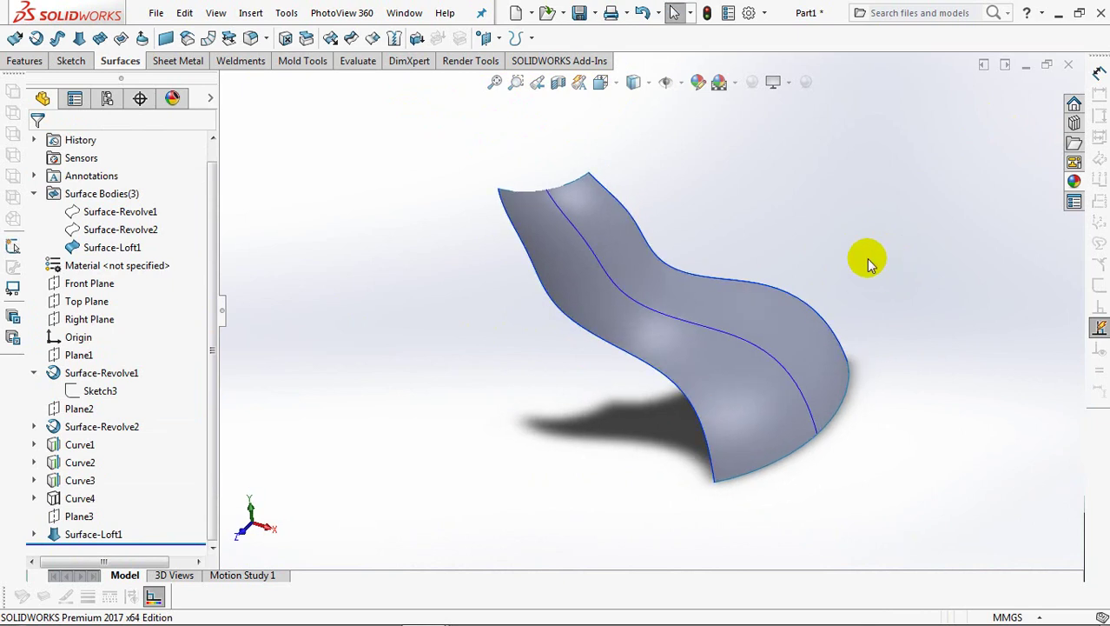
click(682, 324)
Hide the surface curve, Curve2 and Curve1
click(758, 274)
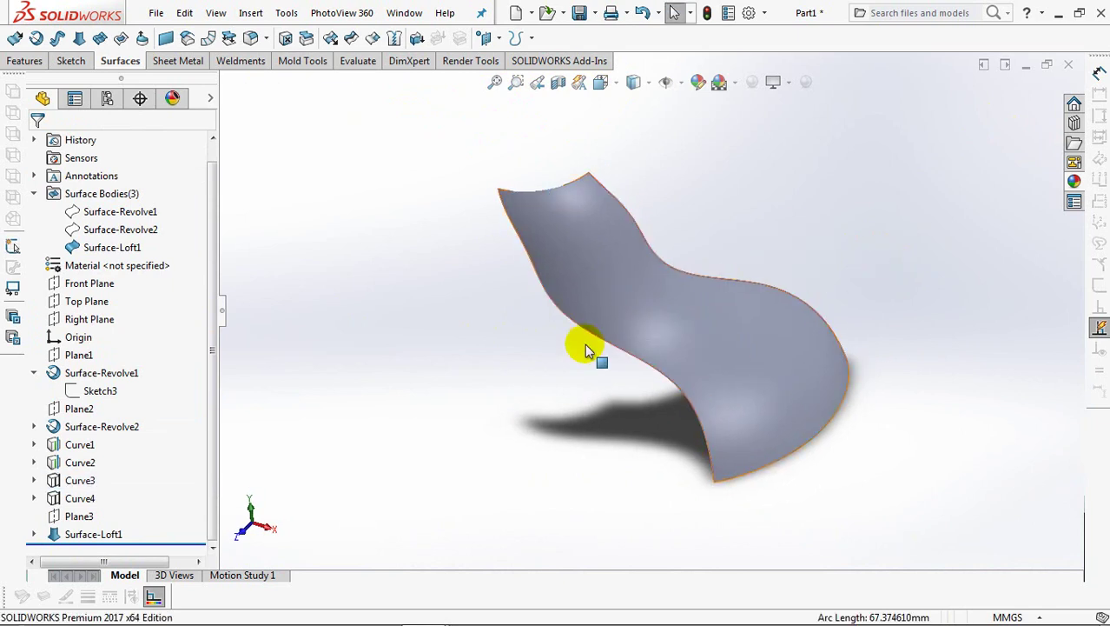
click(70, 464)
click(70, 439)
click(70, 444)
click(69, 419)
Create Axis1 at the intersection of the Front and Right Planes
click(488, 38)
click(509, 78)
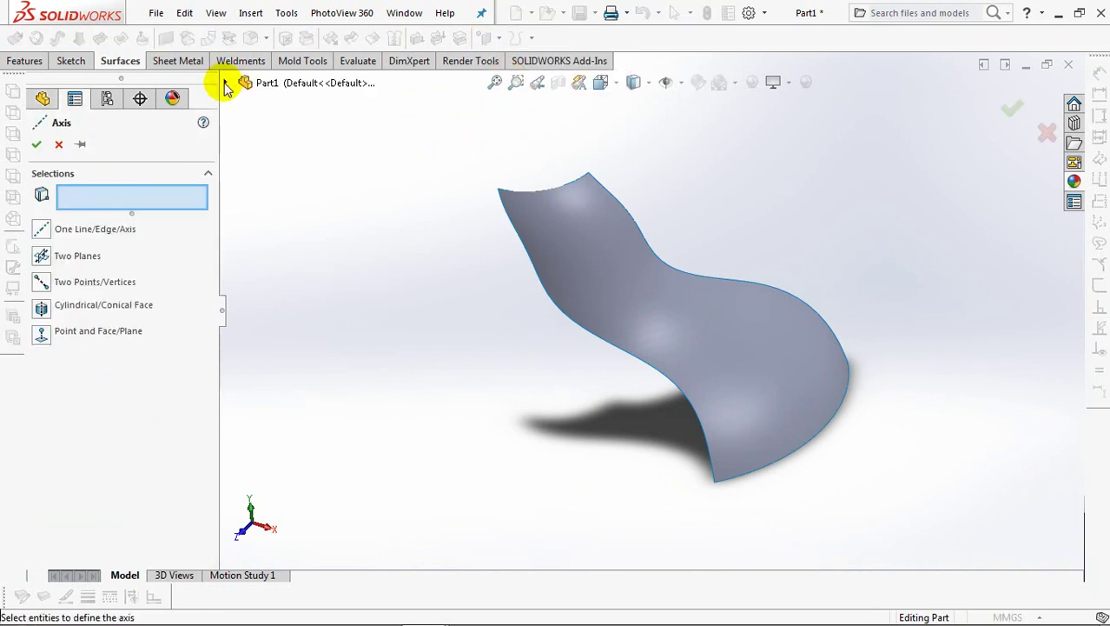
click(224, 83)
click(295, 244)
click(296, 280)
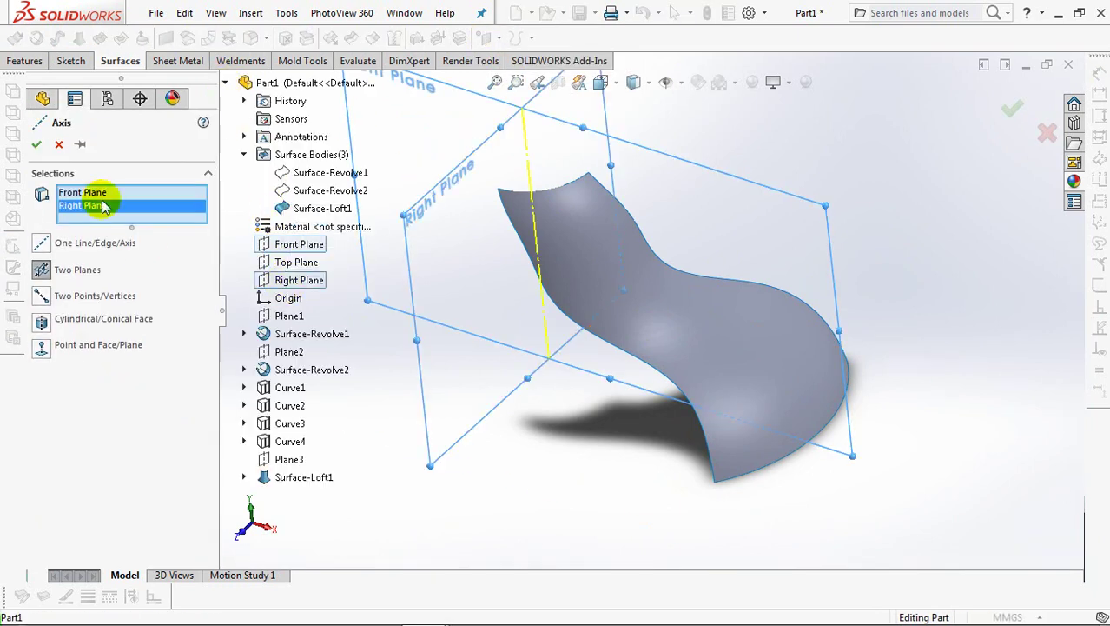
click(33, 145)
middle_drag(428, 304, 434, 342)
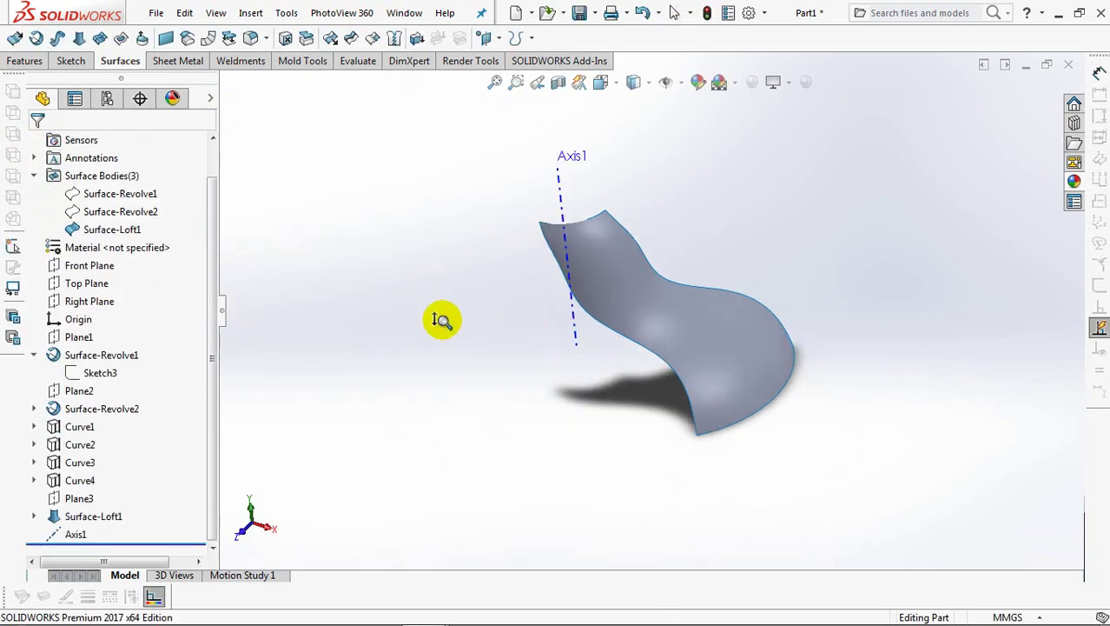
Circular-pattern the Surface-Loft1 body around Axis1, 8 equal instances over 360°
click(24, 61)
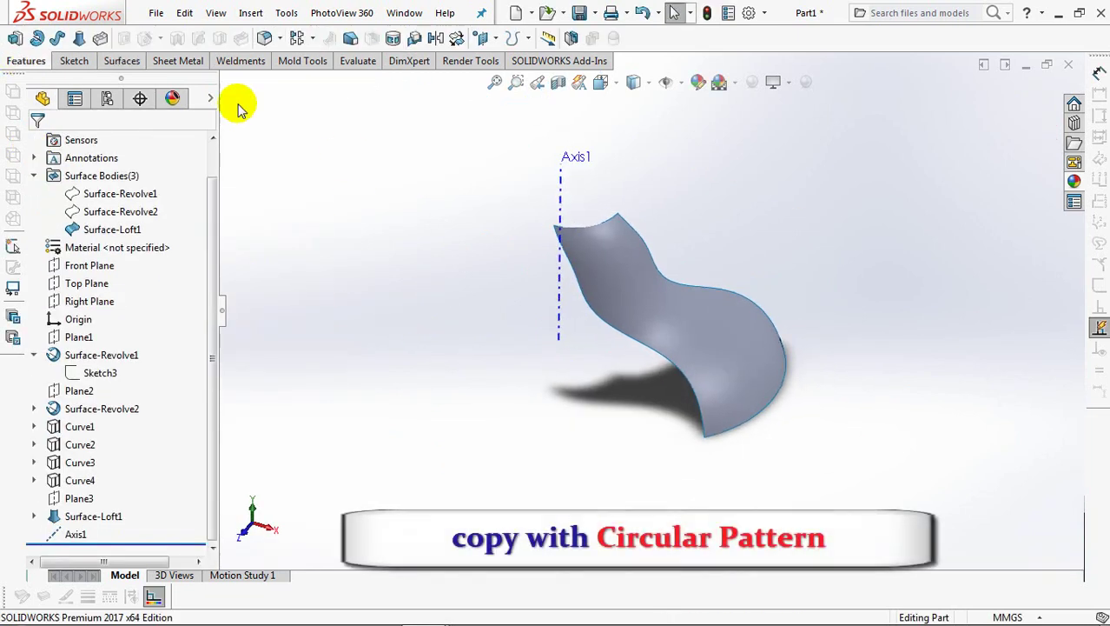
click(312, 39)
click(343, 79)
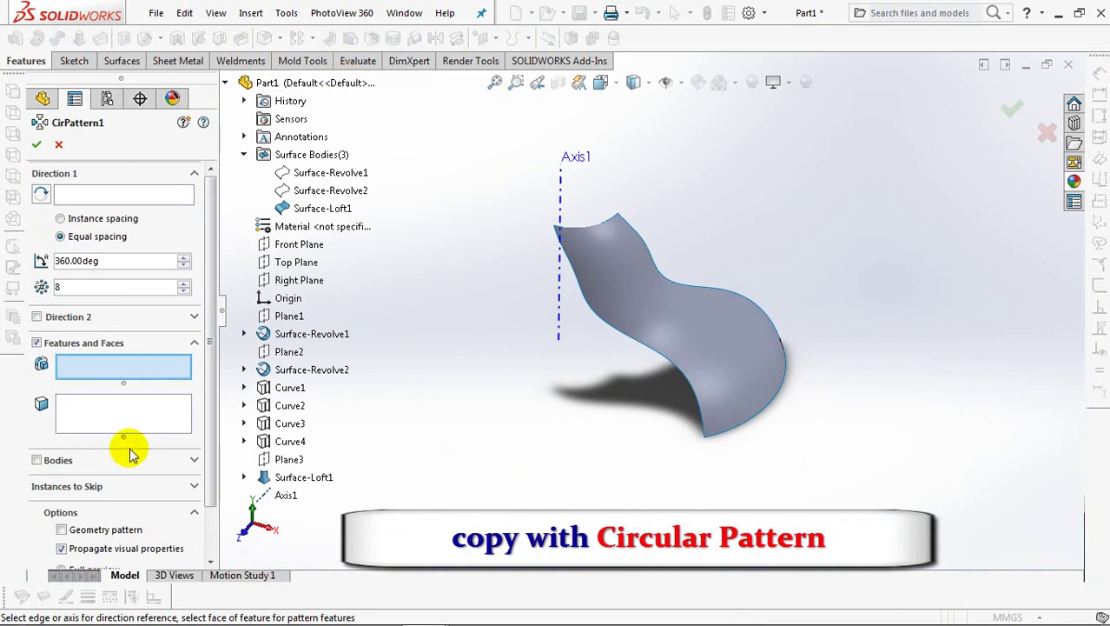
click(36, 460)
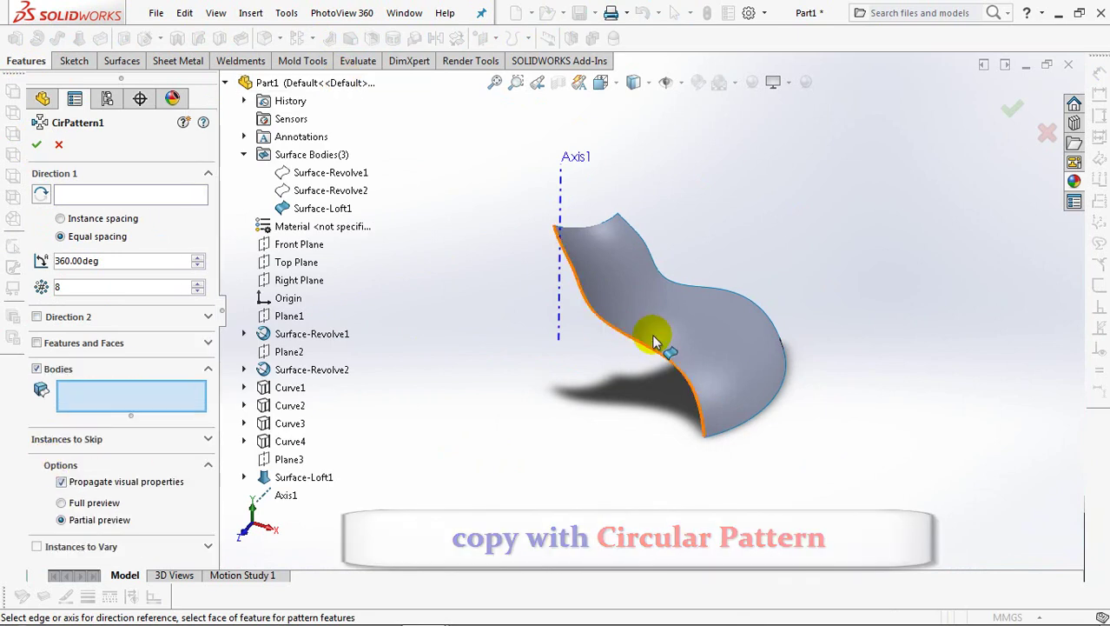
click(595, 339)
click(109, 193)
click(558, 292)
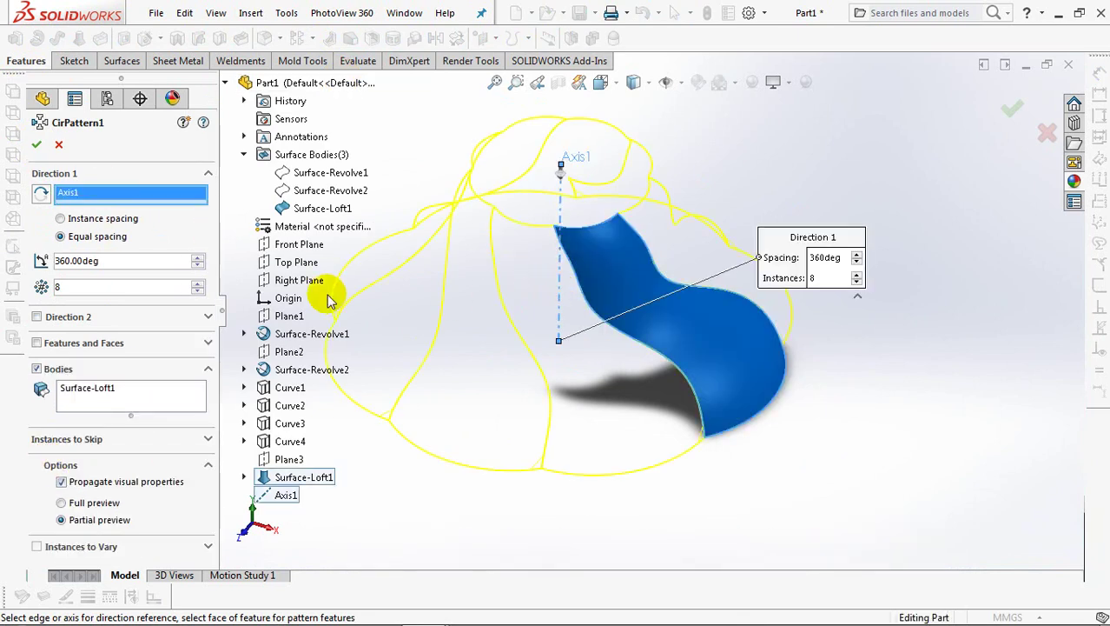
click(37, 145)
scroll(340, 292, up, 3)
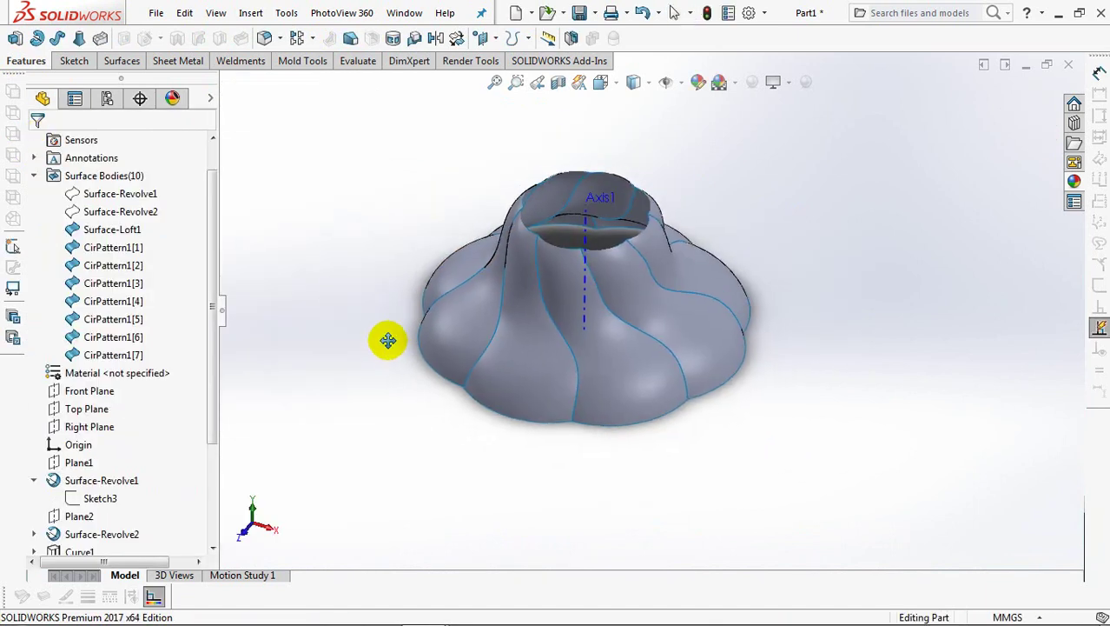
Hide Axis1, then knit Surface-Loft1 and all seven patterned lobes into Surface-Knit1
scroll(389, 332, down, 2)
click(560, 228)
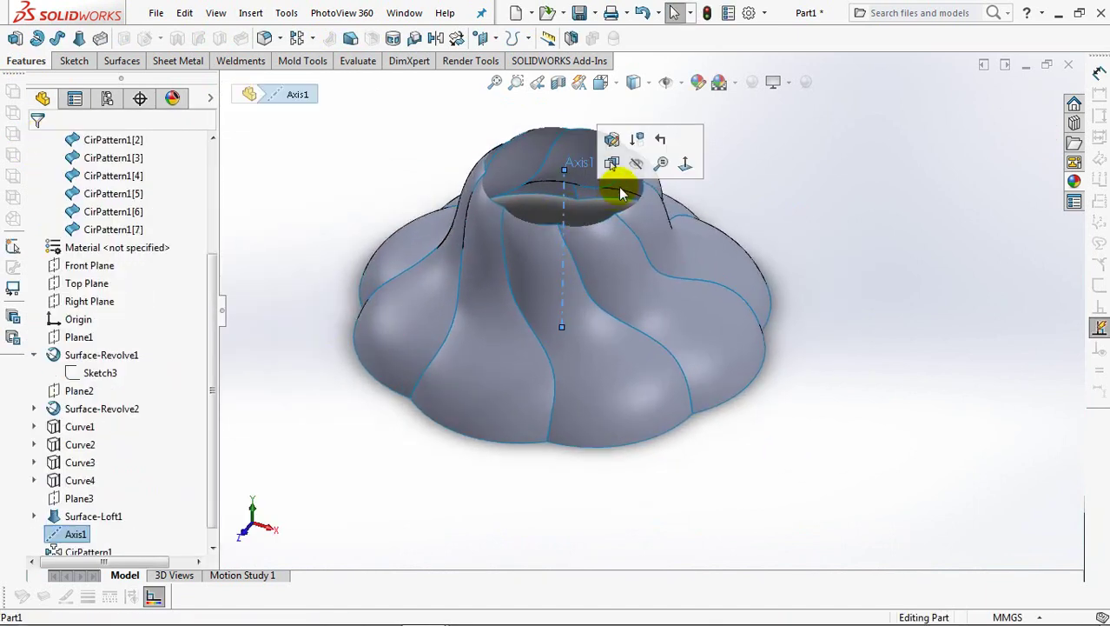
middle_drag(810, 223, 832, 228)
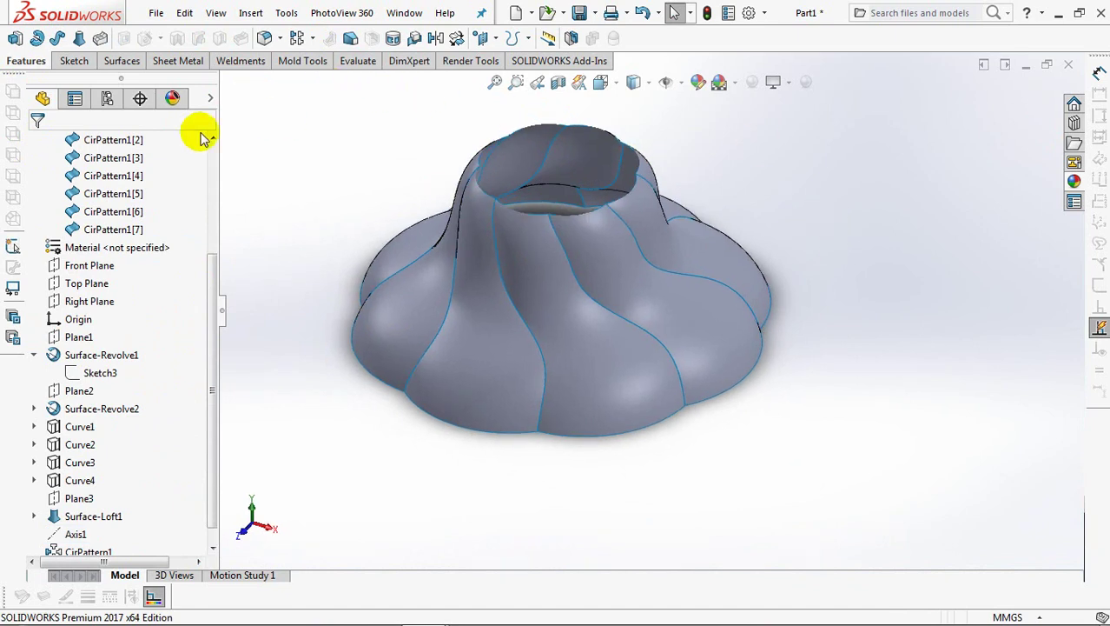
click(121, 61)
click(392, 38)
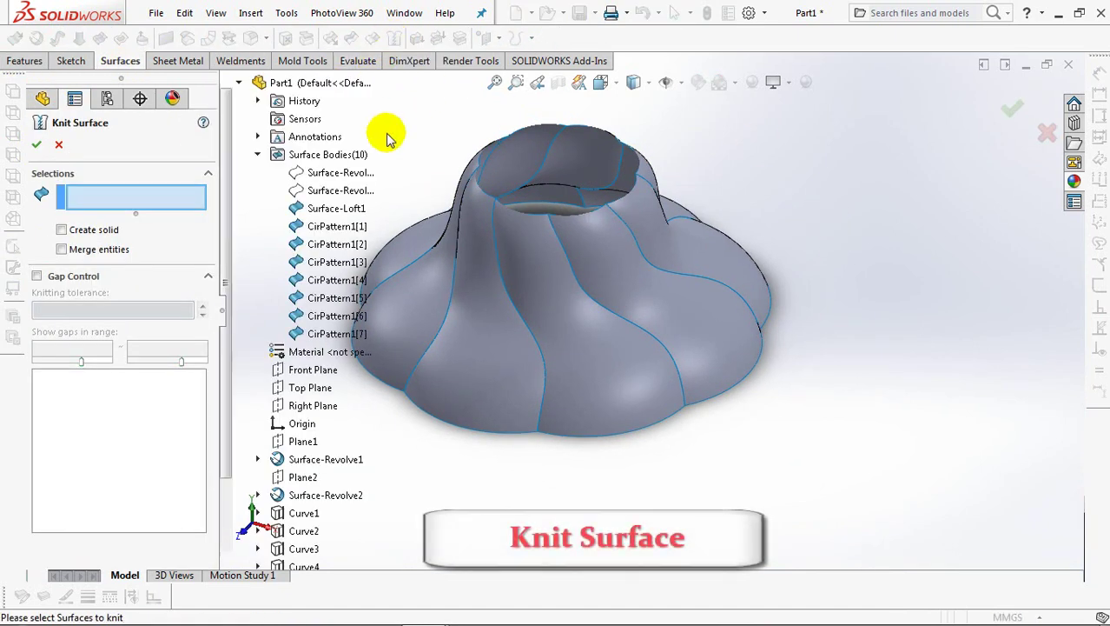
click(550, 287)
click(439, 290)
click(429, 248)
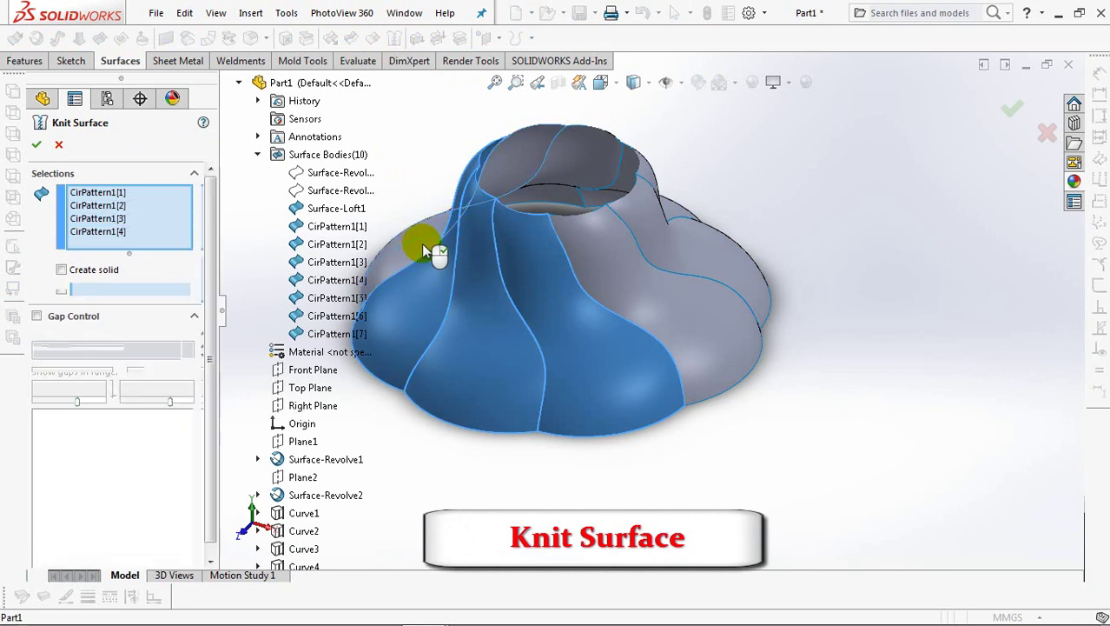
click(395, 287)
click(694, 243)
click(693, 239)
middle_drag(625, 236, 651, 166)
click(650, 166)
click(543, 113)
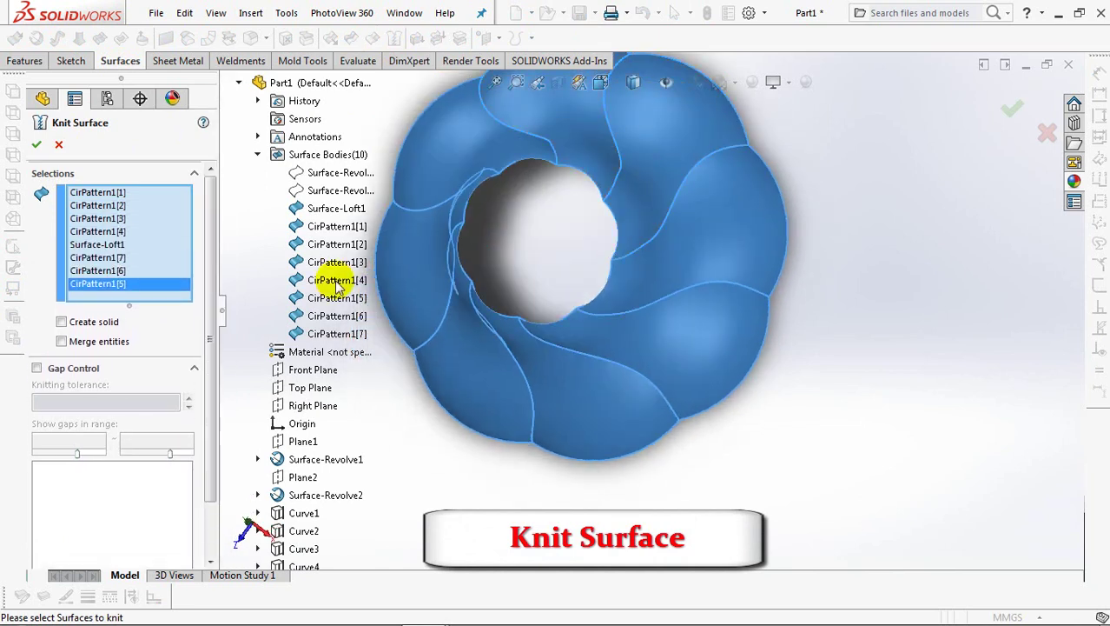
click(37, 144)
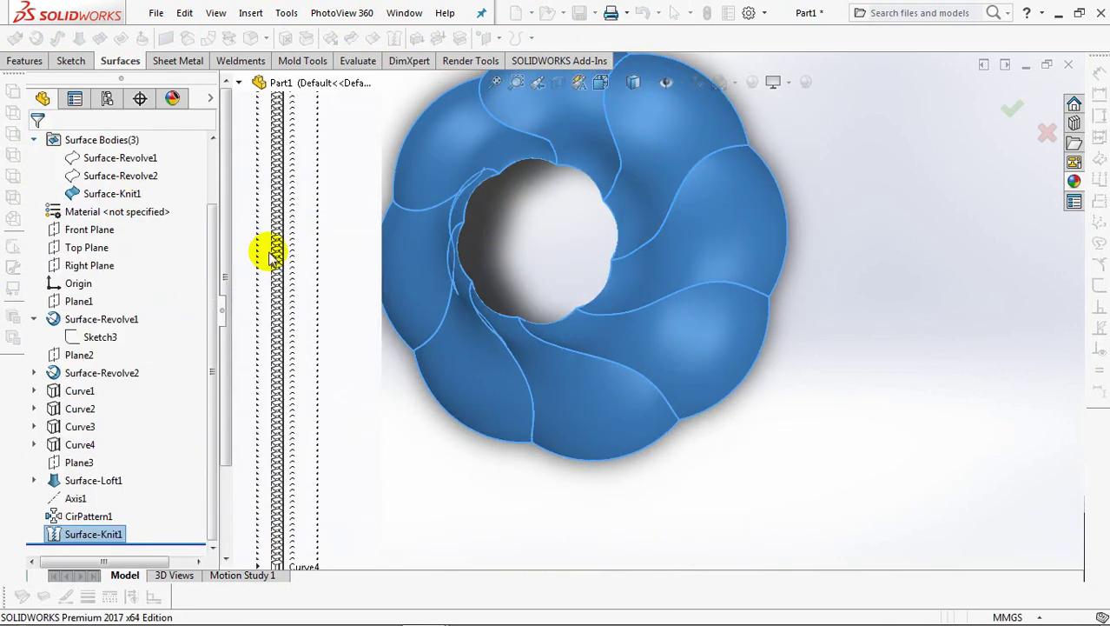
middle_drag(599, 386, 587, 280)
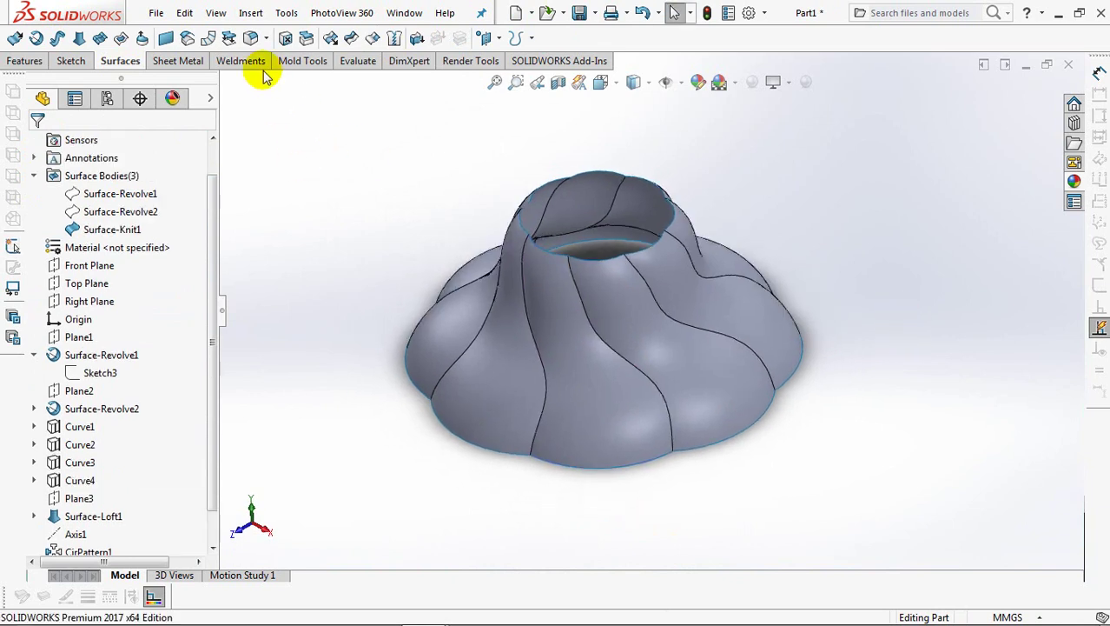
Cap the bell's top with a planar surface bounded by the top edge's open loop
click(165, 39)
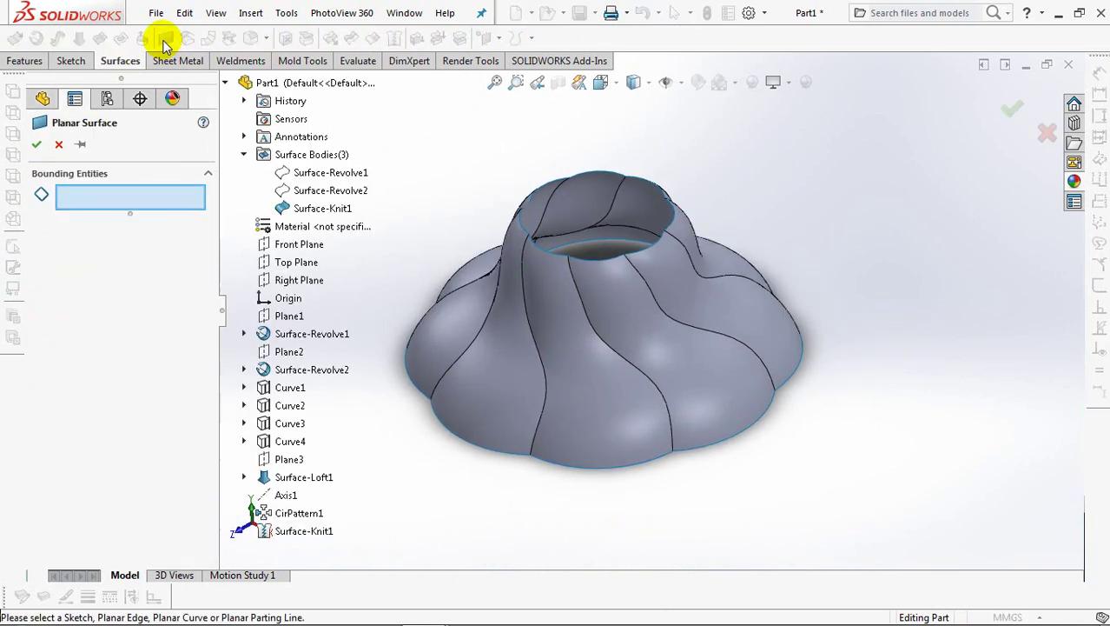
right_click(610, 259)
click(684, 476)
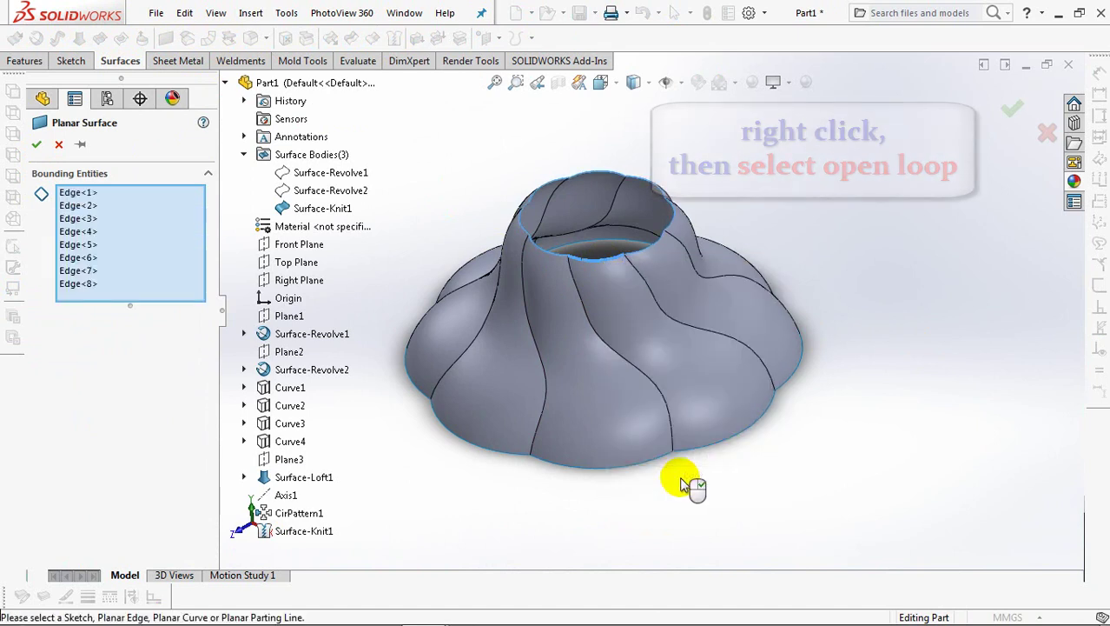
click(37, 146)
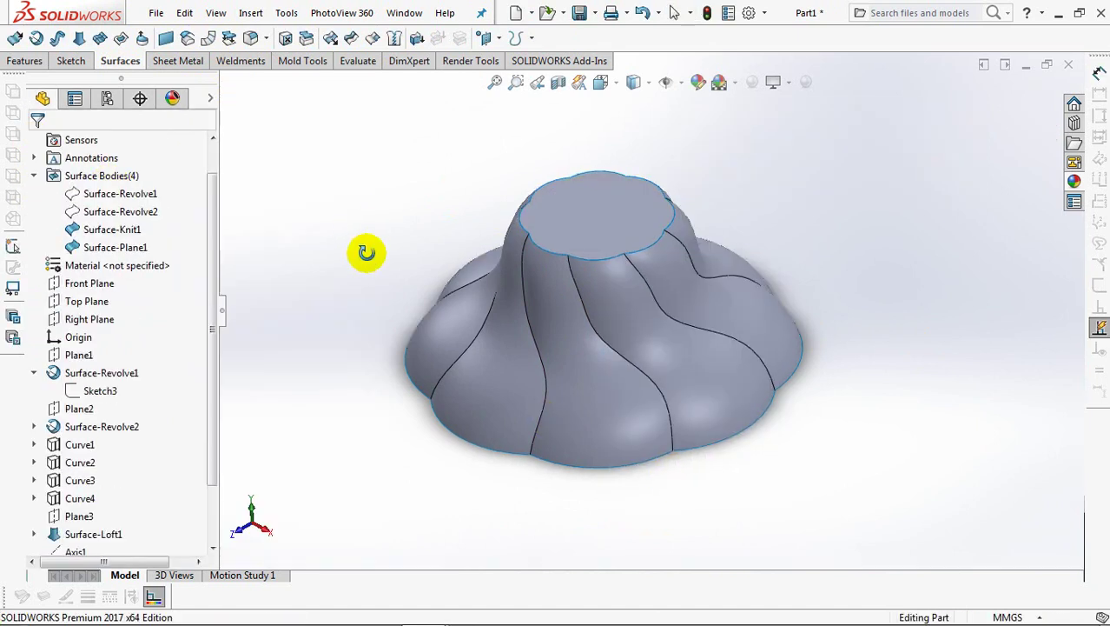
Sketch on Top Plane and convert the vase's open bottom edge loop into sketch lines
click(96, 300)
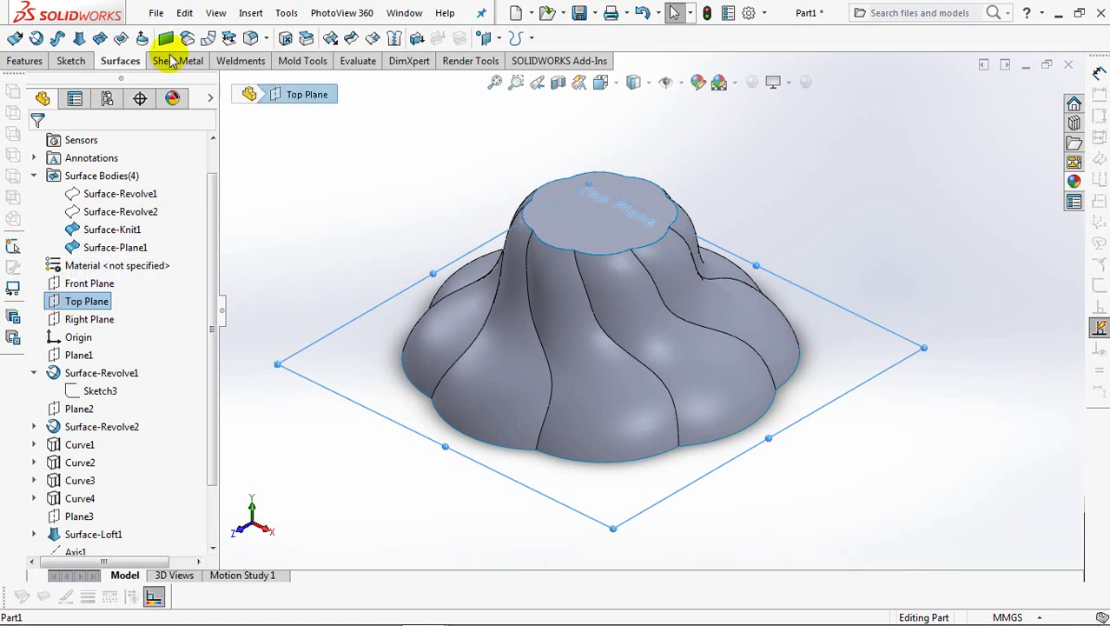
click(14, 38)
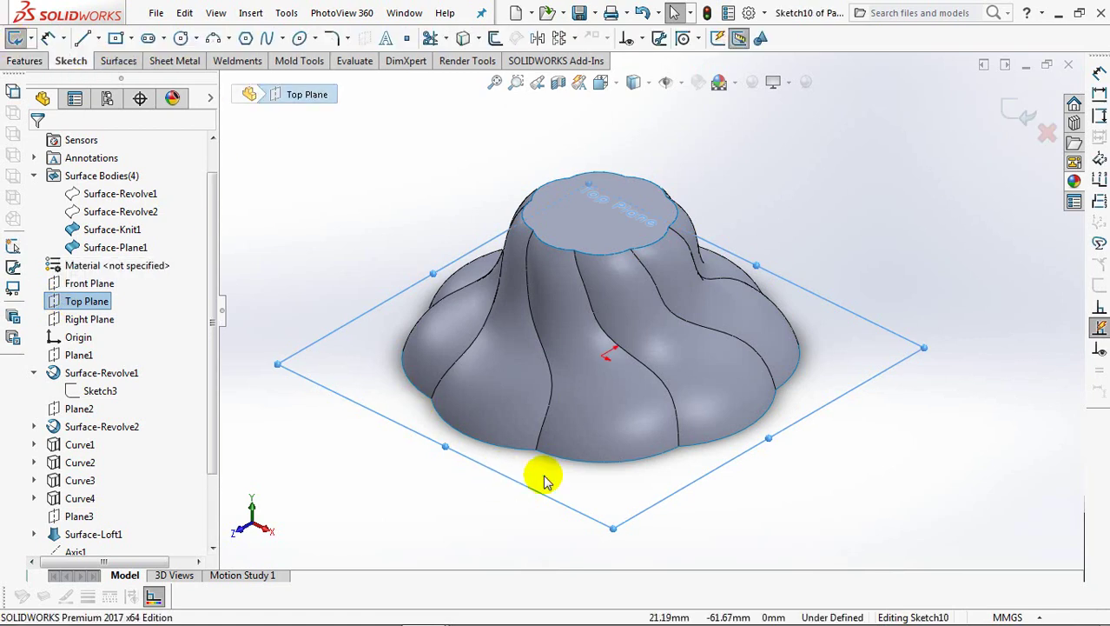
right_click(587, 465)
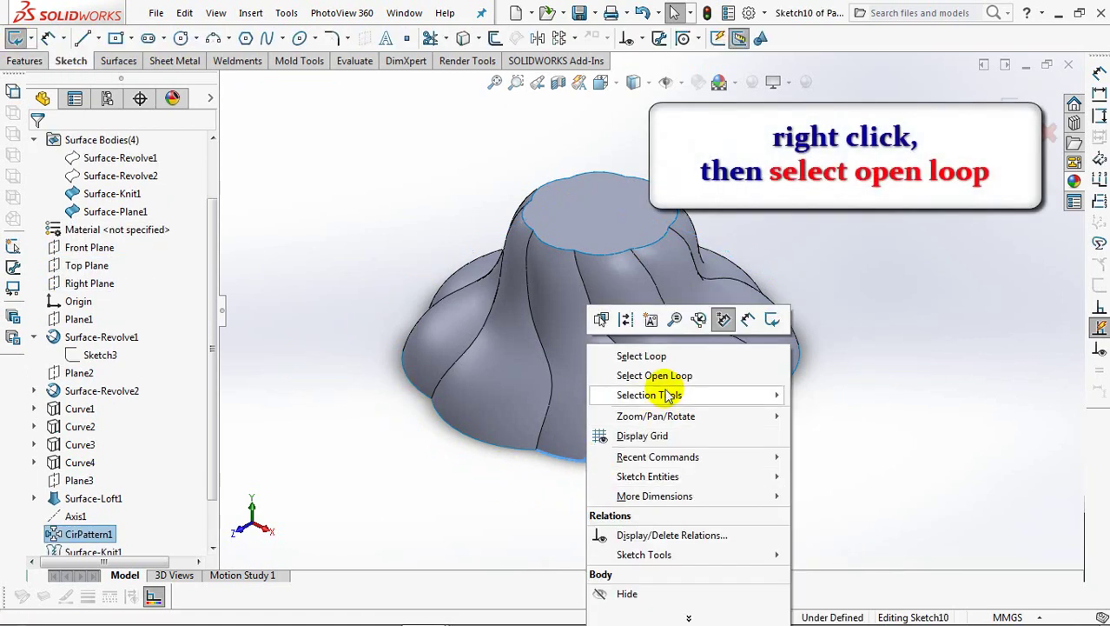
click(667, 379)
click(462, 37)
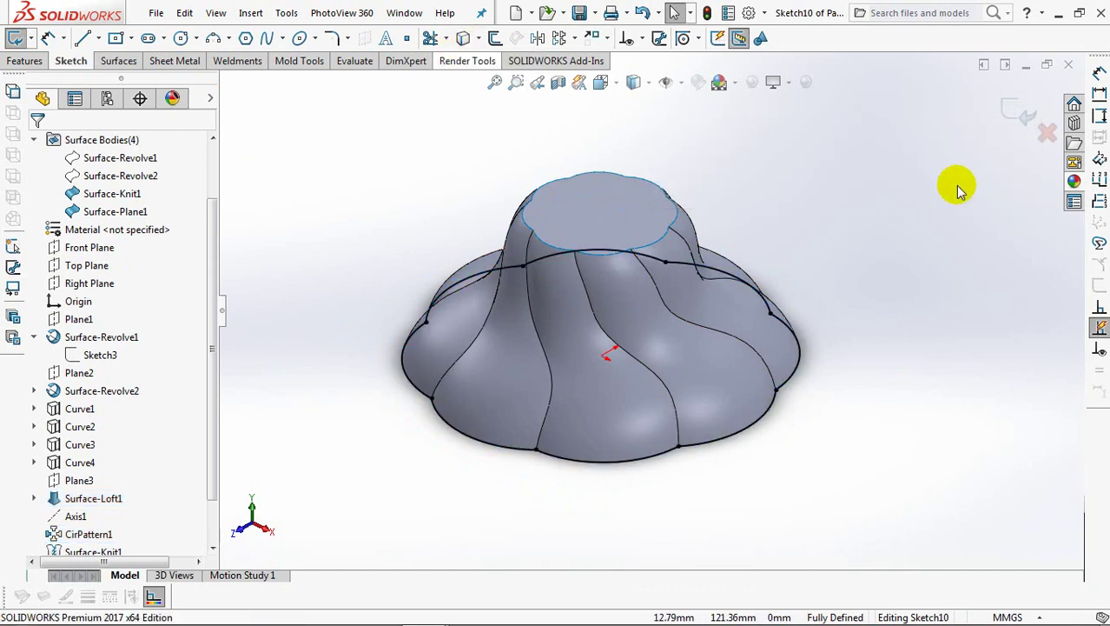
Surface-extrude the bottom outline 2 mm downward with draft and an end cap
click(1021, 109)
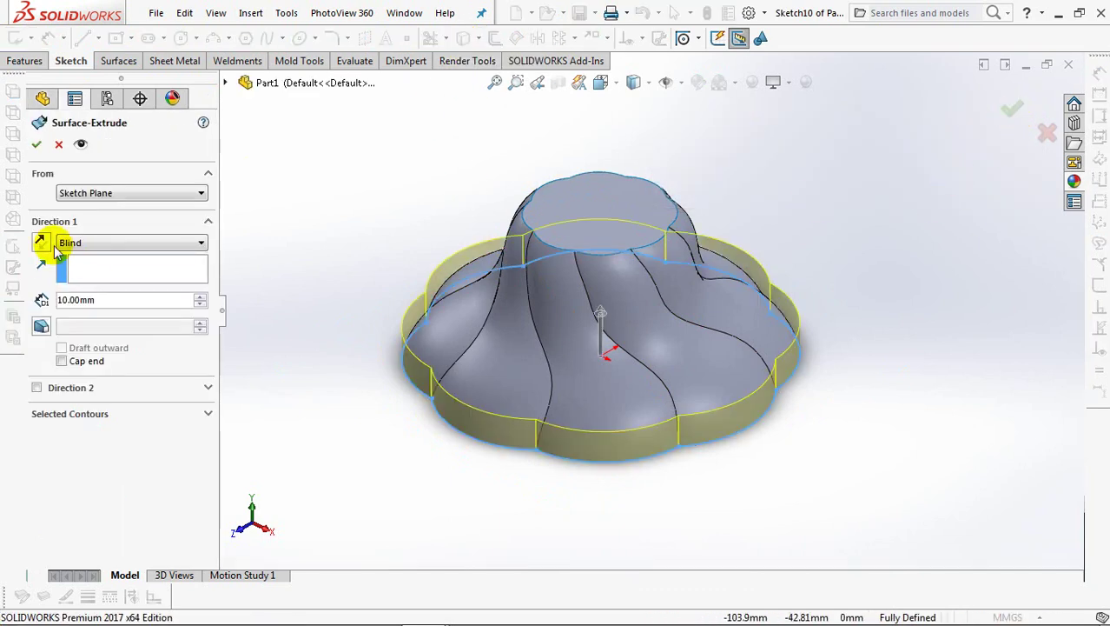
click(41, 243)
text(2)
key(Return)
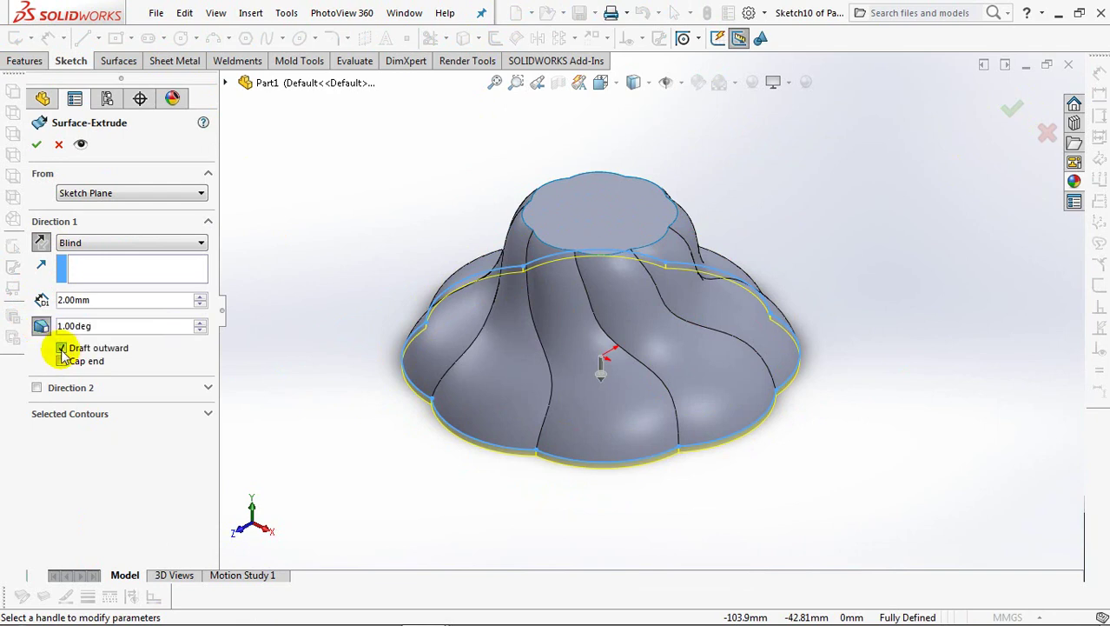
mouse_move(404, 460)
middle_down()
mouse_move(422, 297)
mouse_move(397, 323)
mouse_move(393, 267)
middle_up()
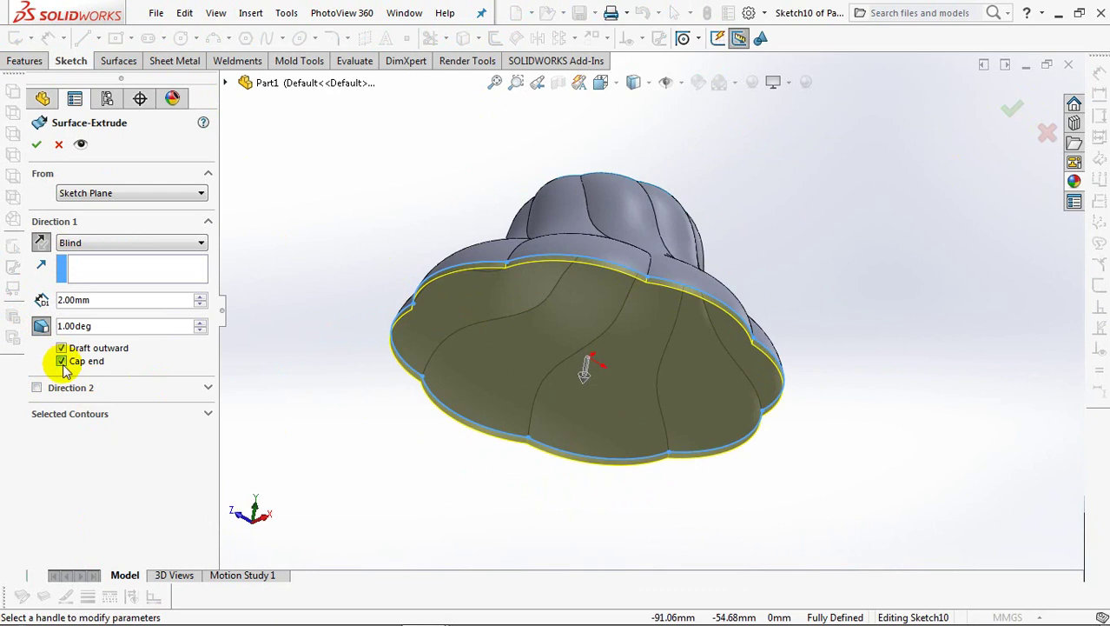
click(34, 143)
middle_drag(360, 223, 328, 374)
Knit the top cap, sides and capped base into one solid body with Create solid
click(394, 38)
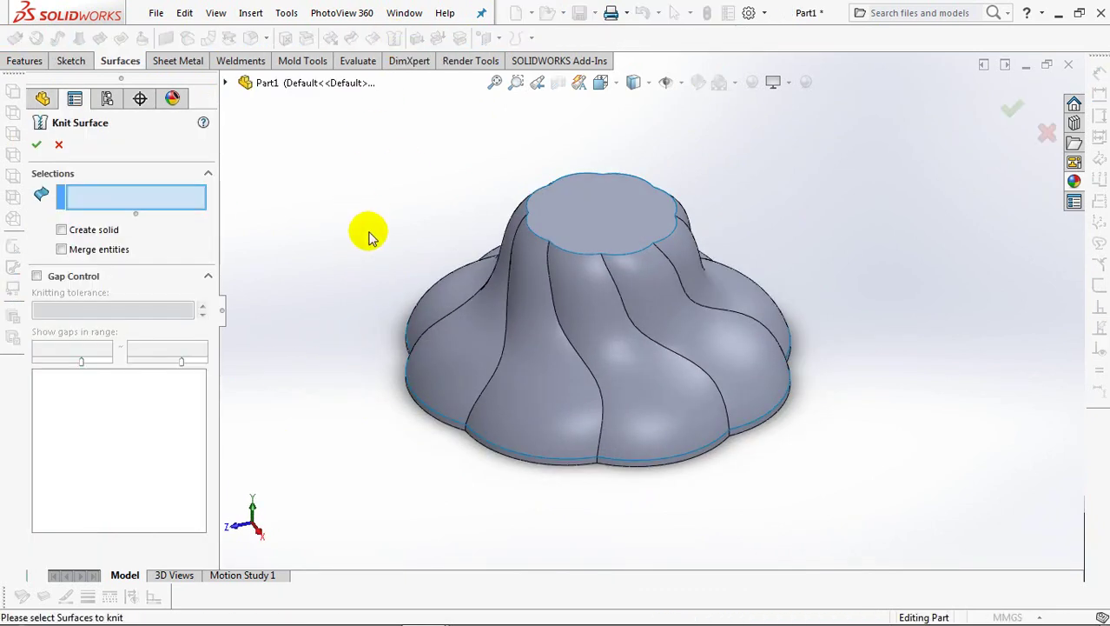
click(606, 230)
click(586, 339)
middle_drag(587, 339, 573, 198)
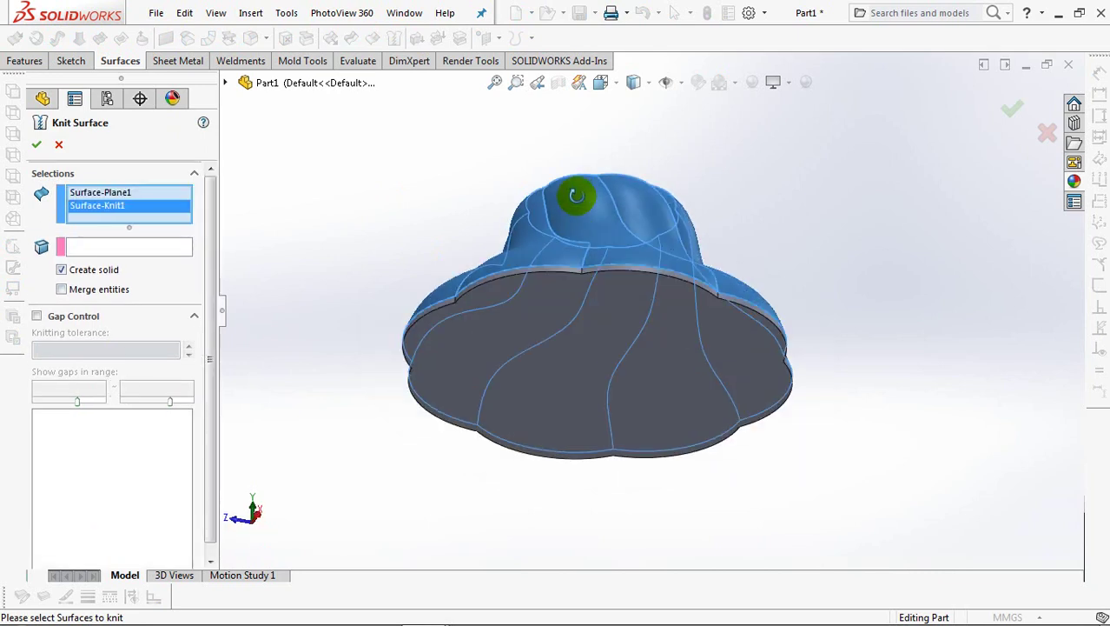
click(511, 327)
click(35, 146)
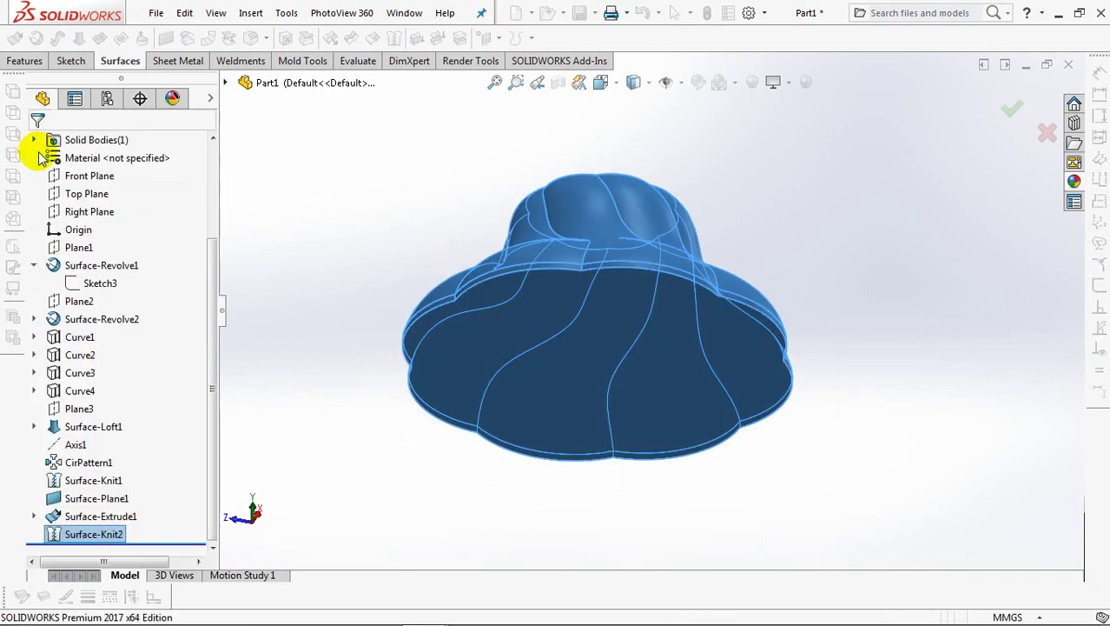
middle_drag(384, 206, 389, 397)
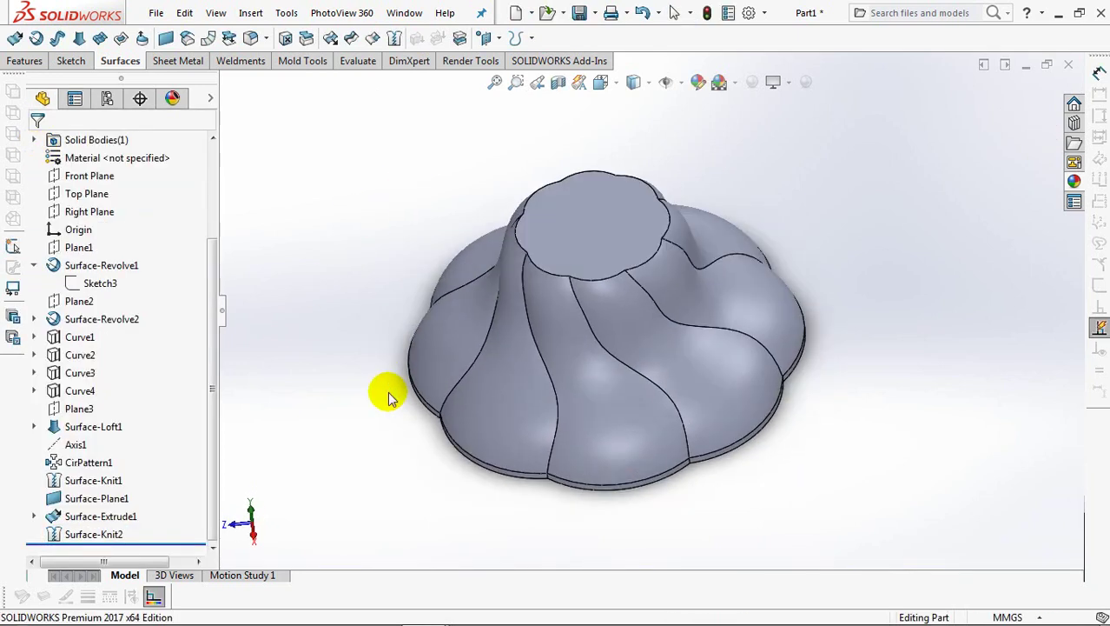
click(25, 60)
Sketch a circle centred on the vase's top face, dimensioned to 33 mm diameter
click(80, 38)
click(608, 221)
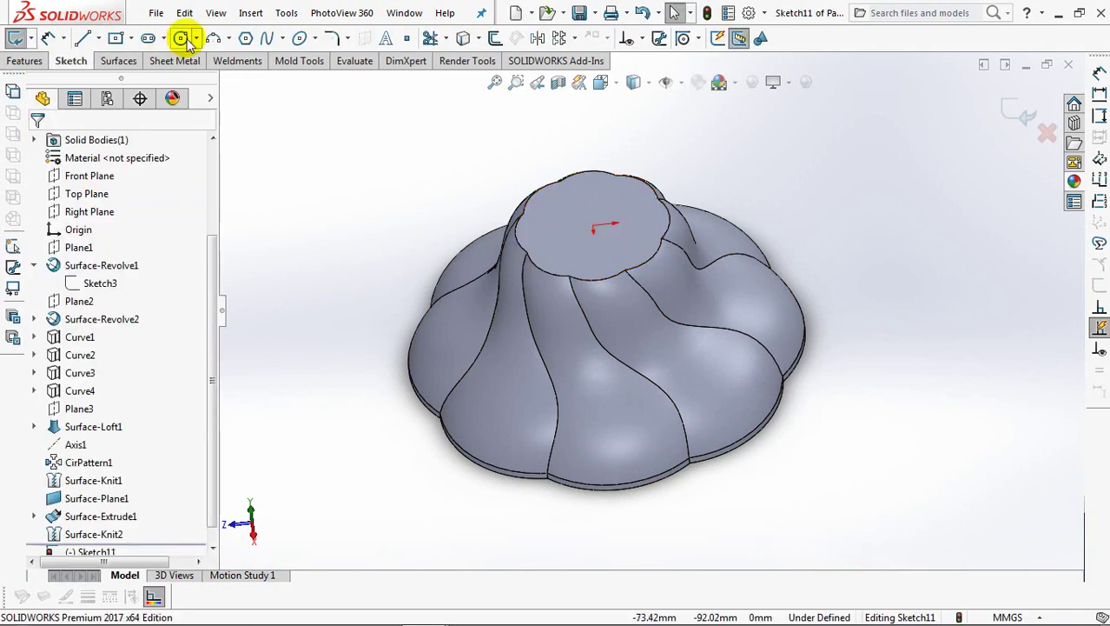
click(181, 38)
click(594, 226)
click(603, 192)
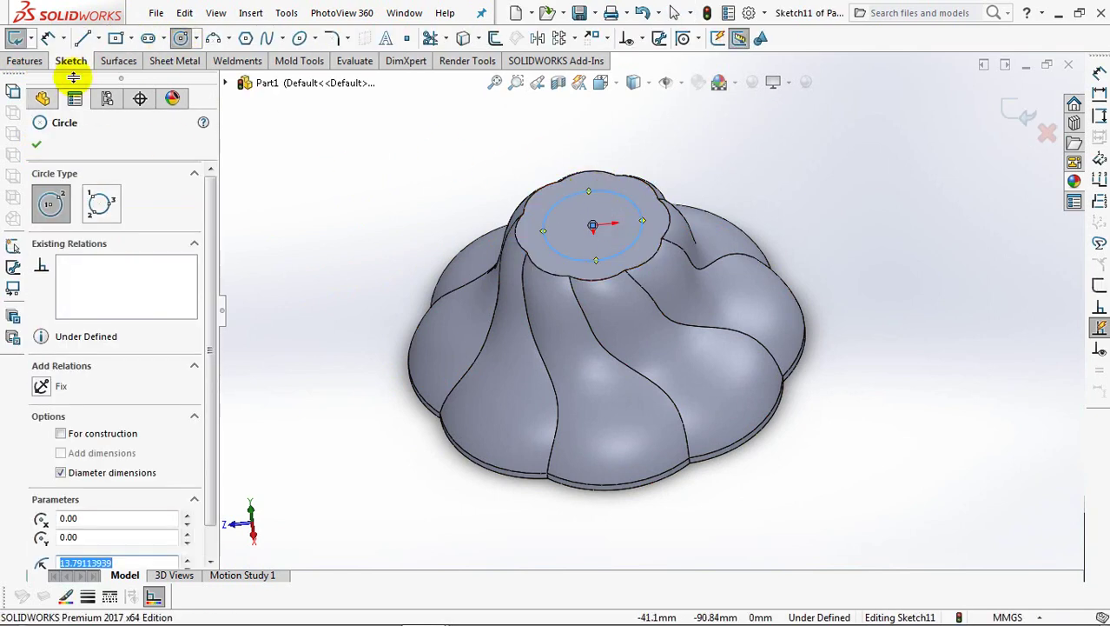
click(48, 38)
click(540, 202)
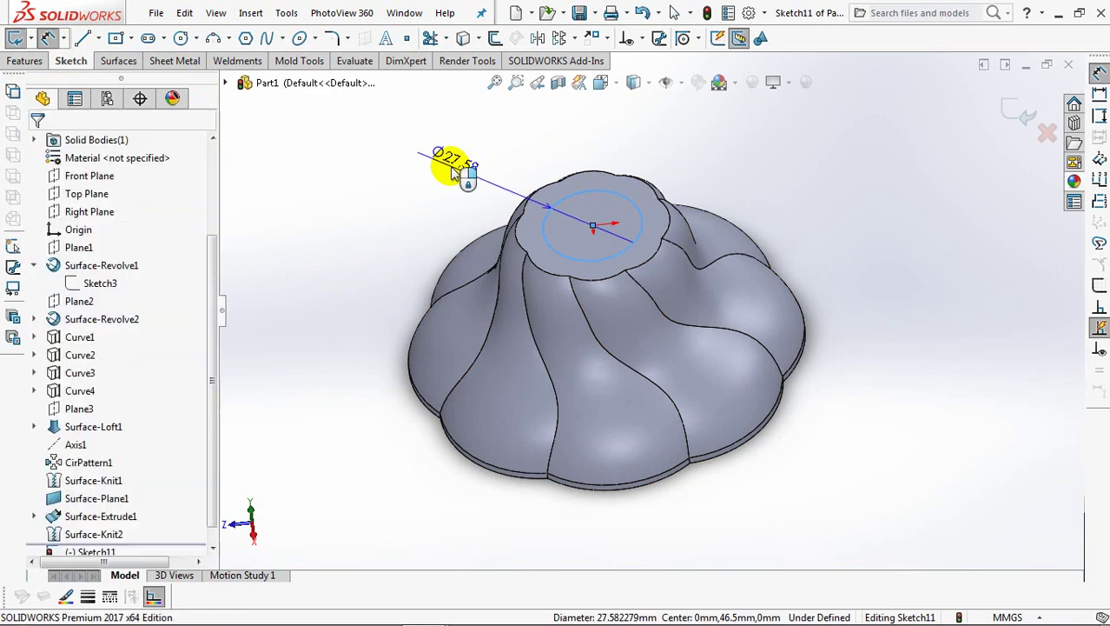
click(452, 171)
text(33)
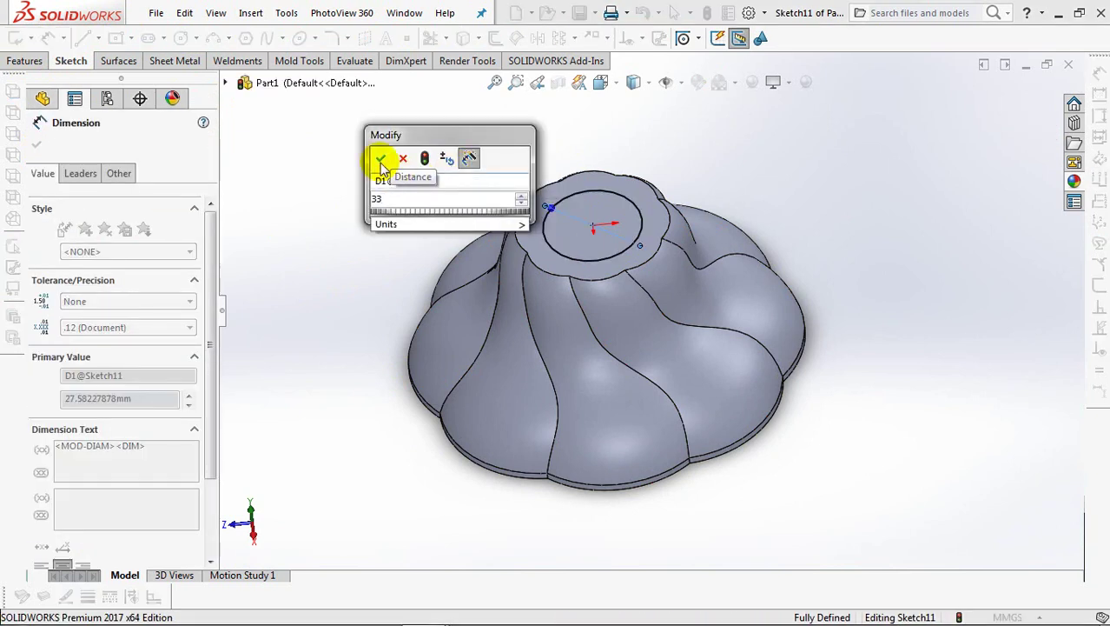
click(381, 157)
click(1013, 108)
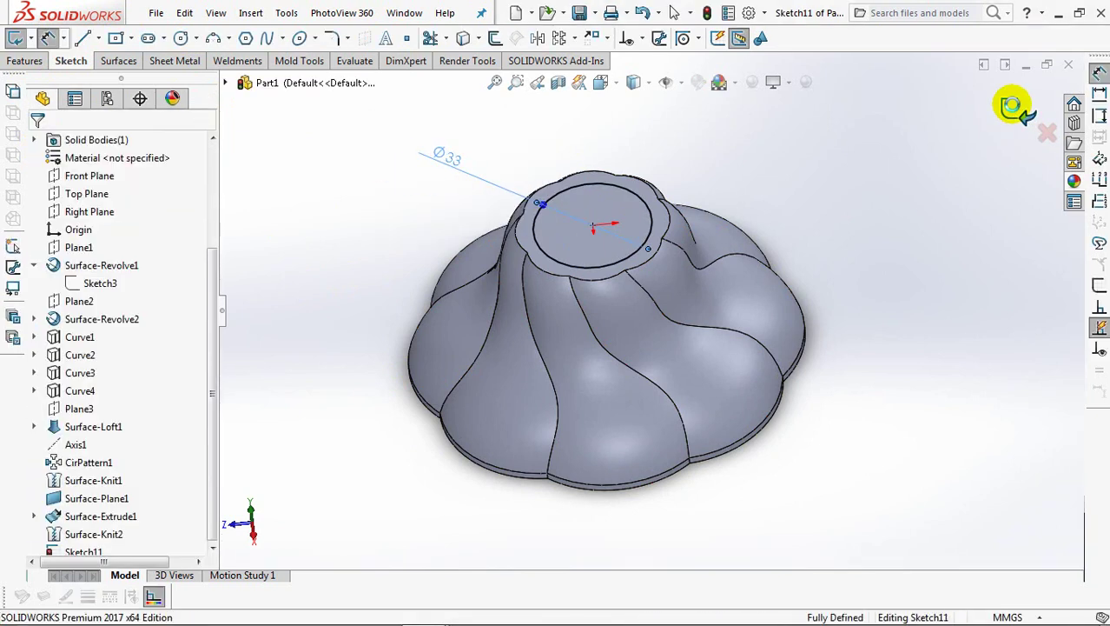
Cut the Ø33 circle 31 mm deep into the vase top
click(1013, 109)
text(31.00mm)
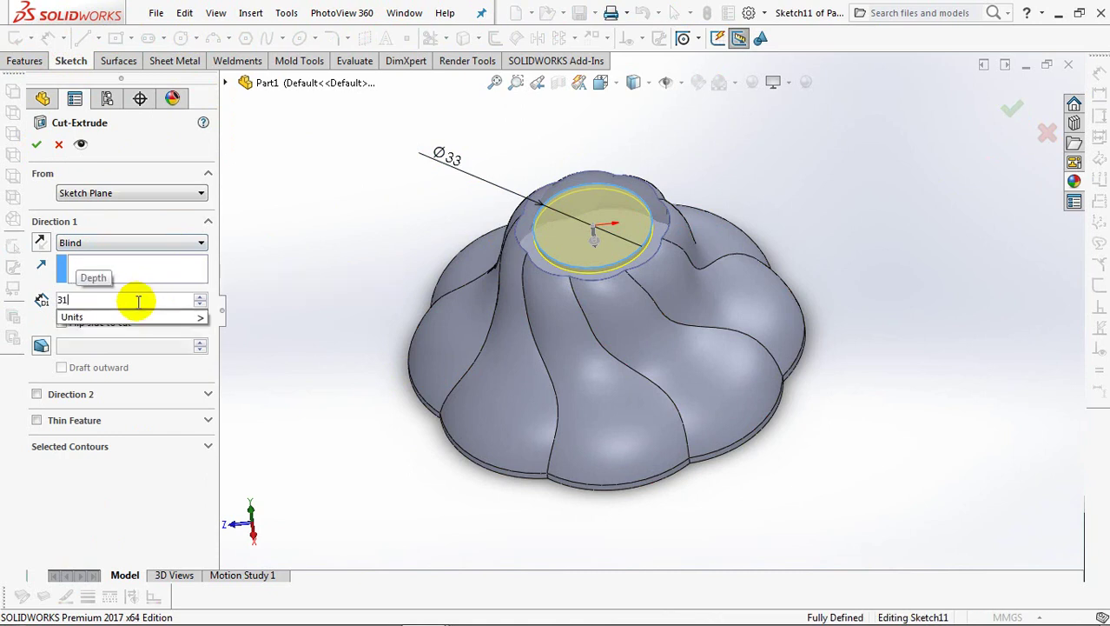
key(Return)
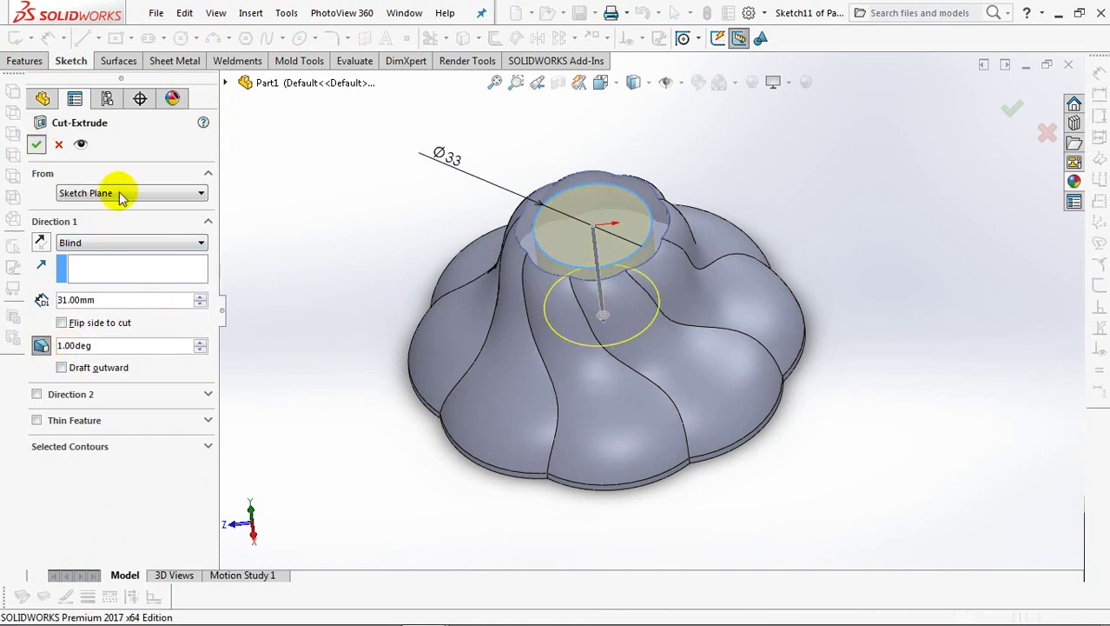
key(Return)
Chamfer the hole's top rim edge by 1 mm
click(280, 38)
click(283, 74)
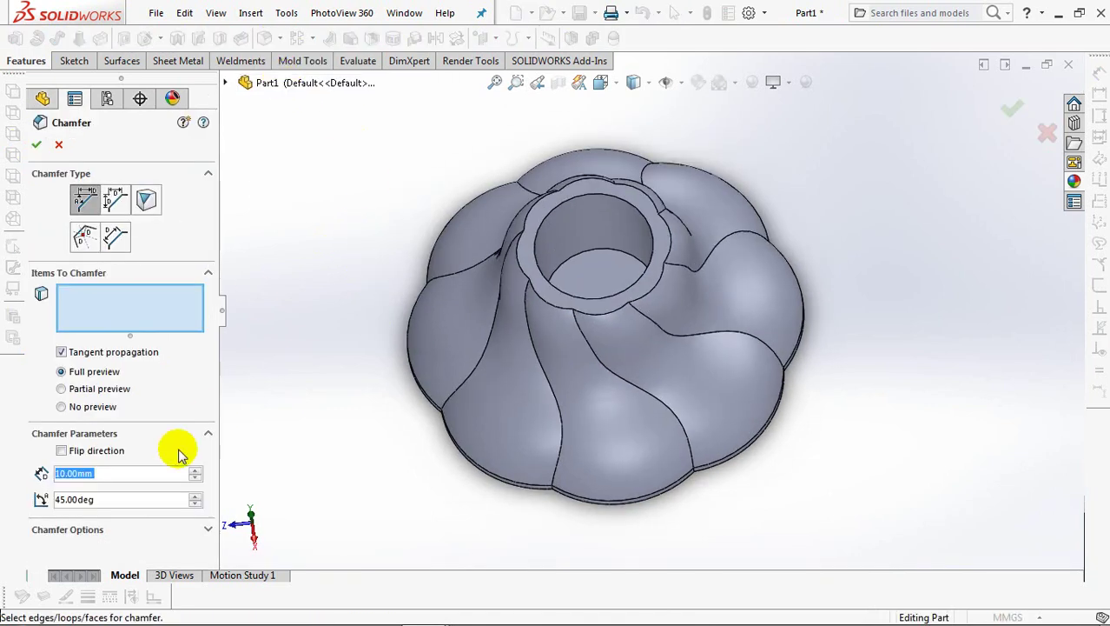
text(1)
click(126, 308)
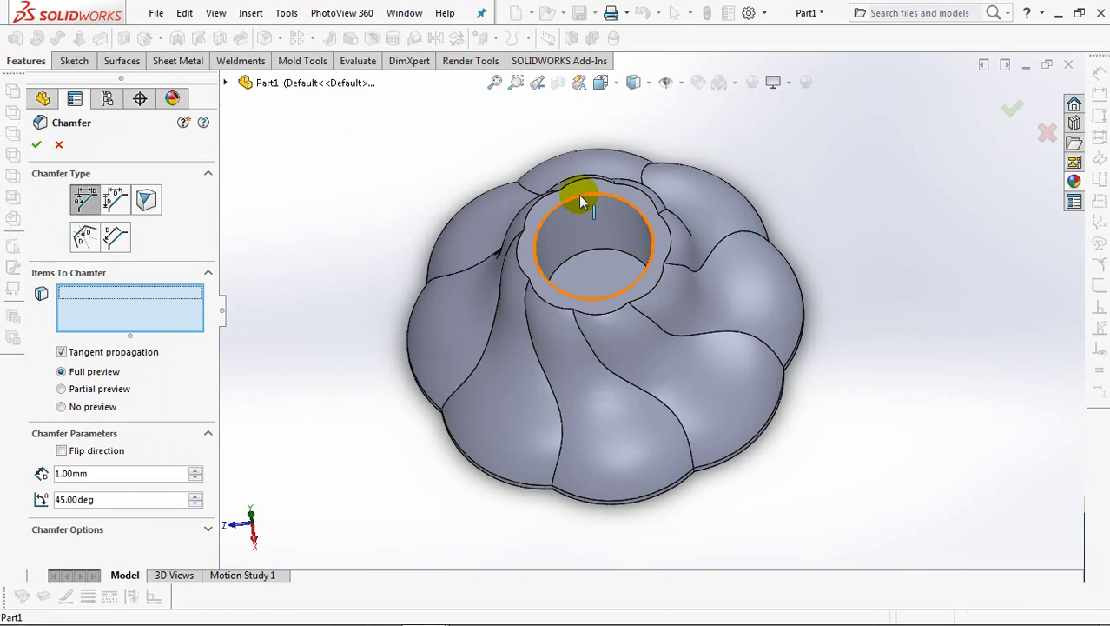
click(579, 194)
click(1012, 106)
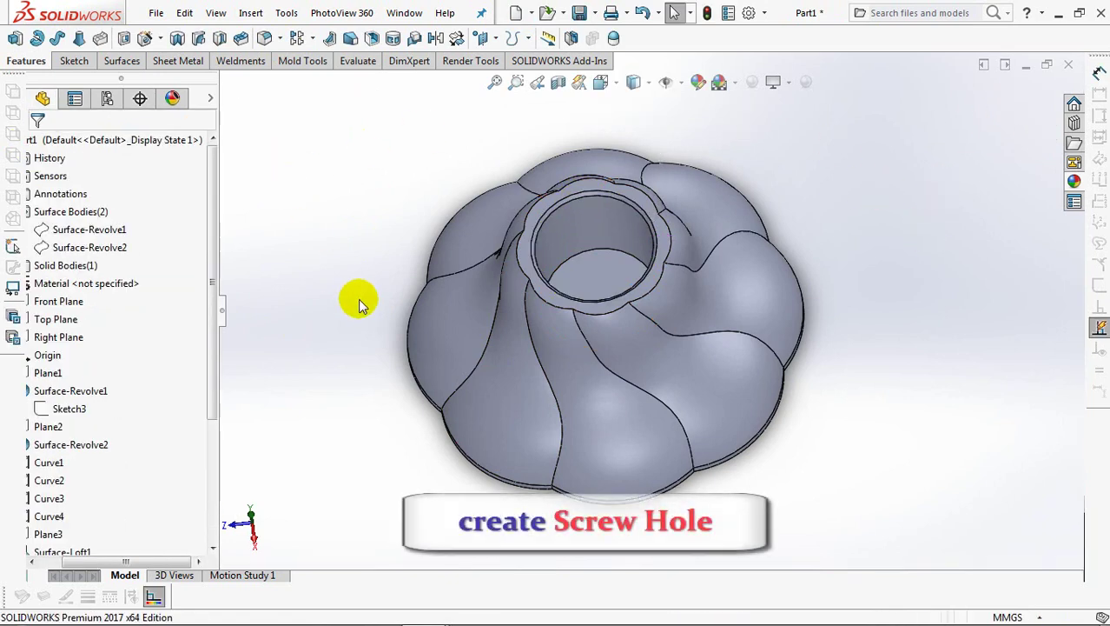
Start a cut sketch on the bottom face and draw a horizontal centerline from the origin
middle_drag(360, 299, 392, 92)
click(124, 38)
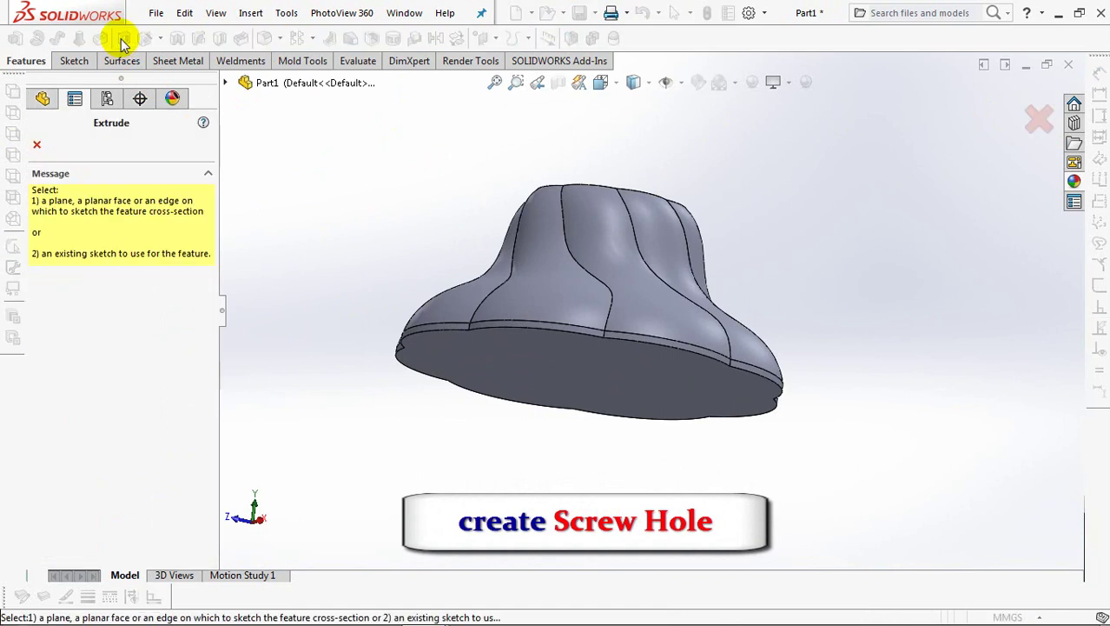
click(491, 382)
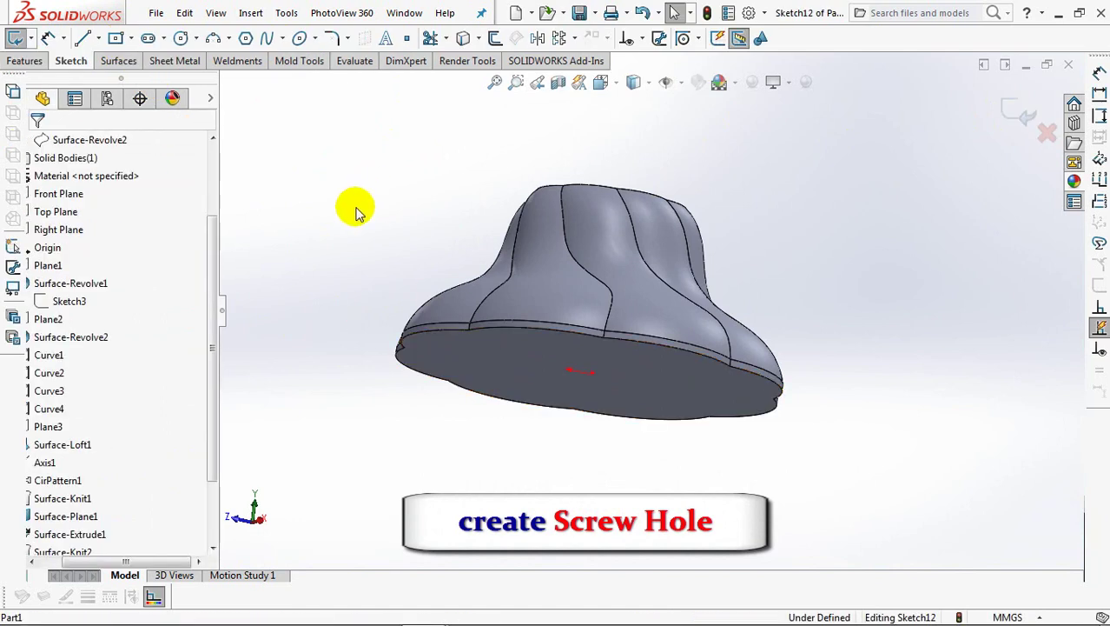
key(ctrl+8)
click(93, 39)
click(113, 76)
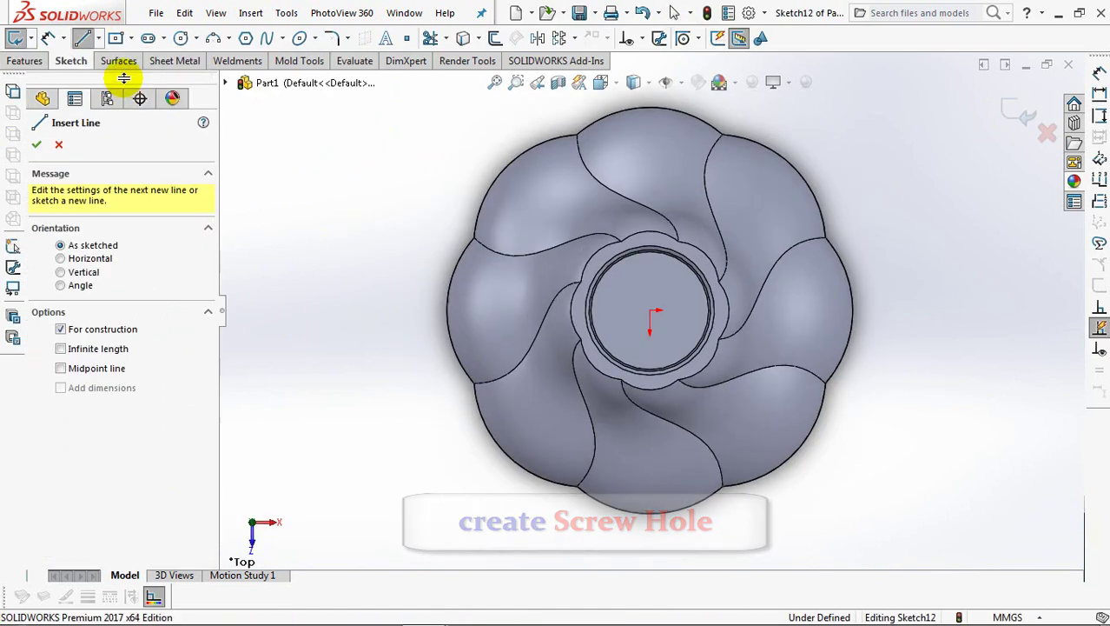
click(652, 311)
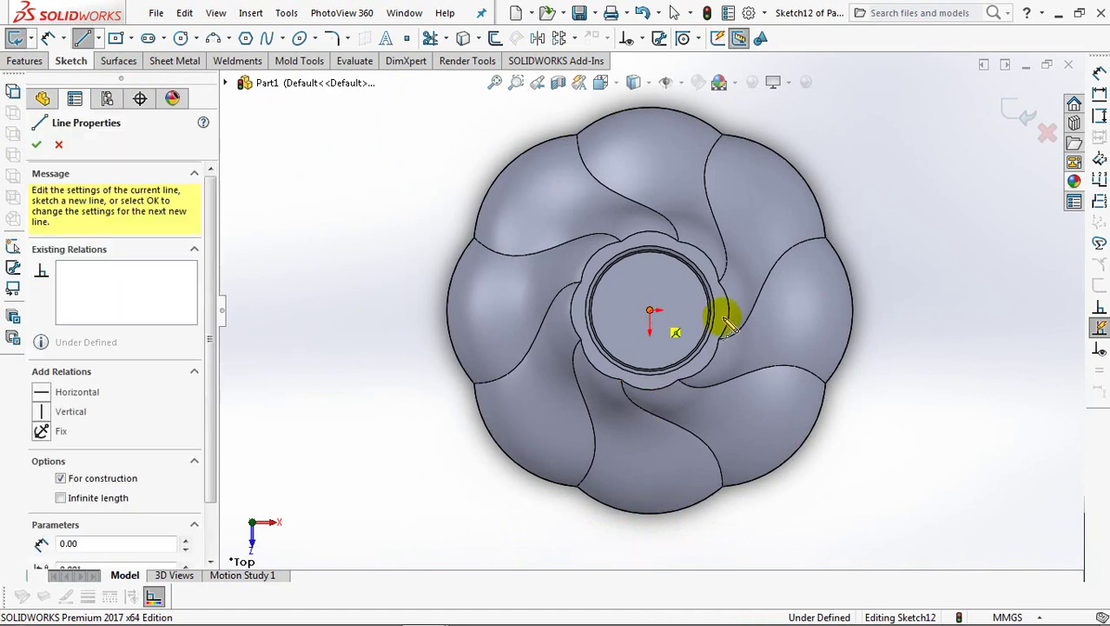
click(793, 310)
right_click(795, 313)
click(821, 320)
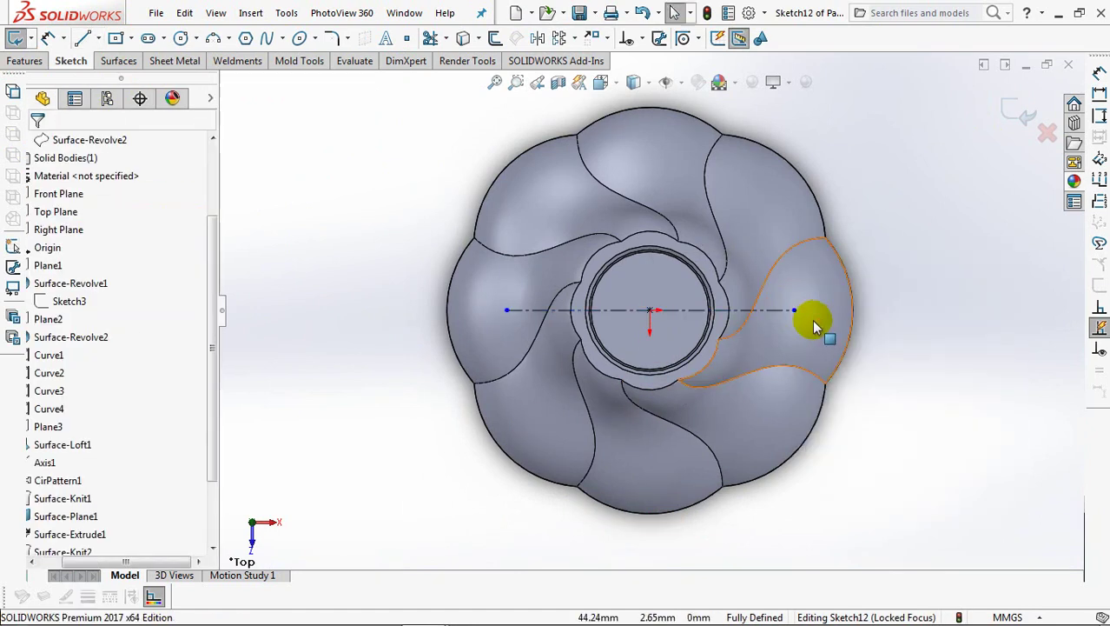
Draw two circles at the centerline's ends and make them equal
click(181, 38)
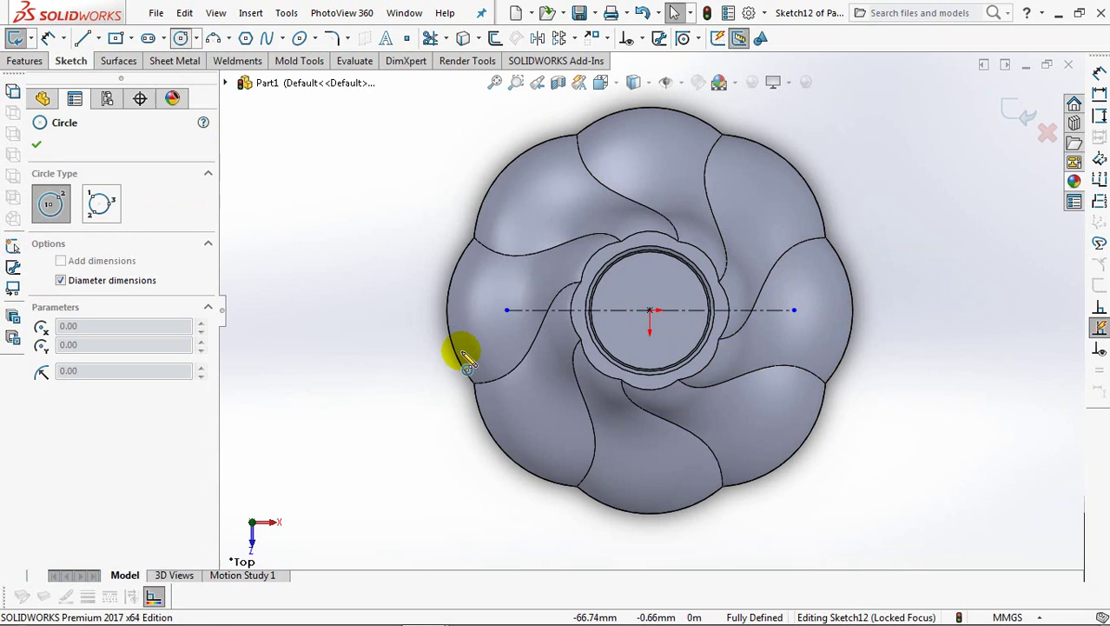
click(507, 310)
click(795, 310)
click(811, 314)
right_click(800, 311)
click(832, 330)
click(637, 39)
click(656, 77)
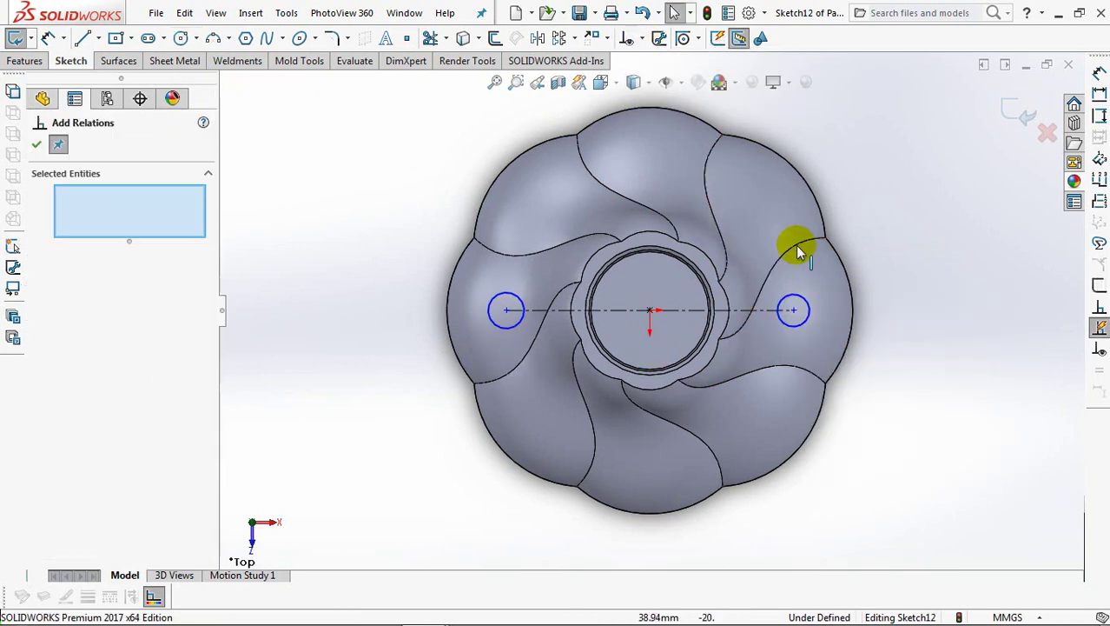
click(793, 295)
click(512, 303)
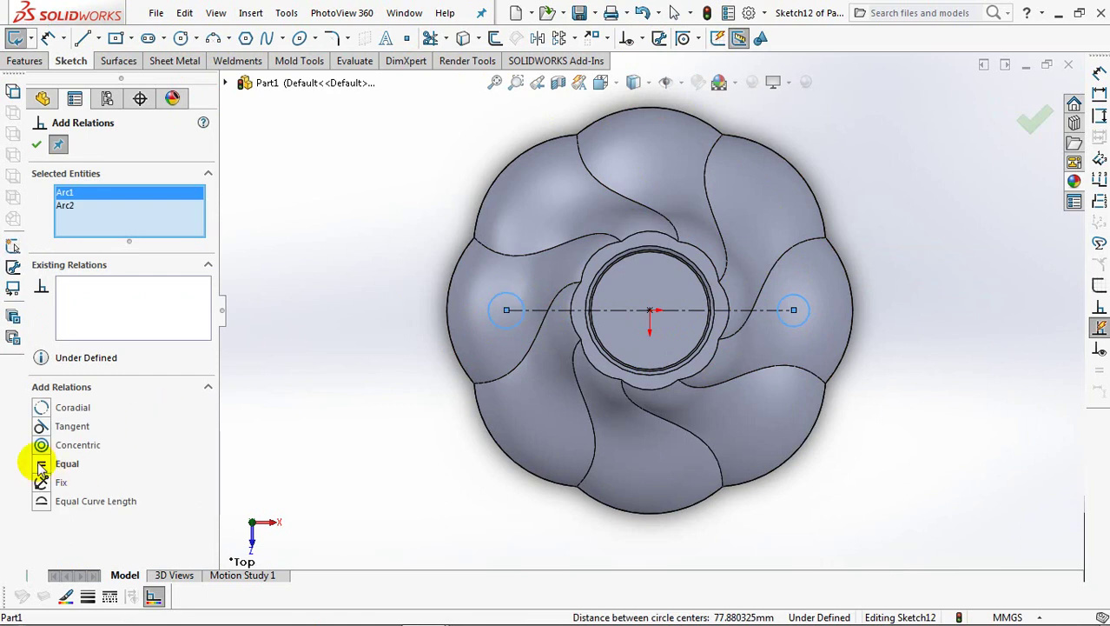
click(36, 146)
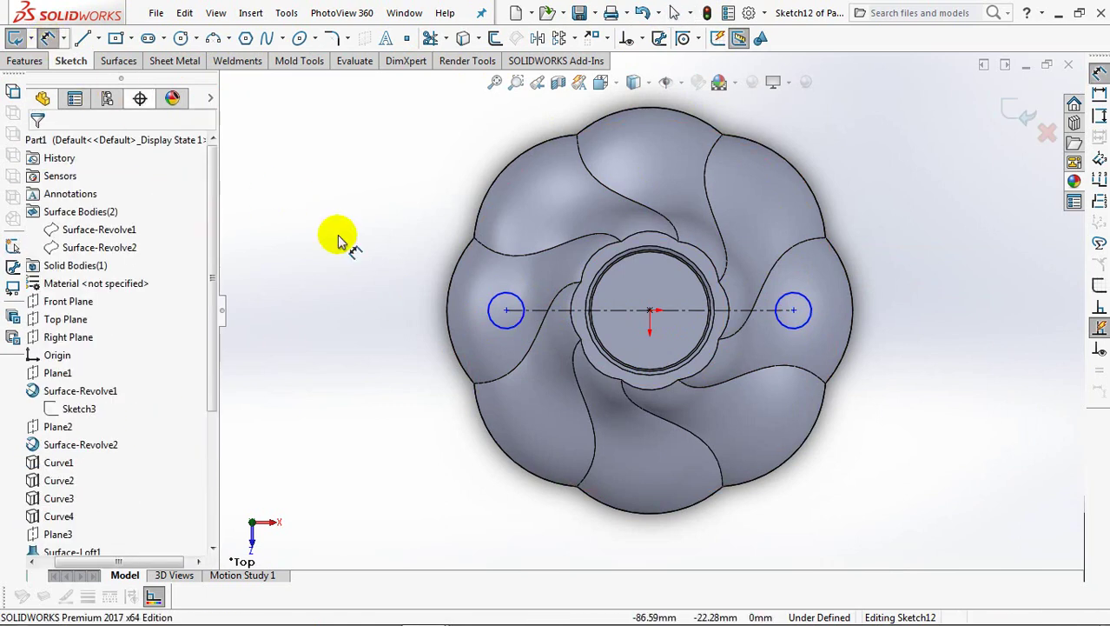
Dimension the circles to 8 mm diameter and their spacing to 74 mm
click(813, 325)
click(907, 309)
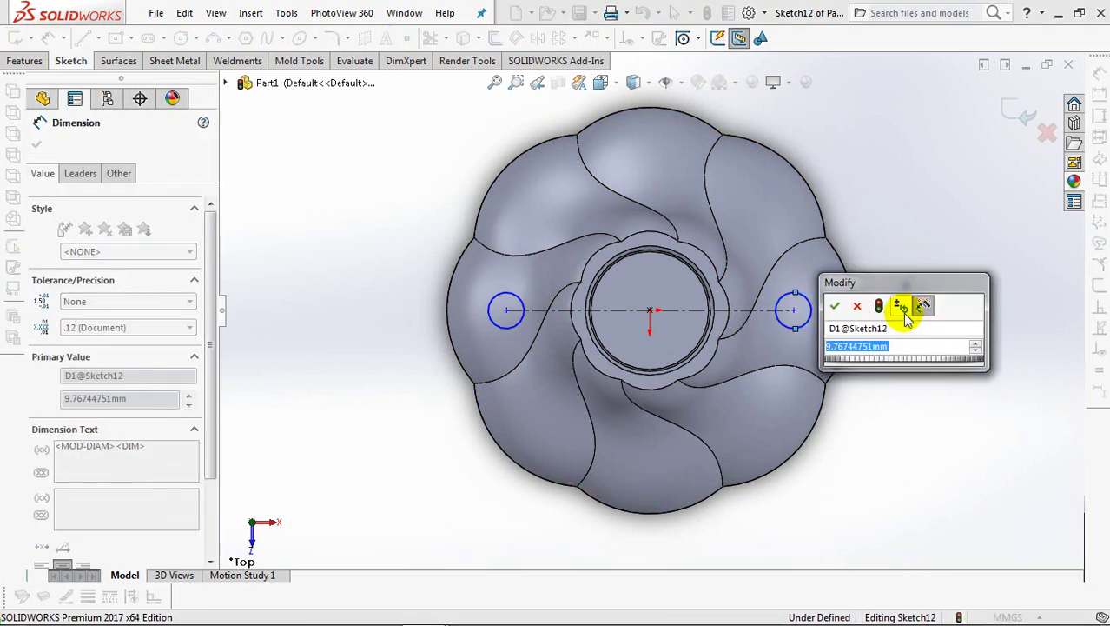
text(8)
click(834, 305)
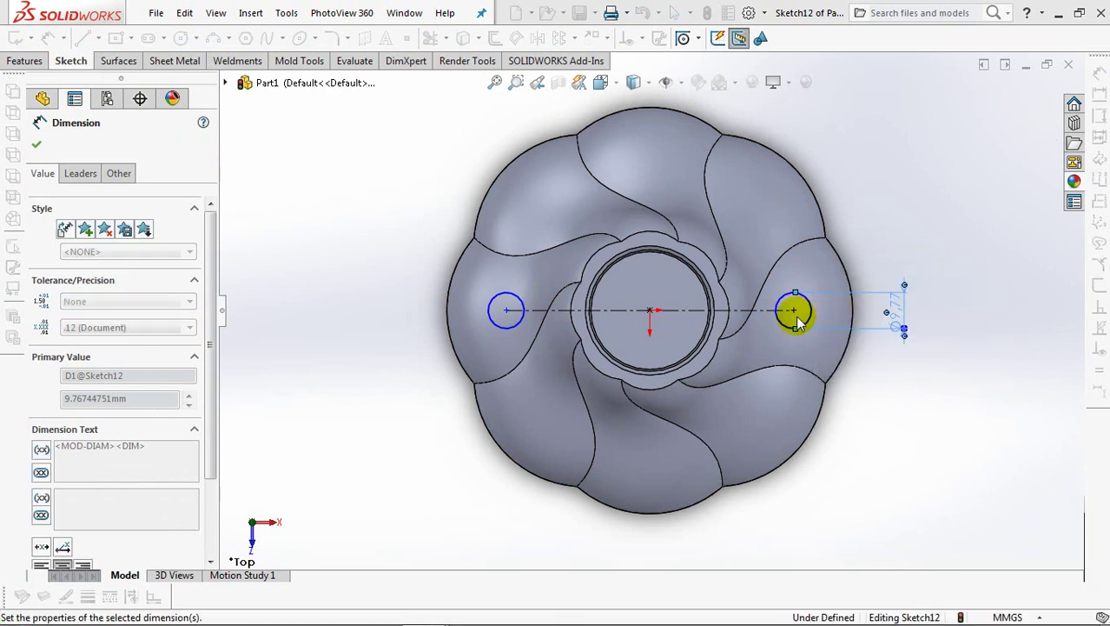
click(684, 311)
scroll(684, 311, up, 2)
click(645, 130)
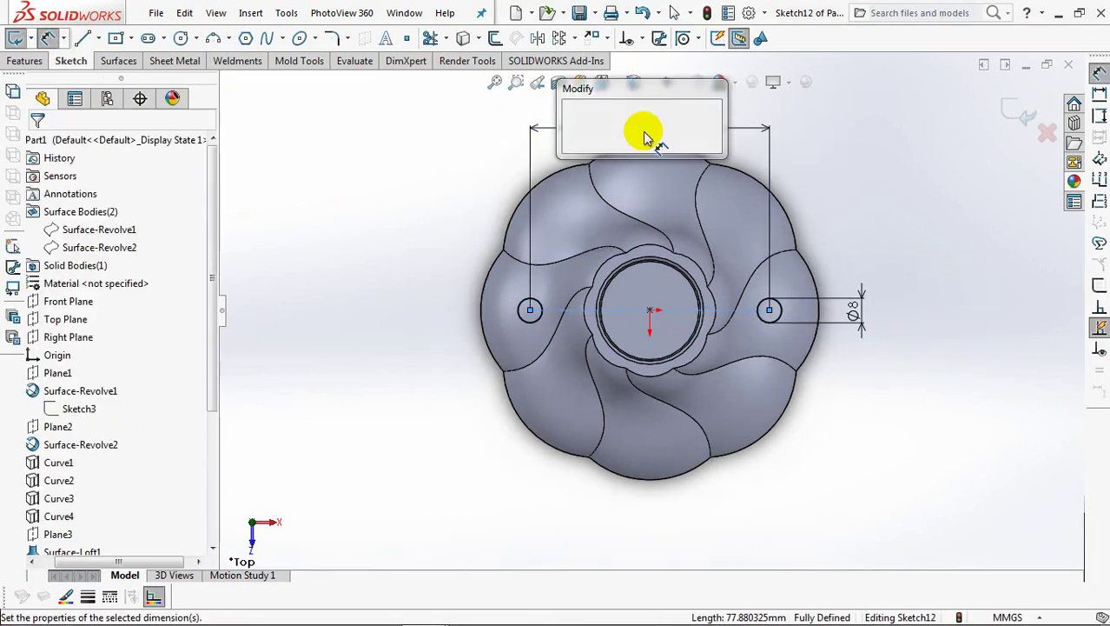
text(74)
click(574, 122)
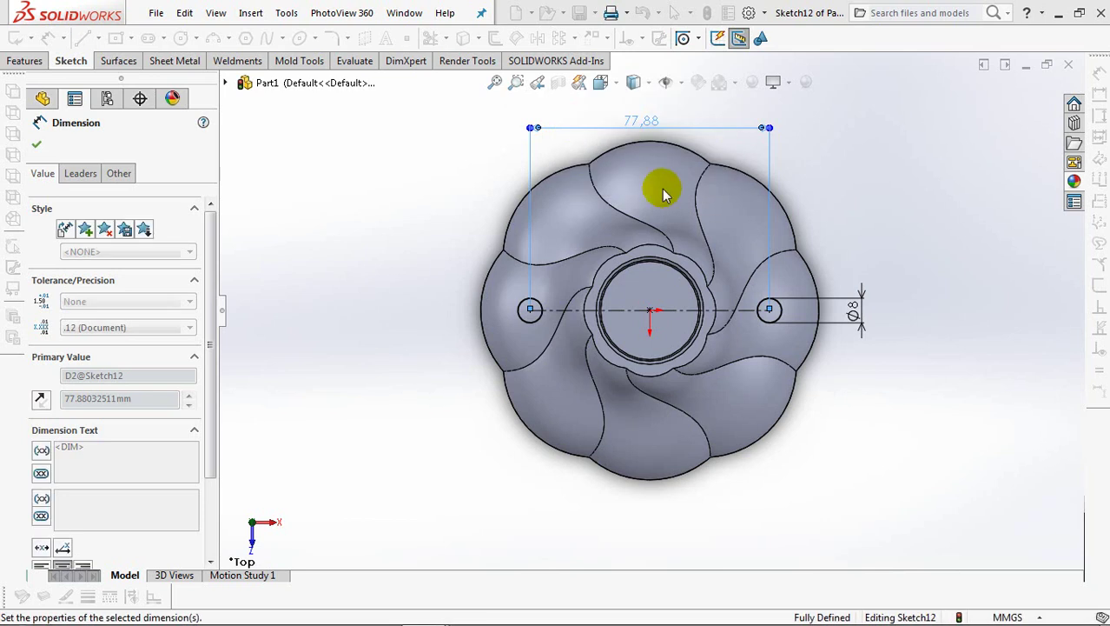
Set the cut to start from a 3 mm offset and run Through All
middle_drag(918, 396, 893, 322)
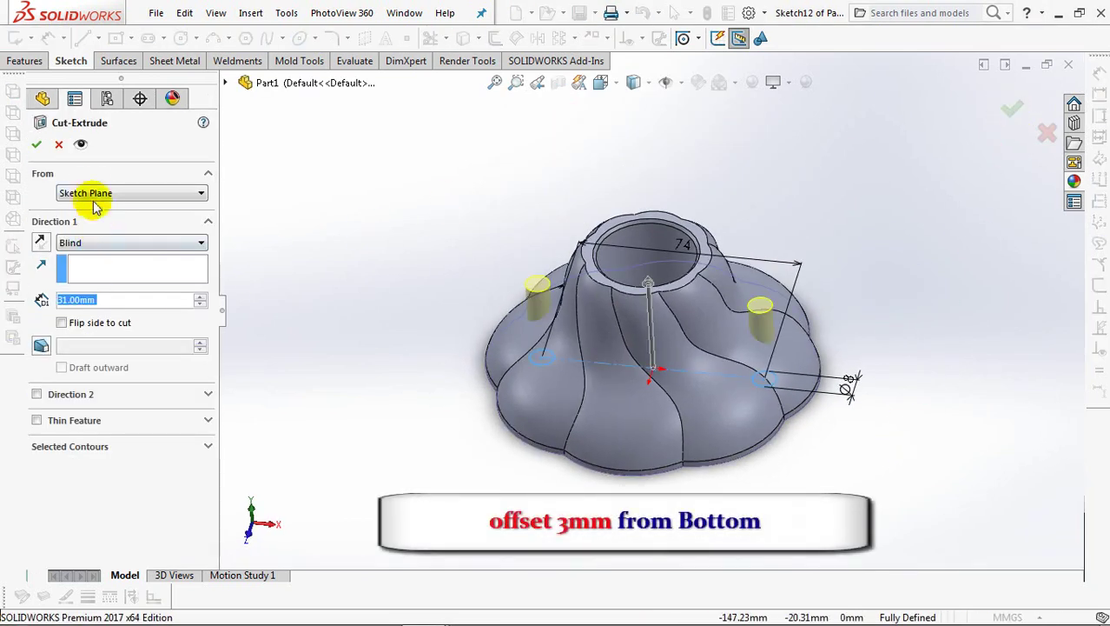
click(90, 198)
click(92, 240)
text(3)
key(Return)
click(119, 272)
click(121, 289)
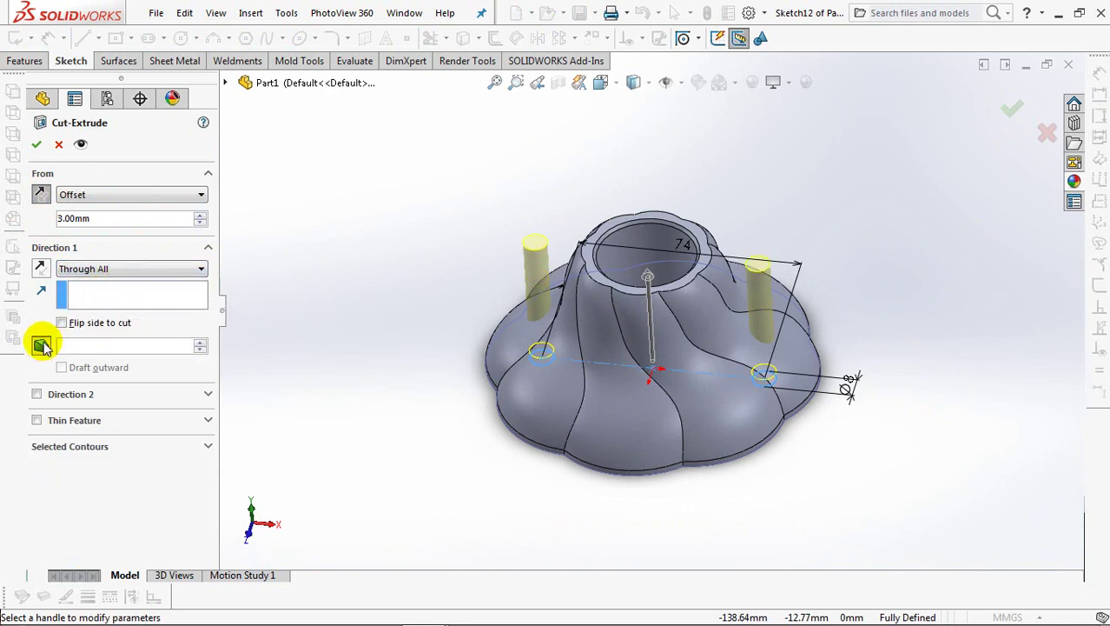
mouse_move(328, 402)
middle_down()
mouse_move(349, 268)
mouse_move(334, 354)
mouse_move(324, 346)
middle_up()
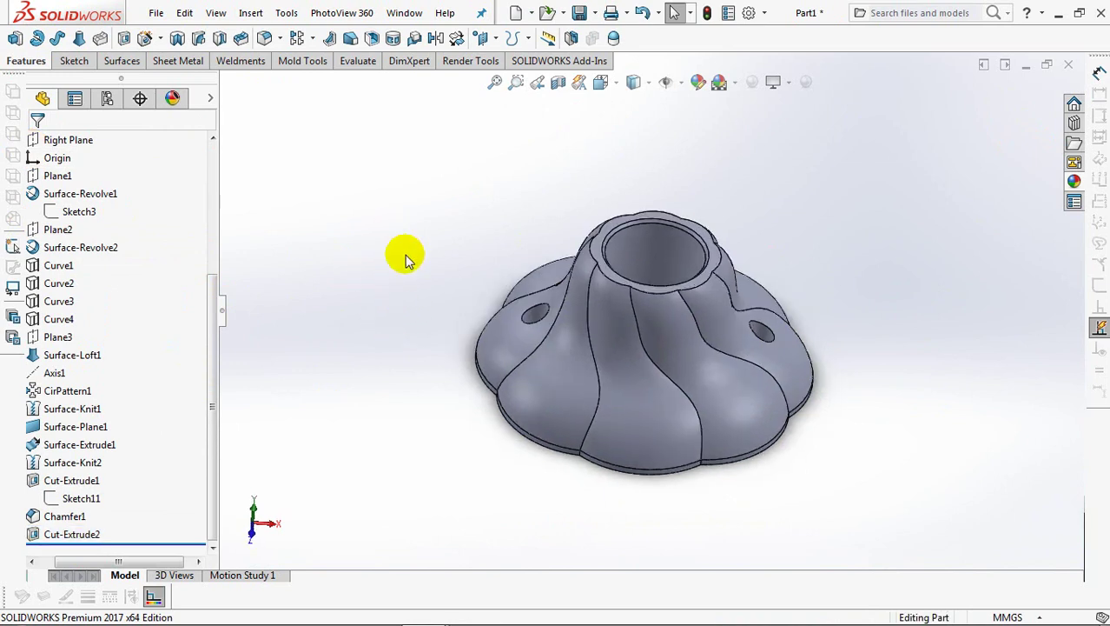
Shell the vase with 1.5 mm walls, removing the bottom face
middle_drag(417, 288, 463, 130)
click(367, 37)
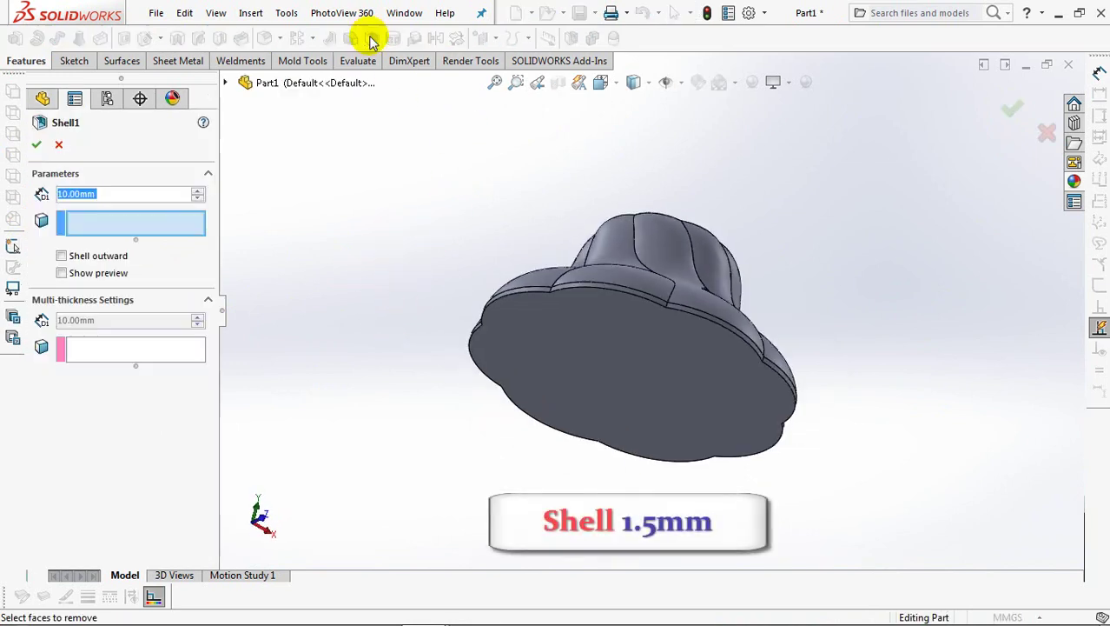
text(1.5)
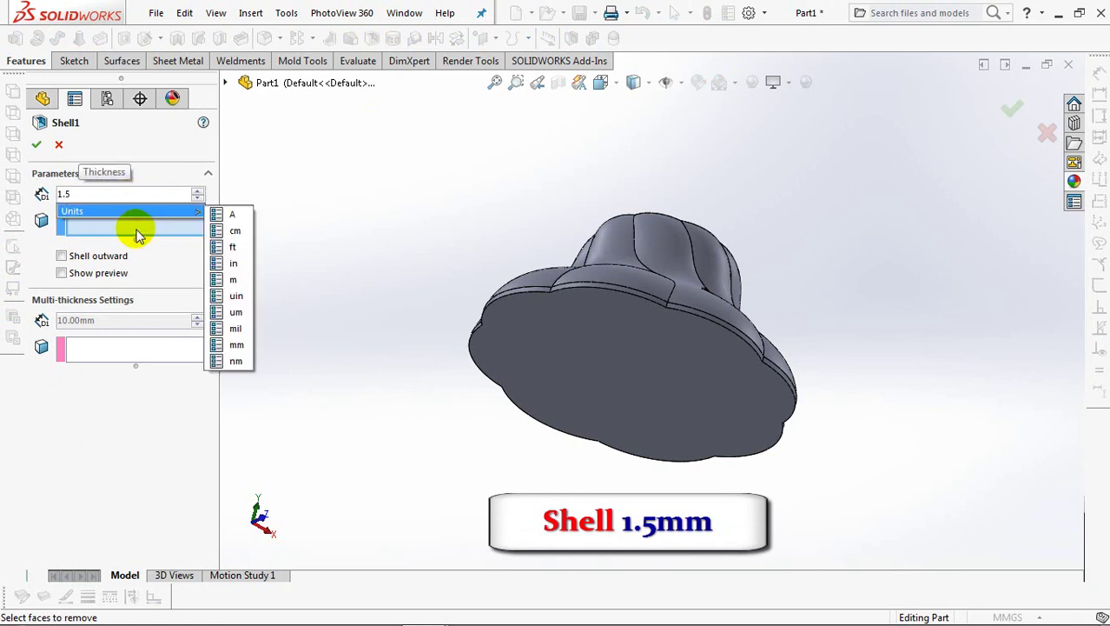
click(571, 363)
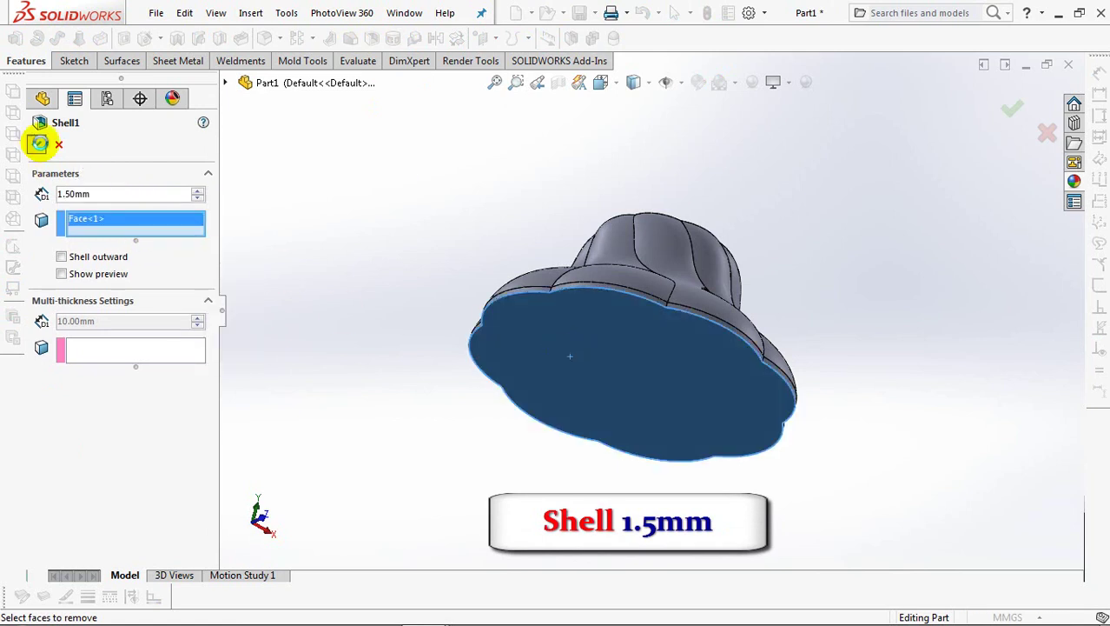
click(39, 143)
mouse_move(364, 267)
middle_down()
mouse_move(391, 367)
mouse_move(379, 229)
mouse_move(399, 310)
mouse_move(399, 242)
mouse_move(404, 293)
mouse_move(424, 305)
mouse_move(329, 214)
mouse_move(436, 170)
mouse_move(443, 155)
middle_up()
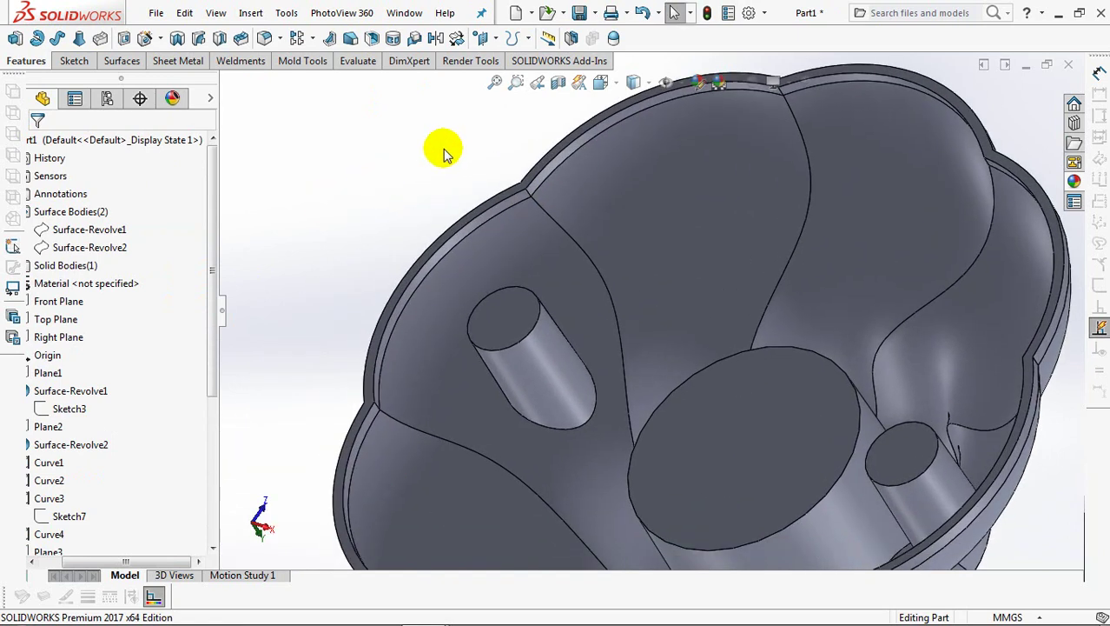
Start Delete Face with Delete and Patch and select seven rim faces around the shell's bottom
click(119, 66)
click(286, 40)
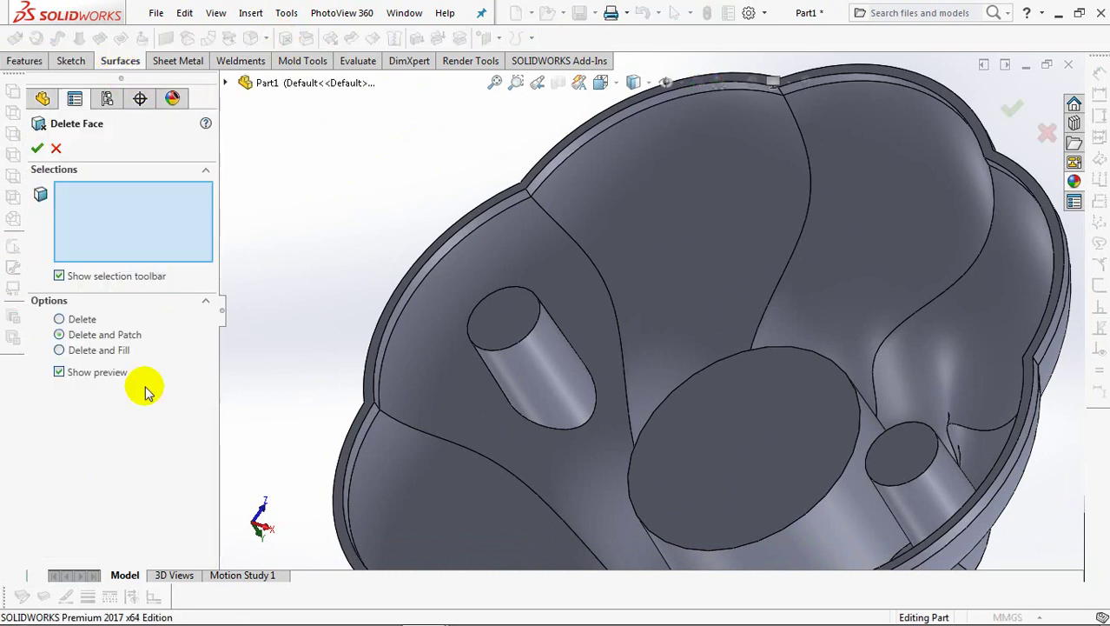
click(389, 333)
click(544, 172)
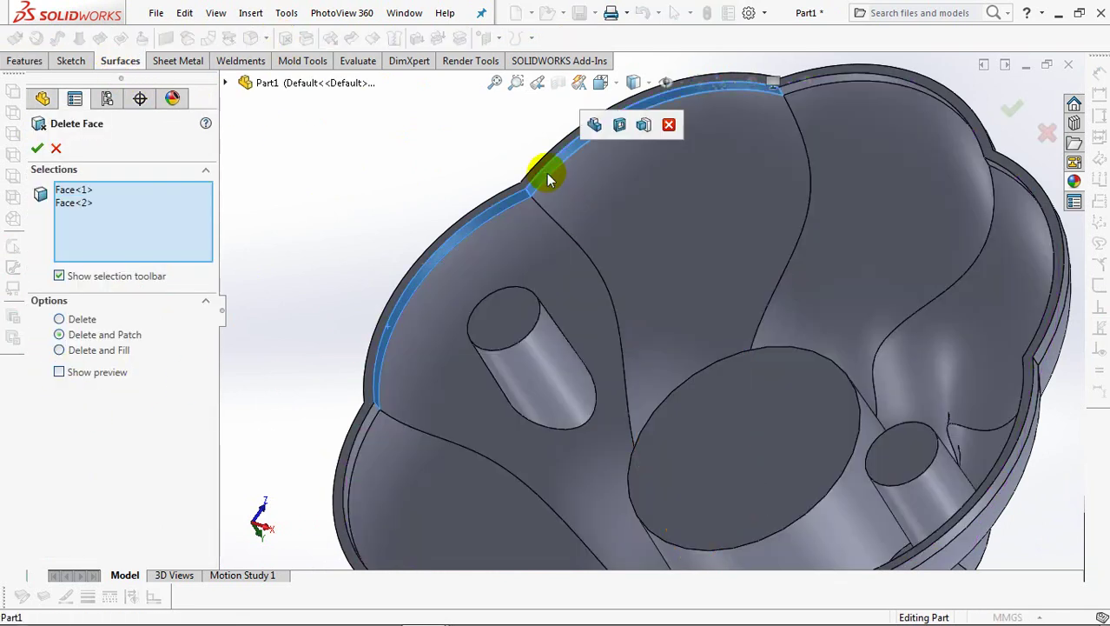
mouse_move(768, 151)
middle_down()
mouse_move(744, 149)
mouse_move(949, 228)
middle_up()
click(744, 148)
click(961, 198)
mouse_move(798, 355)
middle_down()
mouse_move(842, 413)
mouse_move(756, 355)
mouse_move(843, 255)
mouse_move(735, 486)
mouse_move(650, 471)
mouse_move(637, 417)
mouse_move(589, 470)
middle_up()
click(843, 287)
click(736, 485)
click(589, 470)
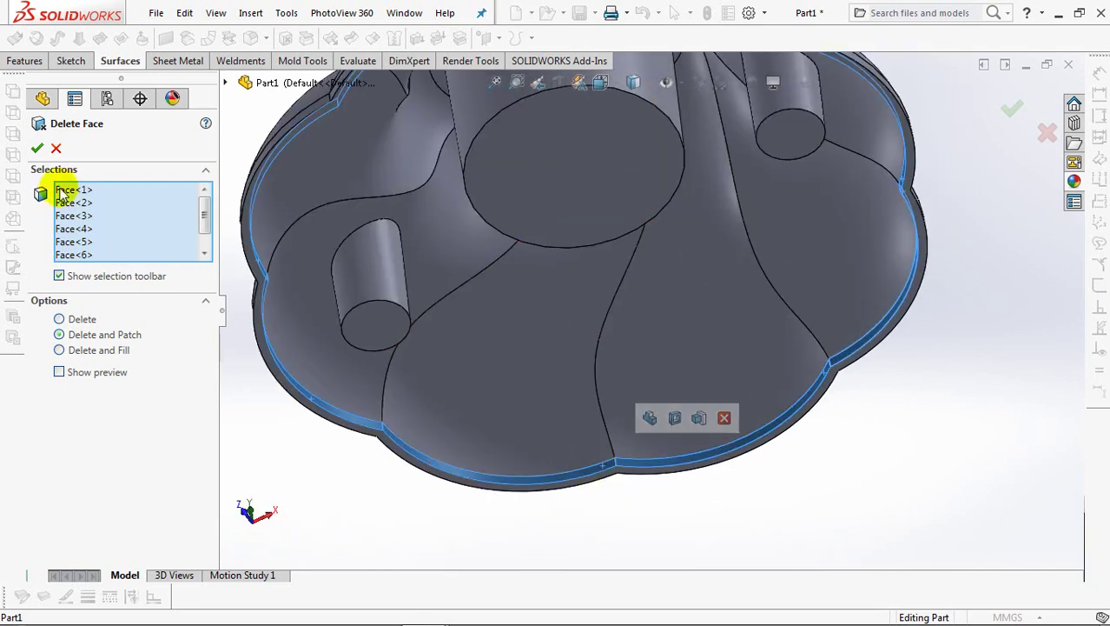
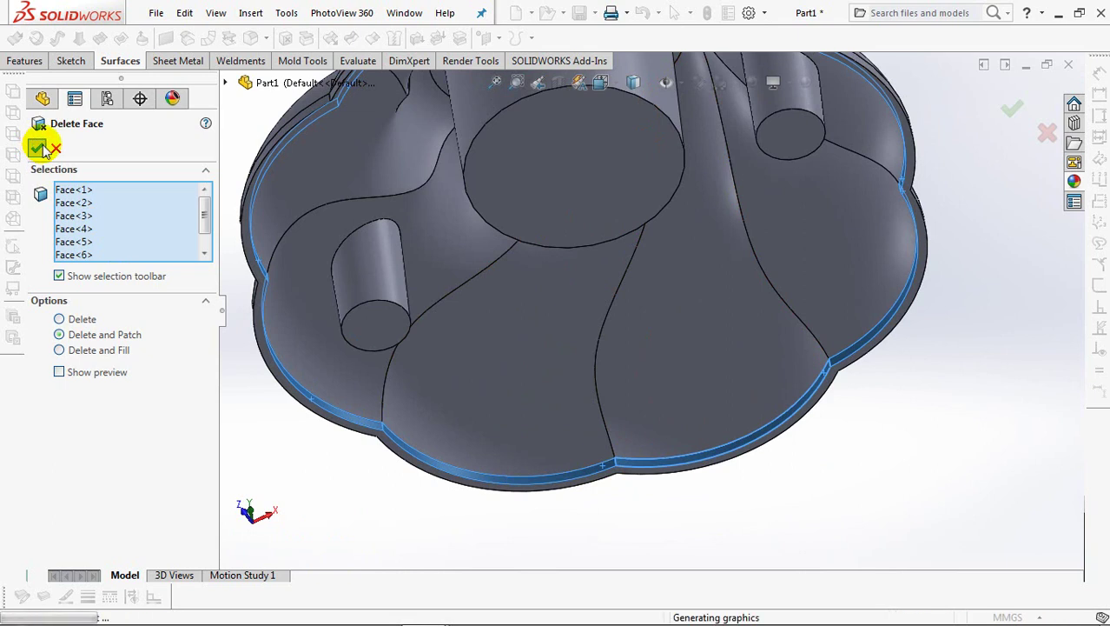
Round the eight connected curved groove edges inside the shell with a 1.5 mm fillet
mouse_move(513, 501)
middle_down()
mouse_move(488, 342)
mouse_move(471, 352)
middle_up()
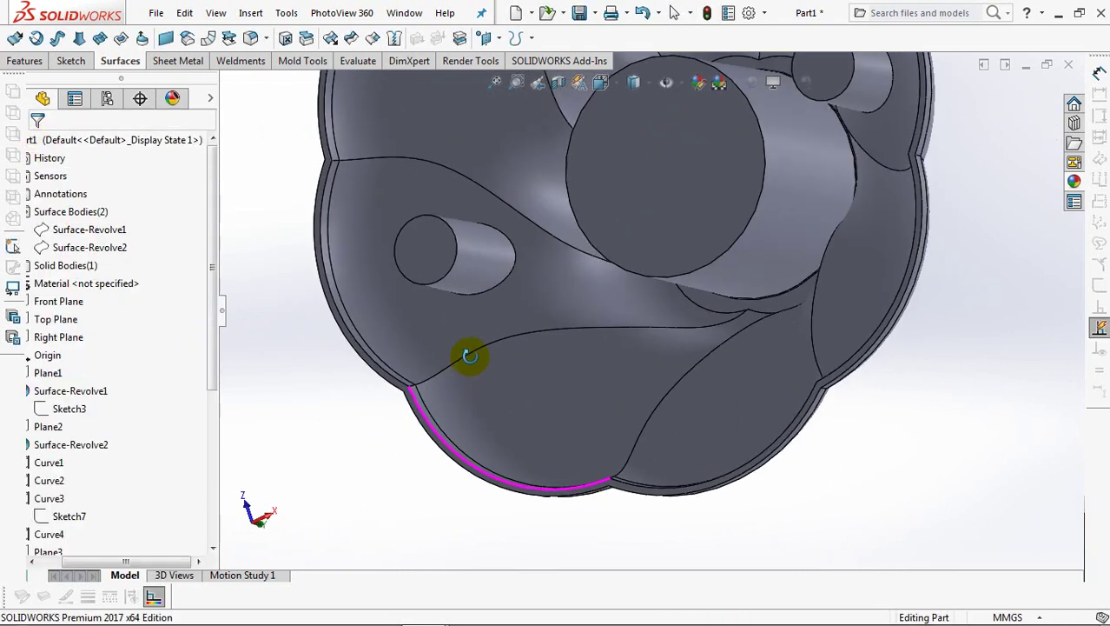
click(250, 39)
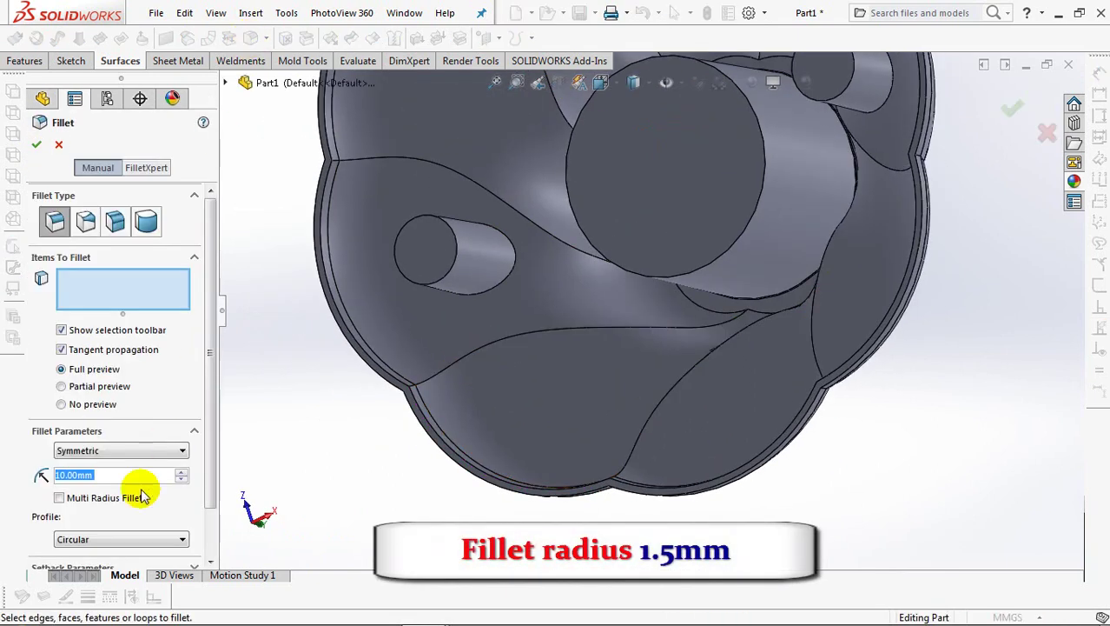
text(1)
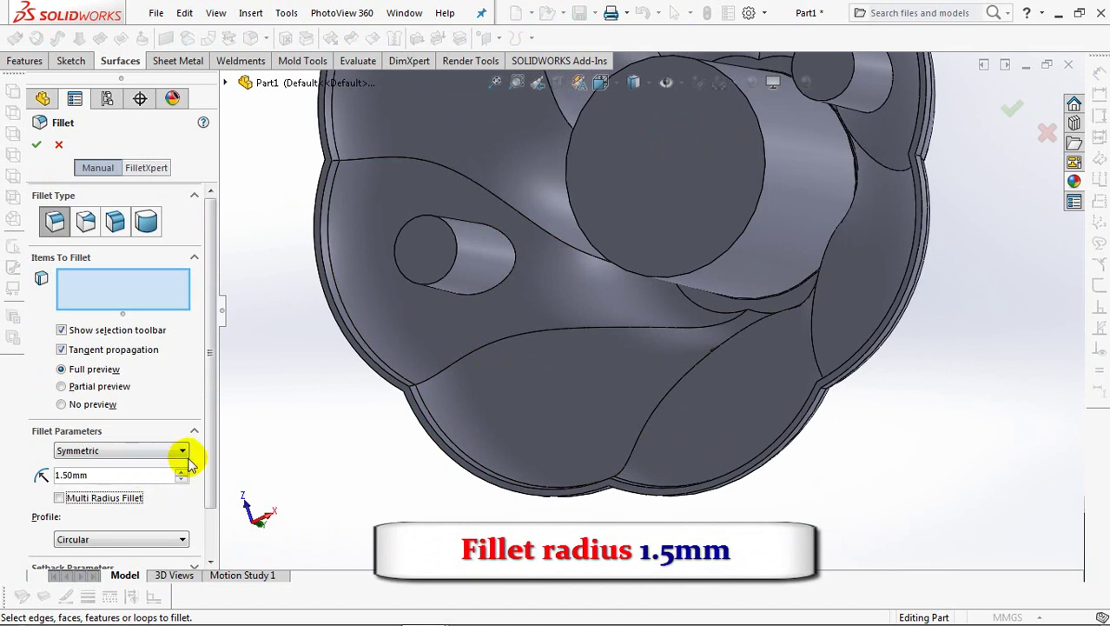
click(455, 365)
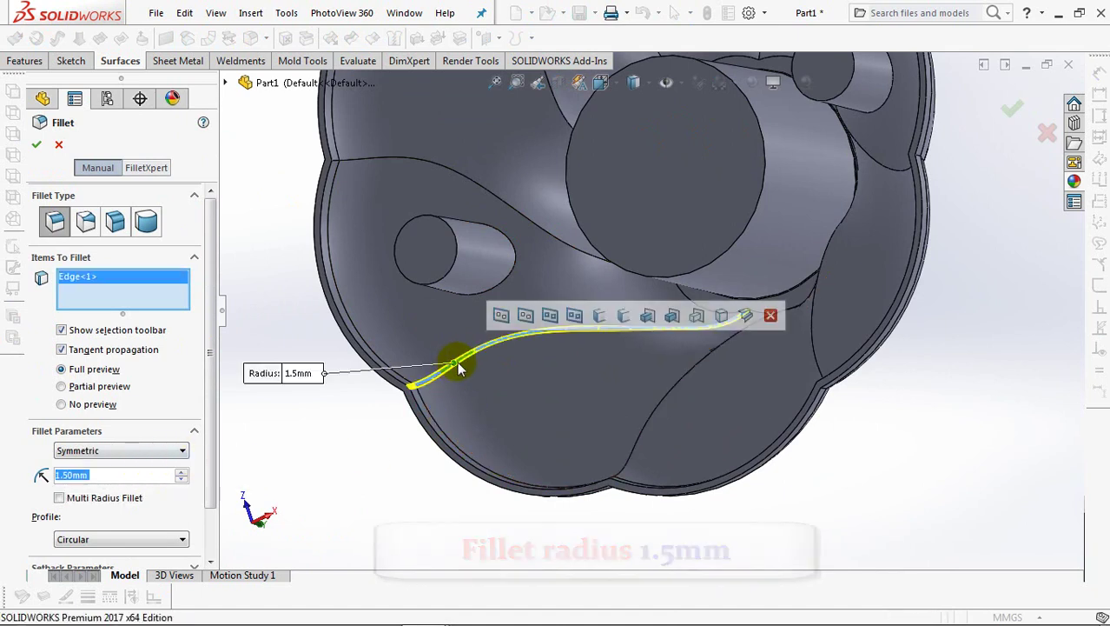
click(601, 316)
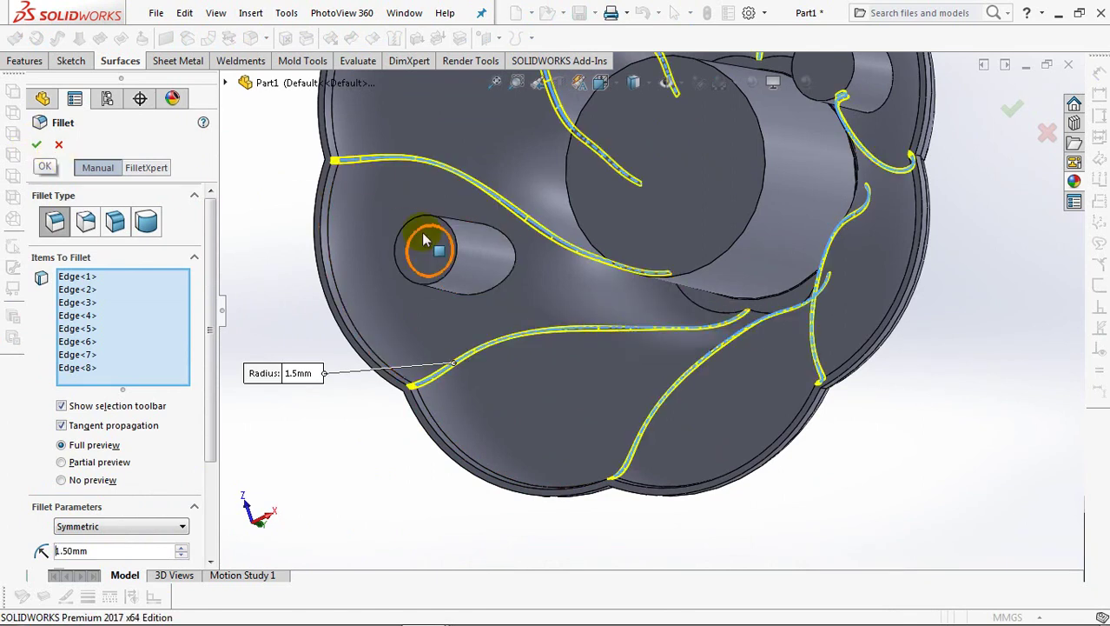
middle_drag(425, 241, 315, 302)
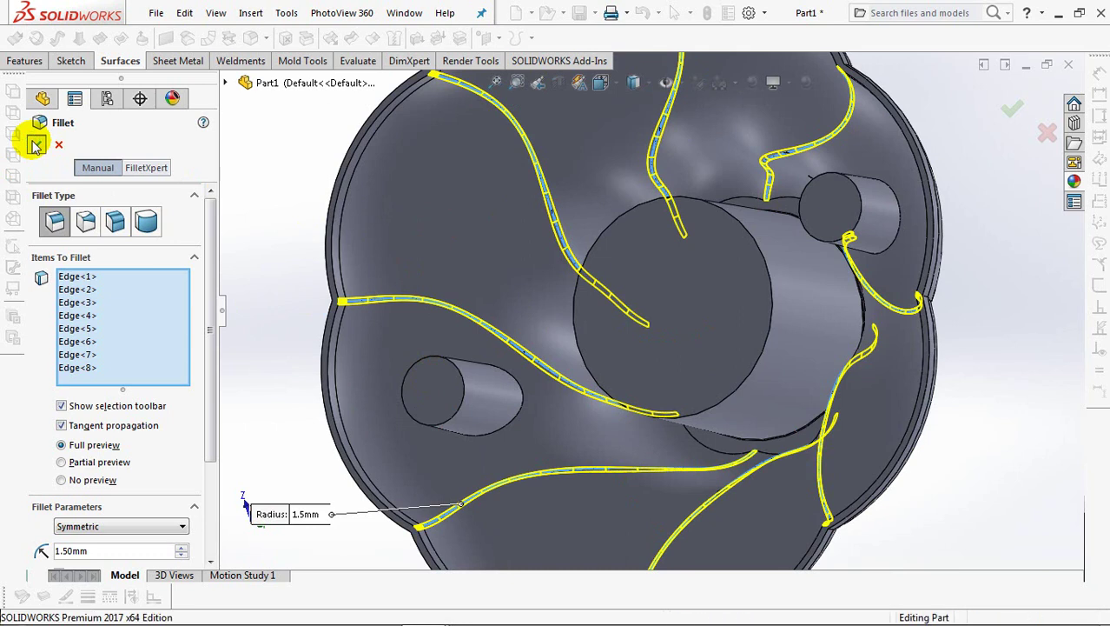
click(36, 146)
mouse_move(290, 257)
middle_down()
mouse_move(649, 389)
mouse_move(595, 352)
mouse_move(301, 216)
mouse_move(344, 112)
middle_up()
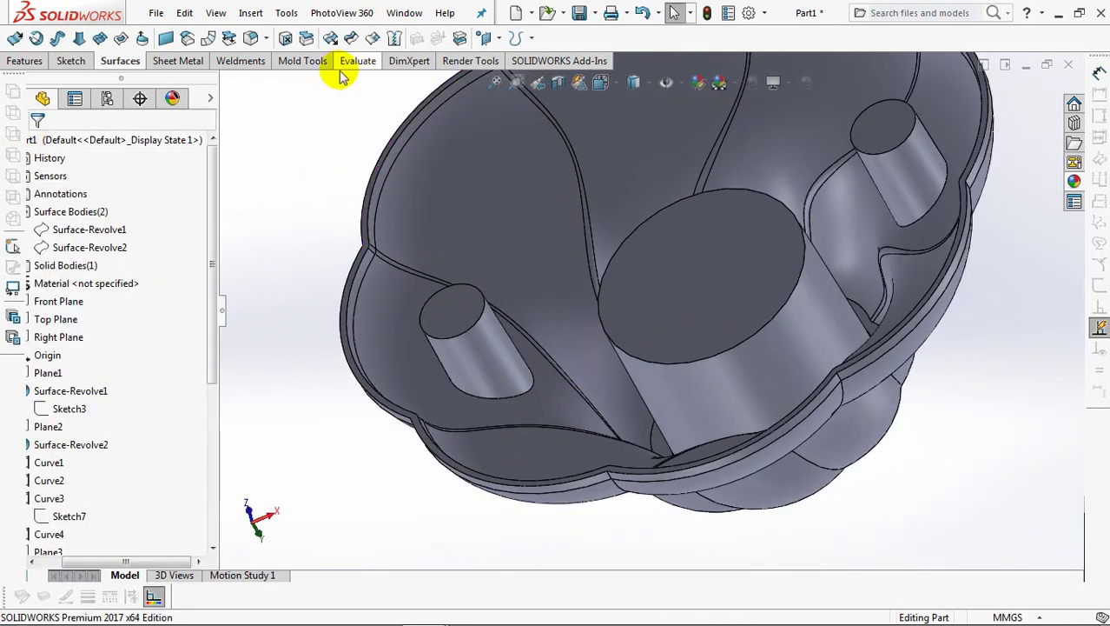
Measure the gap between a small pin's top face and the rim face
click(351, 68)
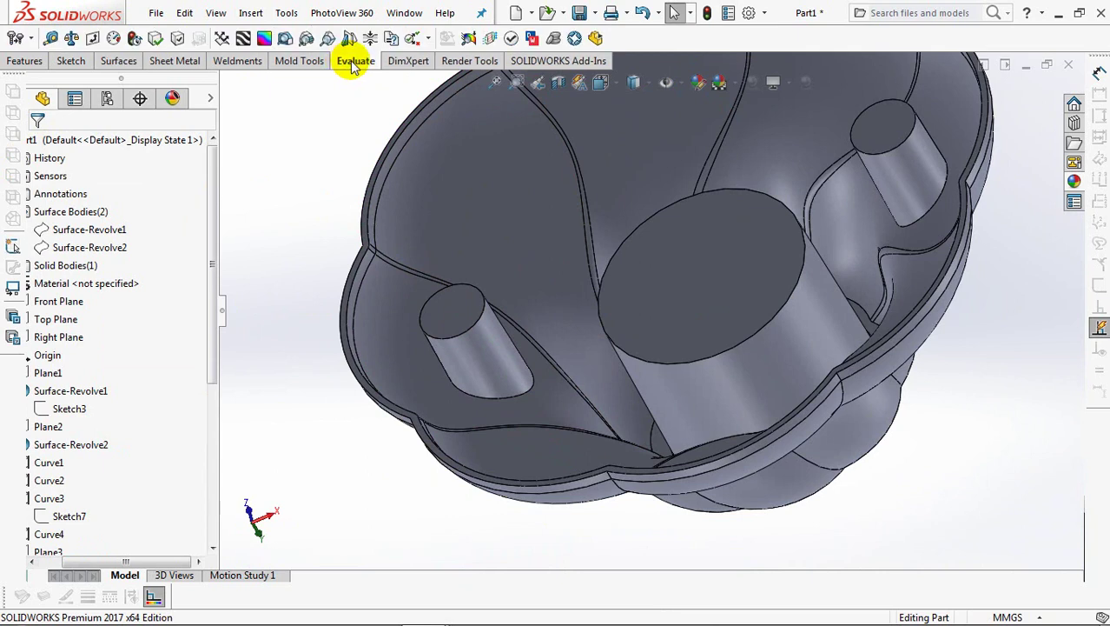
click(50, 38)
click(443, 305)
mouse_move(442, 280)
ctrl+middle_down()
mouse_move(512, 255)
mouse_move(576, 289)
ctrl+middle_up()
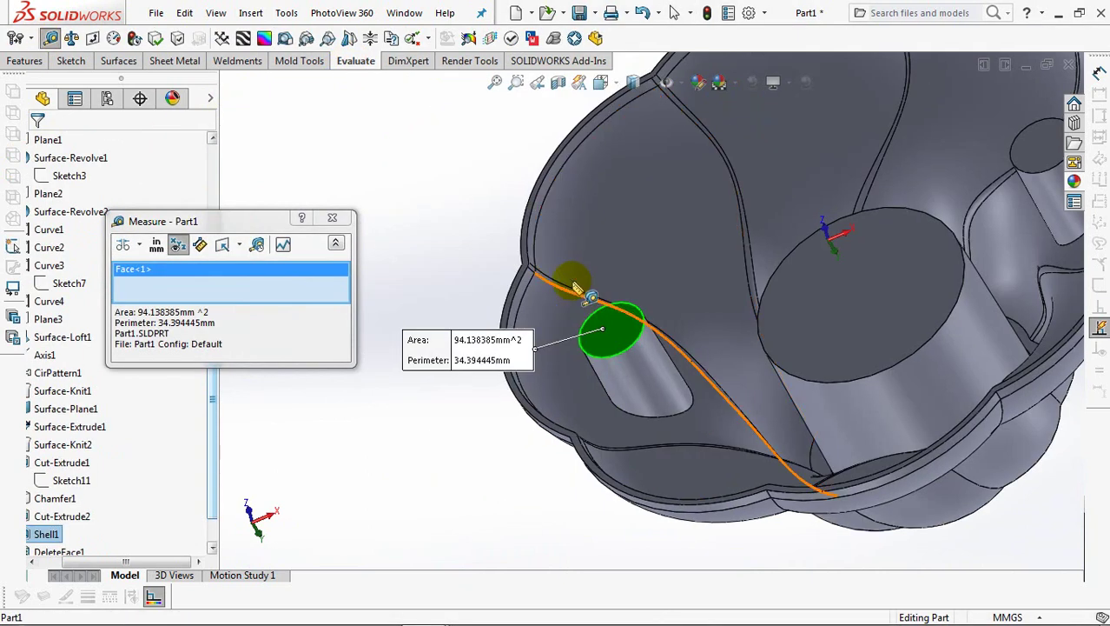
scroll(576, 289, down, 3)
click(487, 201)
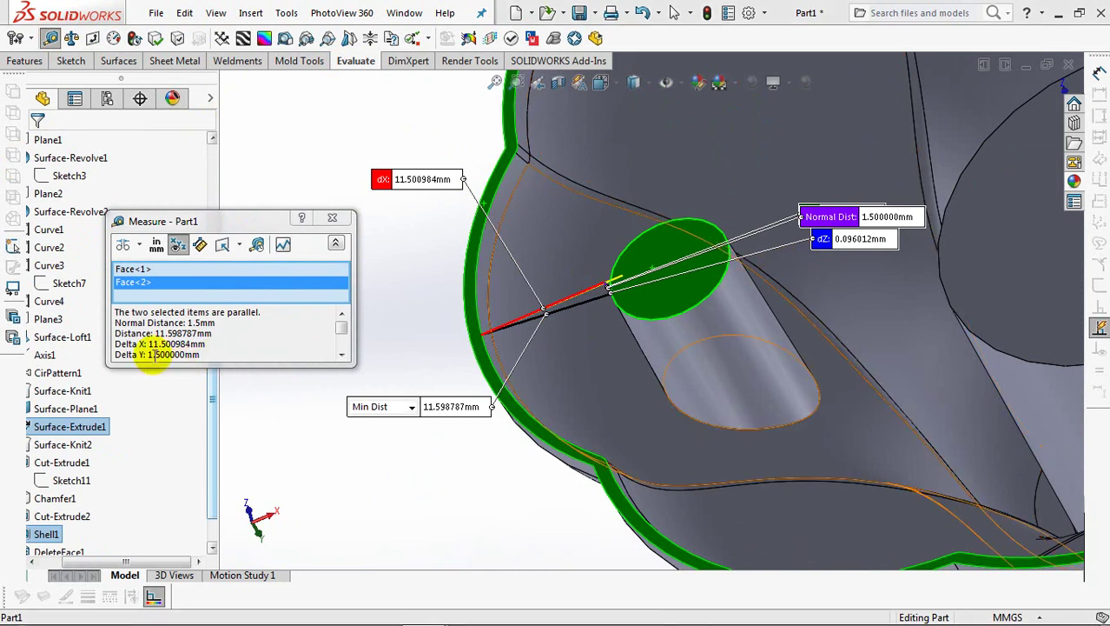
click(332, 217)
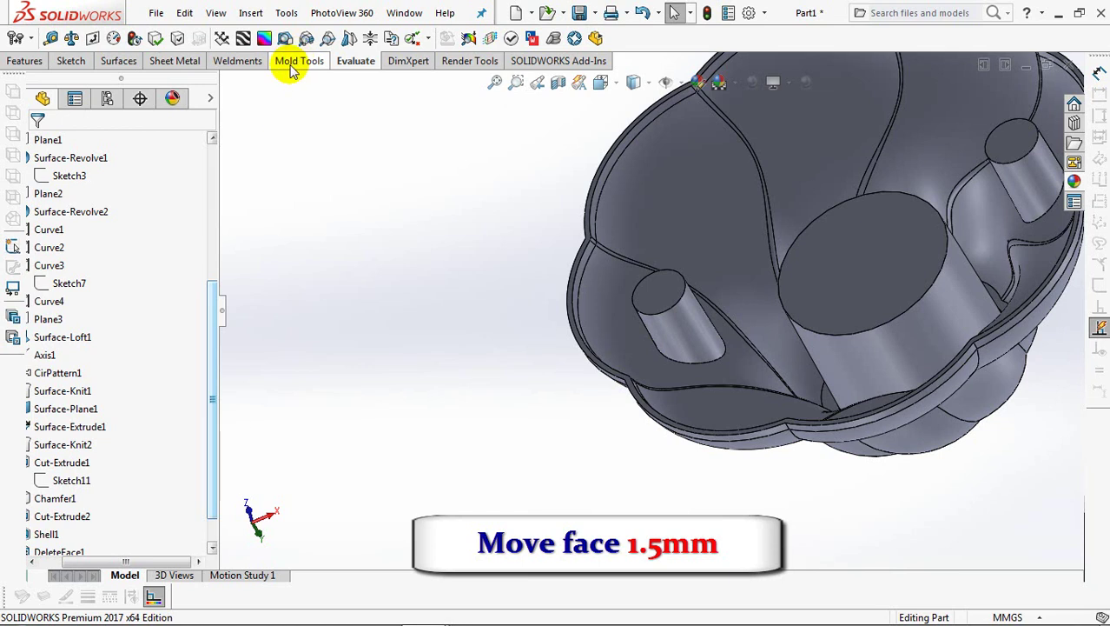
Offset both pin top faces by 1.5 mm with Move Face
click(293, 66)
click(253, 38)
text(1.5)
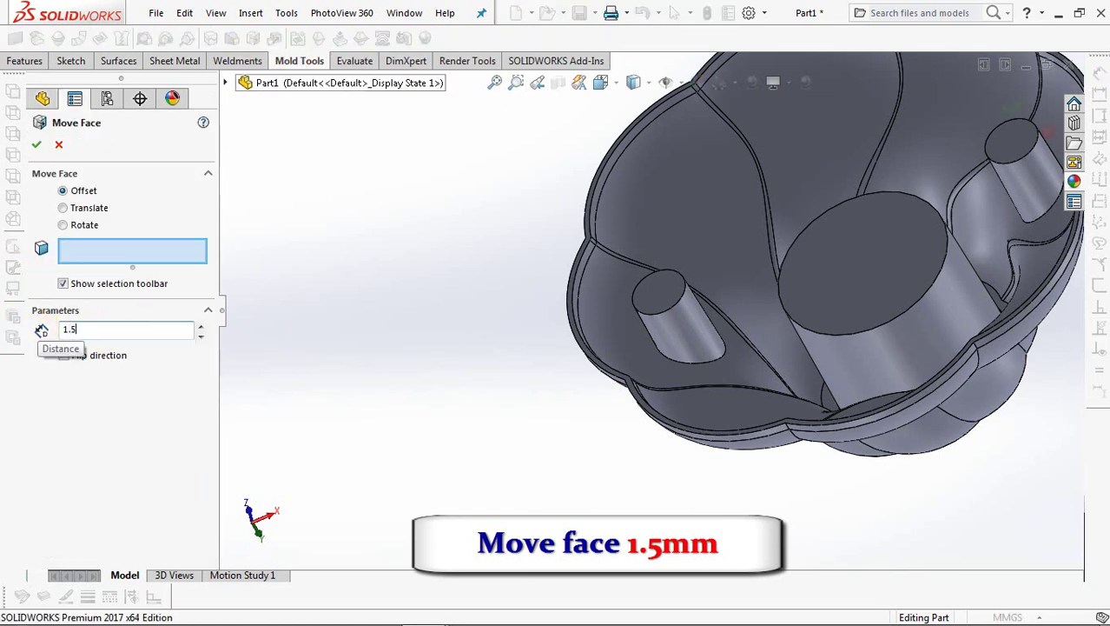
click(130, 253)
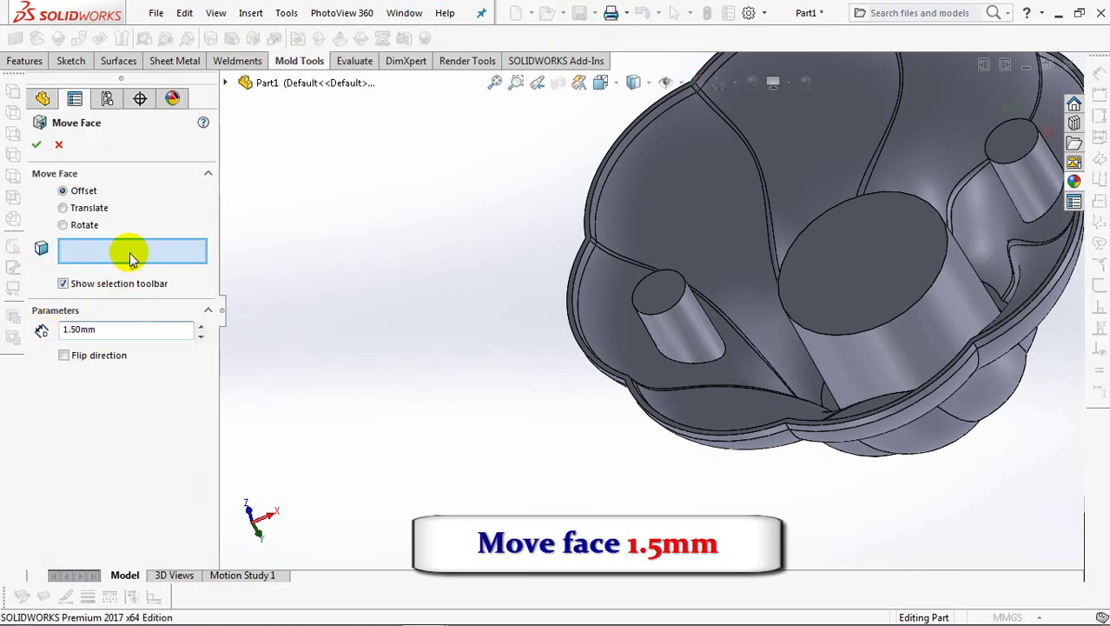
click(666, 300)
mouse_move(666, 300)
middle_down()
mouse_move(487, 338)
mouse_move(810, 172)
middle_up()
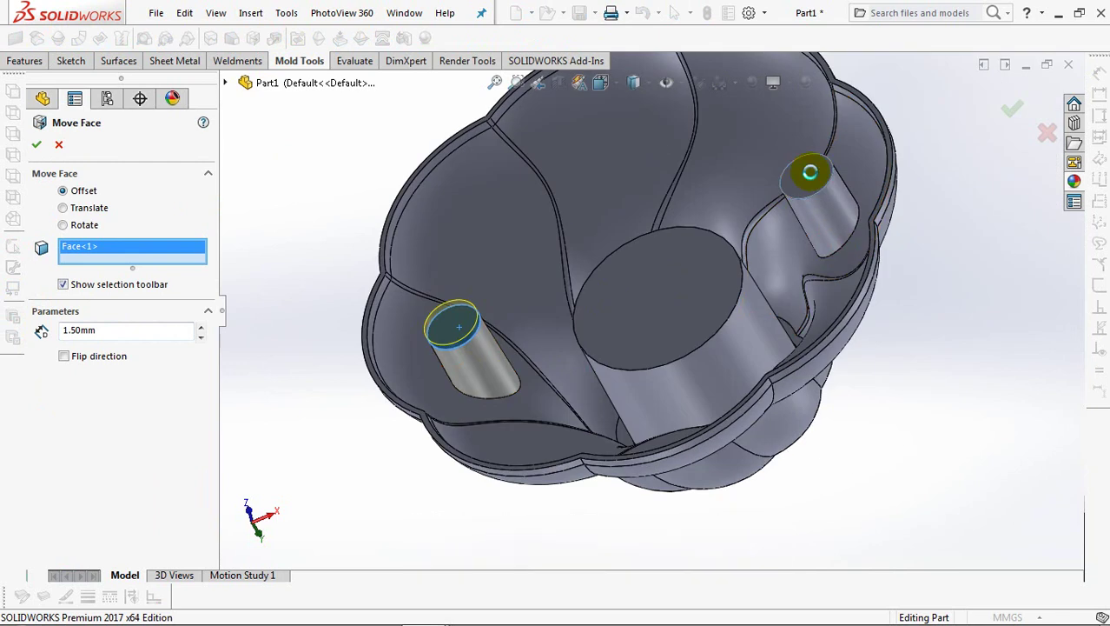
click(810, 172)
click(1019, 109)
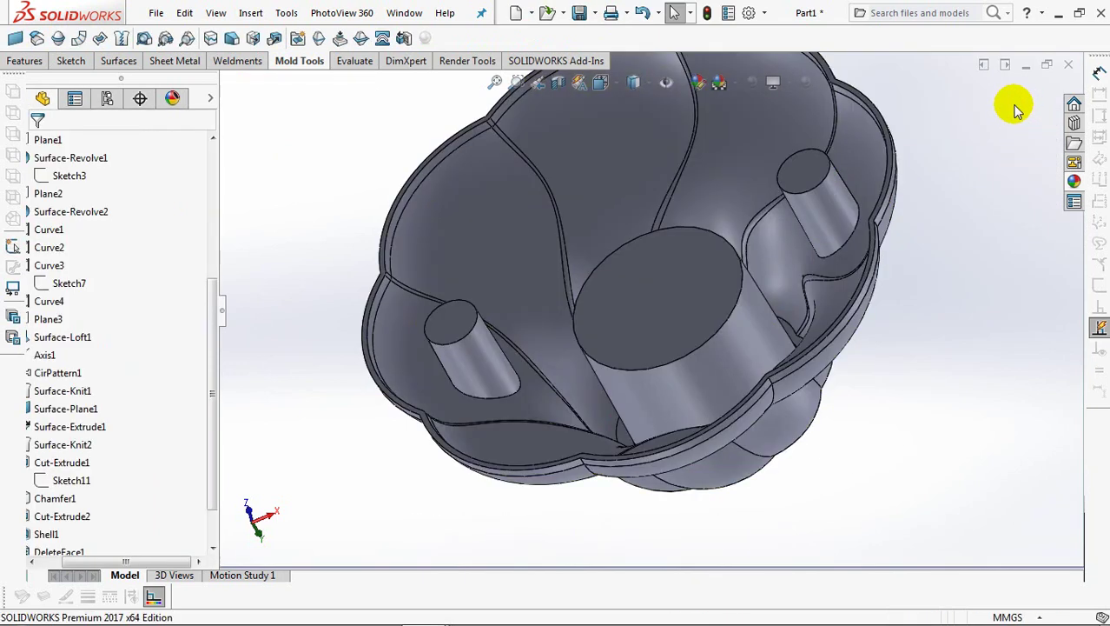
Start a rib sketch on the end face with vertical and horizontal centerlines from the origin
click(24, 61)
click(332, 39)
click(447, 334)
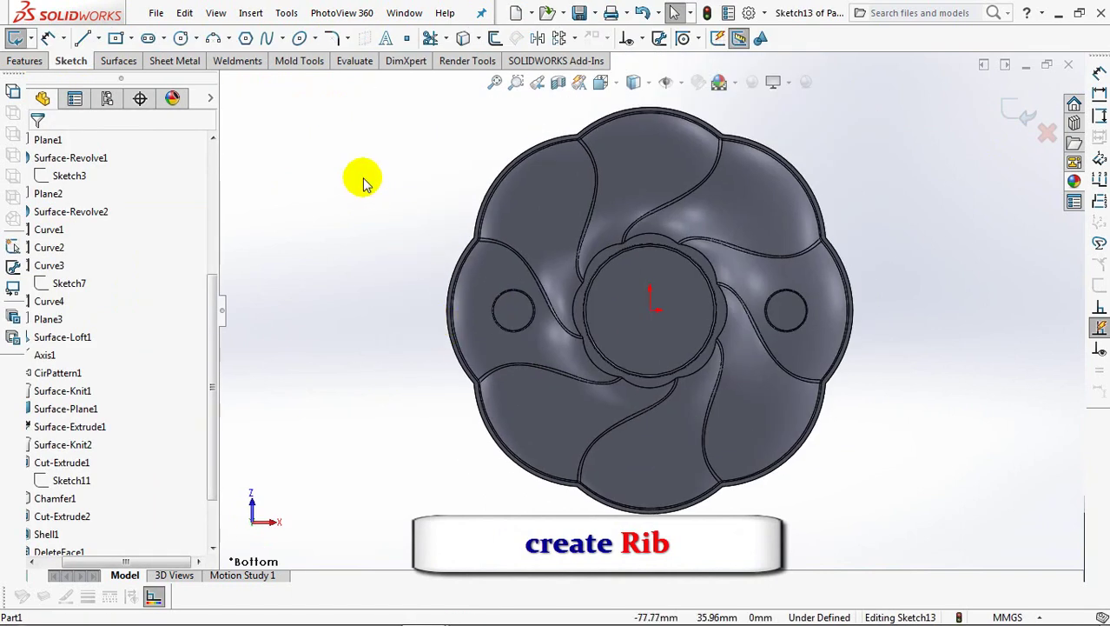
click(98, 39)
click(122, 79)
click(650, 300)
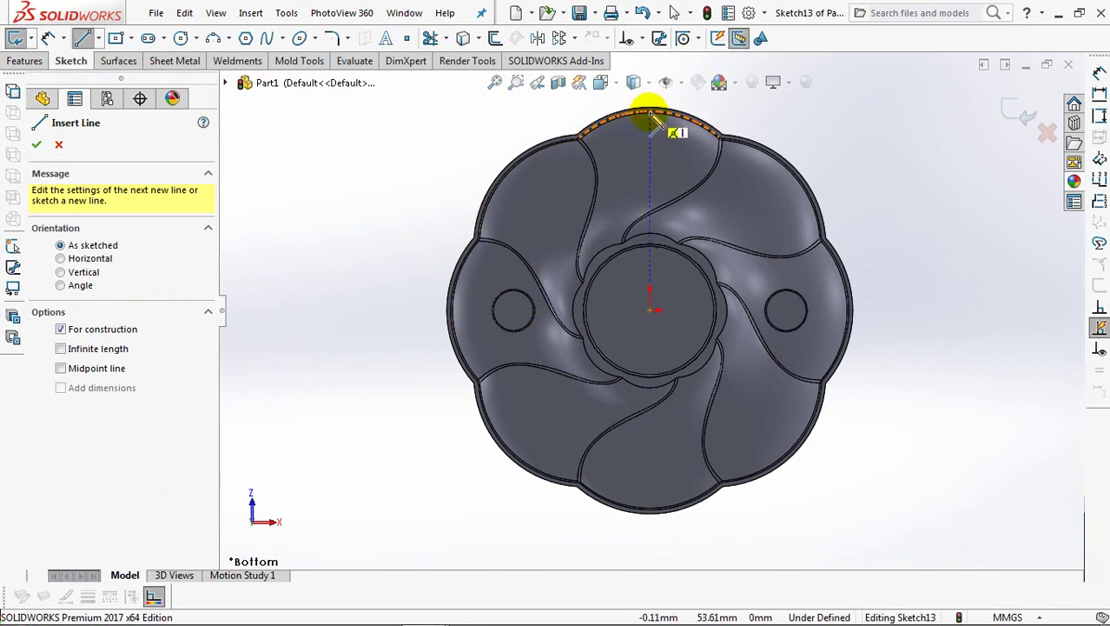
click(650, 111)
click(650, 309)
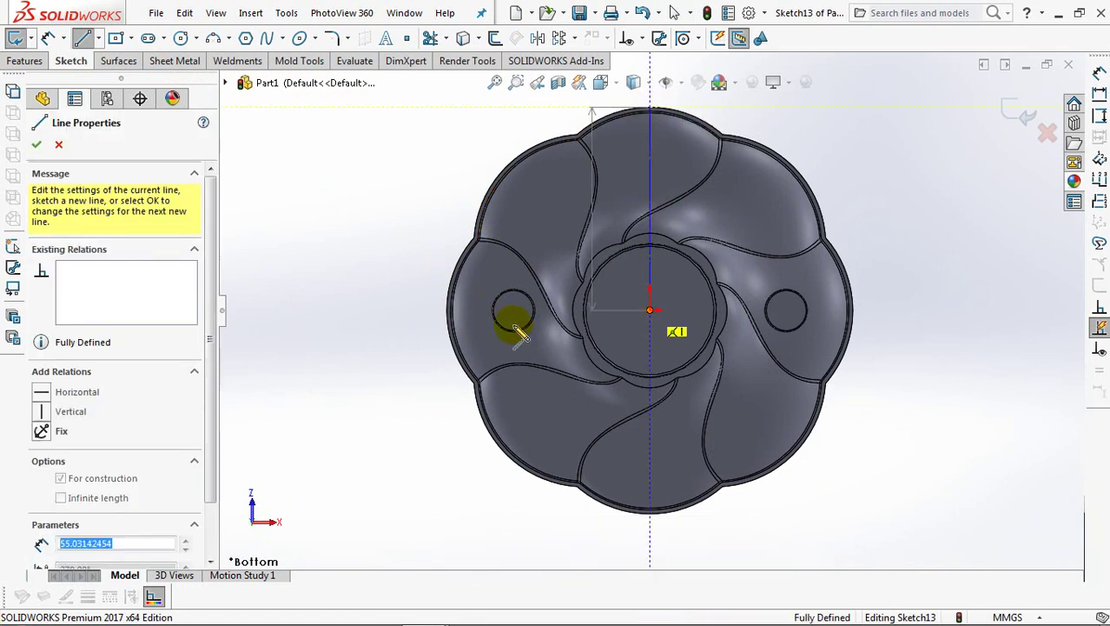
click(445, 310)
right_click(446, 305)
click(474, 316)
Draw a line from the left rim to the left pin
scroll(548, 231, down, 3)
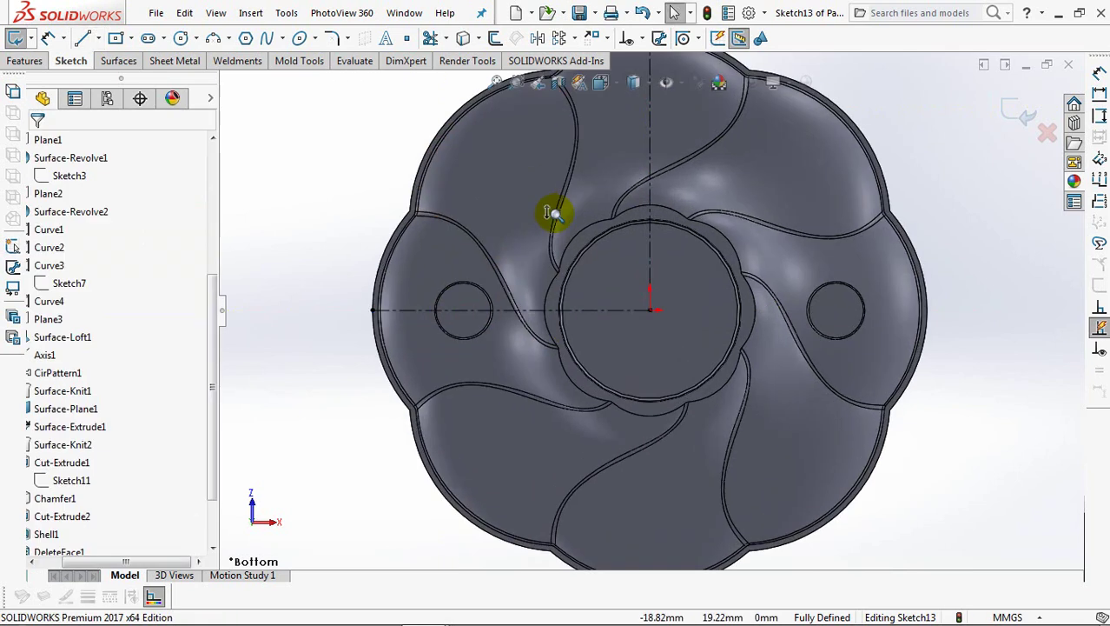
scroll(553, 215, down, 2)
scroll(532, 241, up, 1)
scroll(315, 211, down, 1)
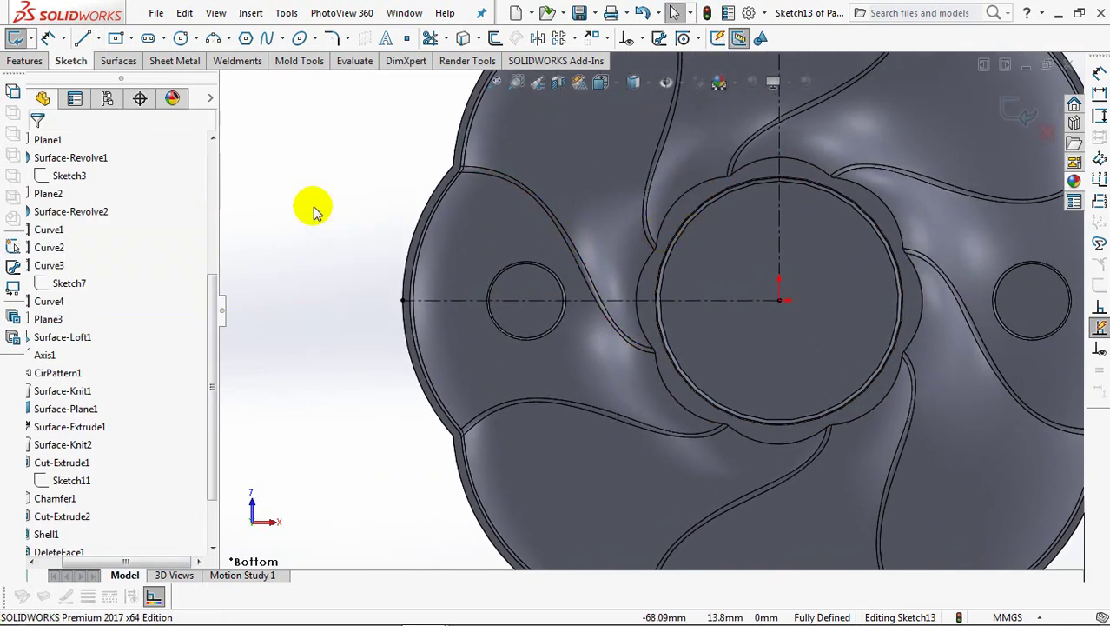
click(83, 40)
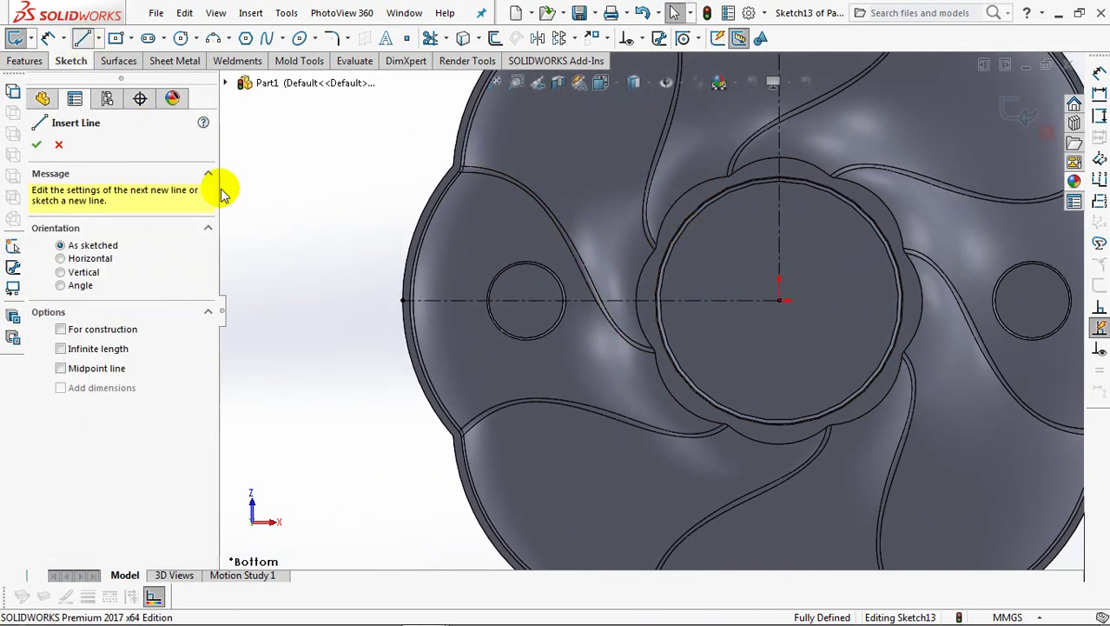
click(415, 276)
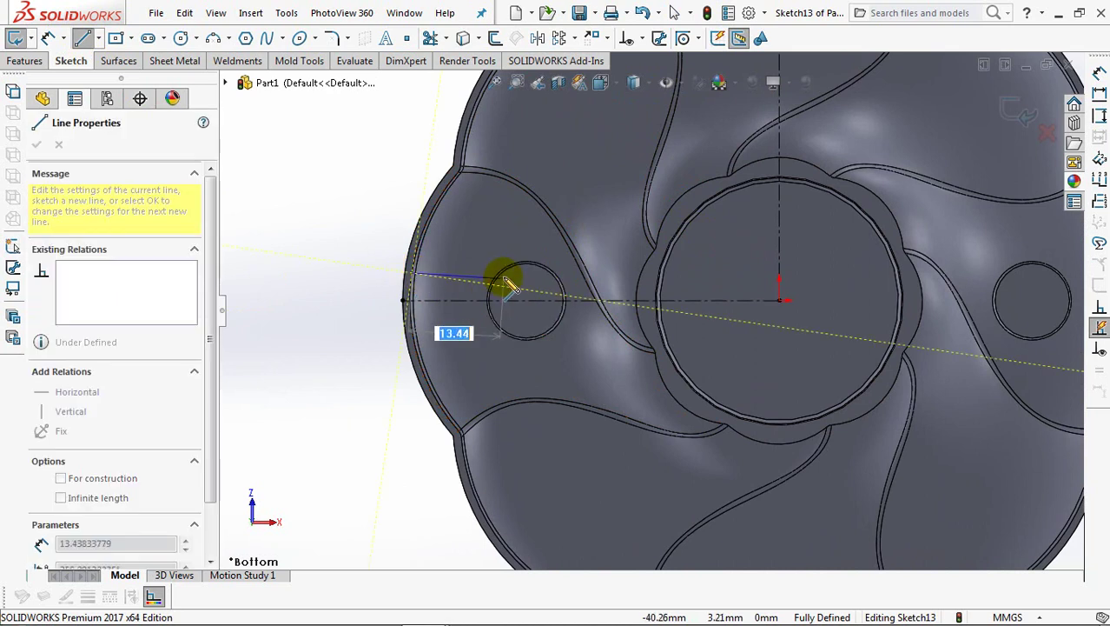
click(501, 274)
right_click(502, 274)
click(537, 288)
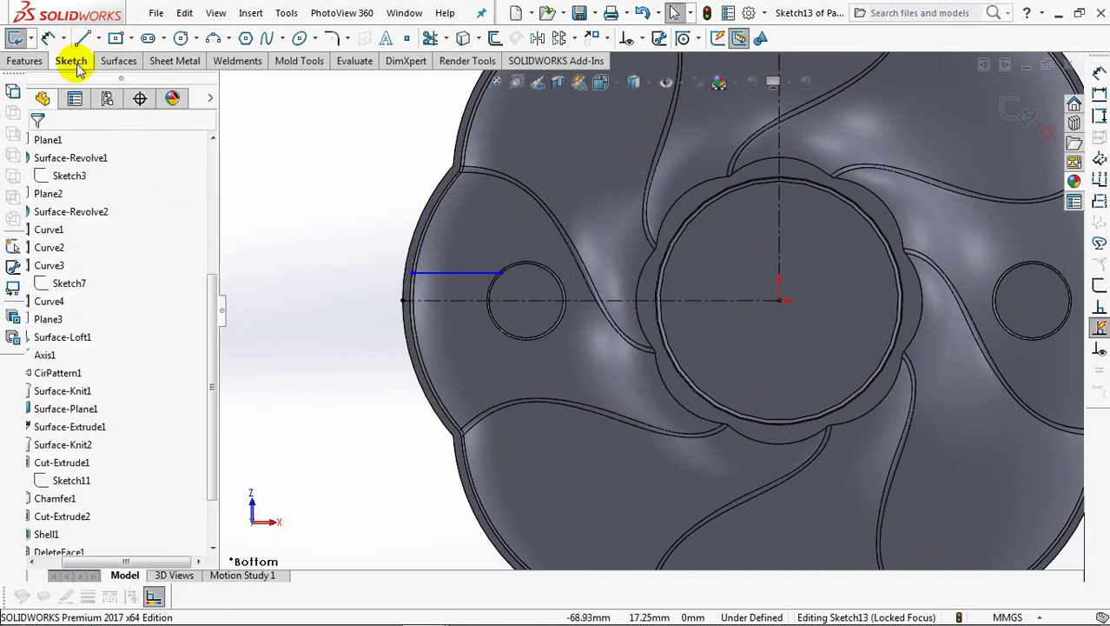
Dimension the rim-to-pin line's distance from the horizontal centerline
click(453, 273)
click(453, 300)
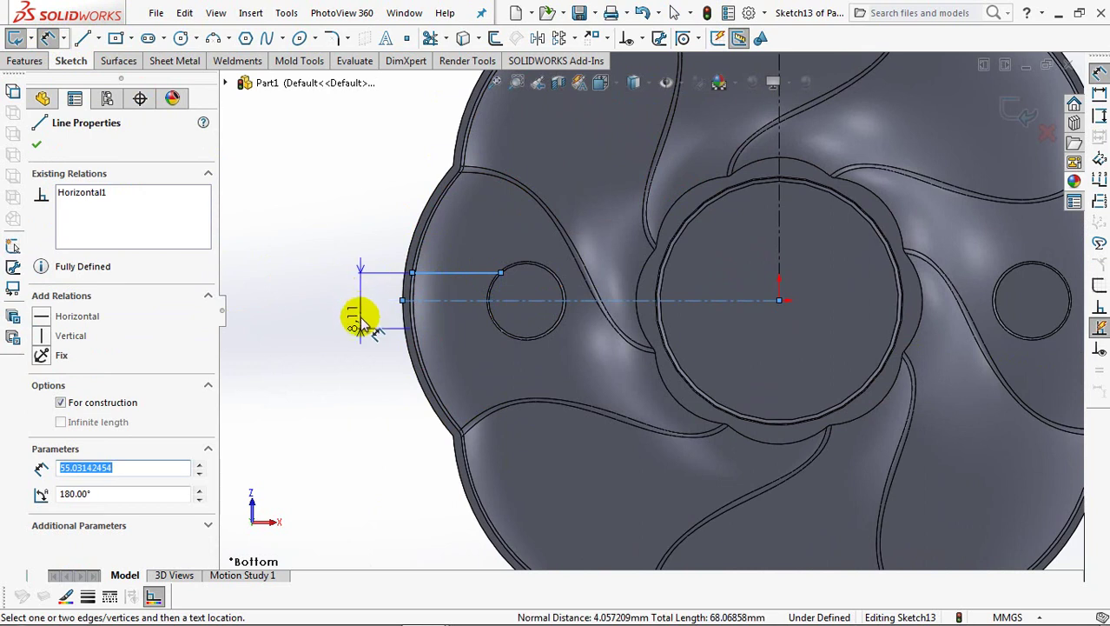
click(360, 313)
click(290, 302)
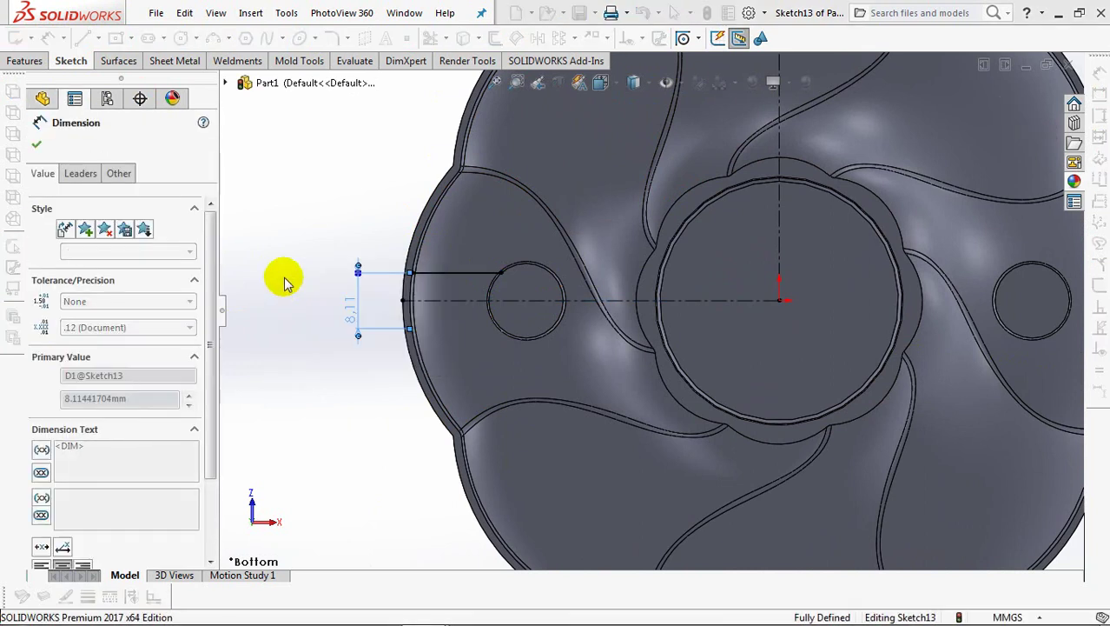
click(36, 145)
Mirror the rim-to-pin line about the horizontal centerline
click(532, 37)
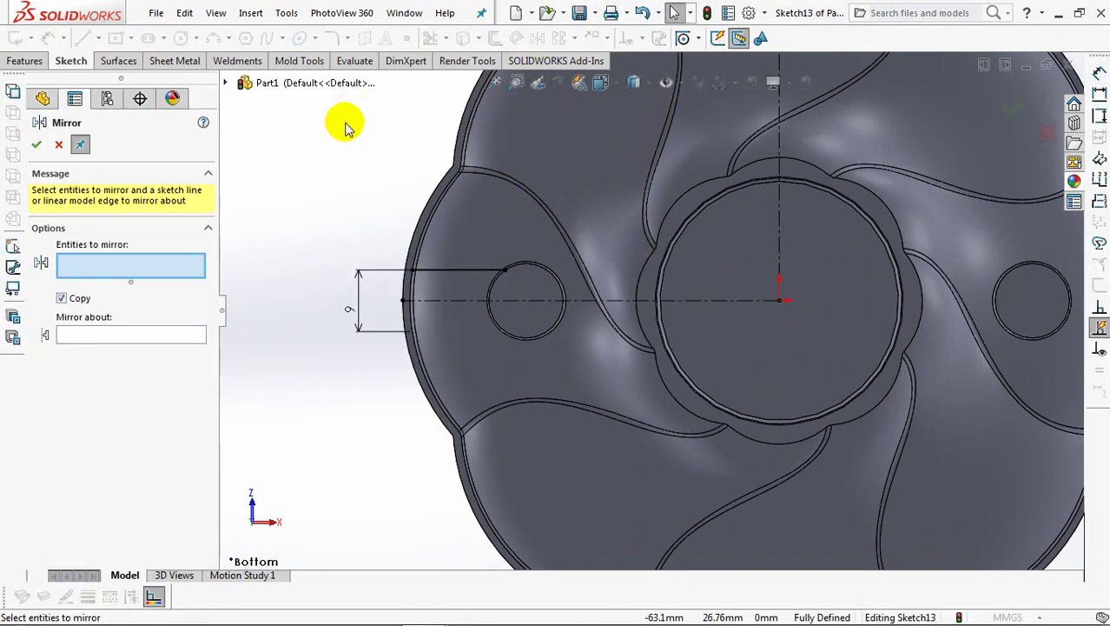
click(443, 271)
click(168, 335)
click(459, 301)
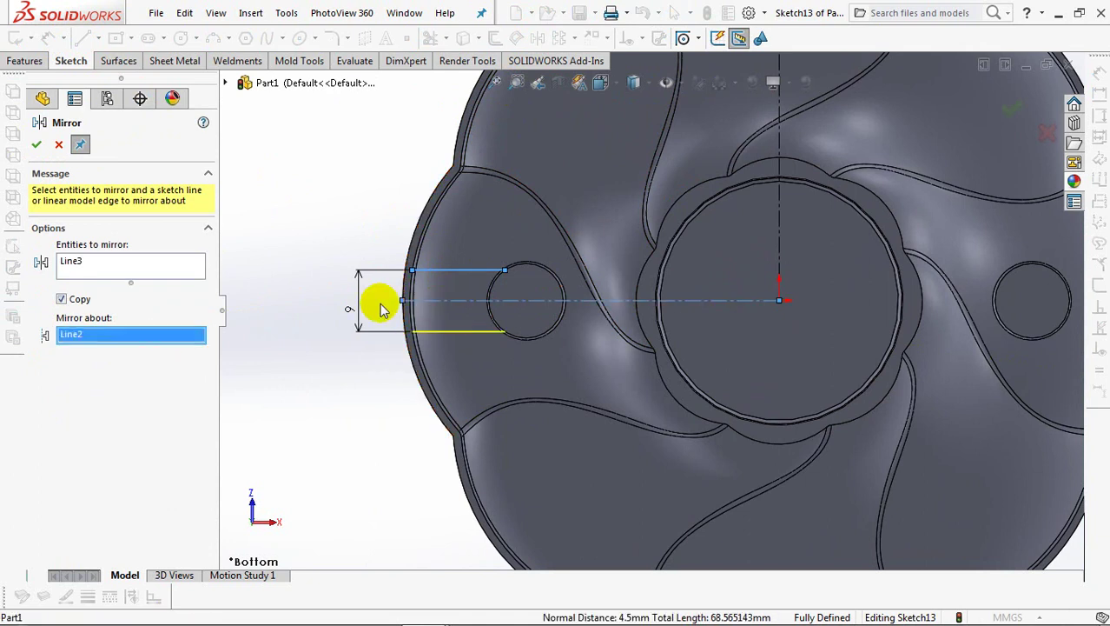
click(37, 148)
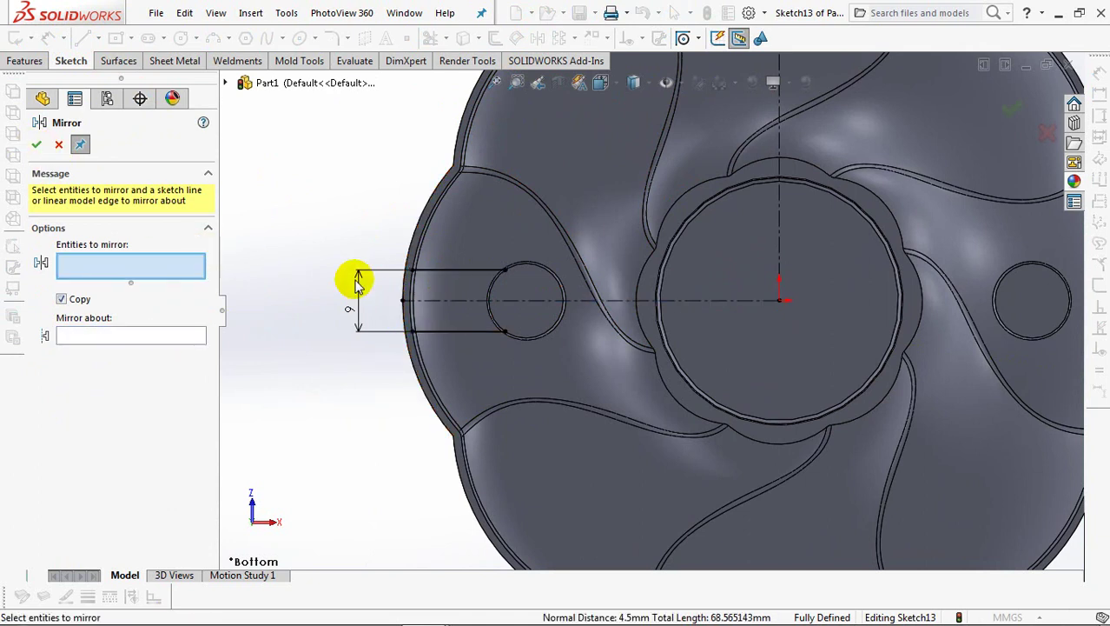
Mirror both lines about the vertical centerline to the right pin
click(471, 271)
click(451, 331)
click(146, 349)
click(783, 260)
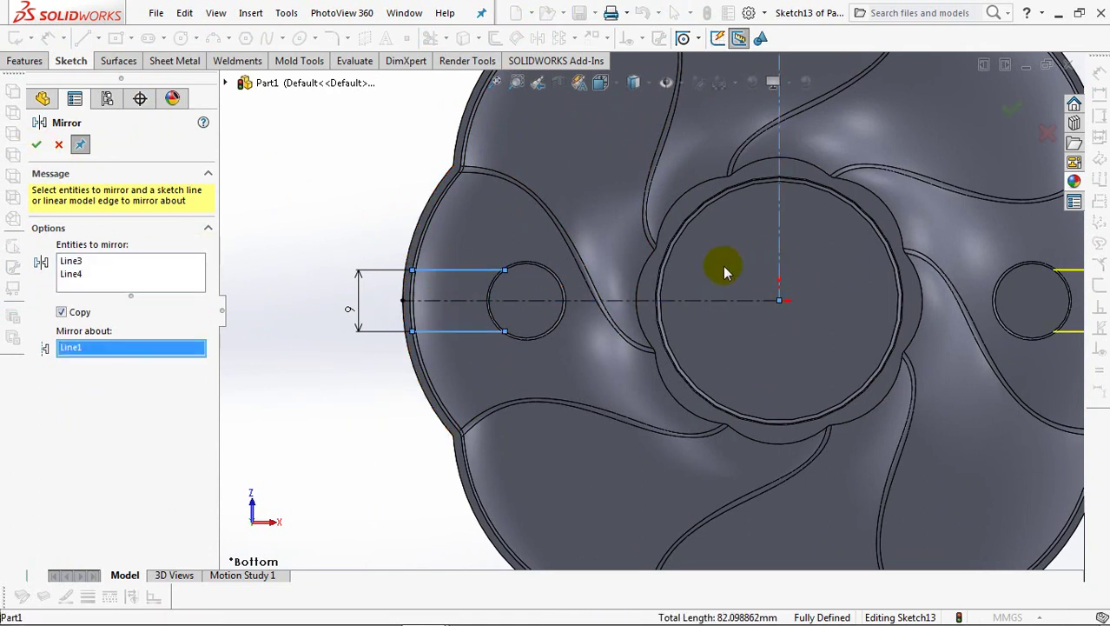
ctrl+middle_drag(722, 266, 599, 283)
click(37, 148)
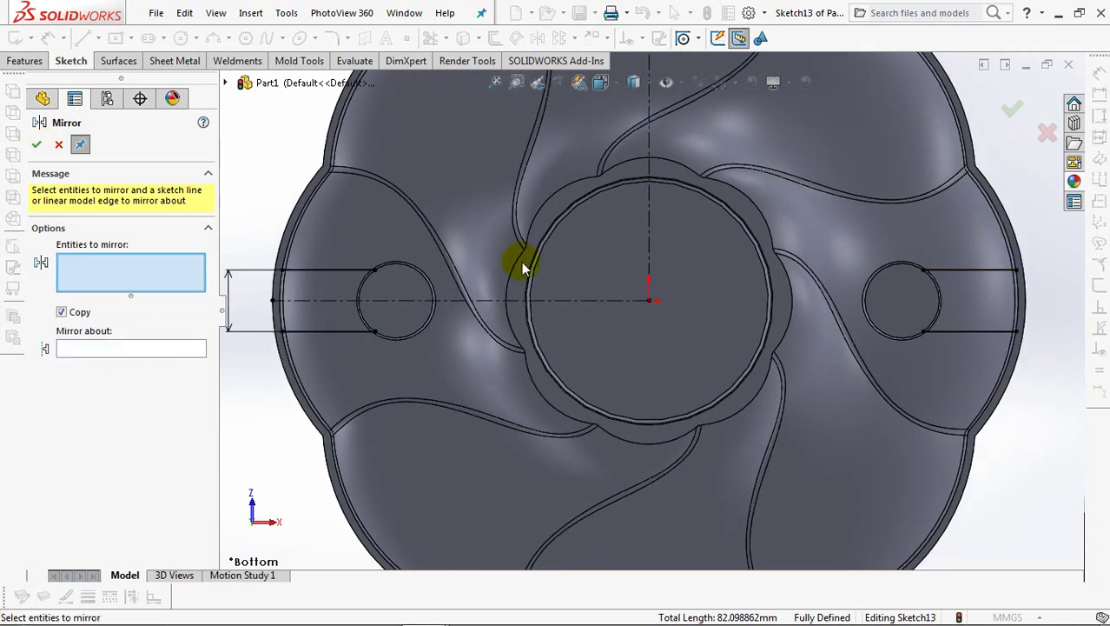
click(37, 148)
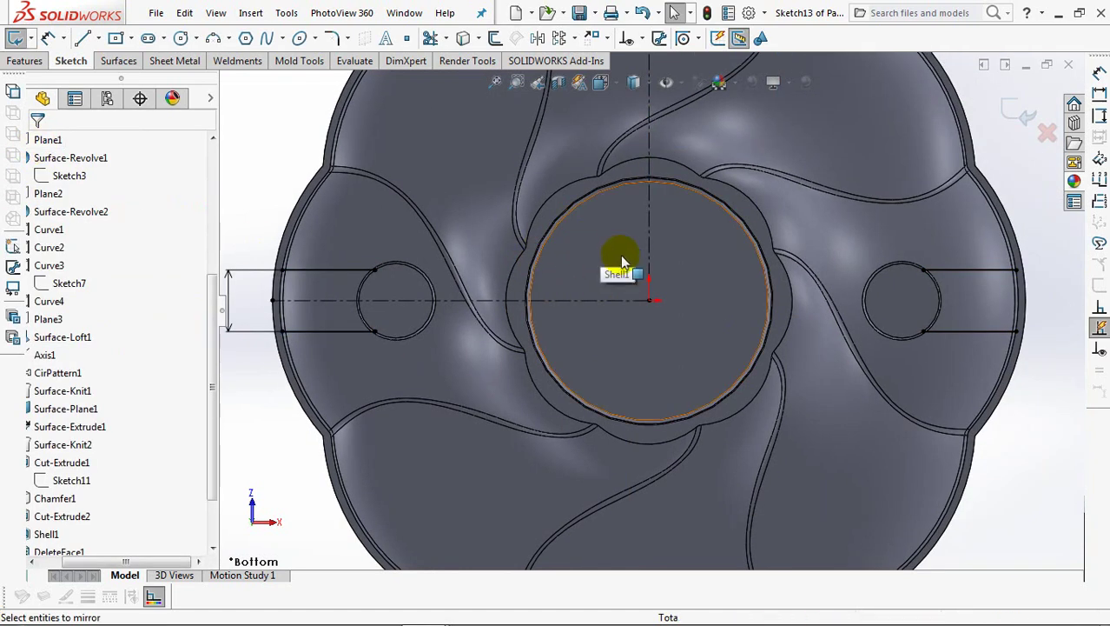
key(ctrl+shift+z)
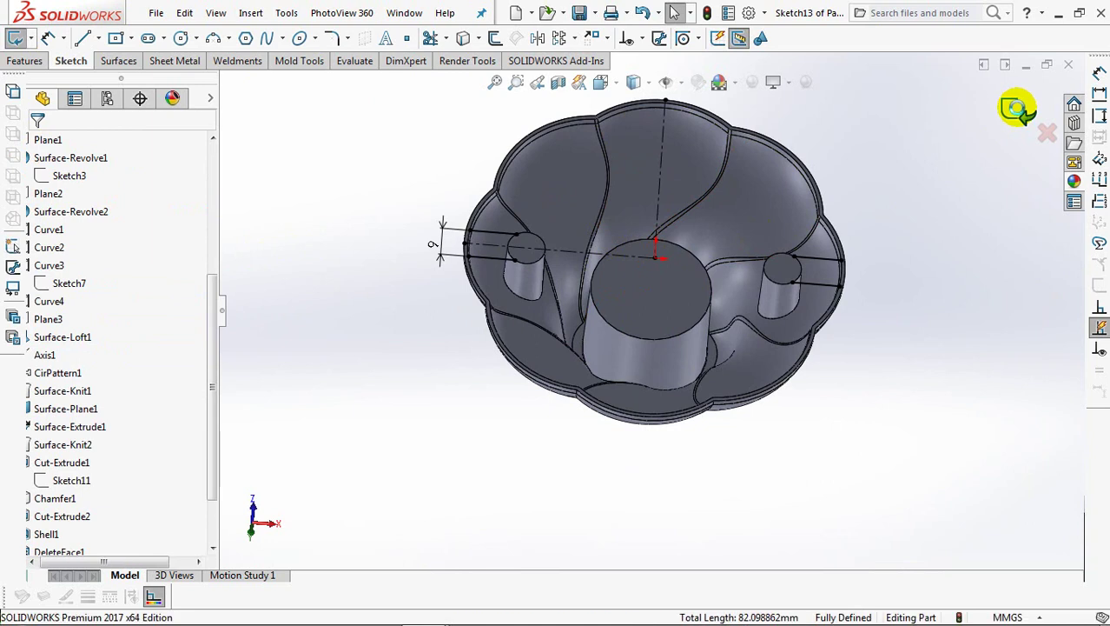
Create Rib1 from the sketched lines, 1 mm thick with draft enabled
click(1021, 110)
text(1)
key(Return)
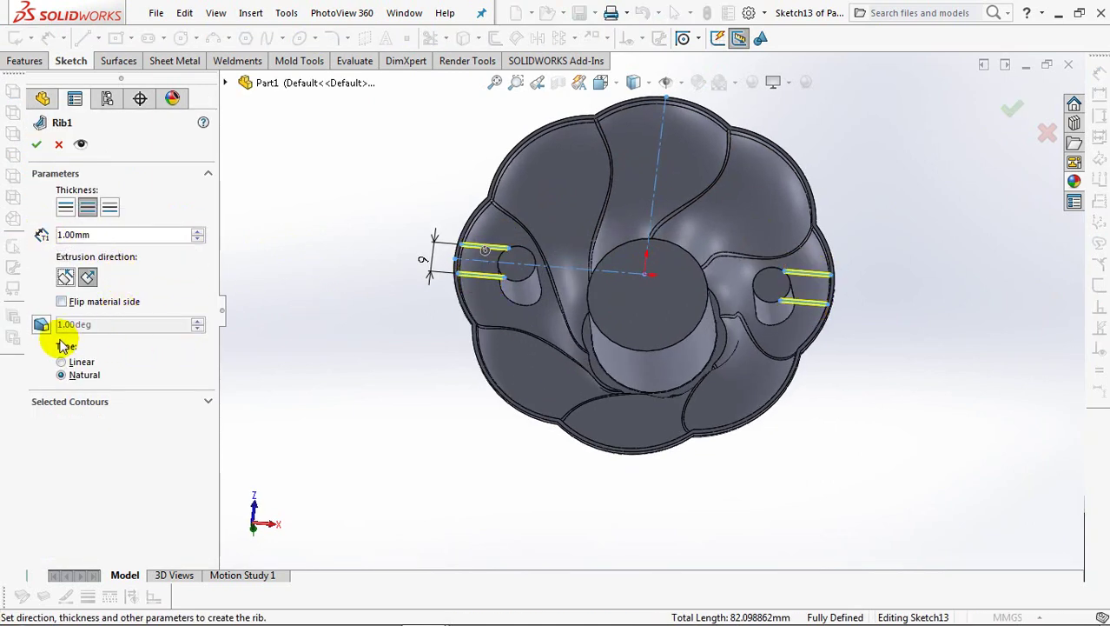
click(40, 325)
mouse_move(369, 343)
middle_down()
mouse_move(365, 317)
mouse_move(405, 304)
middle_up()
scroll(399, 257, down, 4)
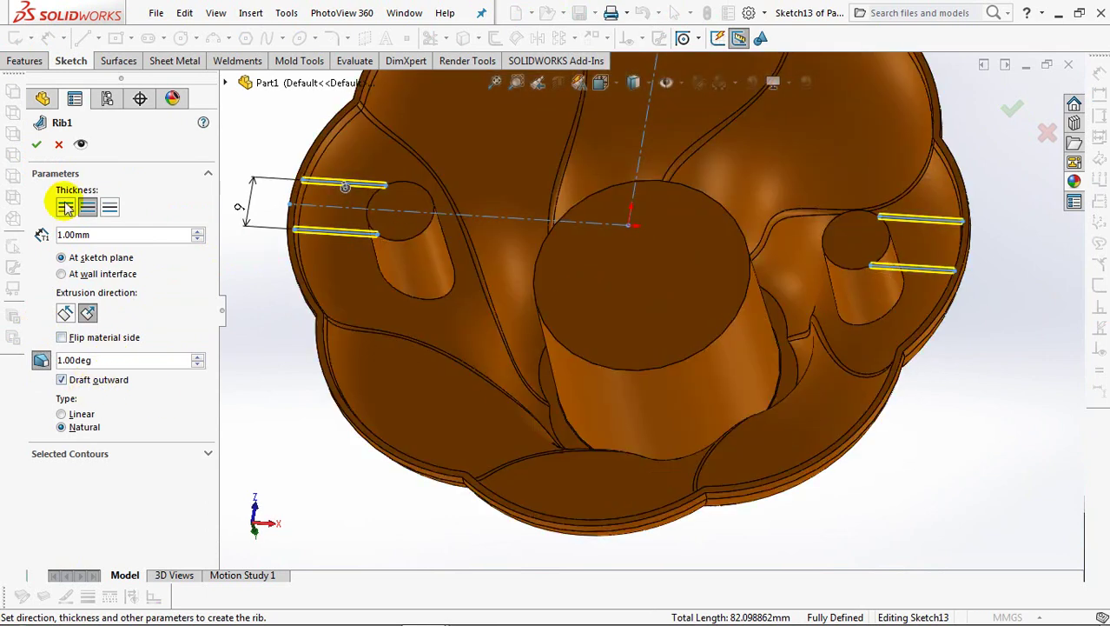
click(34, 144)
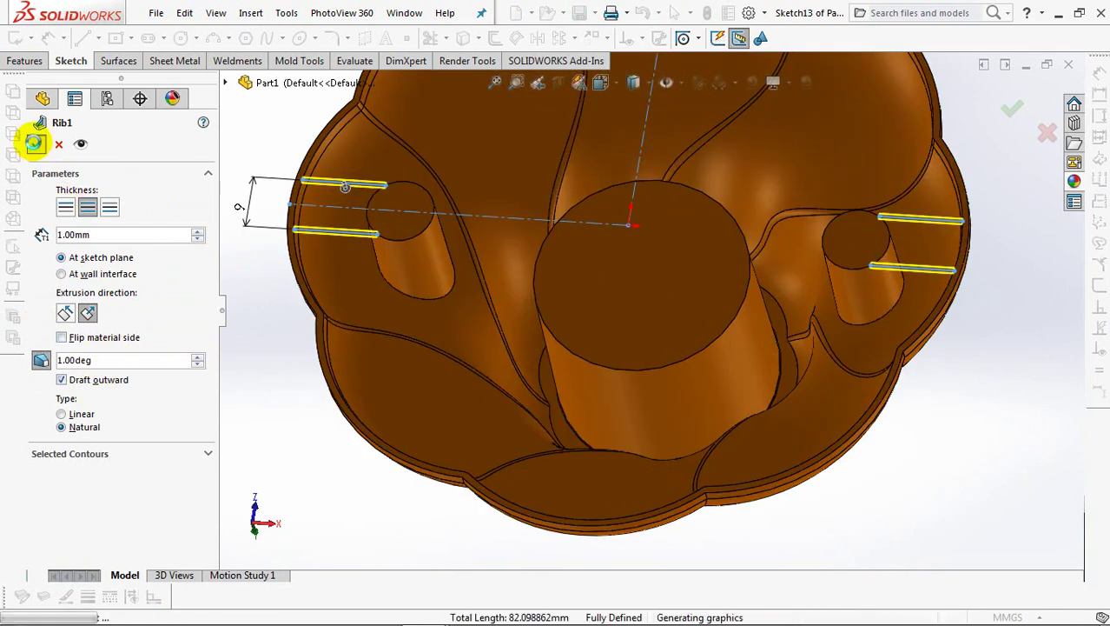
mouse_move(263, 219)
middle_down()
mouse_move(310, 305)
mouse_move(273, 204)
middle_up()
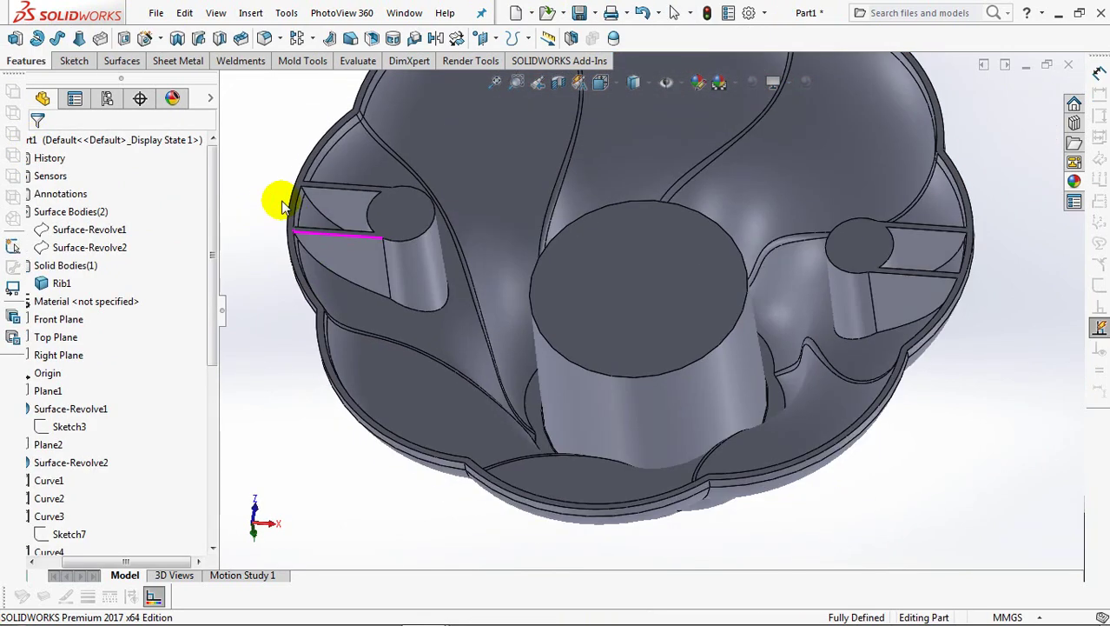
Set up a Hole Wizard hole of size Ø4.5 with a Through All end condition
click(147, 38)
scroll(215, 322, down, 3)
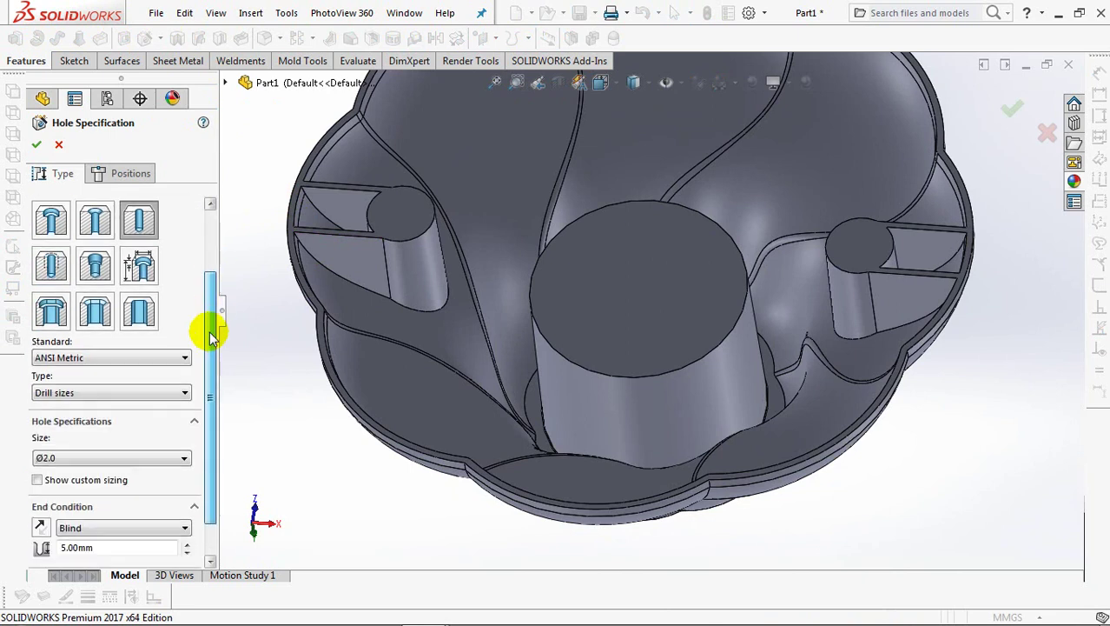
click(155, 416)
drag(185, 479, 185, 487)
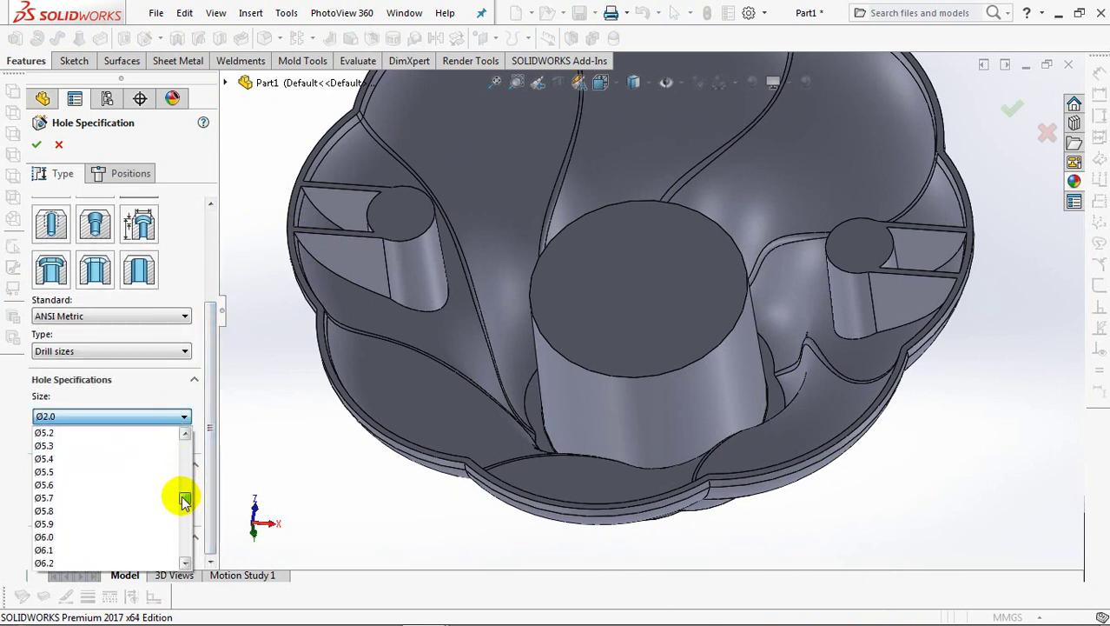
click(43, 458)
click(92, 487)
click(86, 502)
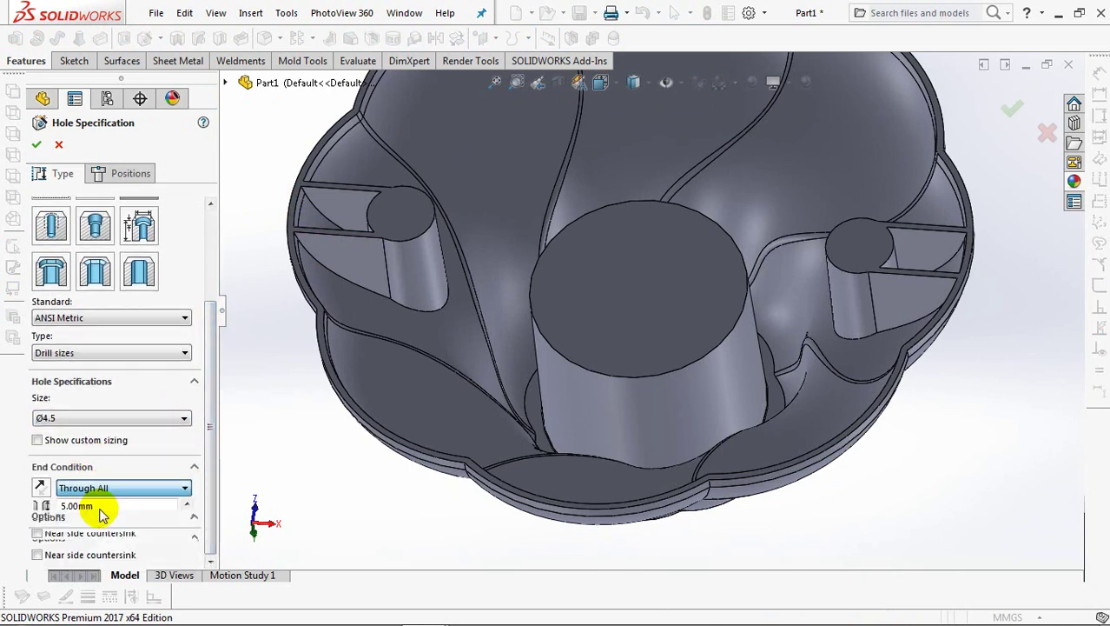
Place the holes at the centres of the left and right bosses
click(122, 177)
click(118, 317)
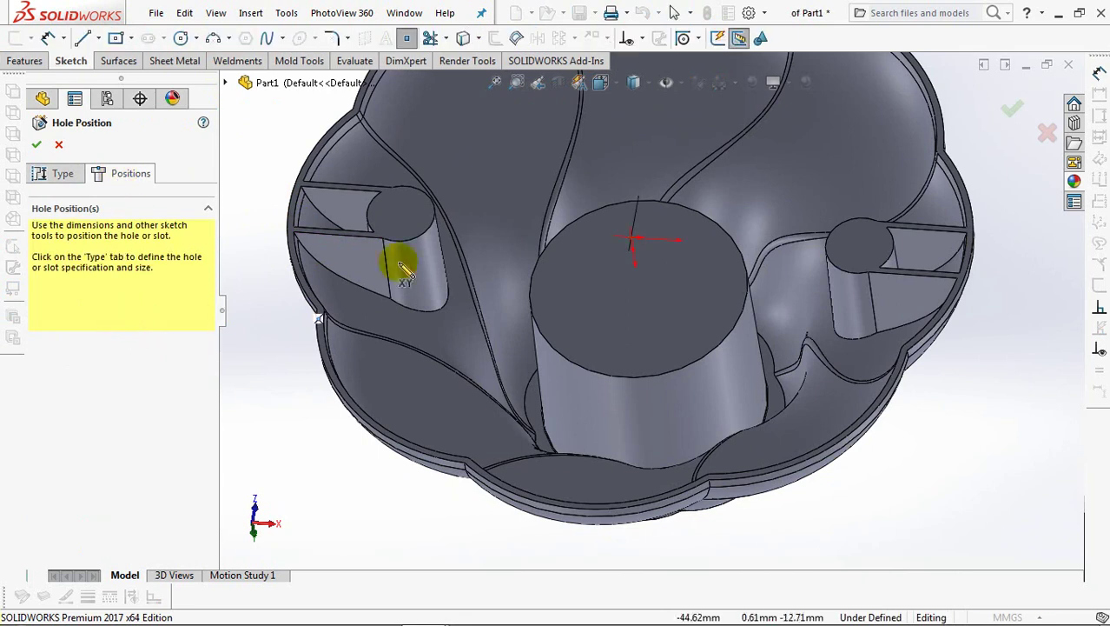
click(404, 221)
click(869, 250)
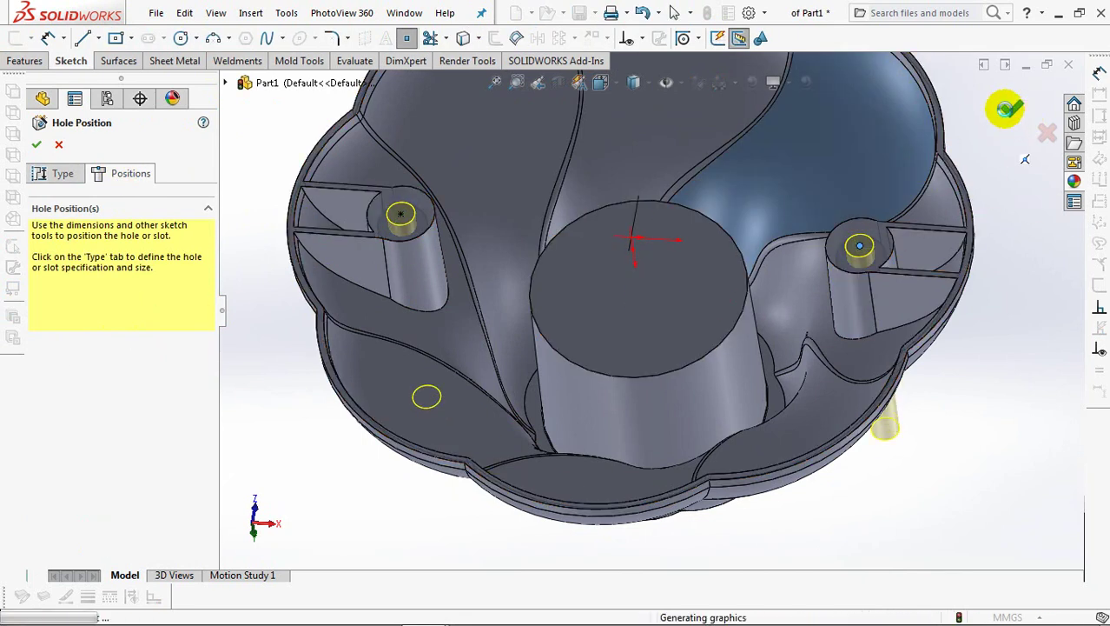
click(1006, 109)
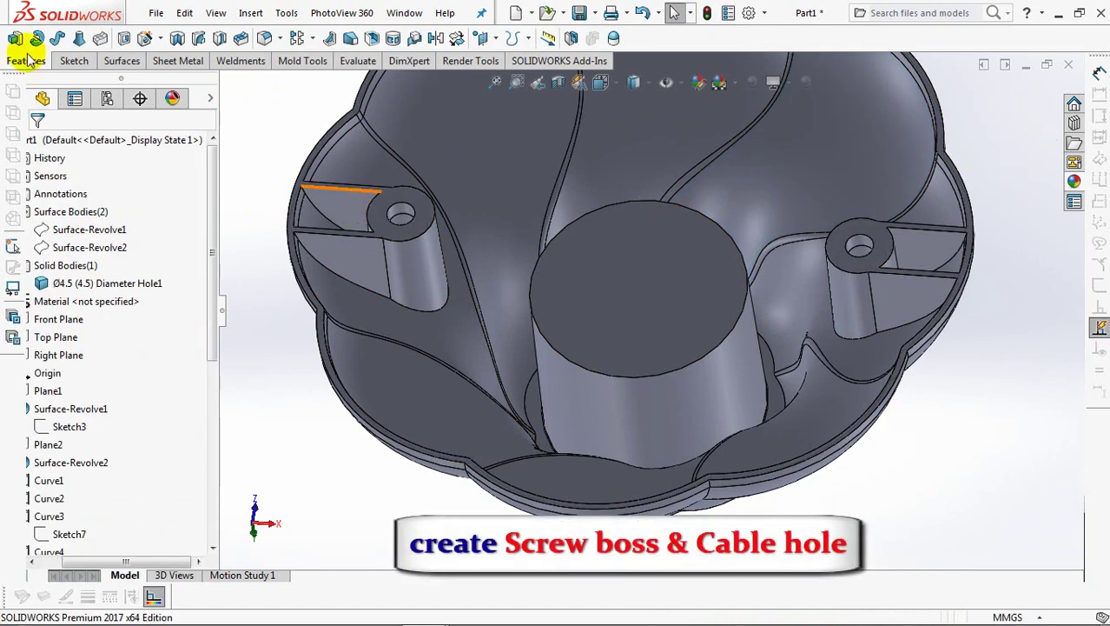
Start an extrusion sketch on the hub's top face with a vertical centerline
click(15, 38)
click(683, 271)
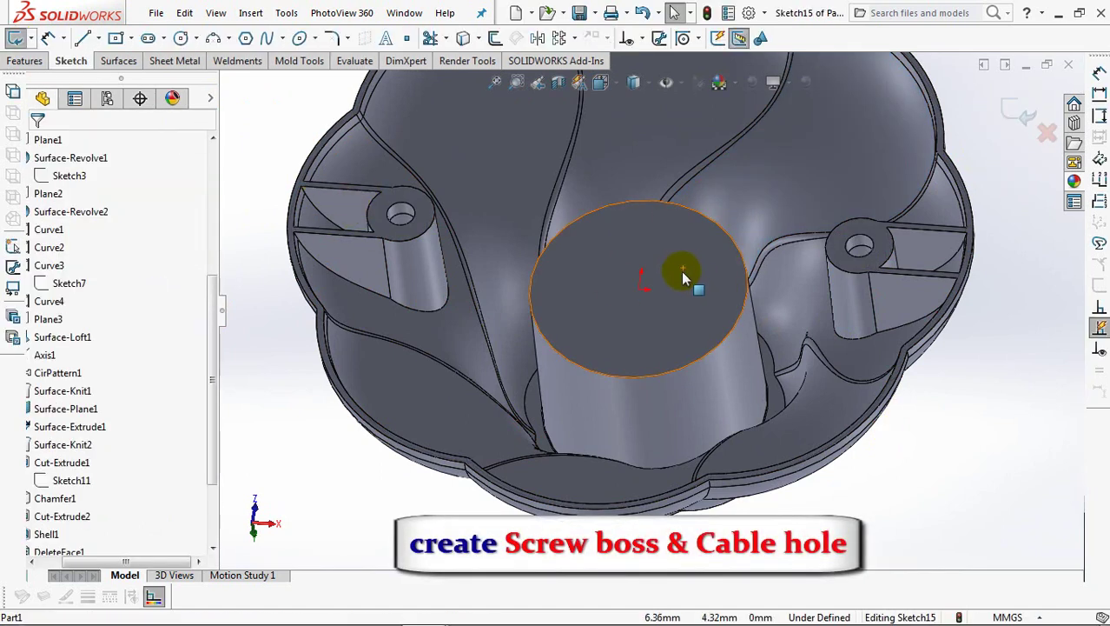
click(94, 38)
click(122, 79)
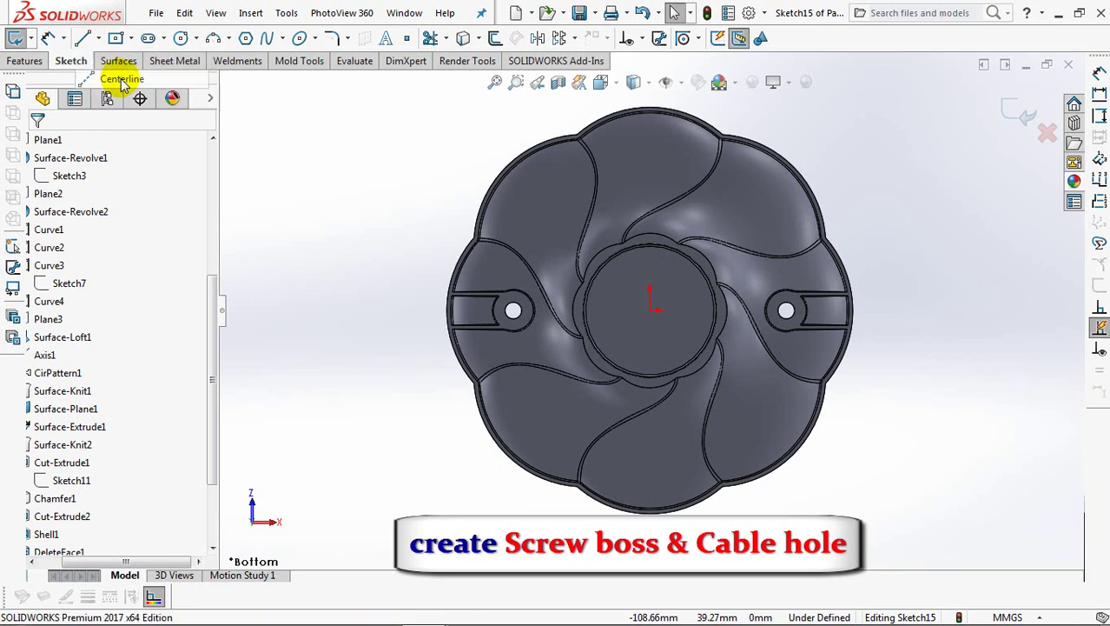
click(650, 309)
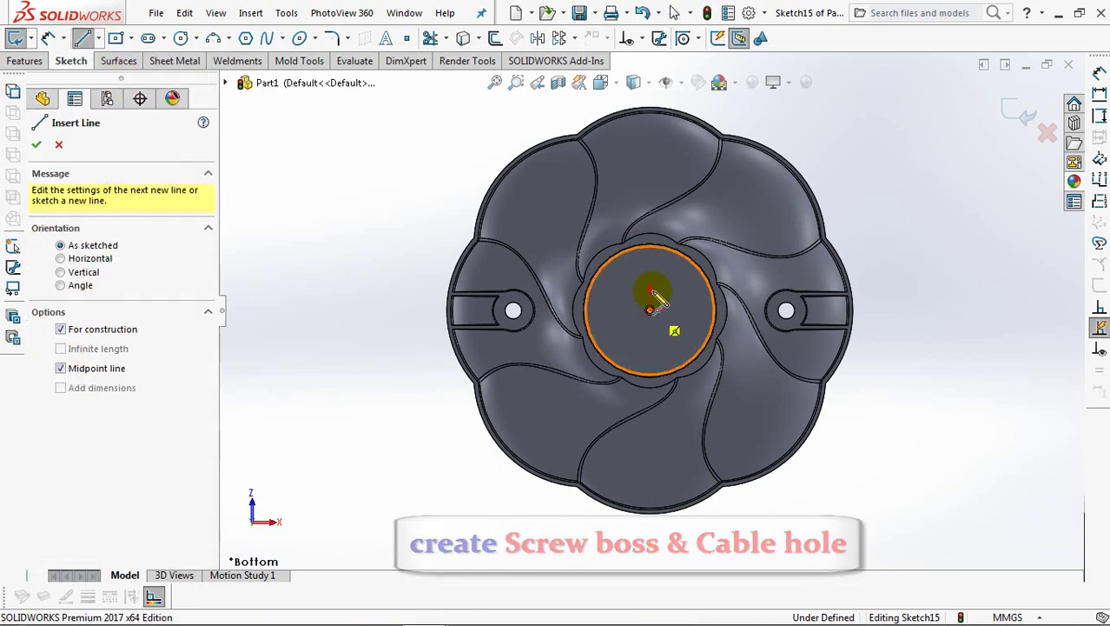
click(650, 267)
right_click(656, 272)
click(679, 282)
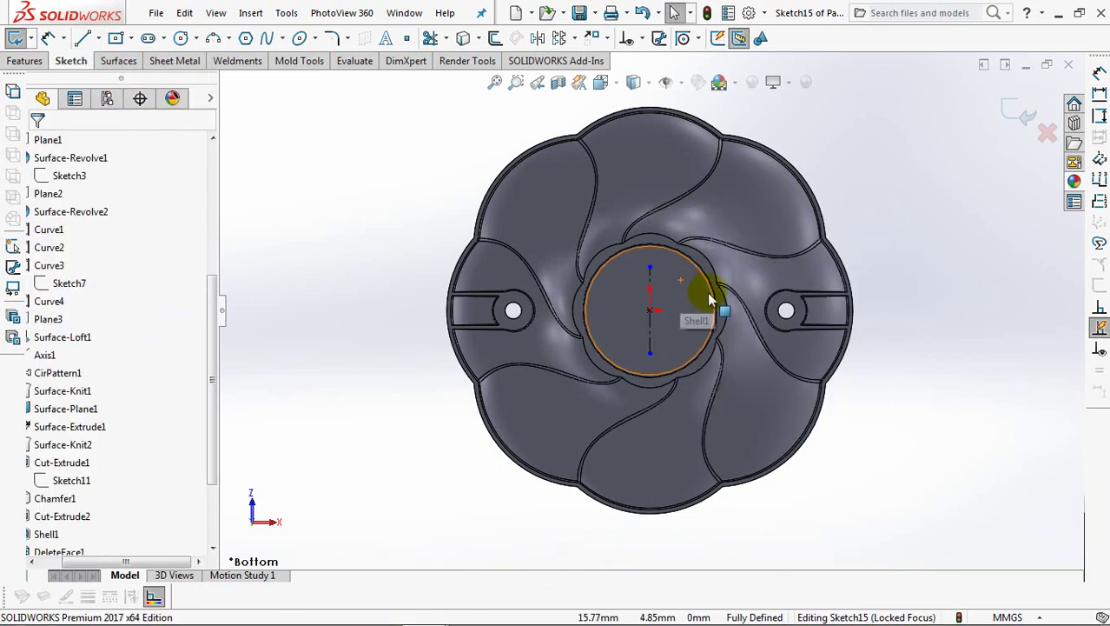
Draw two equal circles centred on the centerline's endpoints
scroll(701, 293, up, 3)
click(181, 37)
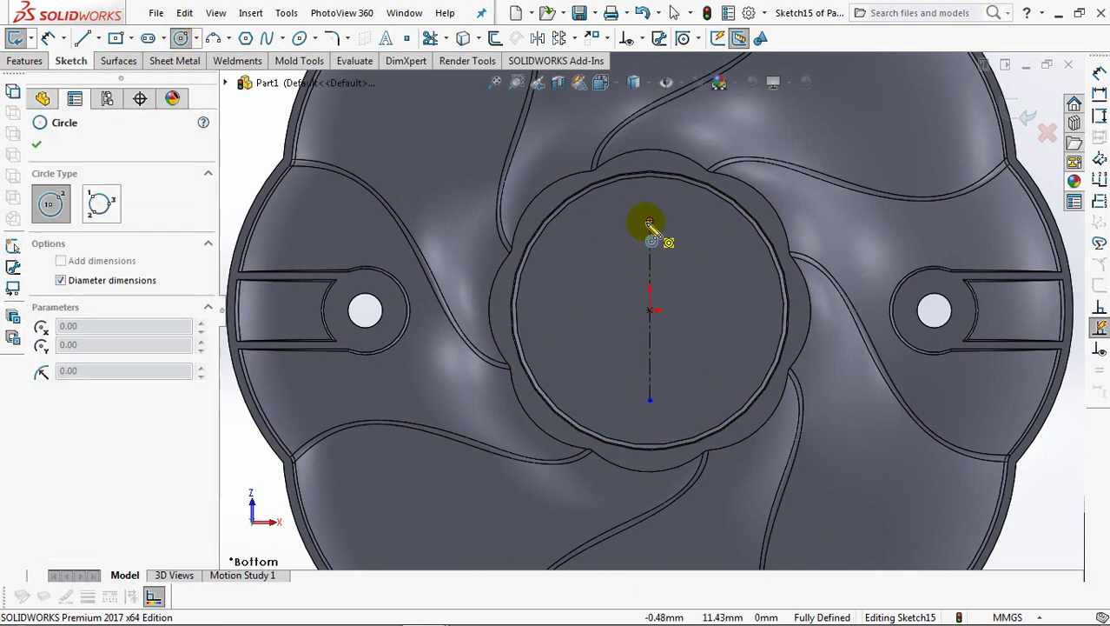
click(650, 221)
click(662, 241)
click(650, 399)
click(671, 400)
right_click(651, 404)
click(682, 419)
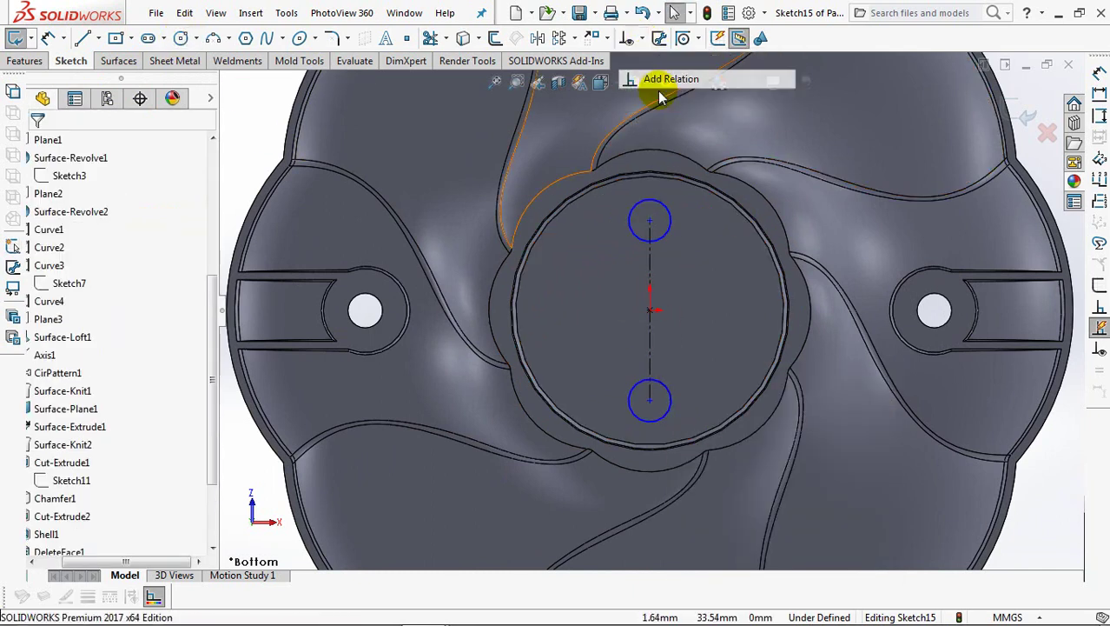
click(629, 37)
click(657, 201)
click(666, 398)
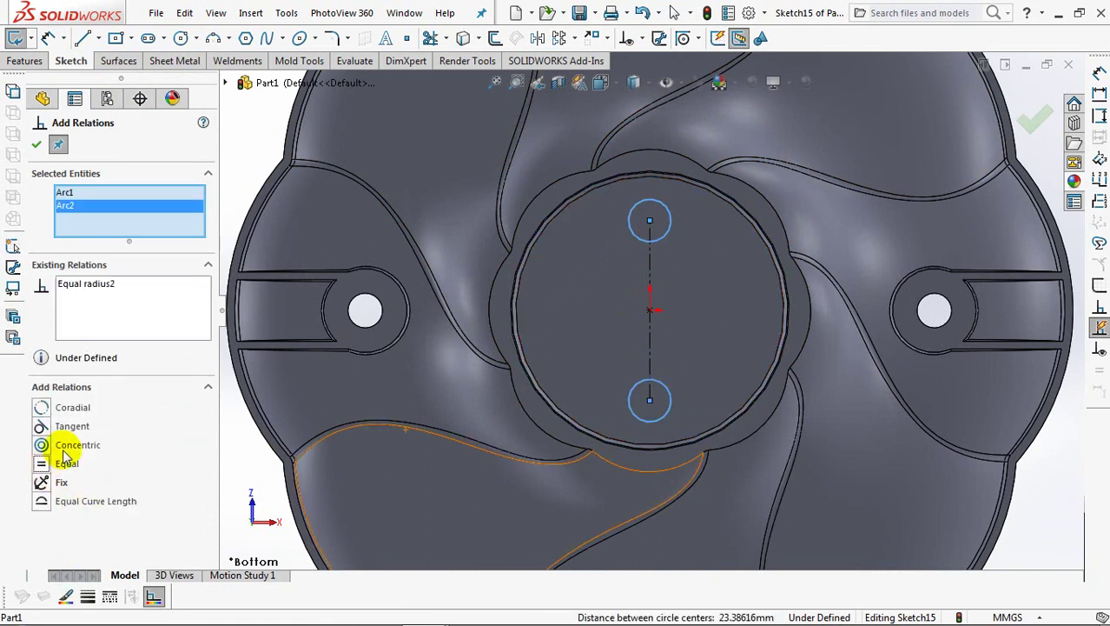
click(36, 144)
Dimension the circles to Ø5.5 and their centre spacing to 25 mm
click(49, 39)
click(658, 377)
click(704, 383)
text(5.50mm)
click(635, 376)
click(652, 346)
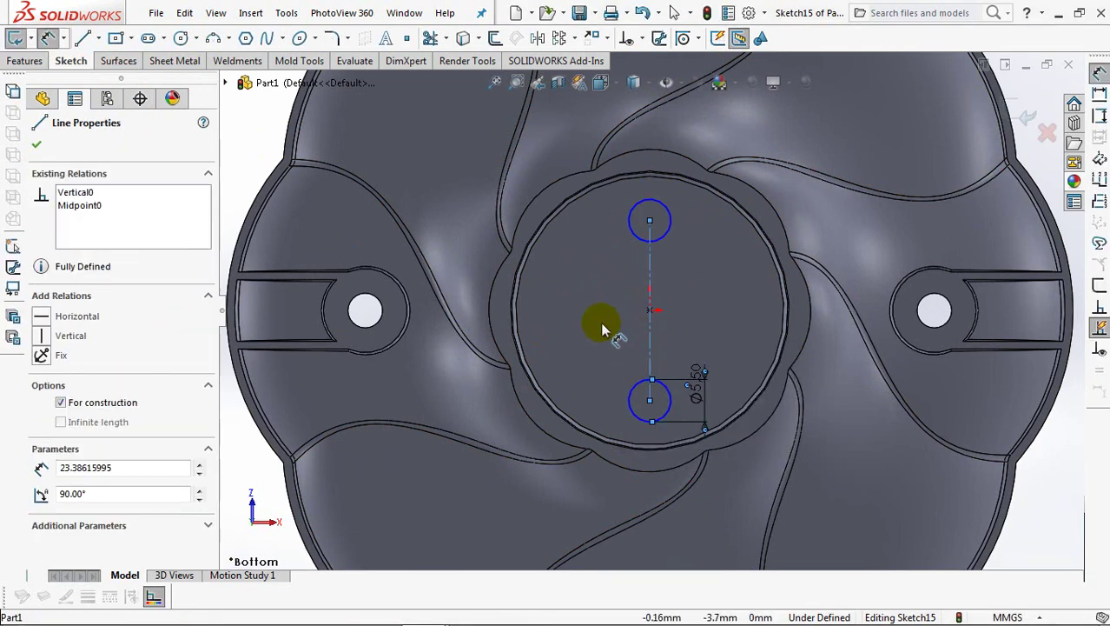
click(584, 316)
text(25)
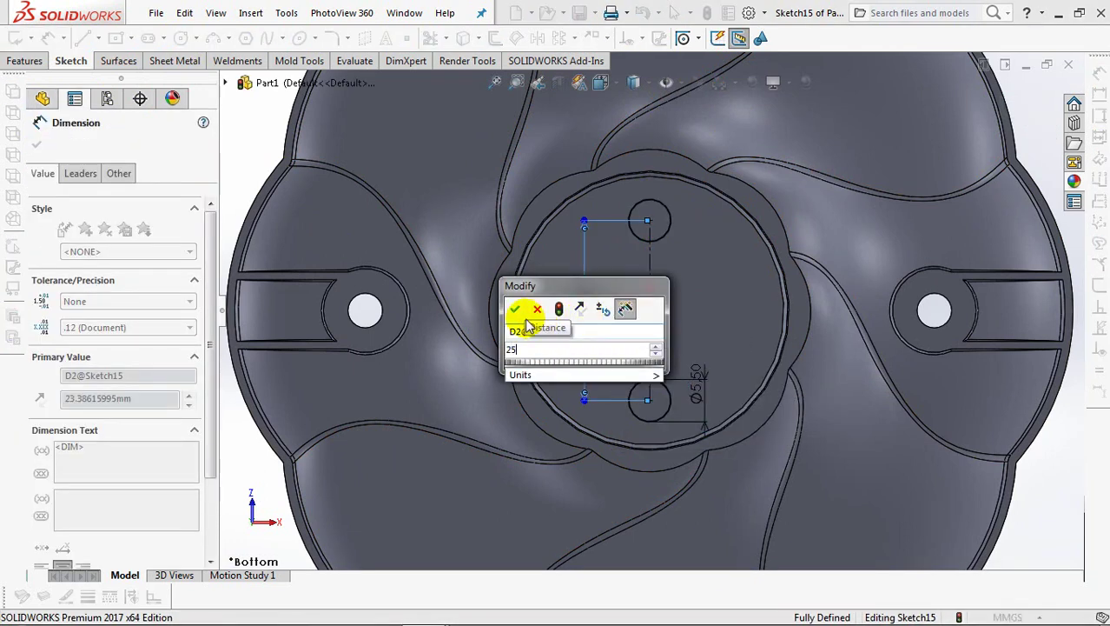
click(515, 309)
Extrude the two circles 6 mm into pins
scroll(678, 348, up, 3)
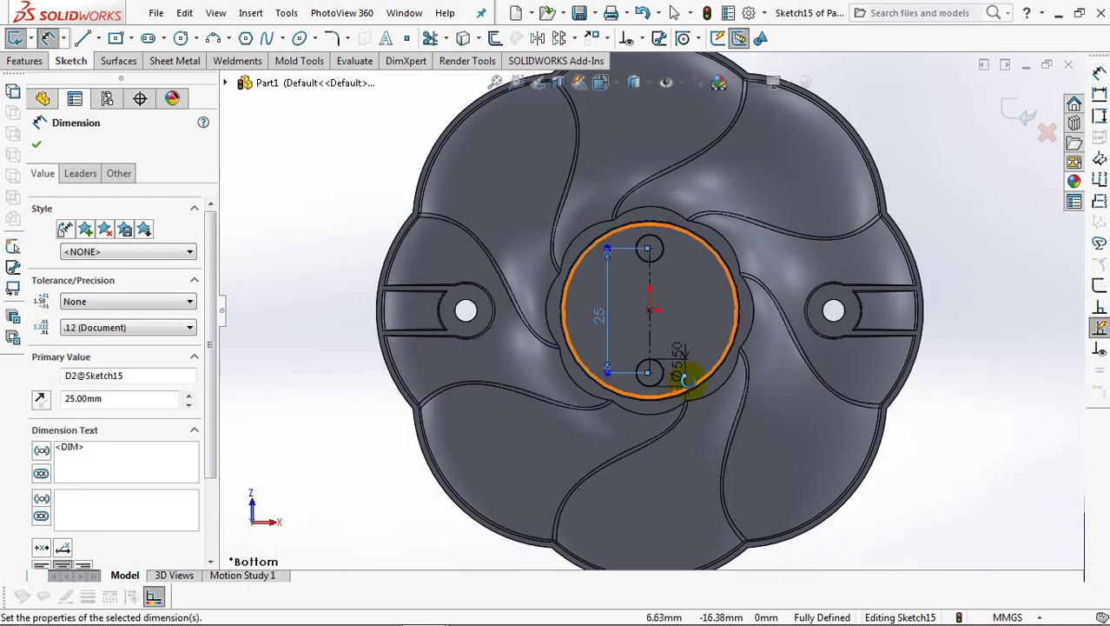
middle_drag(657, 372, 657, 285)
click(1021, 115)
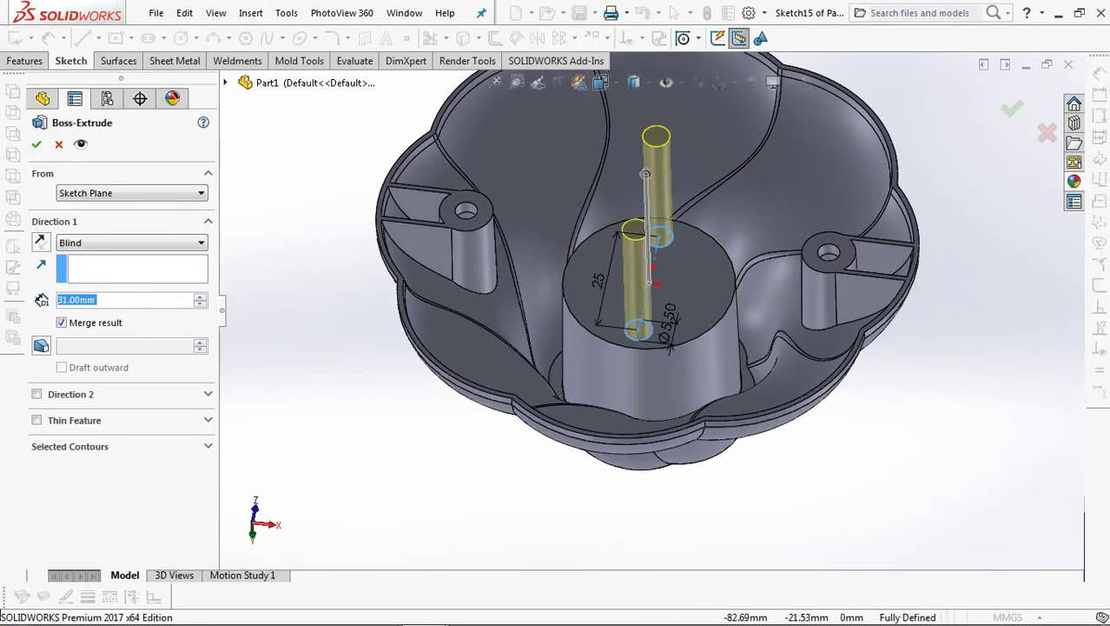
text(6)
key(Return)
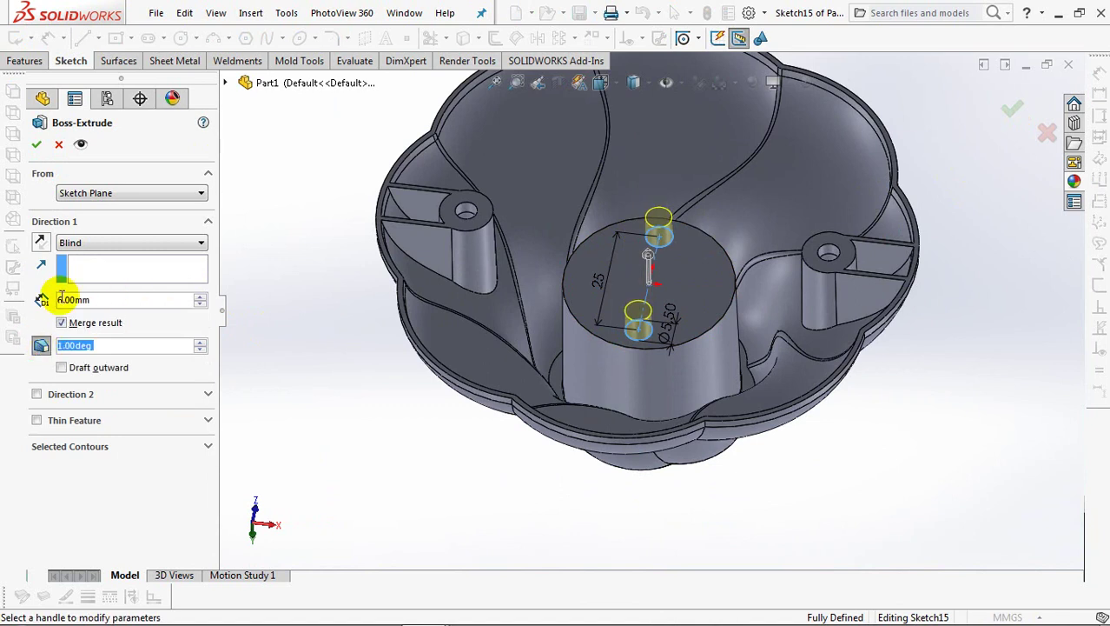
click(36, 144)
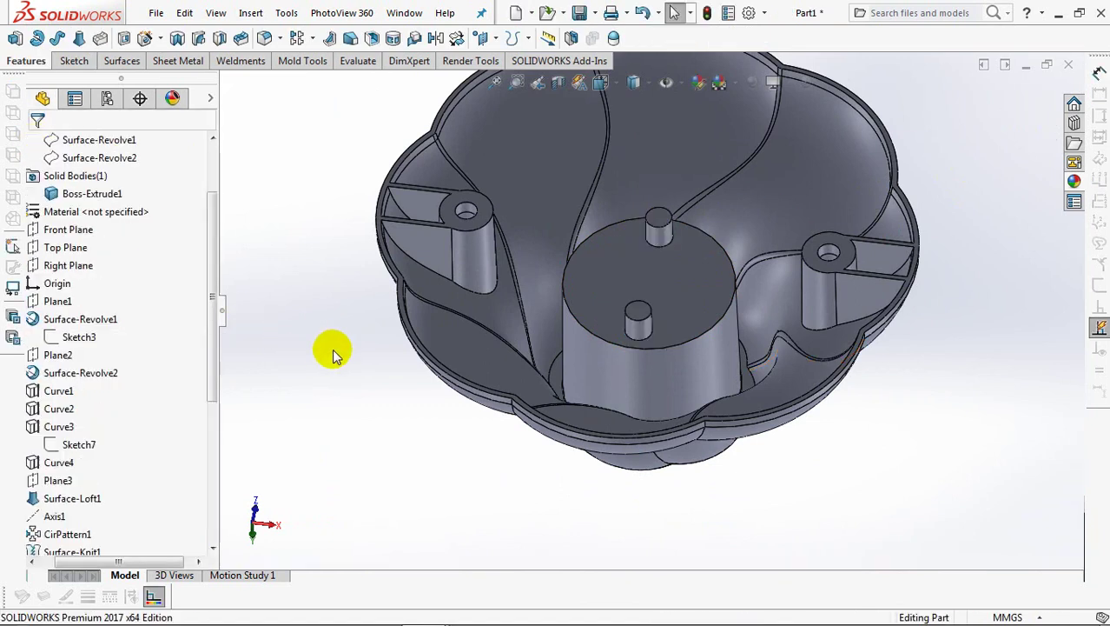
Start a sketch on the hub's top face with a horizontal centerline from the hub centre
mouse_move(356, 371)
middle_down()
mouse_move(342, 375)
mouse_move(342, 395)
middle_up()
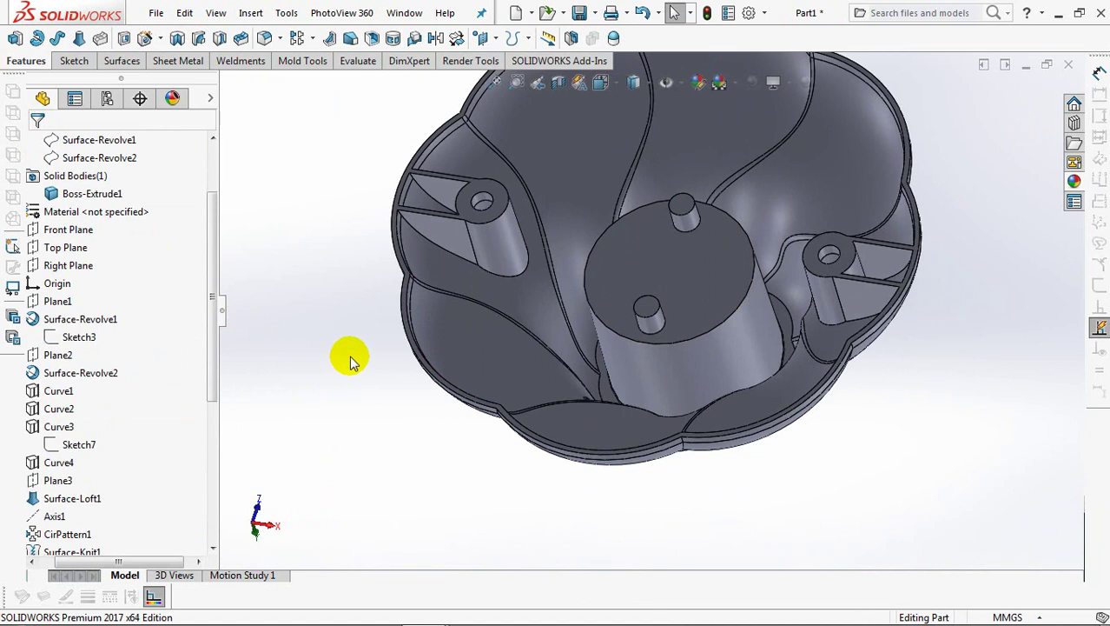
click(16, 39)
click(690, 261)
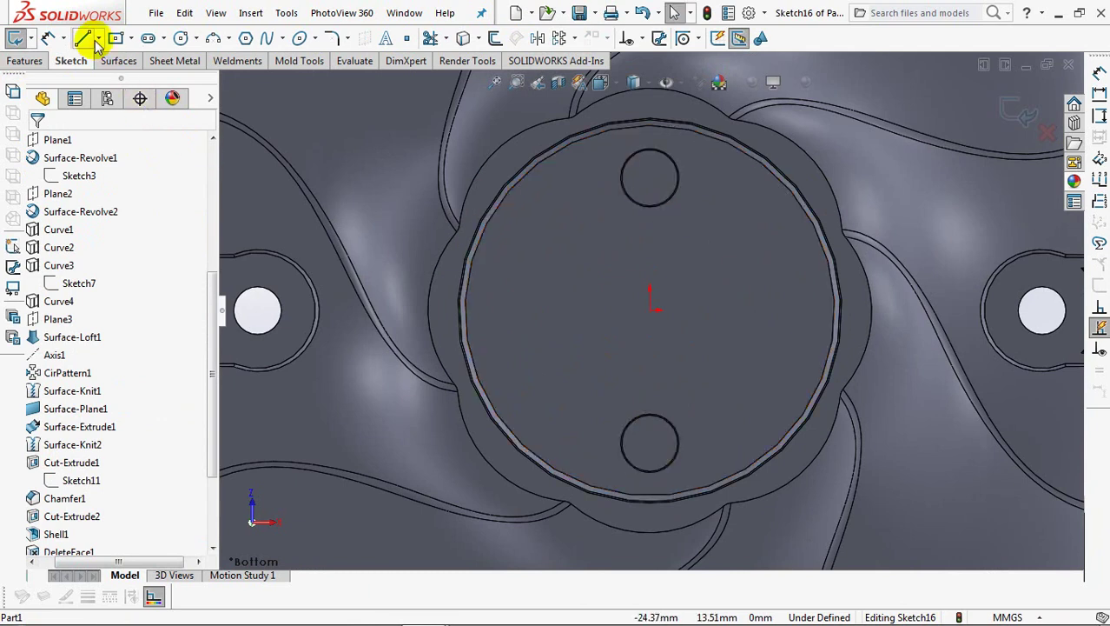
click(87, 39)
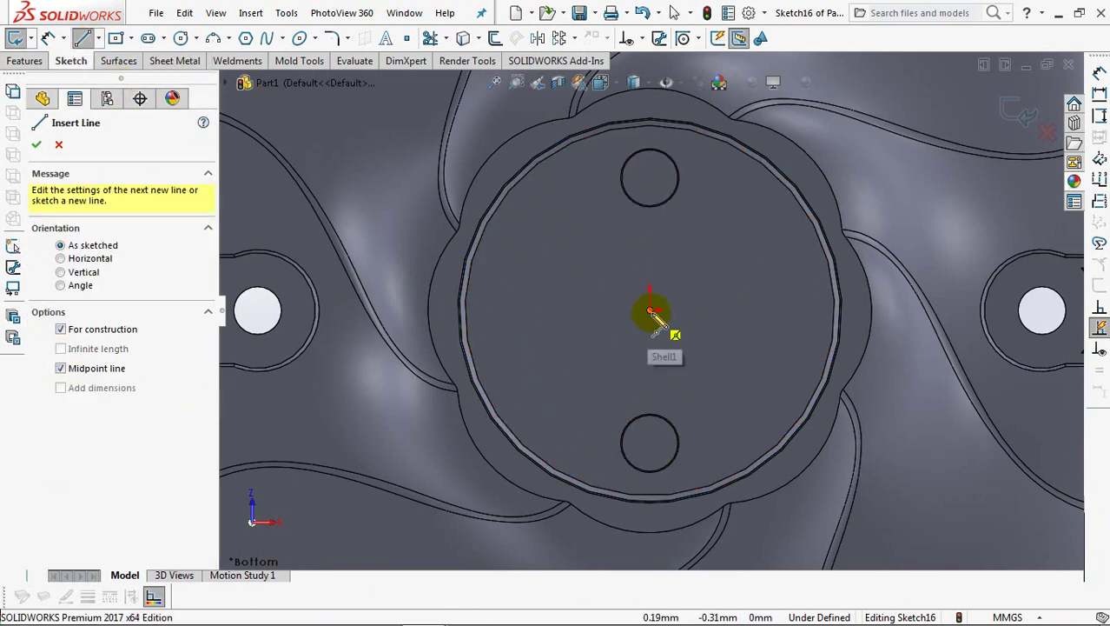
click(651, 310)
click(761, 310)
right_click(759, 309)
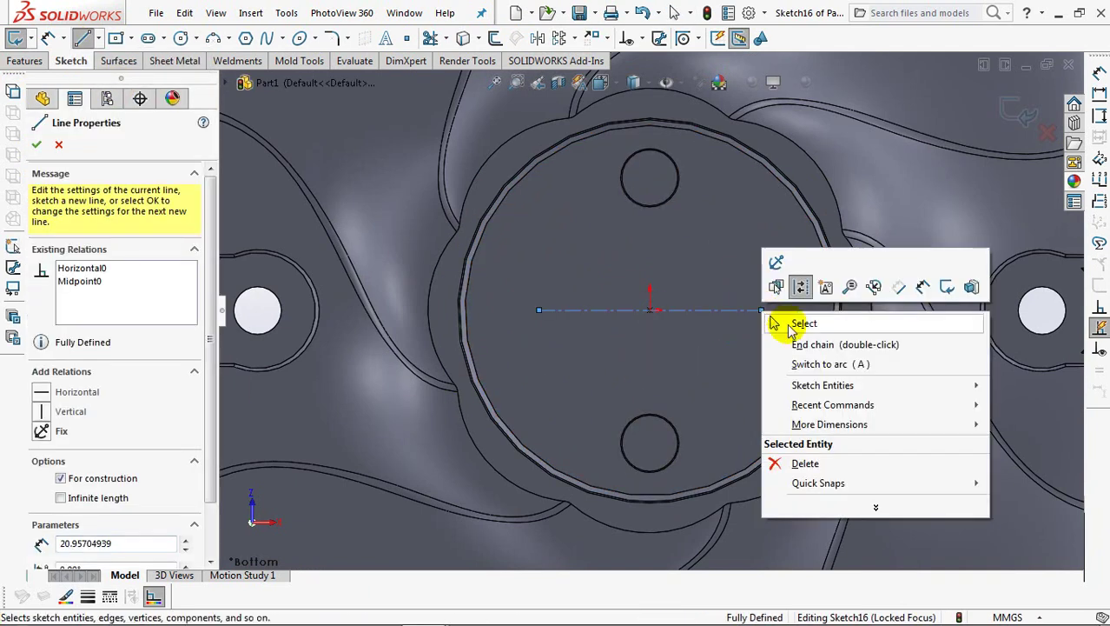
click(784, 322)
Draw two centre rectangles, one left of the hub centre and one on the centerline's right end
click(116, 38)
click(538, 310)
click(505, 347)
click(761, 310)
click(730, 348)
right_click(734, 353)
click(772, 363)
Add an Equal relation to the rectangle sides so both become squares
click(638, 38)
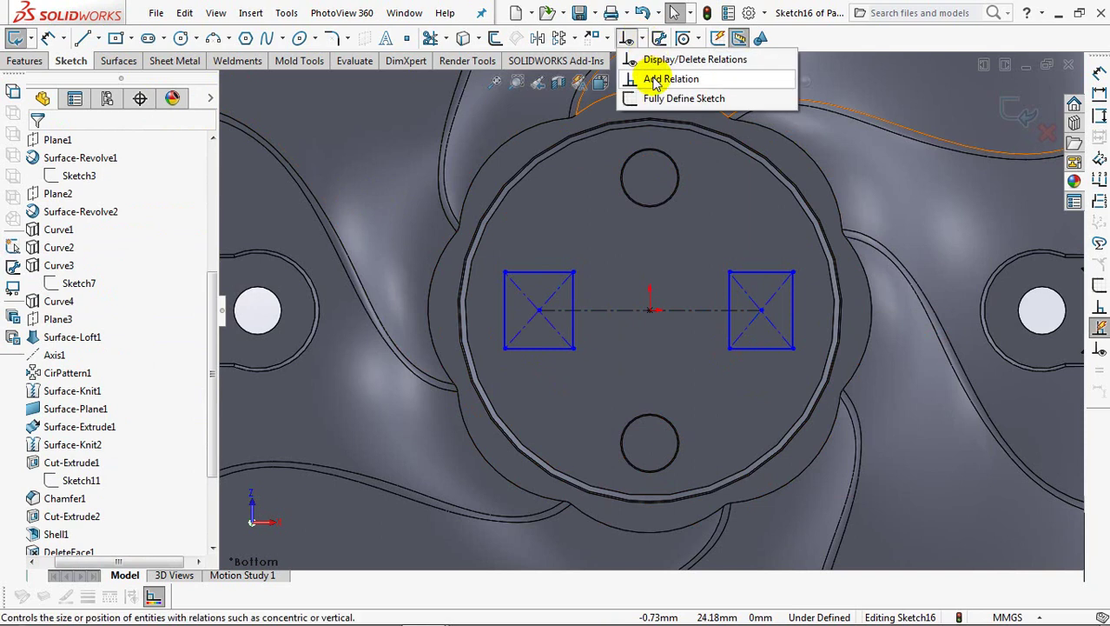
click(651, 77)
click(506, 295)
click(728, 298)
click(761, 272)
click(732, 292)
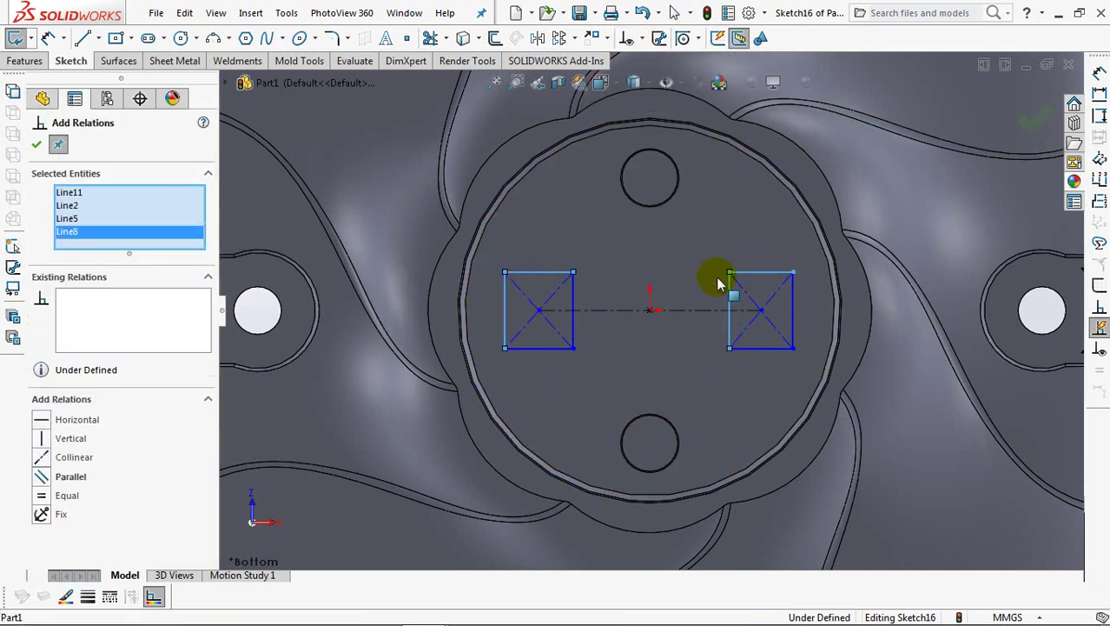
click(41, 495)
click(35, 144)
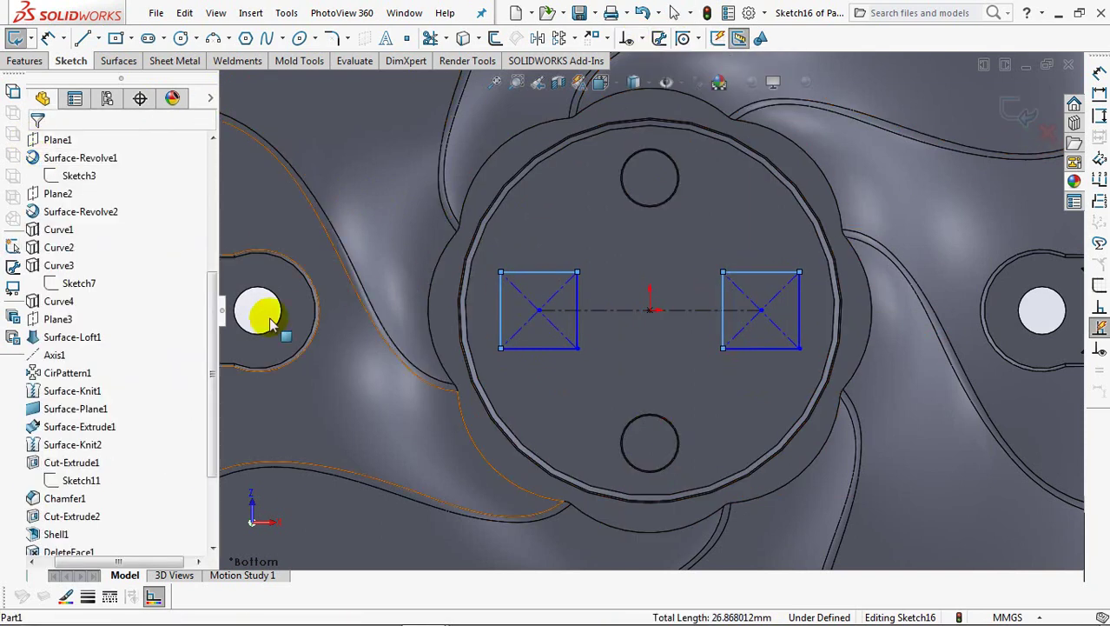
Dimension the squares to 8 mm wide and 18.5 mm apart
click(549, 352)
click(558, 384)
click(477, 379)
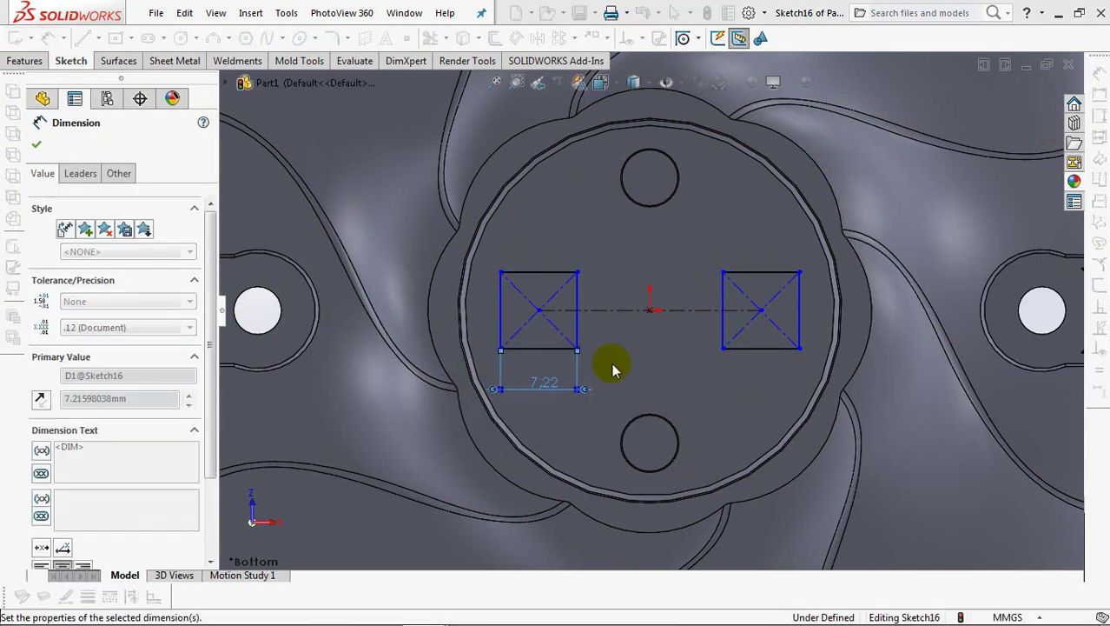
click(623, 309)
click(643, 232)
text(18,5)
click(575, 225)
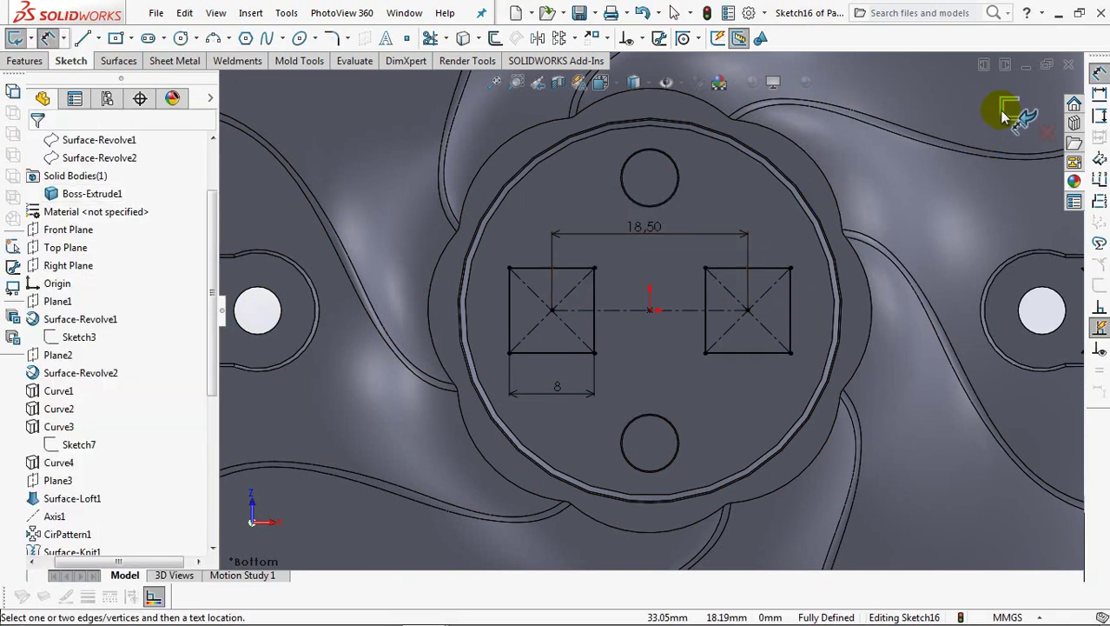
Extrude the squares 2 mm as a thin feature with 1.5 mm walls, reversed inward
right_drag(1003, 113, 942, 178)
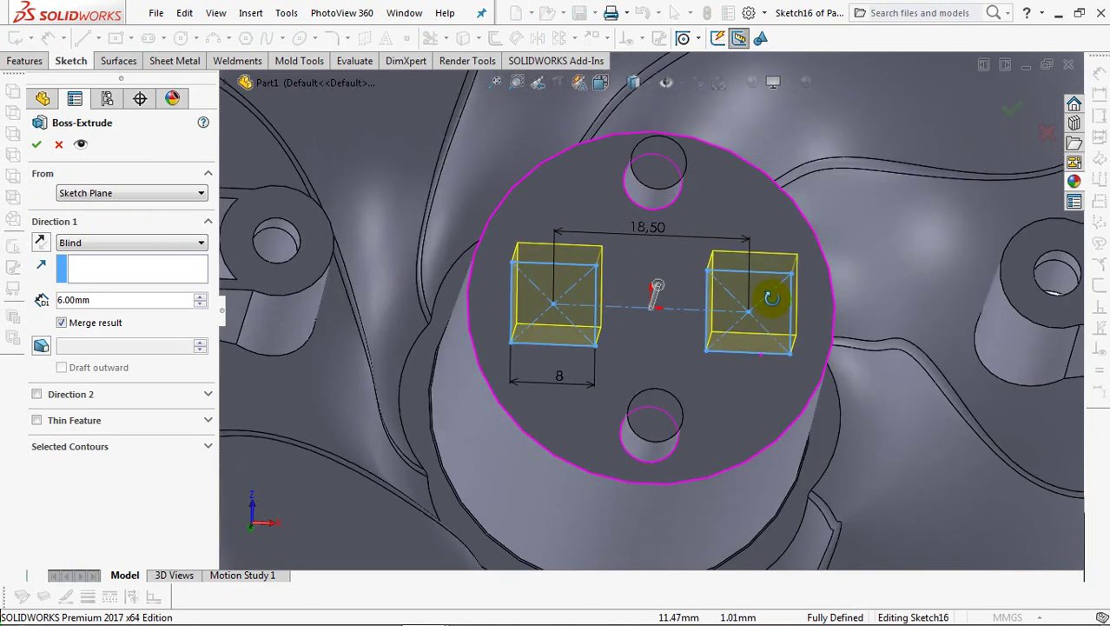
middle_drag(772, 298, 799, 253)
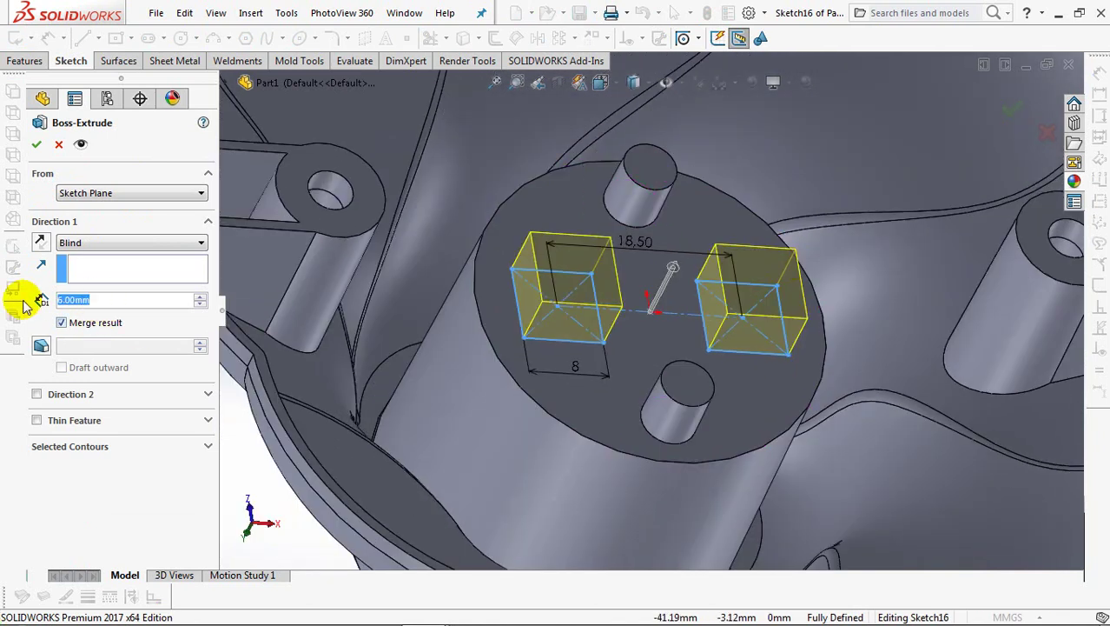
text(2)
key(Return)
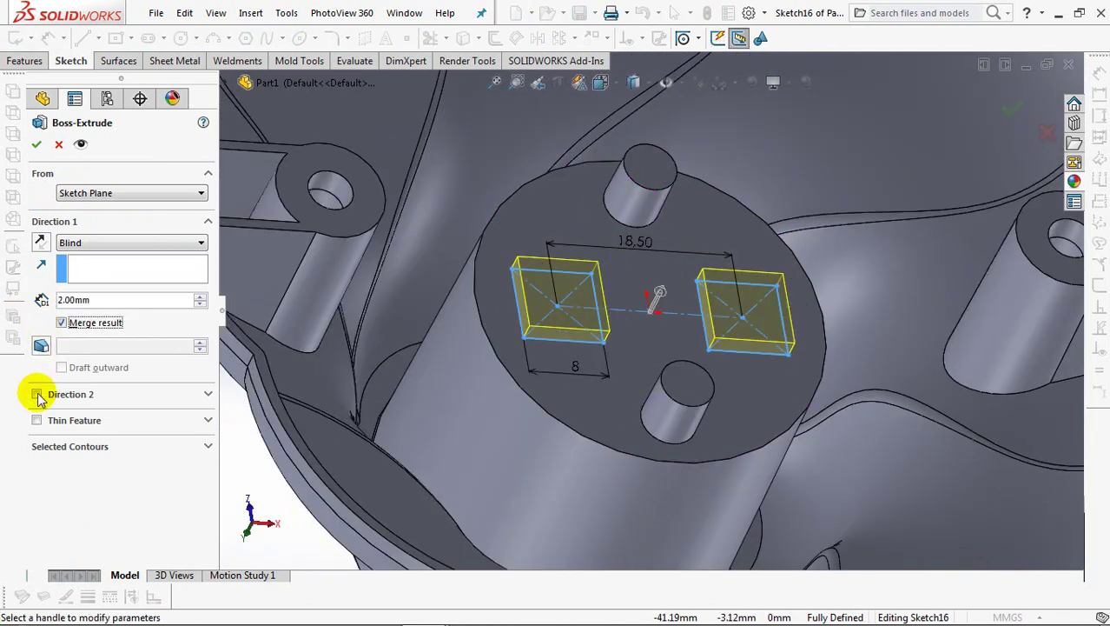
click(37, 420)
double_click(110, 467)
text(1.5)
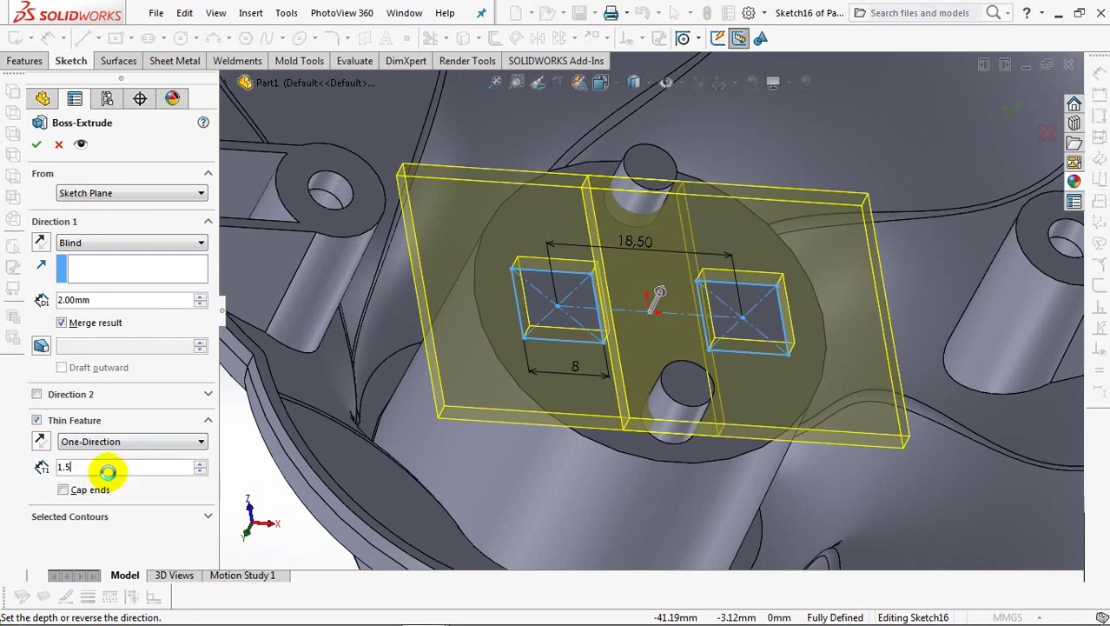
key(Return)
click(40, 441)
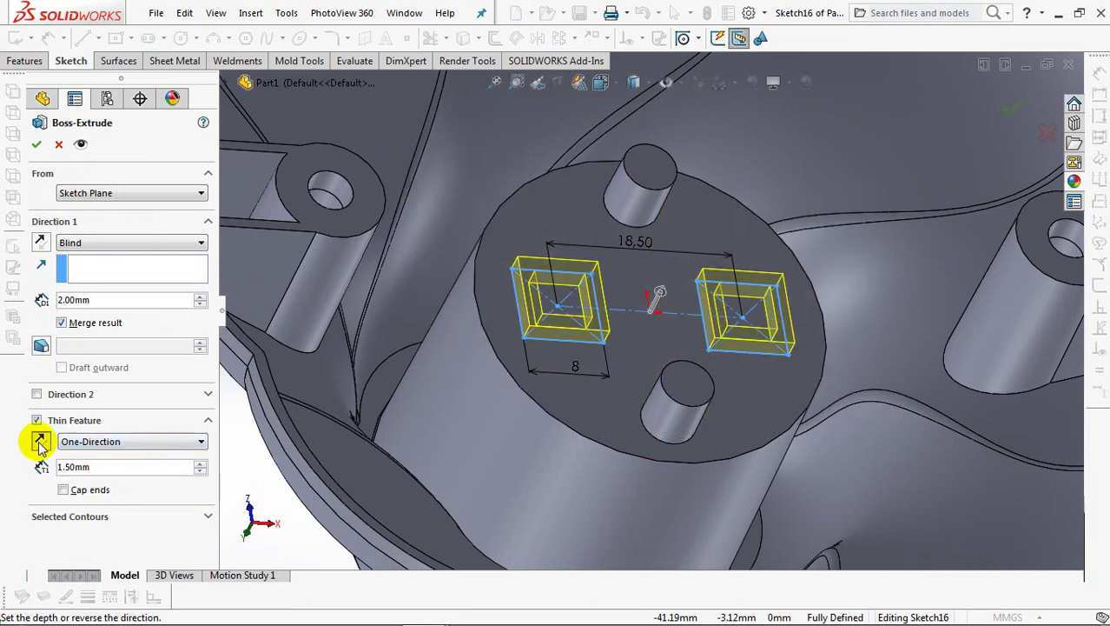
click(36, 146)
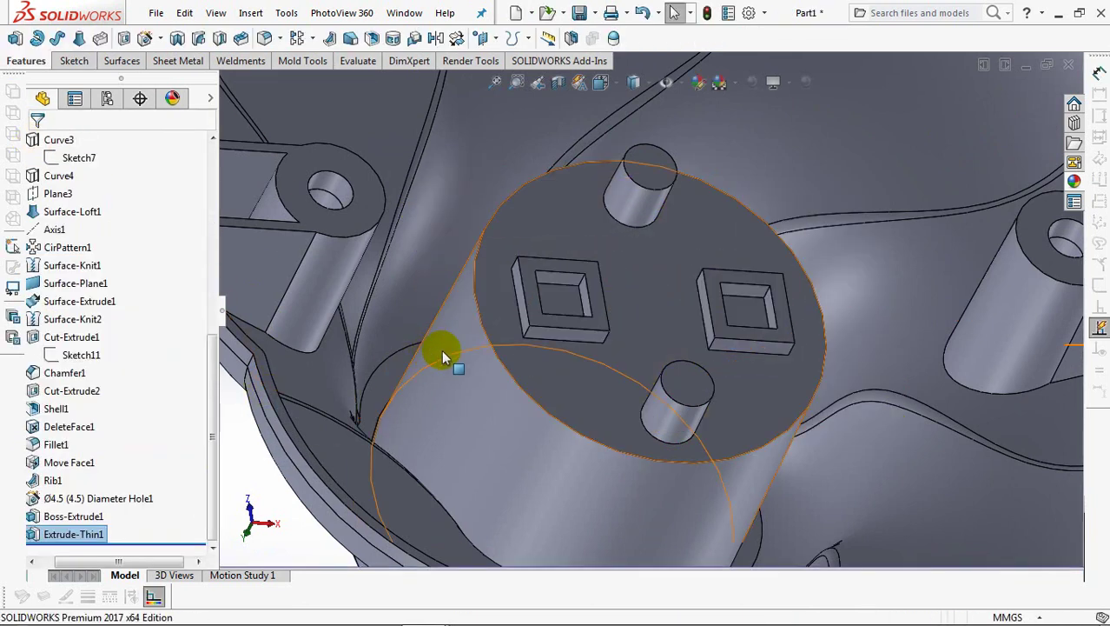
middle_drag(434, 347, 296, 469)
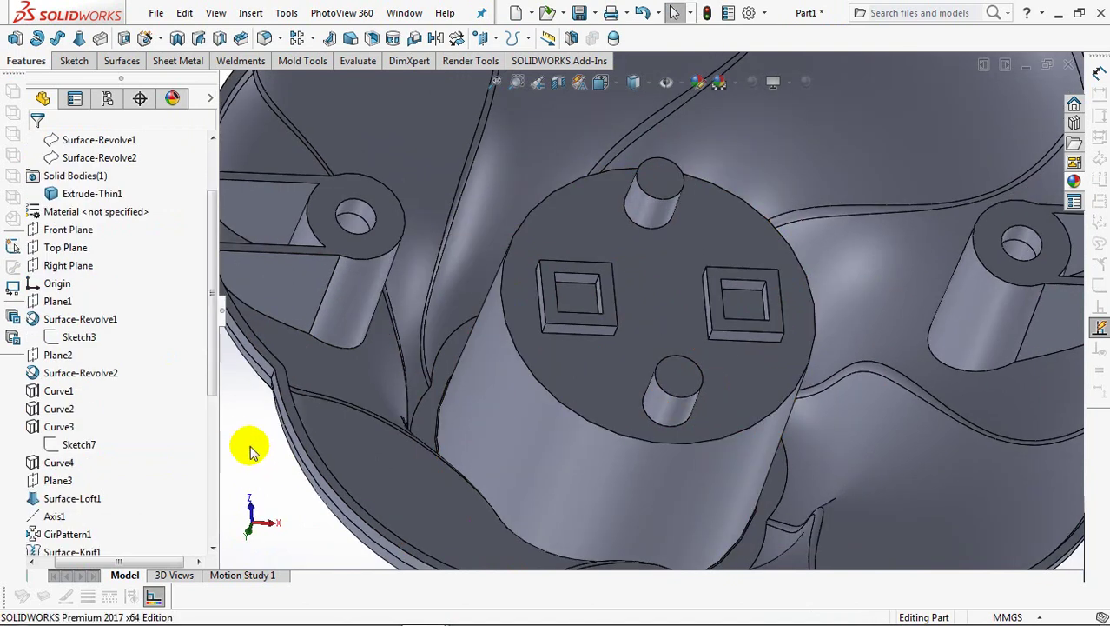
Start a Hole Wizard hole with size Ø3.0
click(144, 38)
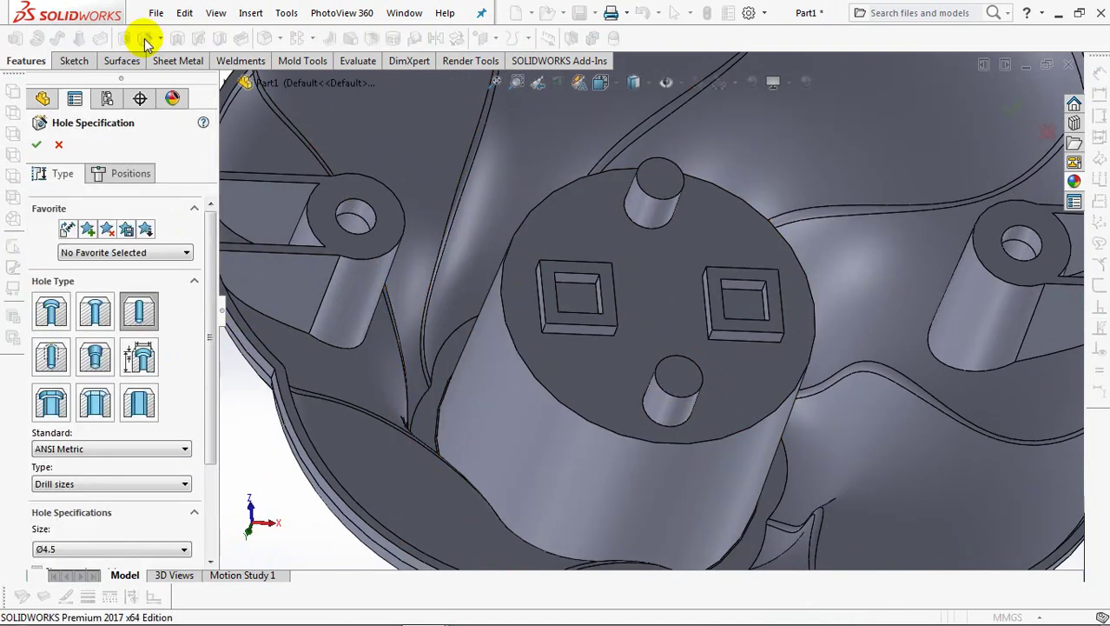
scroll(202, 433, down, 2)
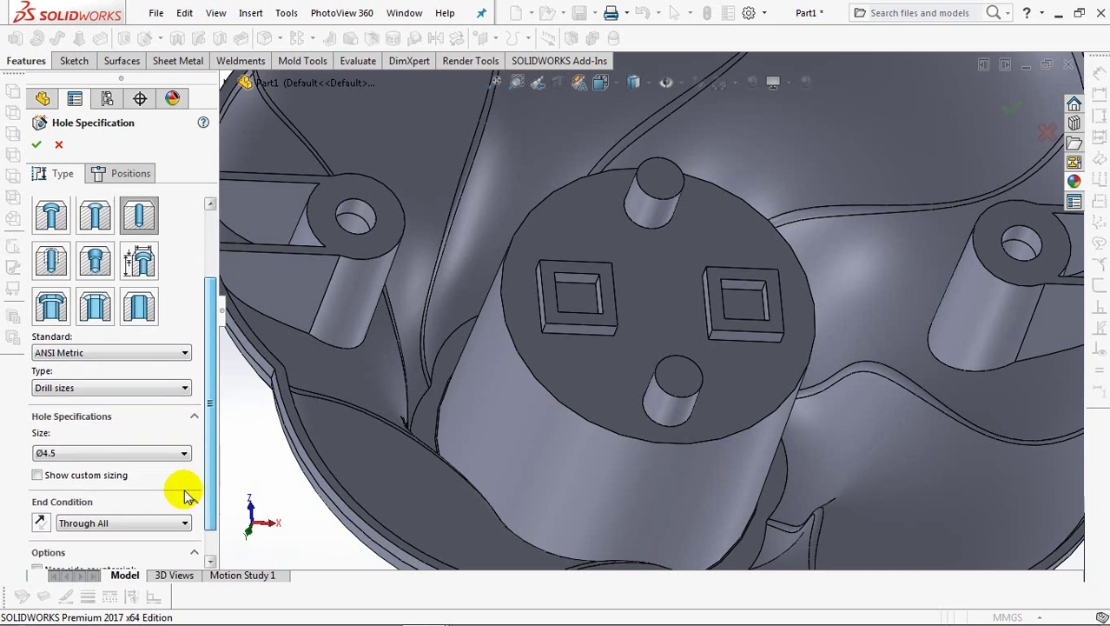
click(111, 453)
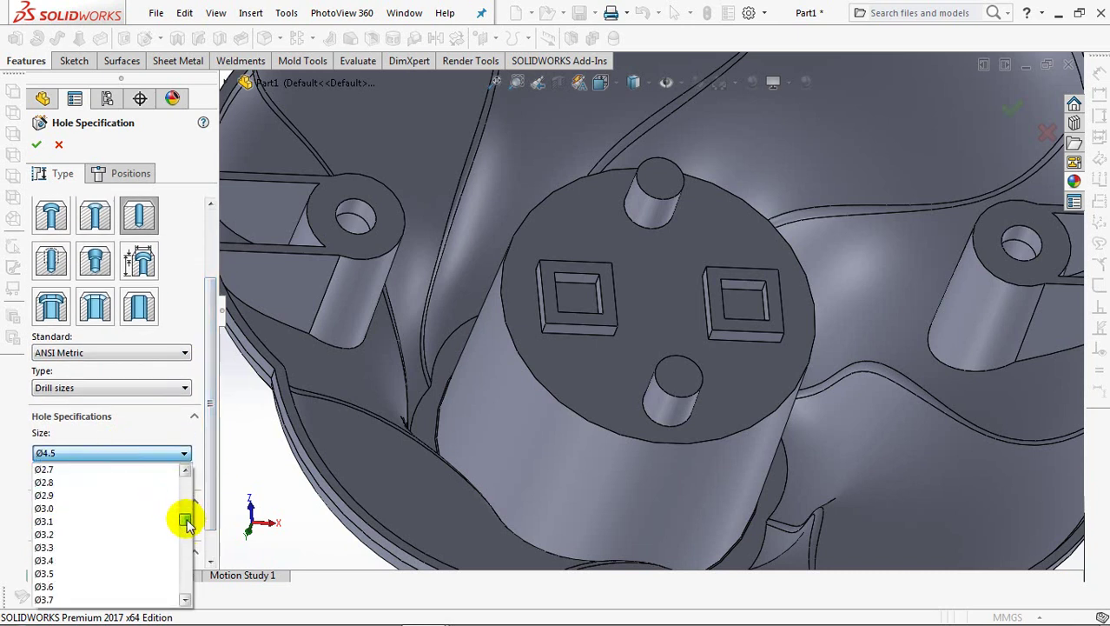
click(137, 509)
click(131, 174)
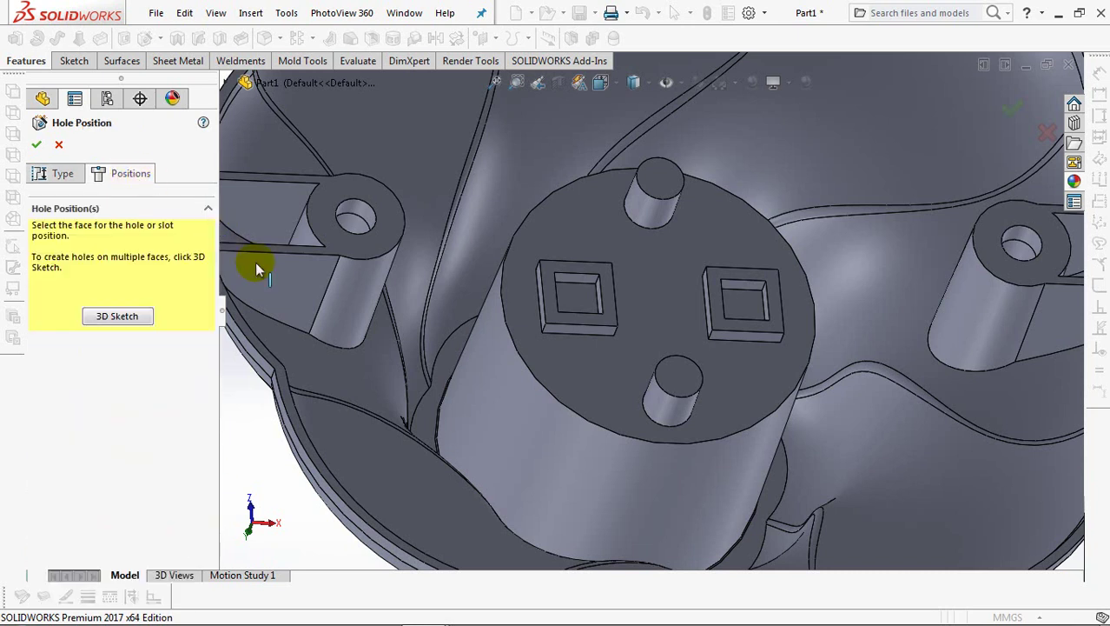
Place the Ø3.0 holes at both square centres from Sketch16 using a 3D sketch
click(123, 316)
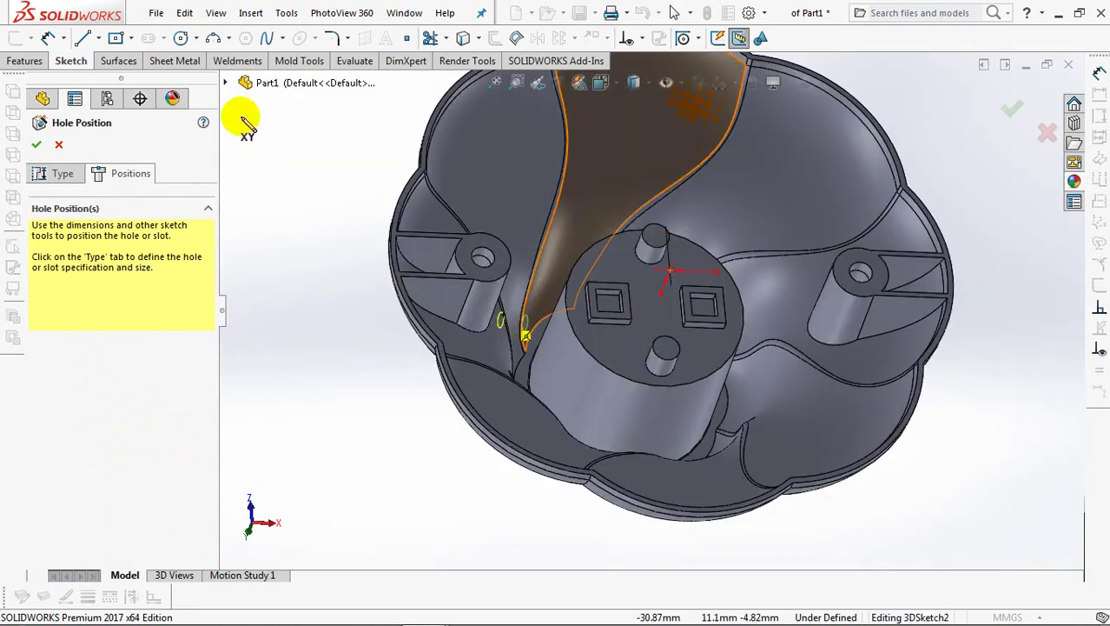
click(228, 84)
scroll(300, 465, down, 4)
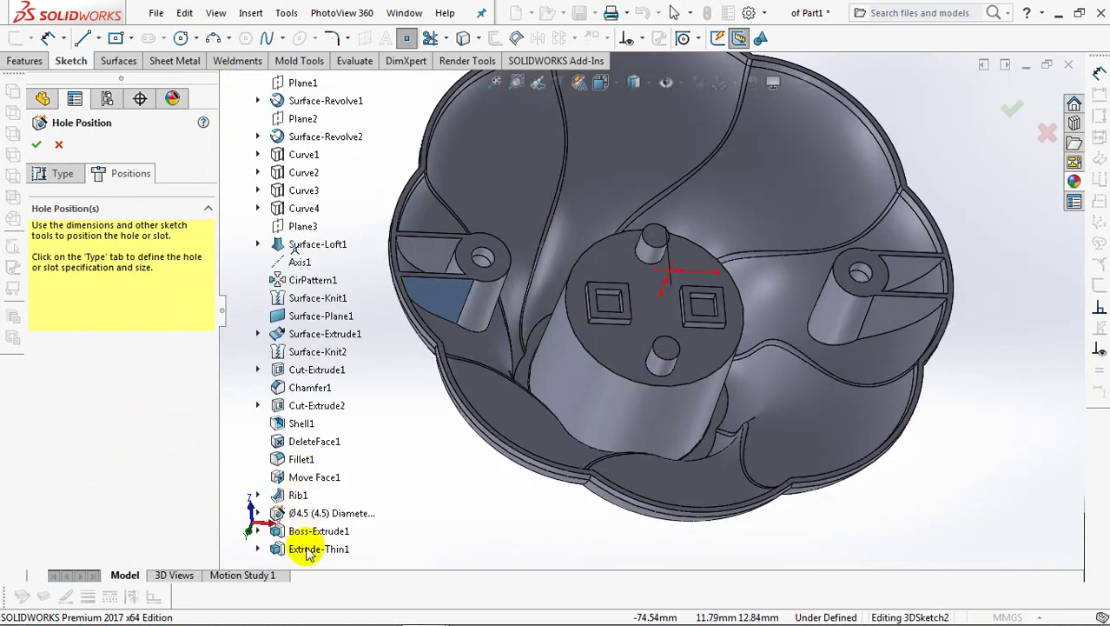
click(257, 548)
click(328, 547)
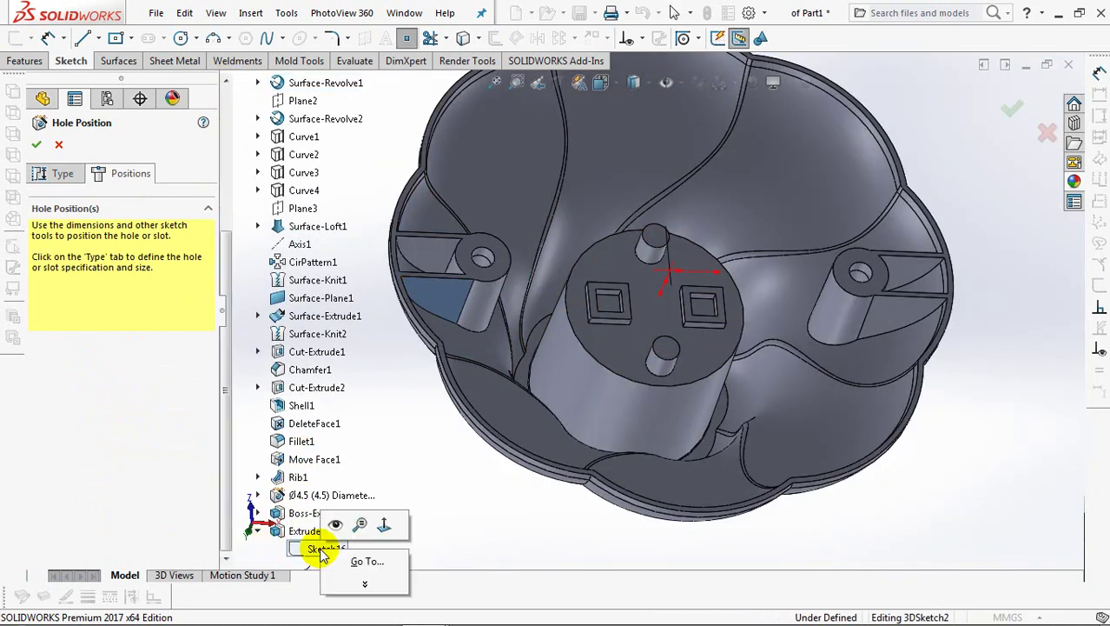
scroll(657, 342, down, 3)
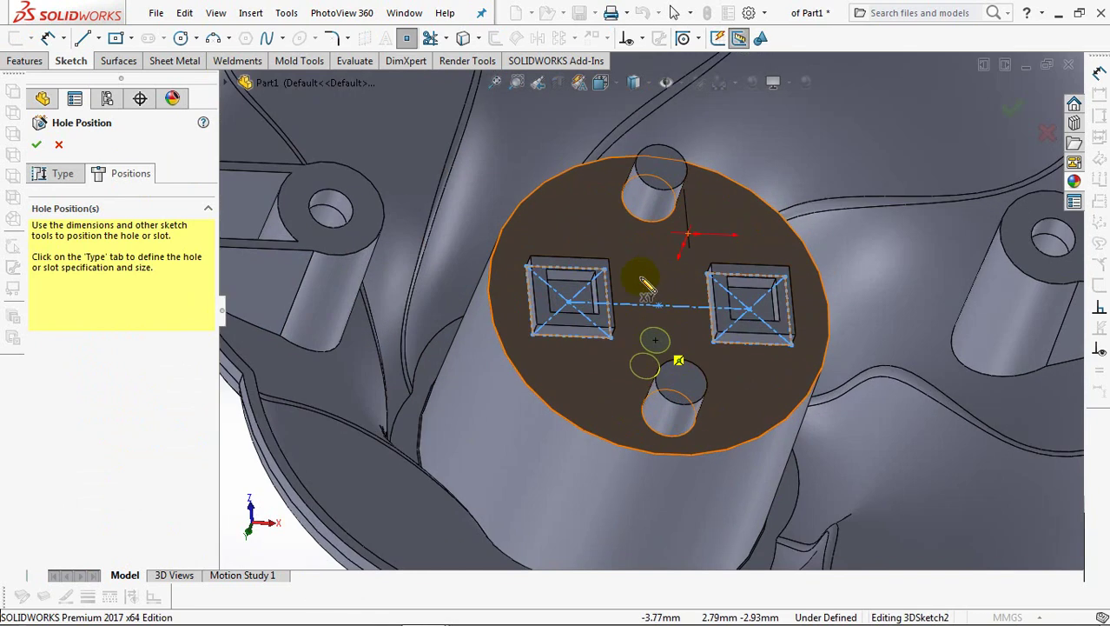
click(570, 302)
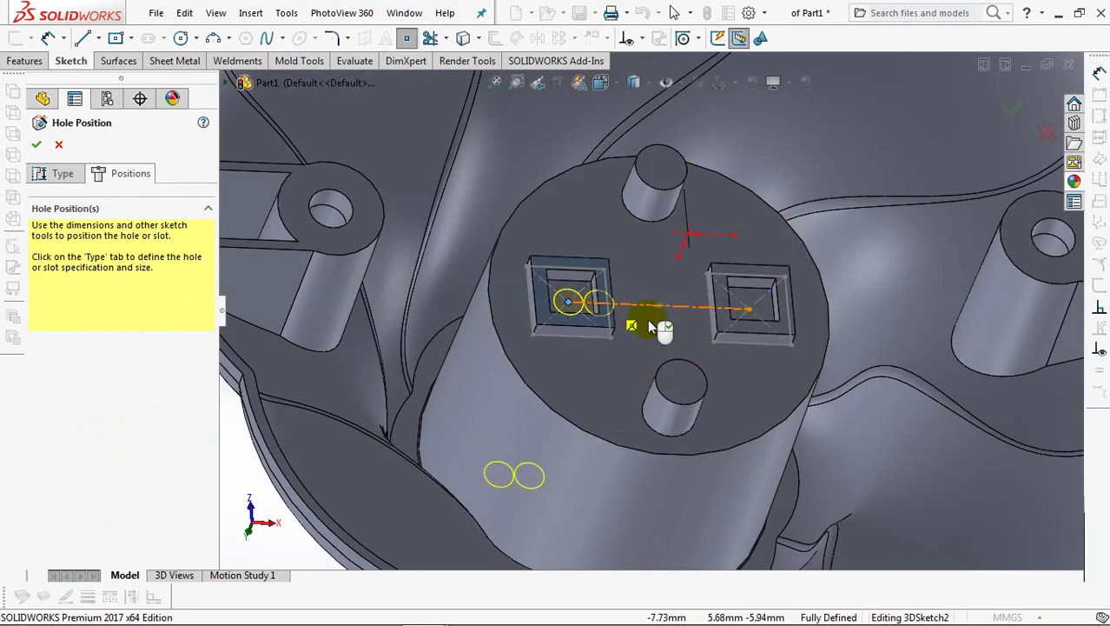
click(748, 311)
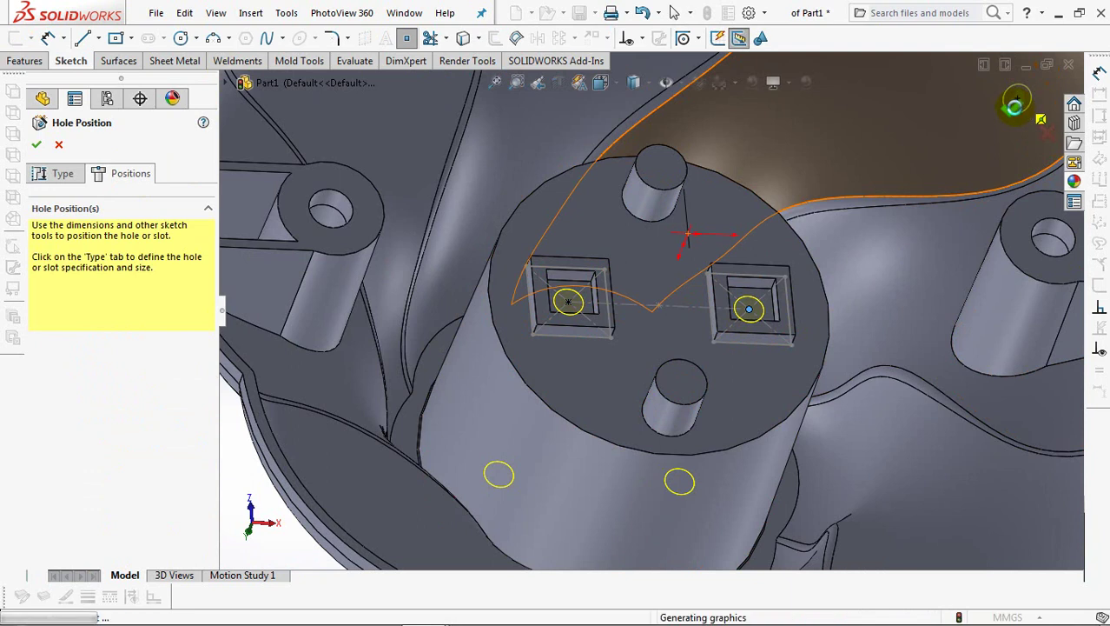
click(1015, 106)
Clear the hub face selection and return to the Features tools
scroll(688, 306, up, 5)
click(676, 316)
key(Escape)
click(40, 62)
Round the hub's outer circular edge with a 0.5 mm fillet
click(265, 39)
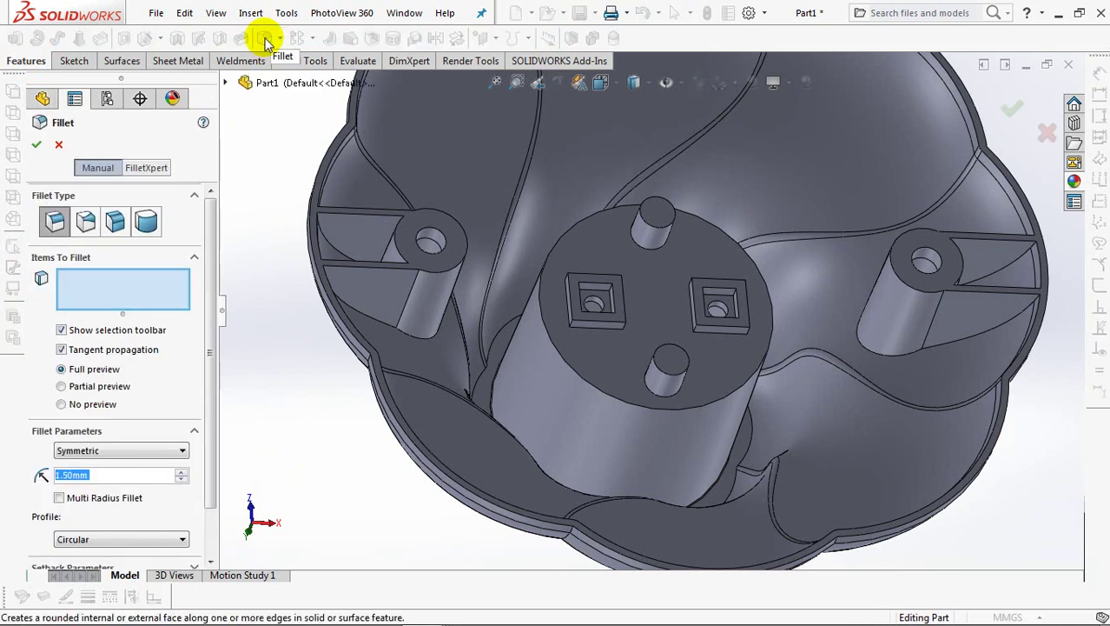
click(614, 403)
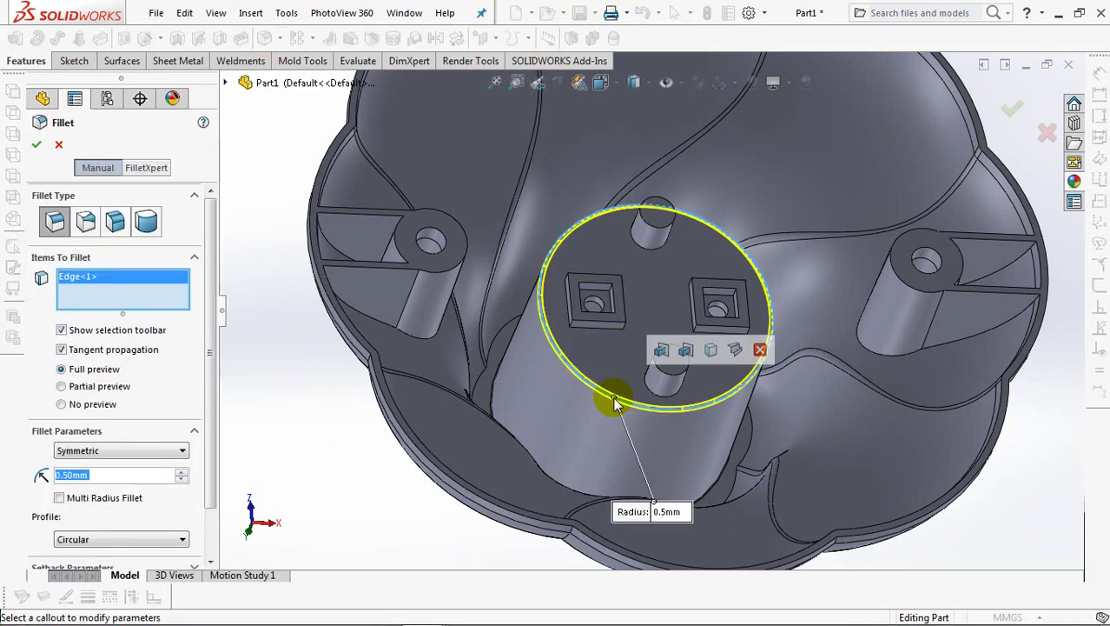
click(37, 144)
Turn the part to its other side and start a boss sketch on the hub face
mouse_move(368, 411)
middle_down()
mouse_move(508, 314)
mouse_move(858, 262)
middle_up()
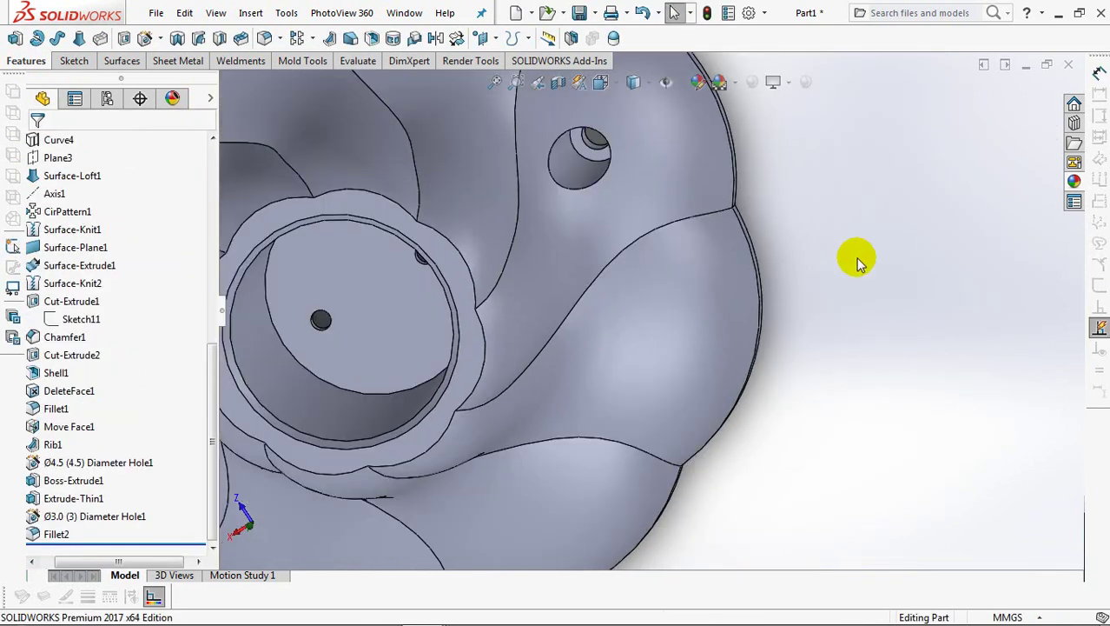
mouse_move(856, 325)
middle_down()
mouse_move(892, 310)
mouse_move(897, 334)
mouse_move(900, 287)
middle_up()
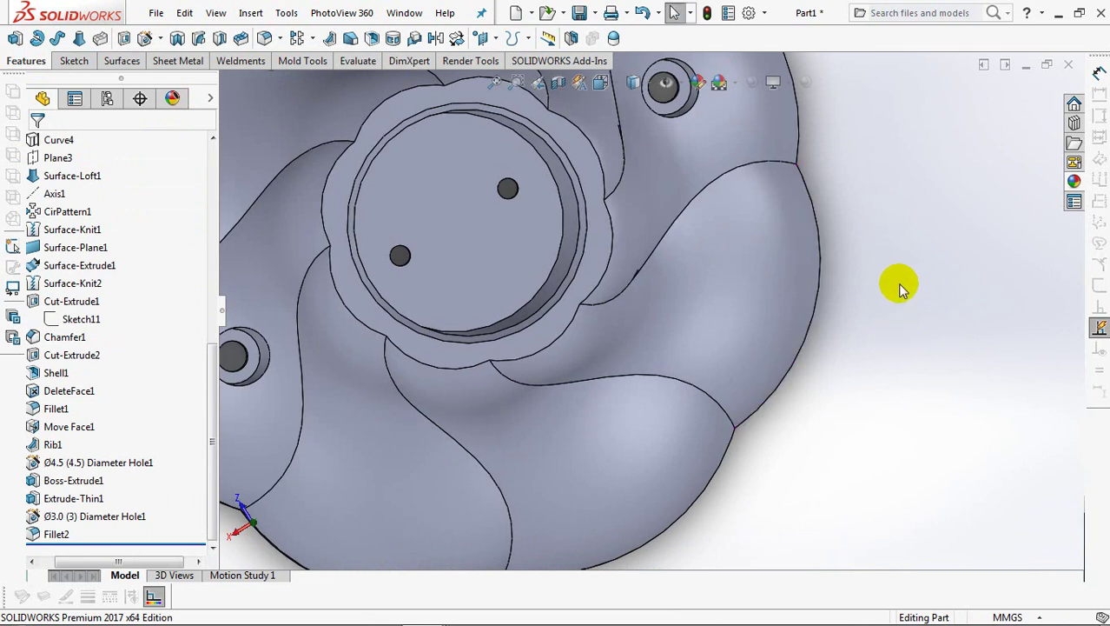
click(15, 39)
click(484, 235)
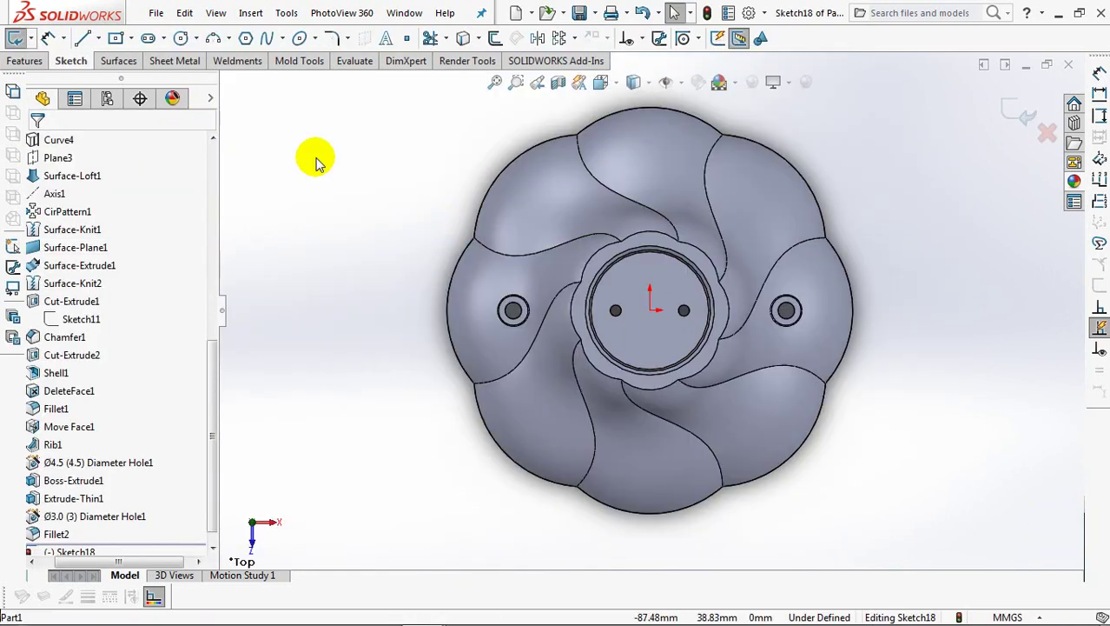
Draw a circle at the origin and dimension it to Ø4 mm
scroll(643, 291, down, 5)
scroll(681, 248, down, 3)
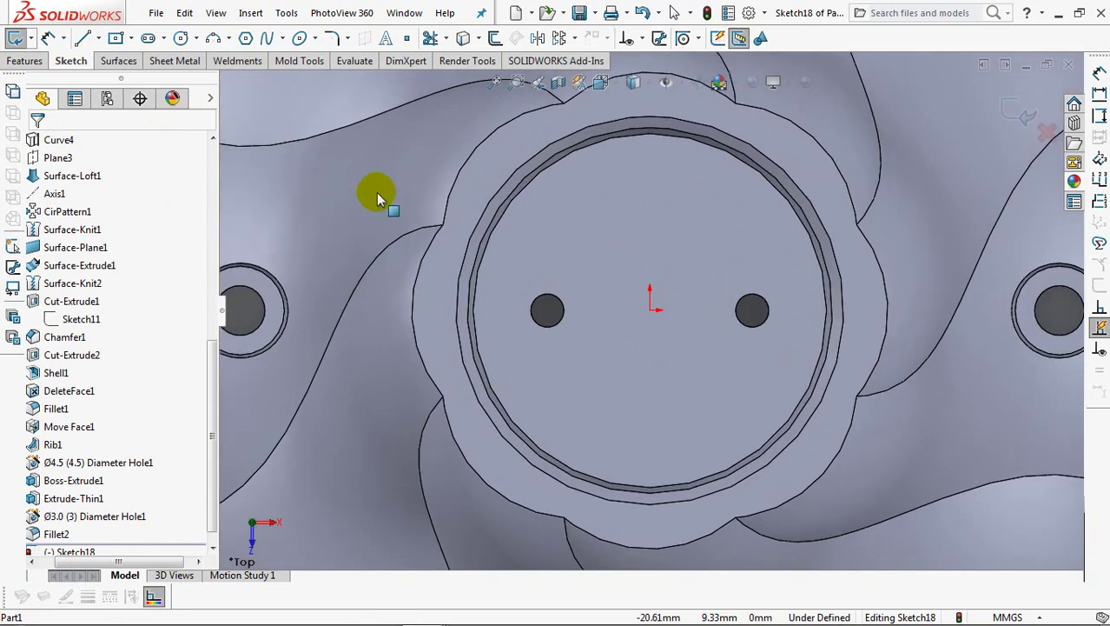
click(180, 38)
click(650, 309)
click(665, 285)
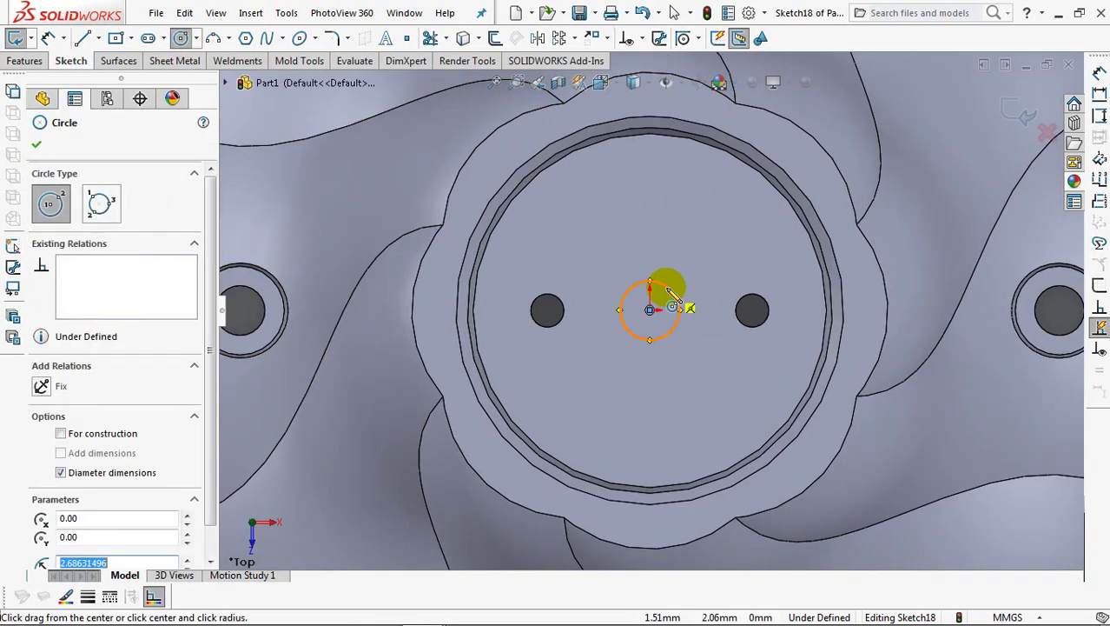
click(47, 38)
click(656, 270)
click(645, 245)
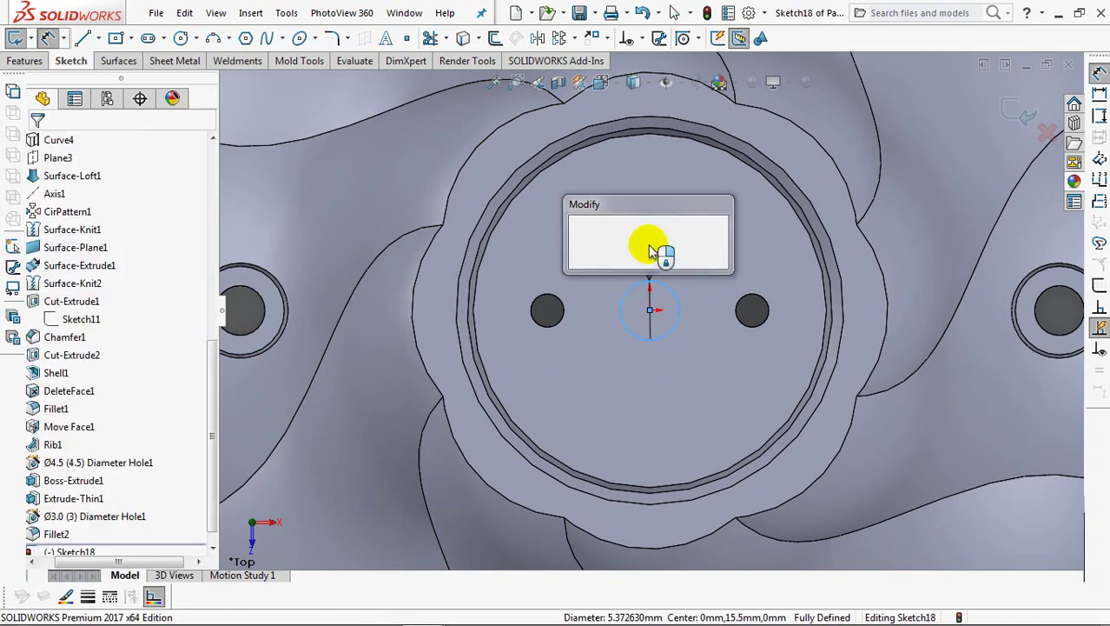
text(4)
click(577, 238)
click(1017, 110)
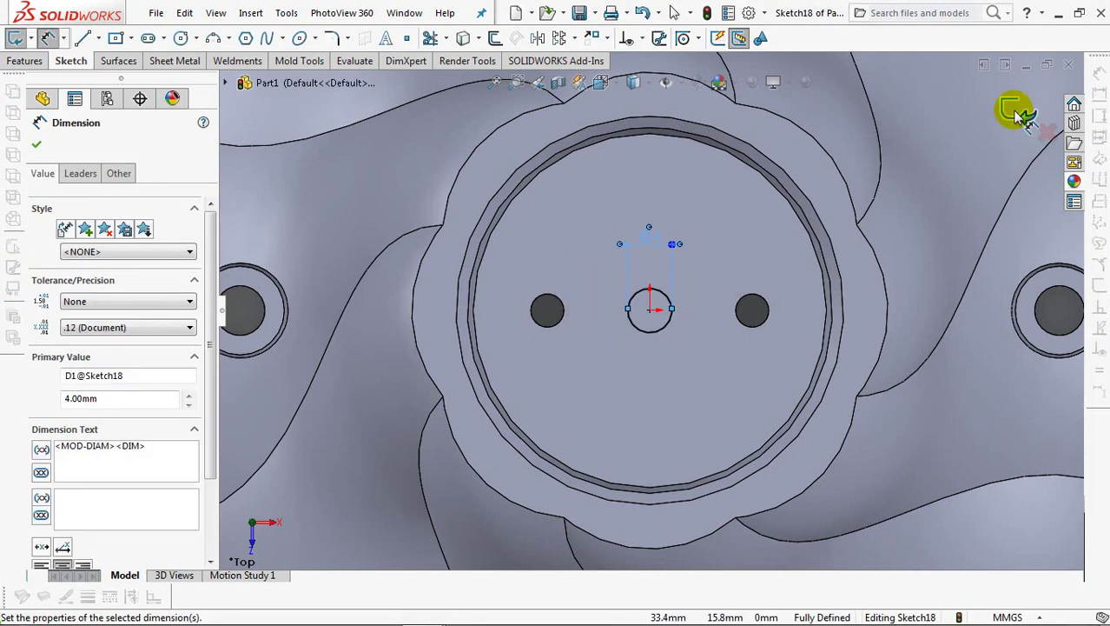
Extrude the Ø4 circle 4 mm Blind into the centre pin
click(1016, 110)
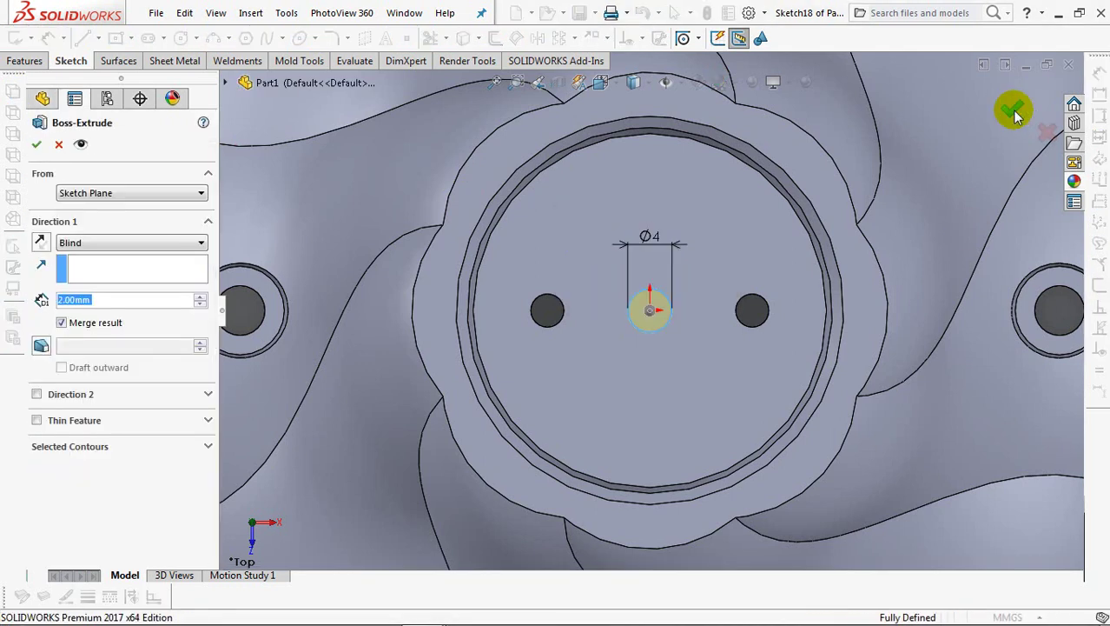
middle_drag(703, 381, 689, 312)
click(93, 300)
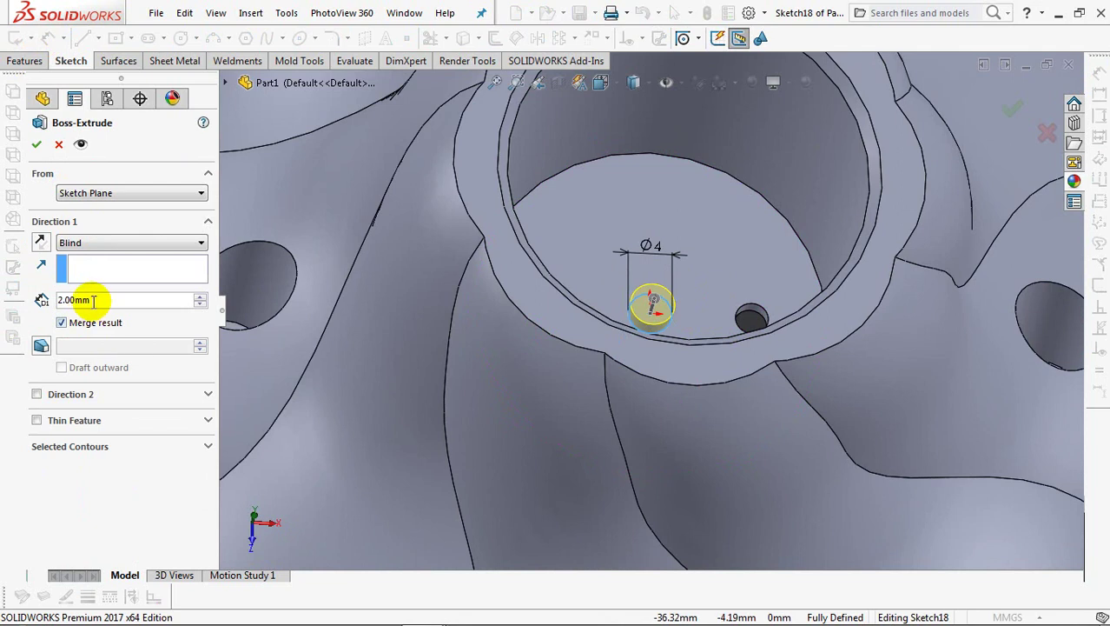
text(4)
key(Return)
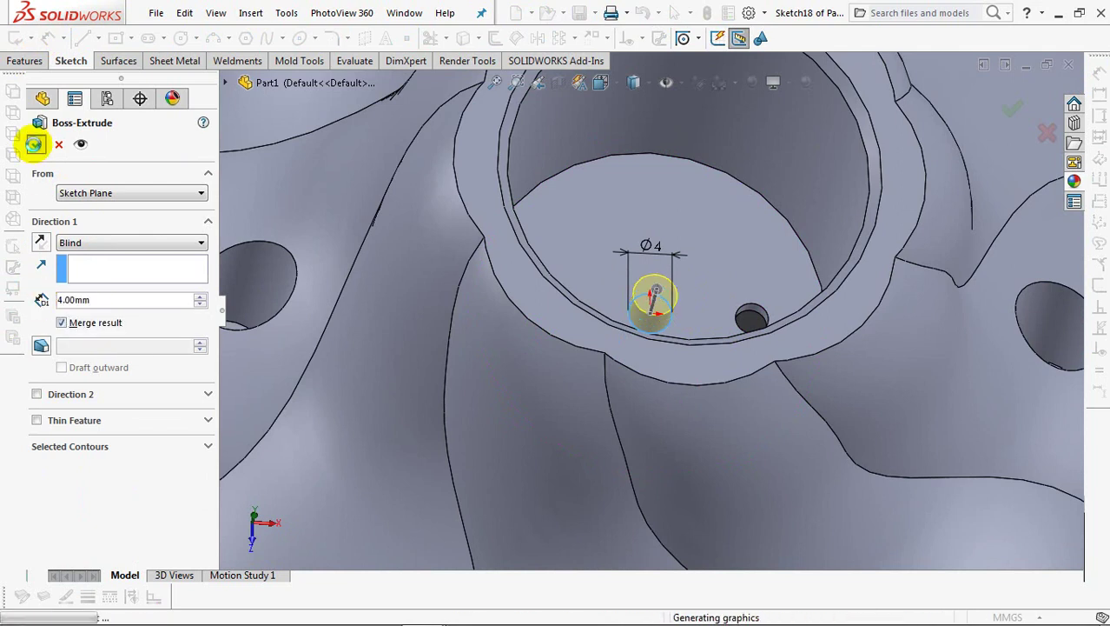
click(34, 144)
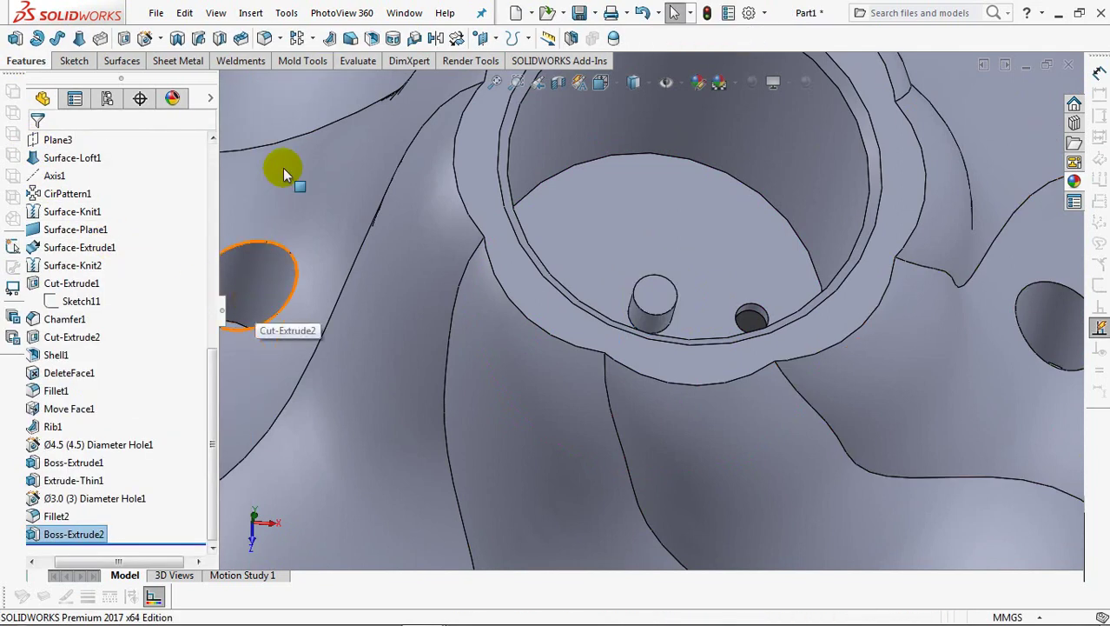
Dome the Ø4 pin's top edge with a 2 mm fillet and start a sketch on the bore floor
click(265, 39)
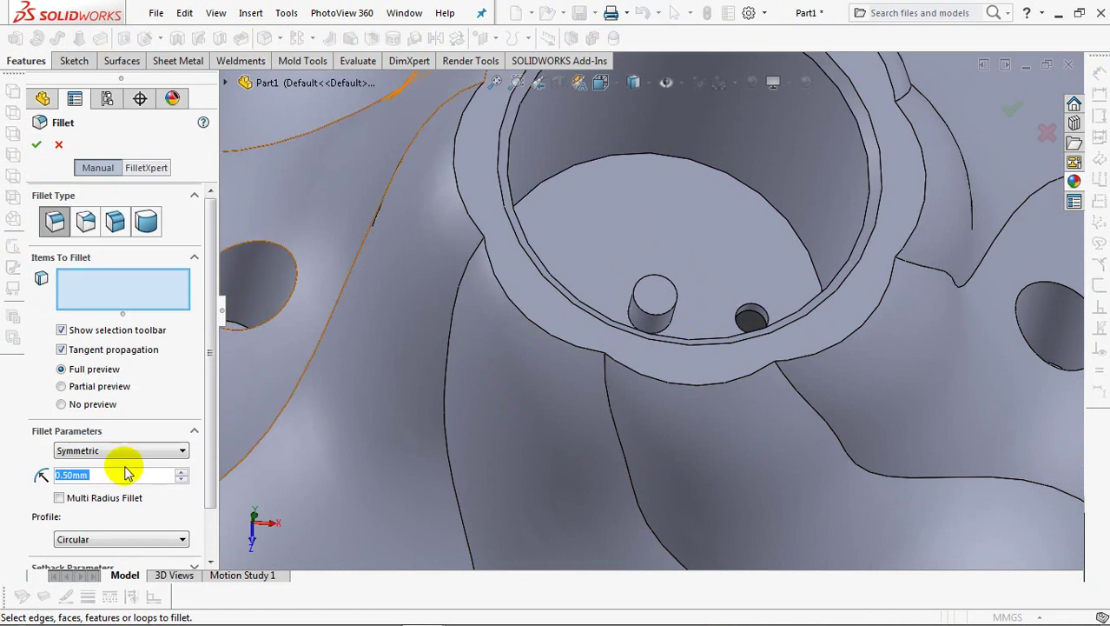
text(2)
key(Return)
click(651, 304)
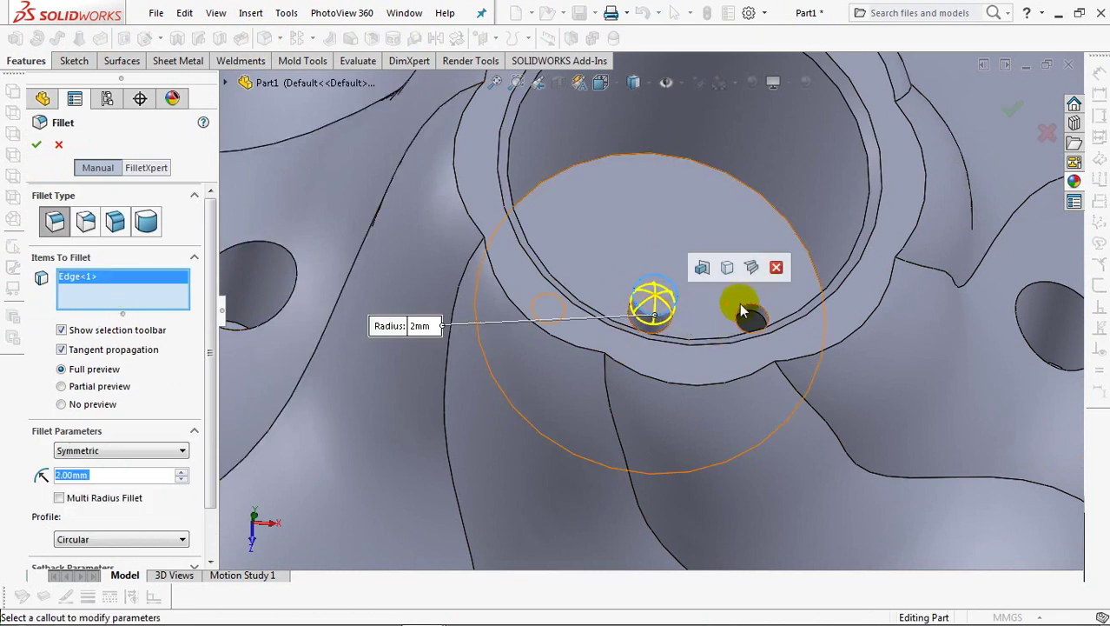
click(1010, 106)
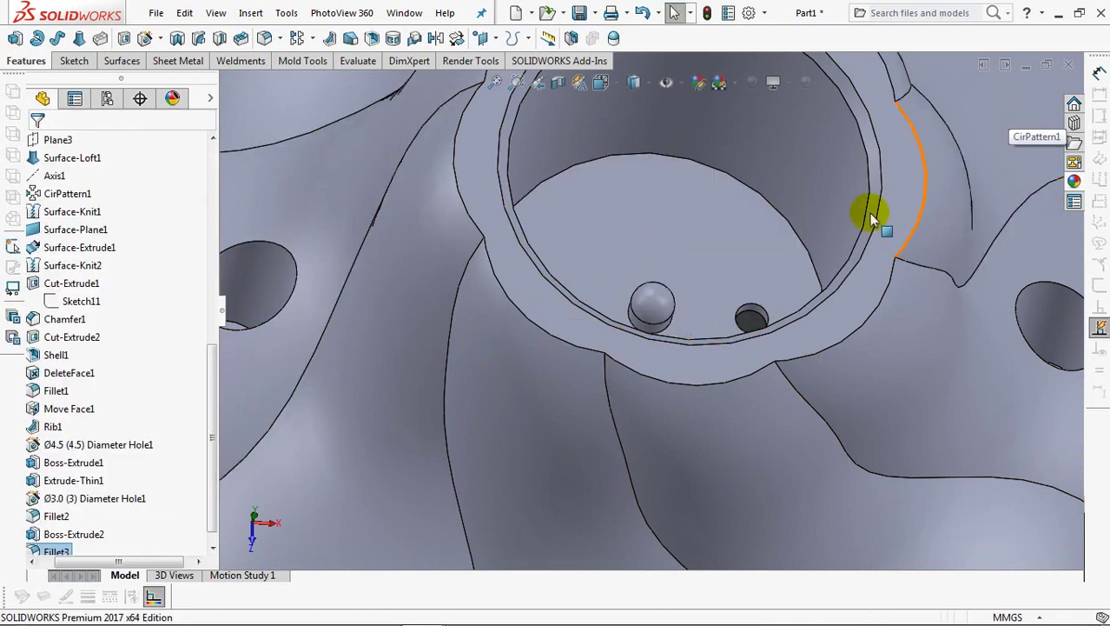
click(14, 38)
click(665, 236)
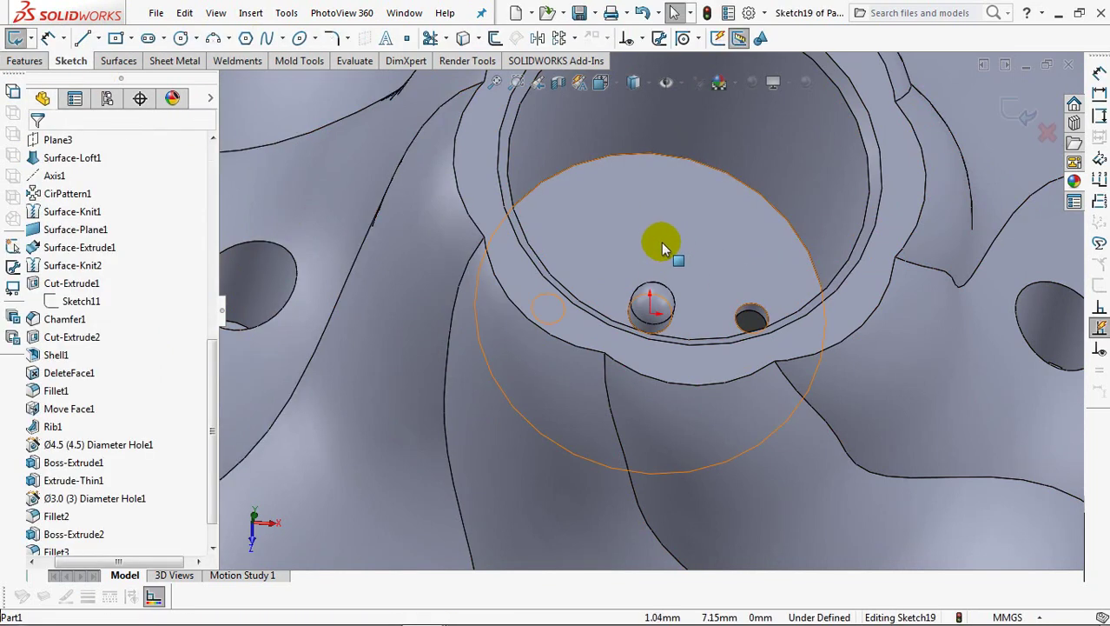
Draw an 8 mm wide straight slot from the centre pin to the bore's left edge
click(654, 249)
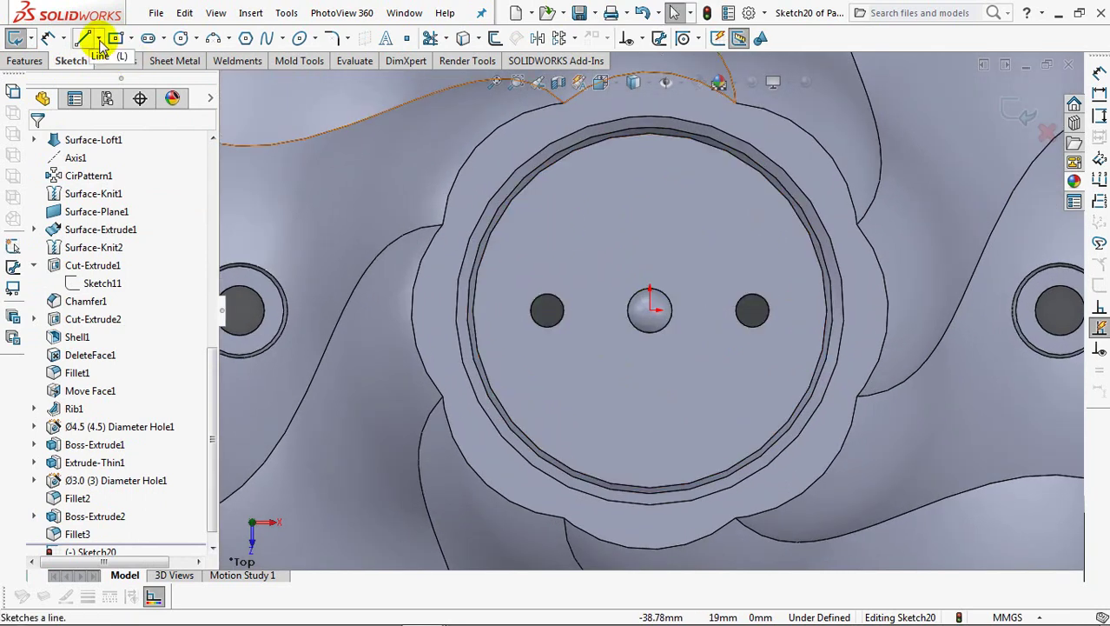
click(148, 38)
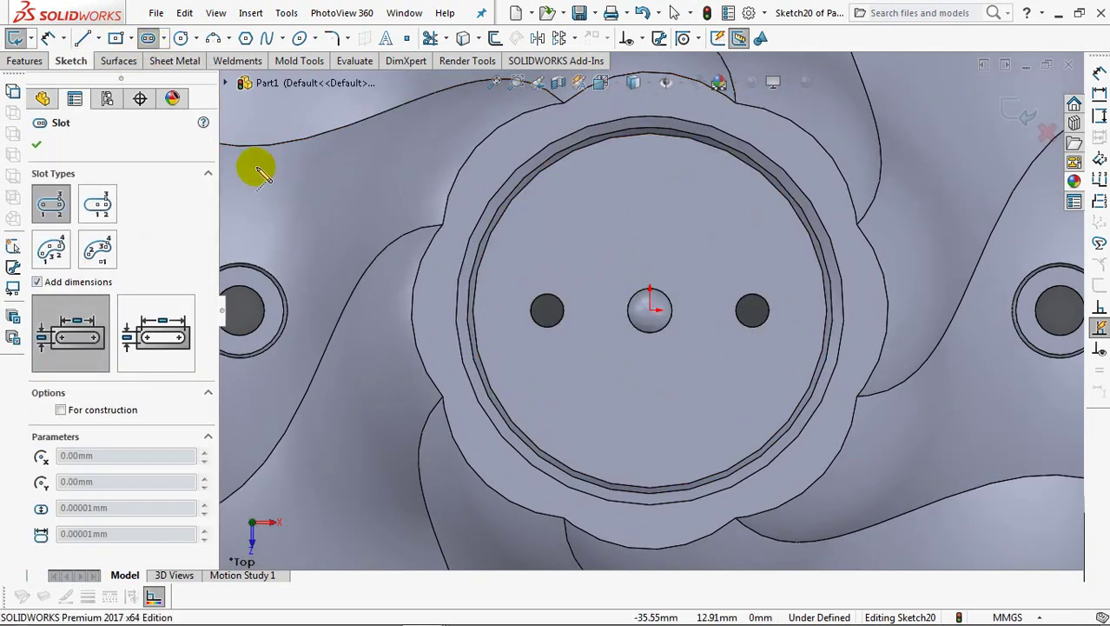
click(654, 312)
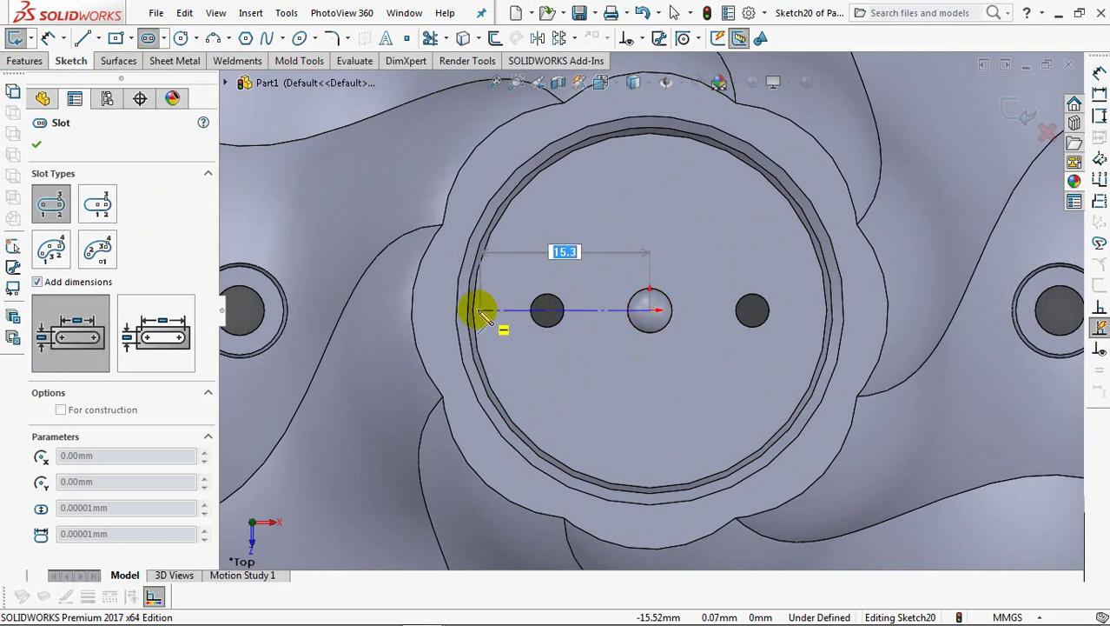
click(473, 310)
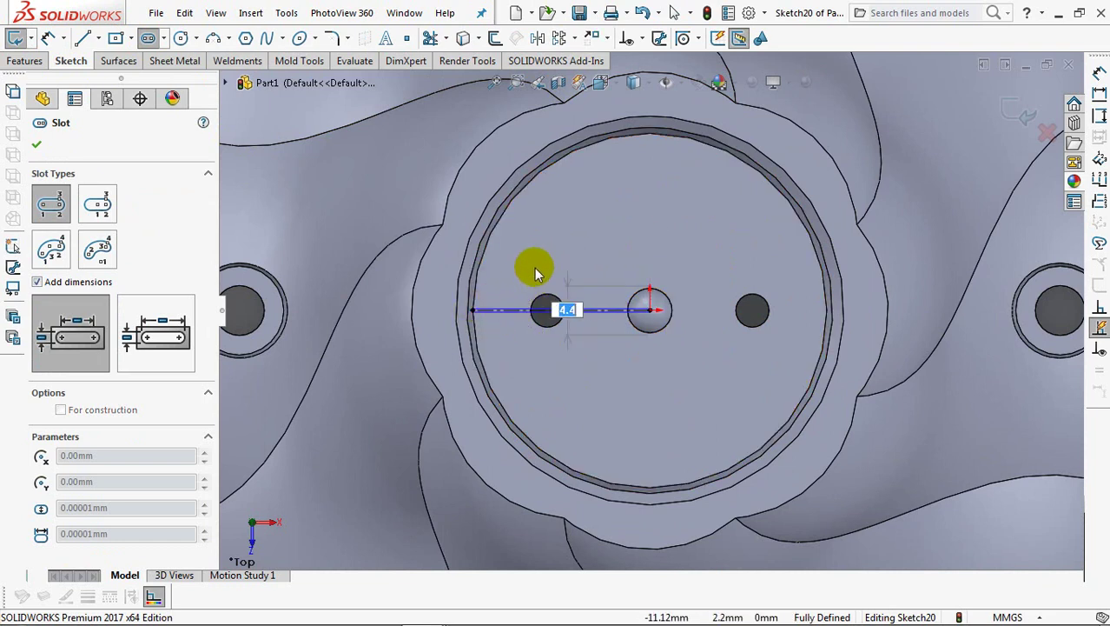
click(544, 259)
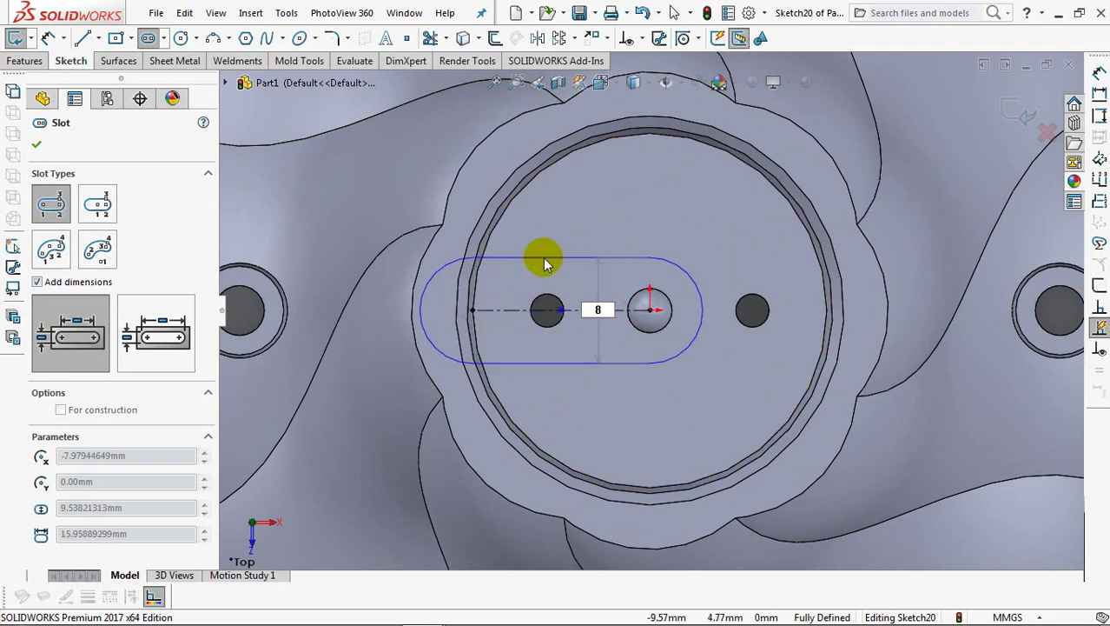
click(37, 145)
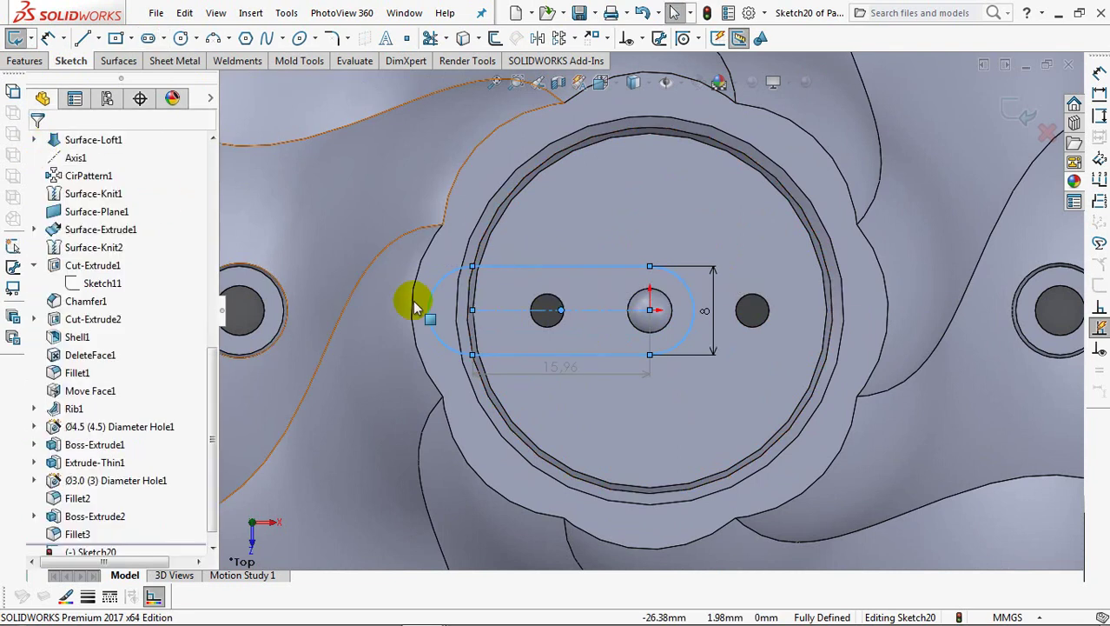
key(Escape)
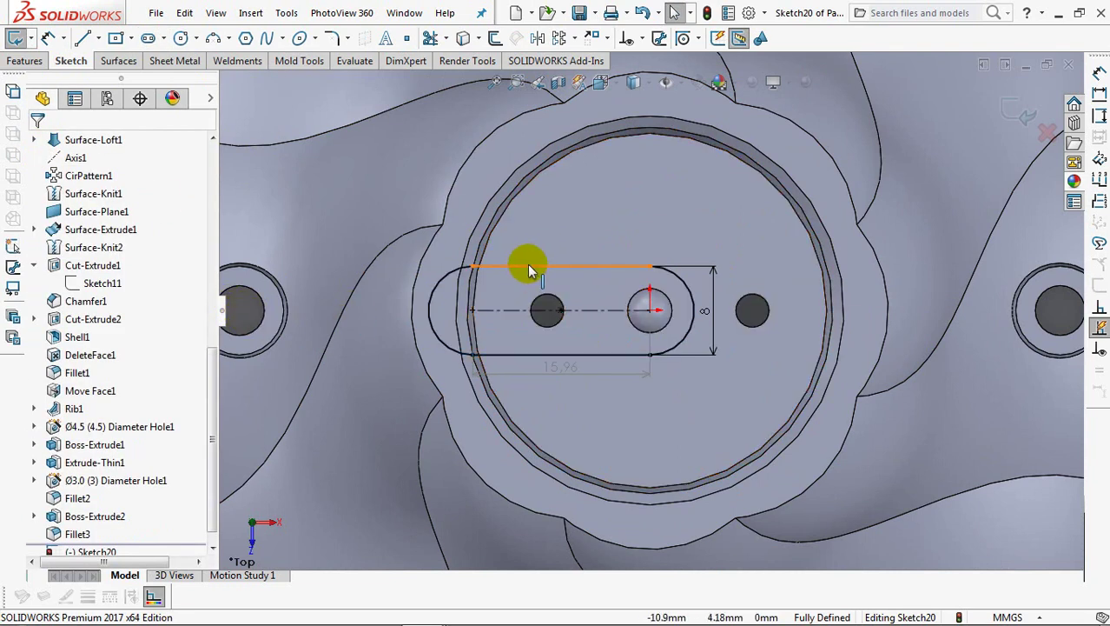
Explode the slot and make its left end arc construction geometry
right_click(529, 270)
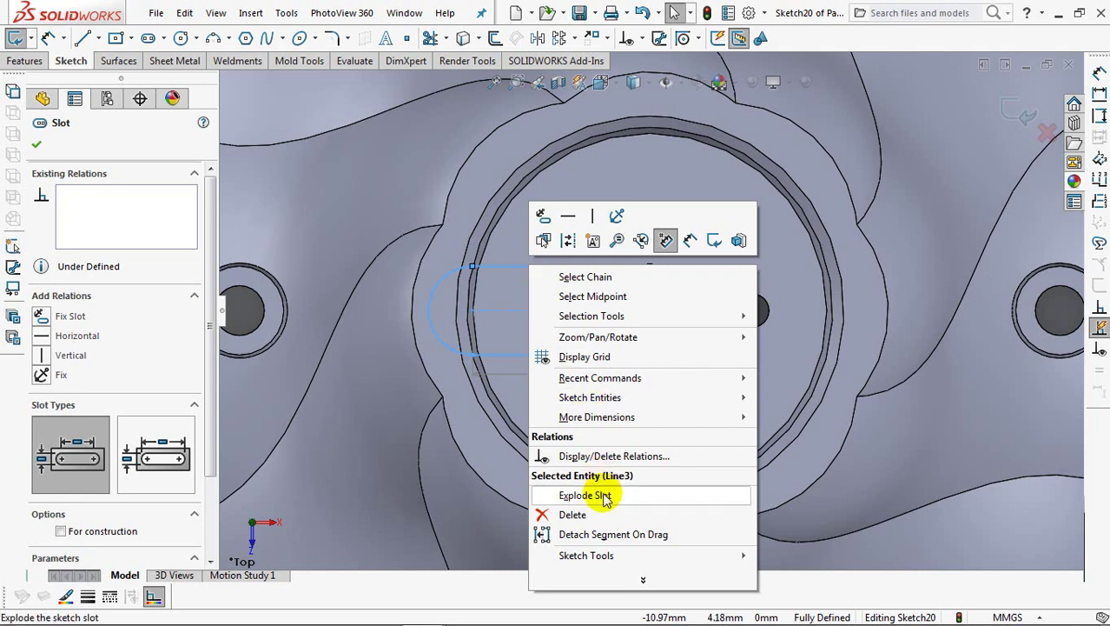
click(601, 494)
click(442, 345)
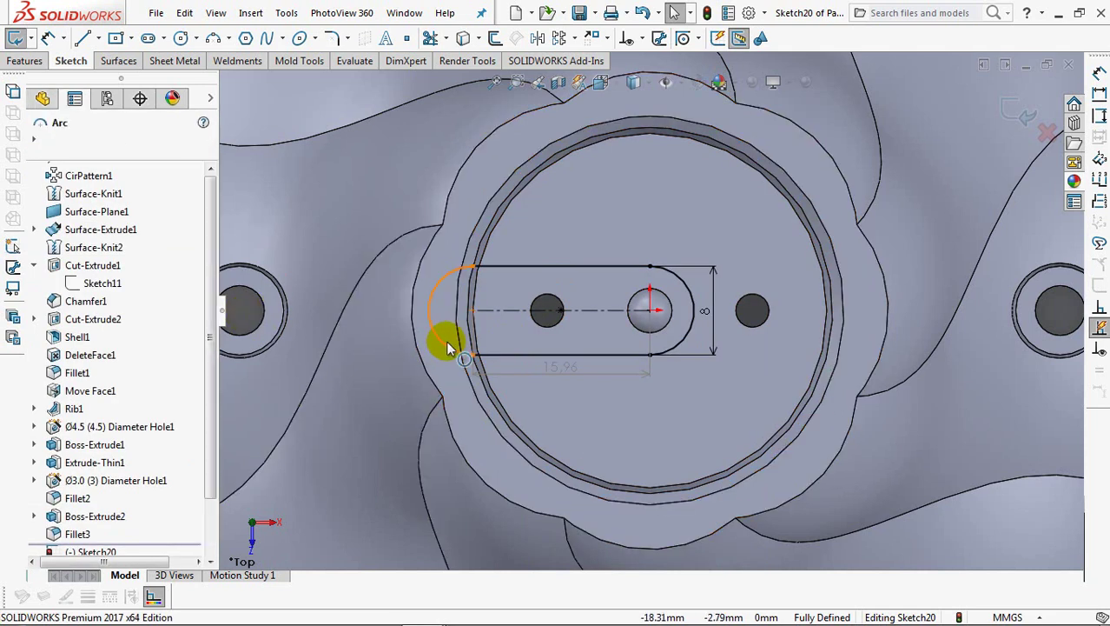
click(519, 293)
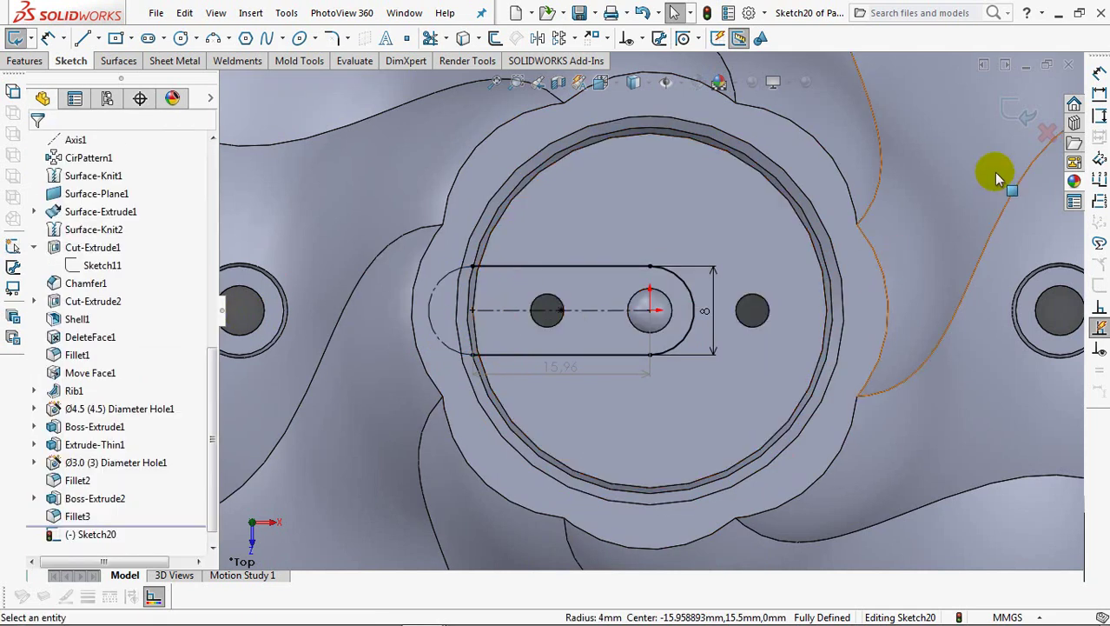
click(1017, 110)
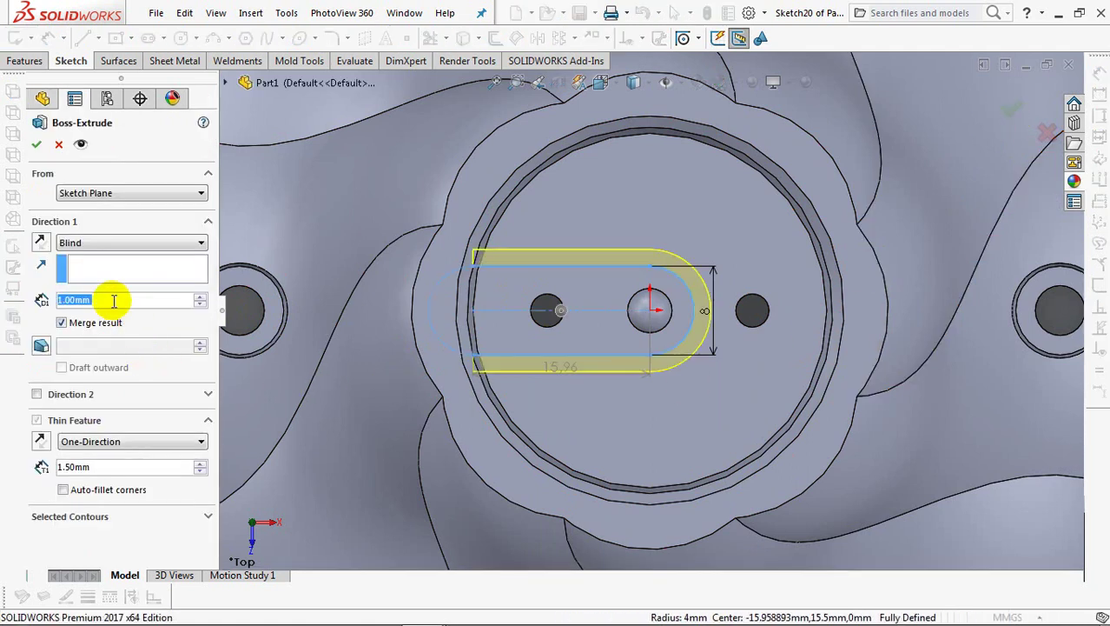
Accept the slot extrusion as a 1 mm tall, 1.5 mm thin wall and view the whole part
middle_drag(358, 466, 110, 169)
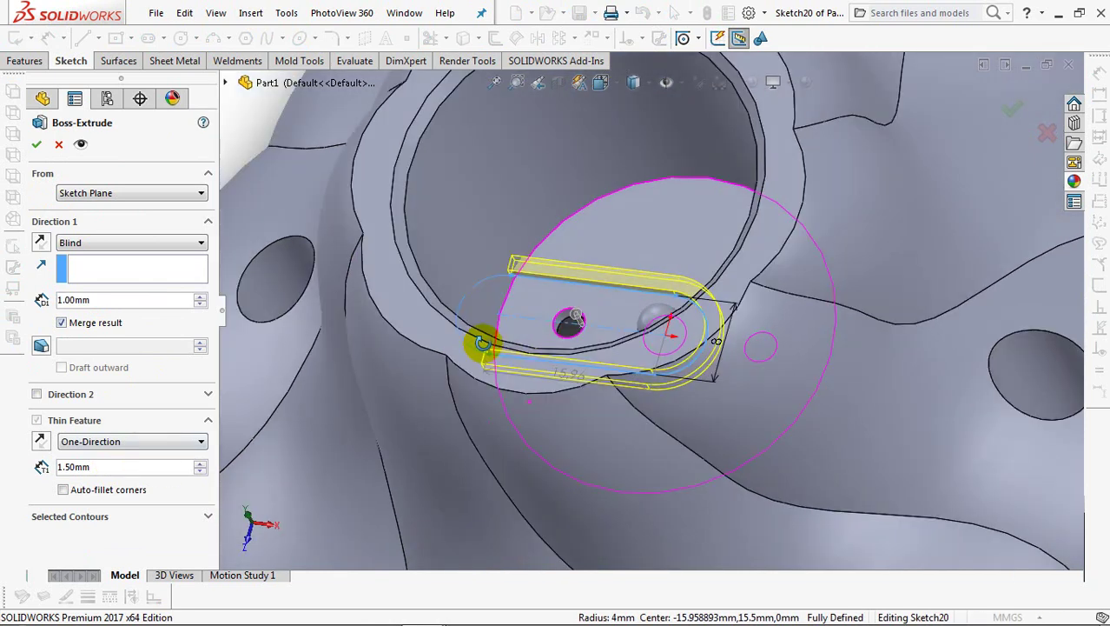
click(32, 144)
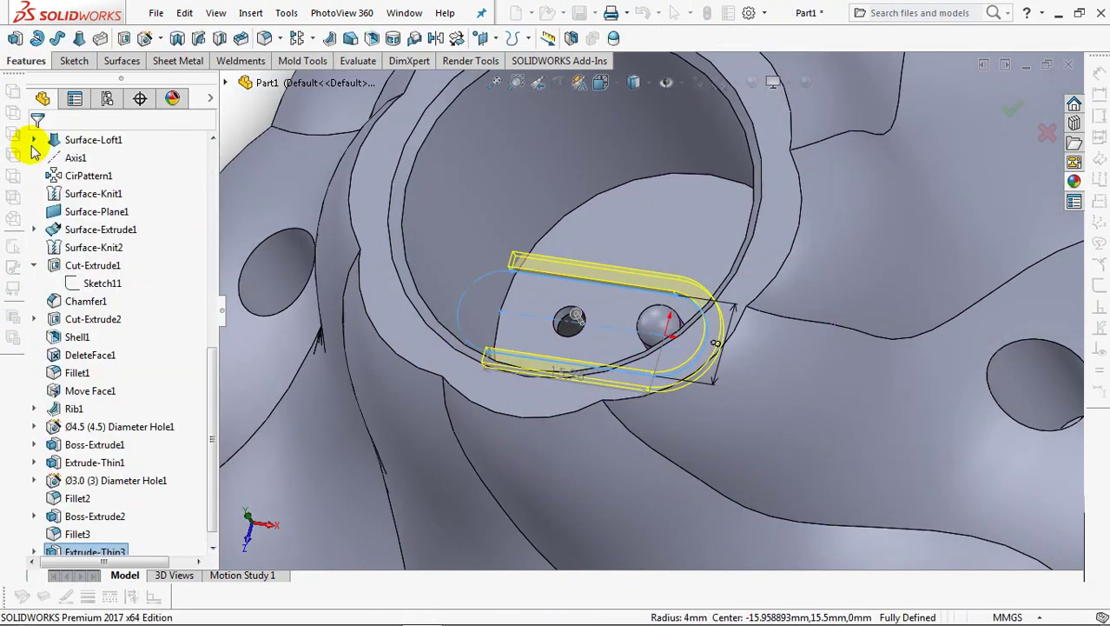
scroll(539, 334, up, 5)
mouse_move(587, 350)
middle_down()
mouse_move(708, 263)
mouse_move(518, 354)
middle_up()
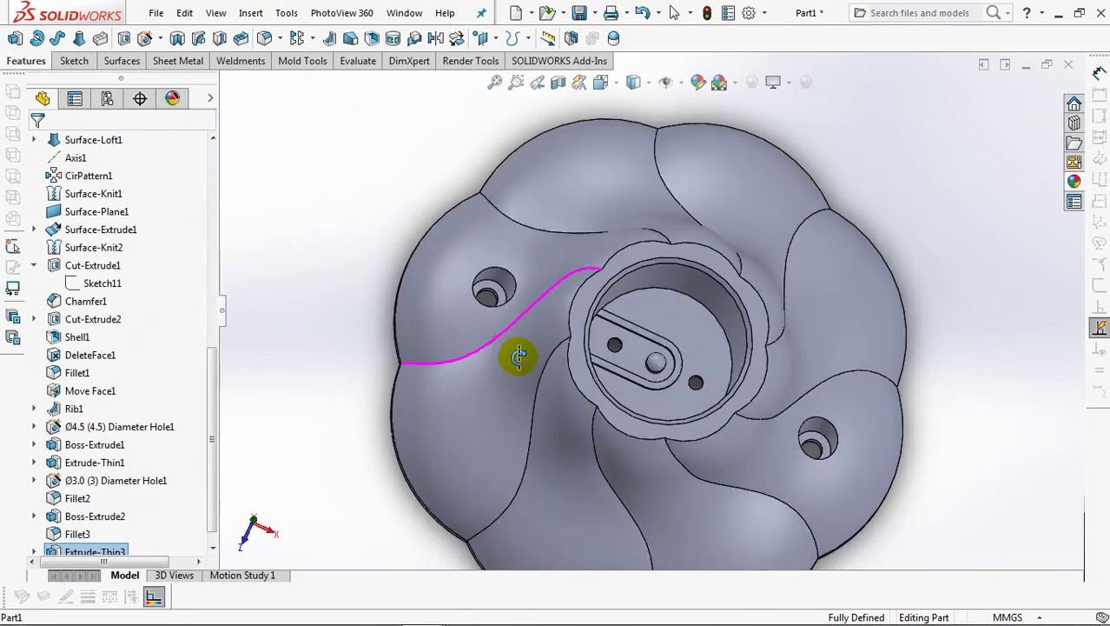
Set up a Hole Wizard hole with Ø2.0 drill size and Blind end condition
click(145, 37)
drag(214, 255, 214, 336)
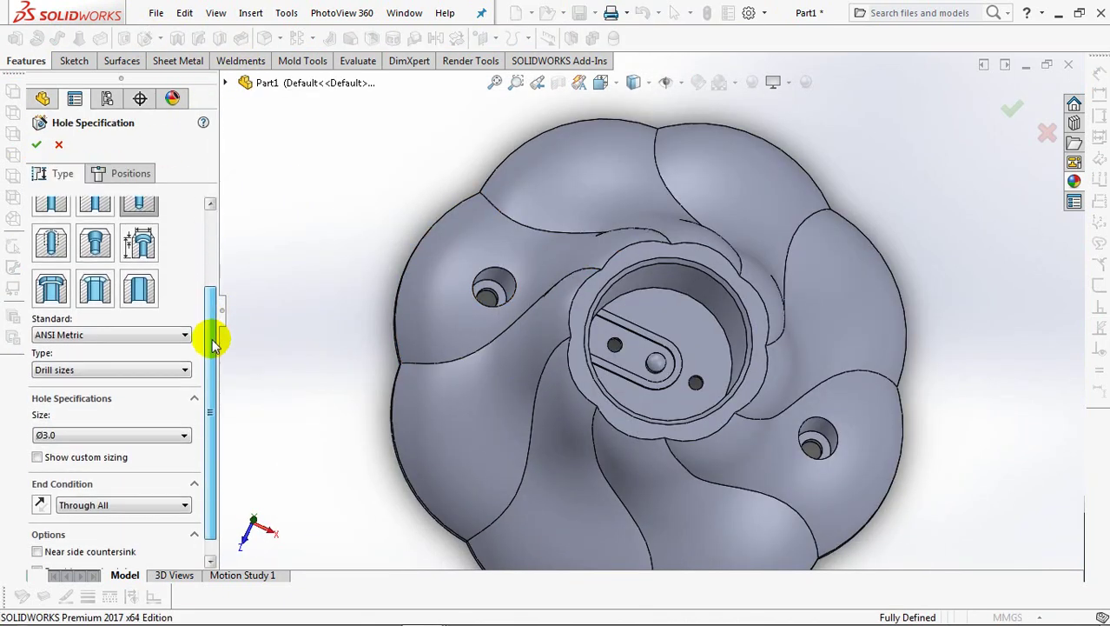
click(137, 420)
scroll(131, 439, up, 3)
scroll(130, 440, up, 3)
scroll(128, 443, up, 3)
click(124, 434)
click(124, 488)
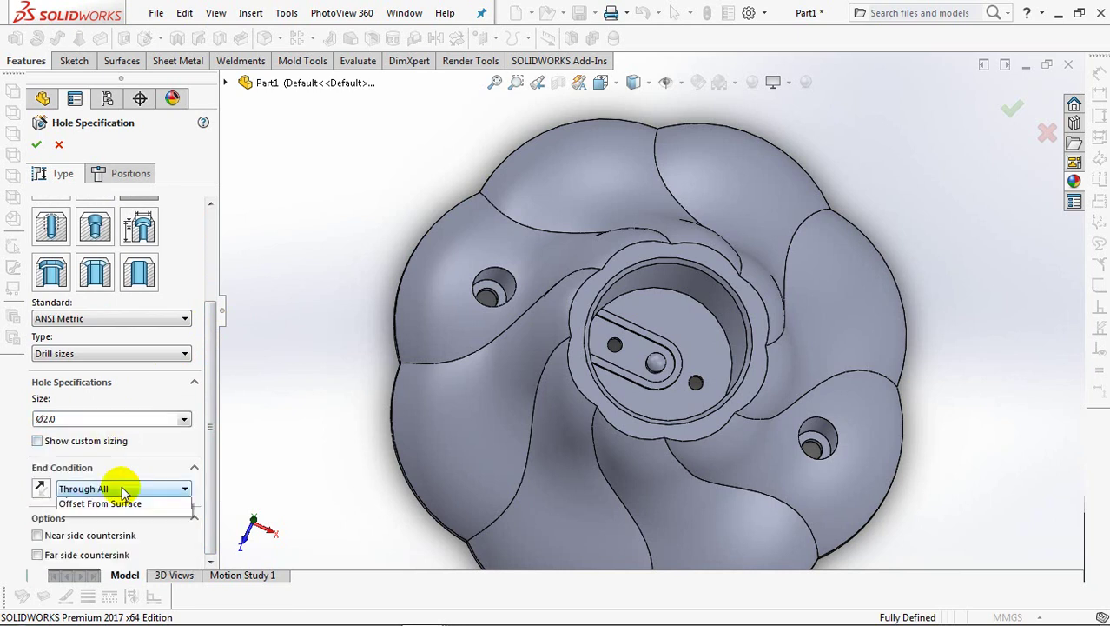
click(124, 504)
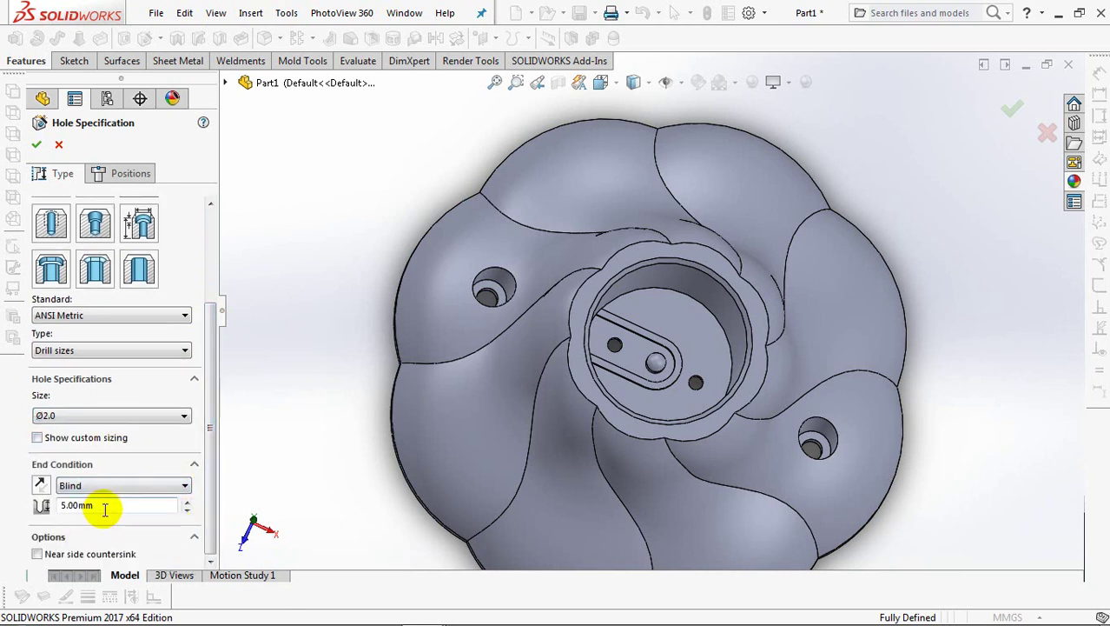
Place two hole points on the bore floor in a 3D sketch
click(122, 178)
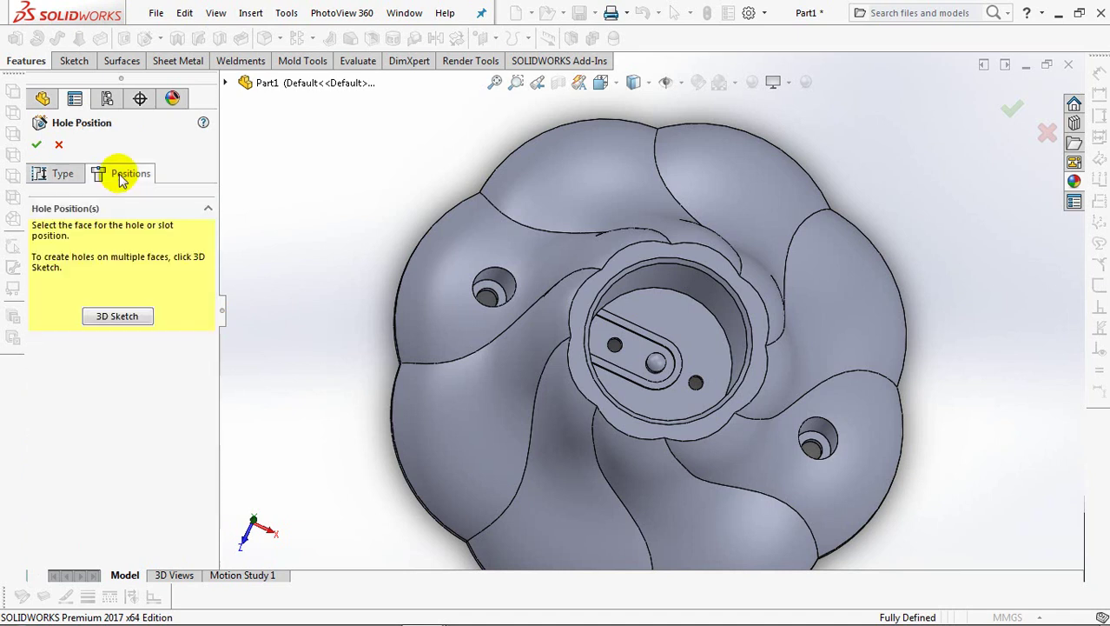
click(118, 318)
middle_drag(570, 421, 558, 433)
scroll(617, 478, up, 3)
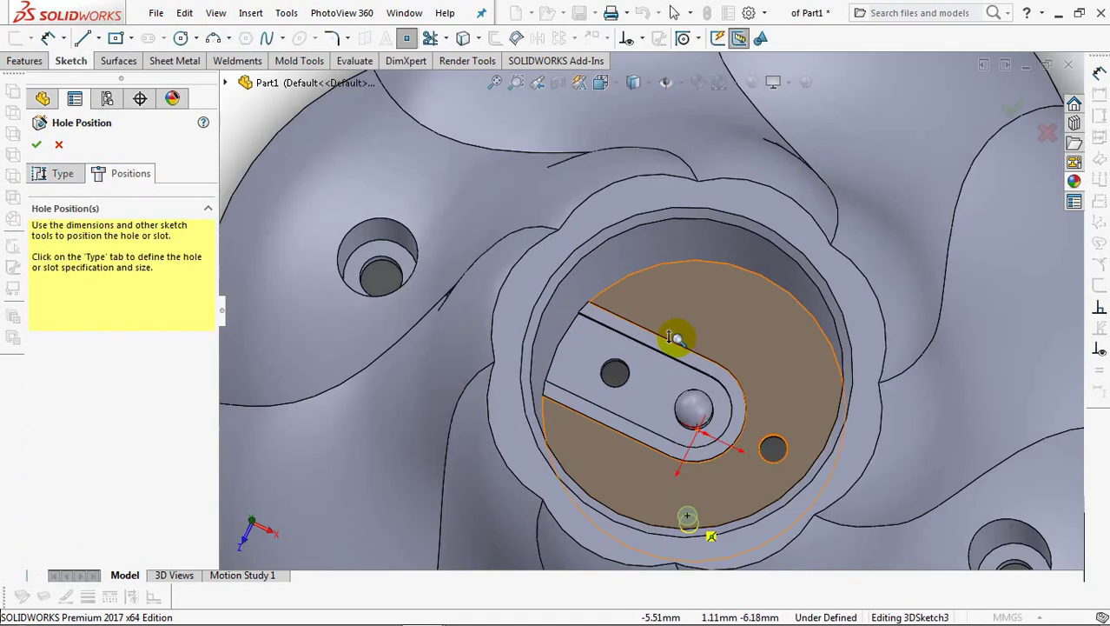
scroll(683, 520, up, 2)
middle_drag(679, 349, 674, 218)
click(783, 191)
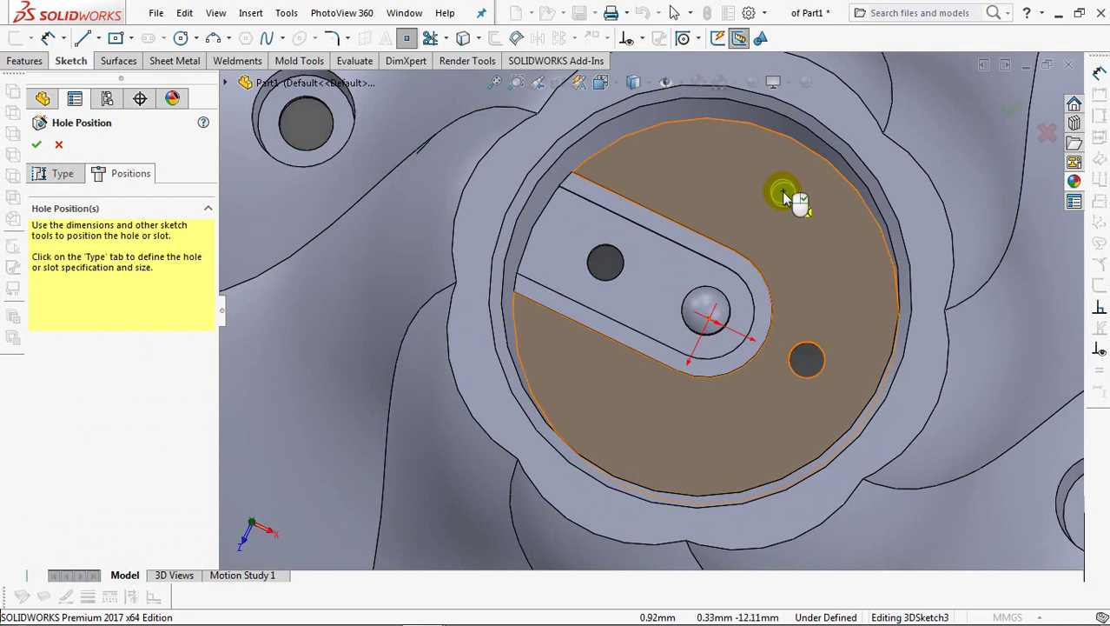
click(643, 442)
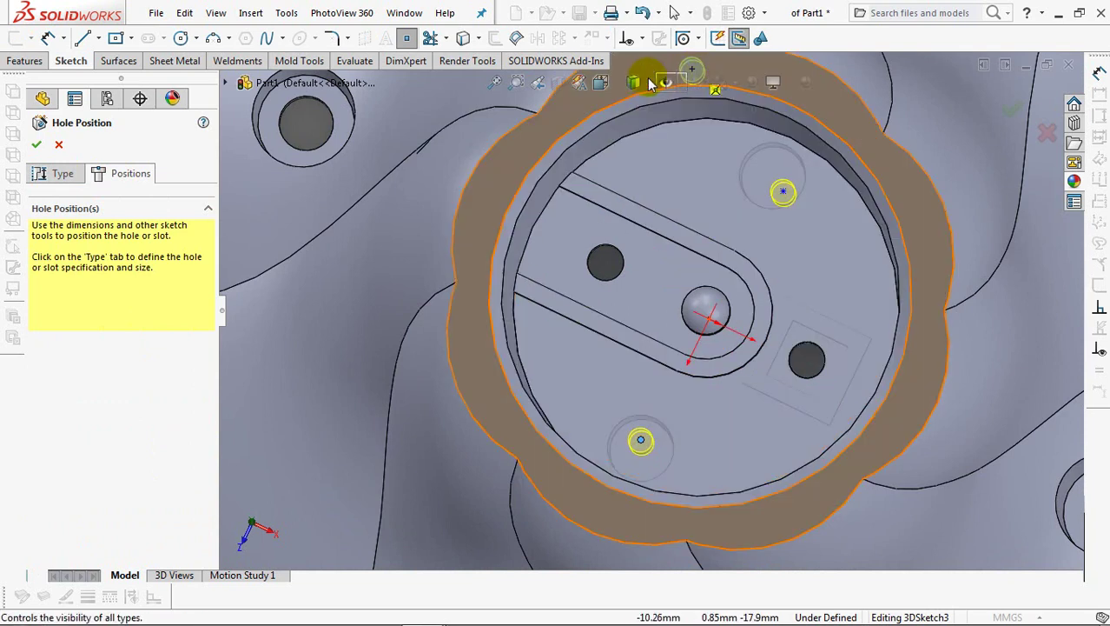
Make each hole point concentric with a circular edge and finish the Ø2.0 blind holes
click(633, 84)
click(632, 196)
click(637, 37)
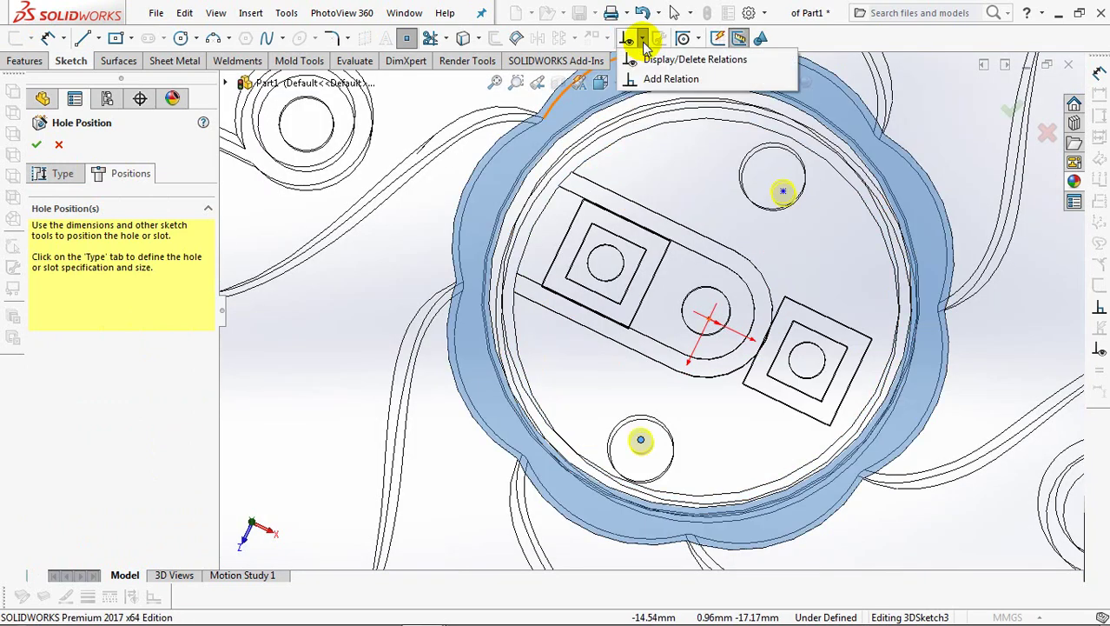
click(669, 77)
click(643, 417)
click(39, 407)
click(782, 190)
click(750, 154)
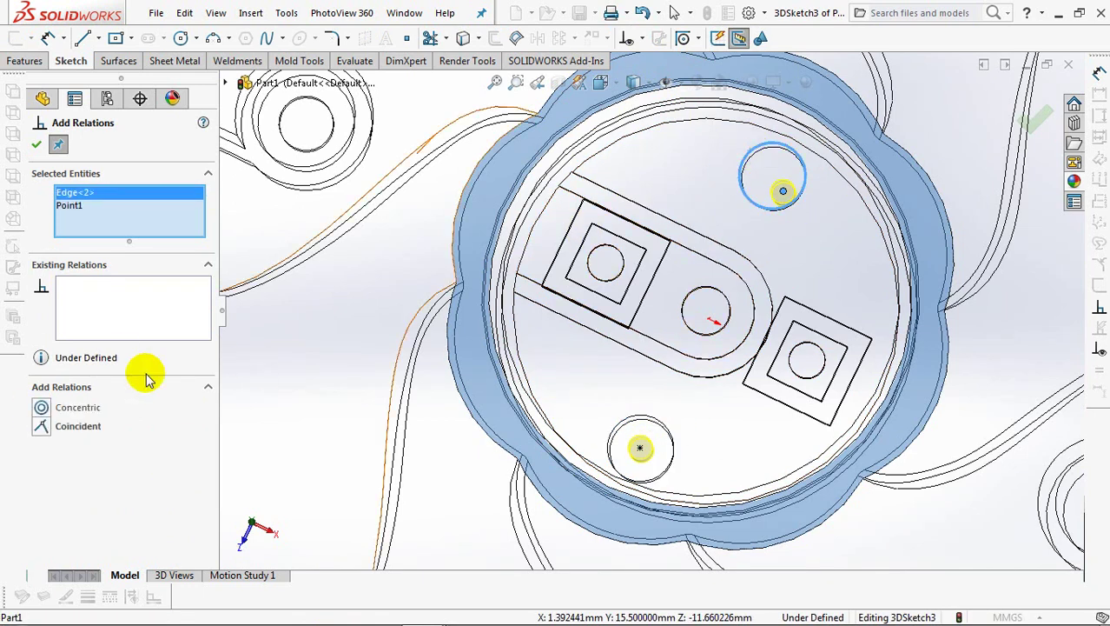
click(41, 408)
click(35, 145)
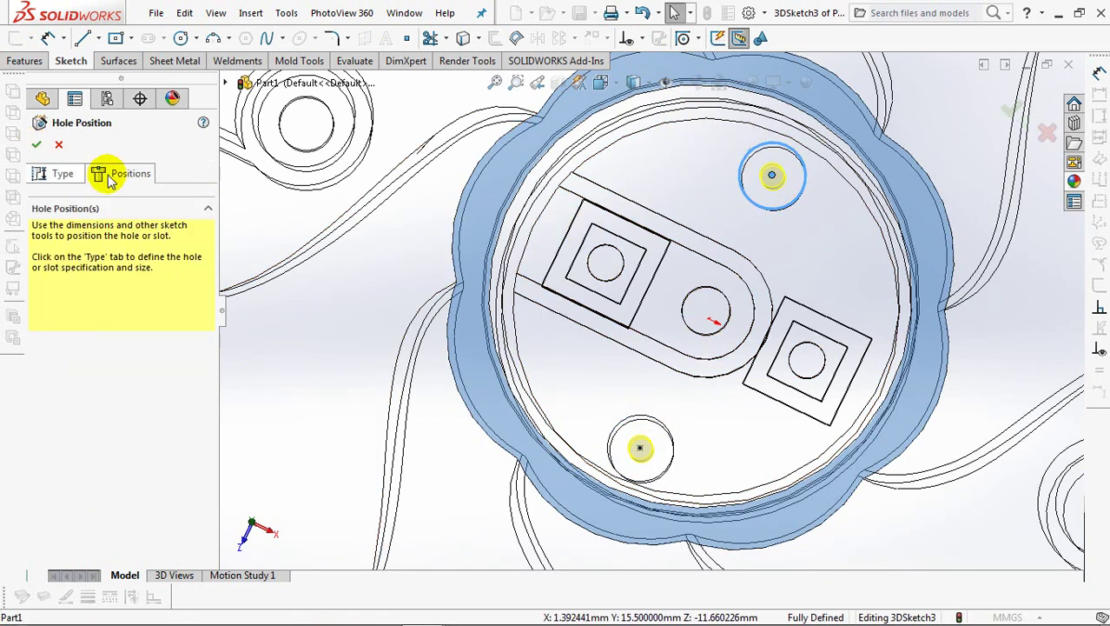
click(633, 83)
click(635, 105)
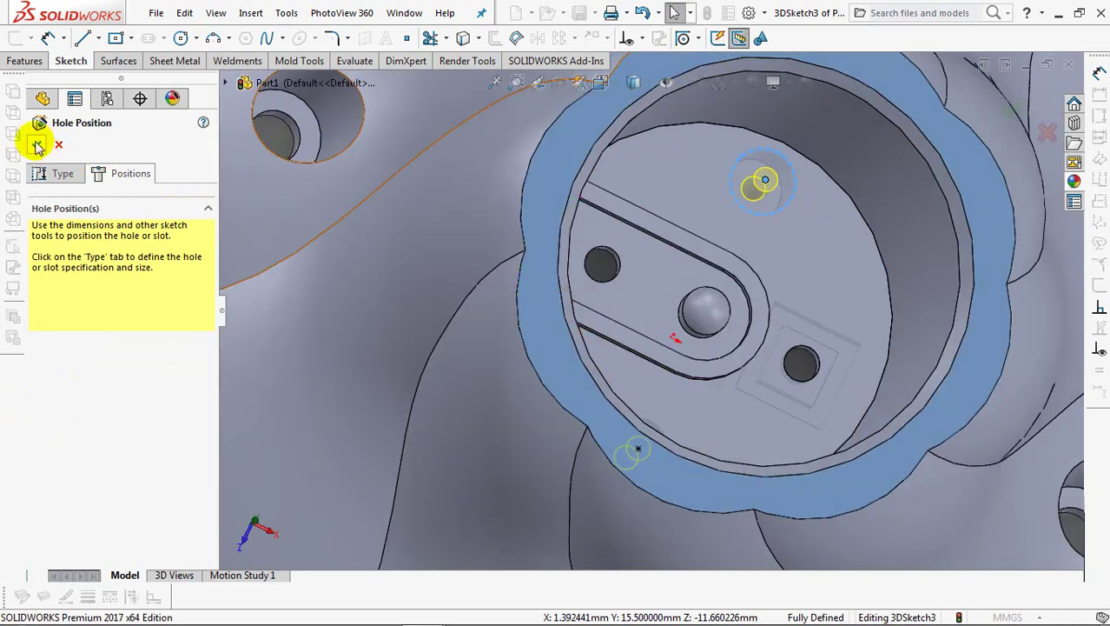
click(37, 146)
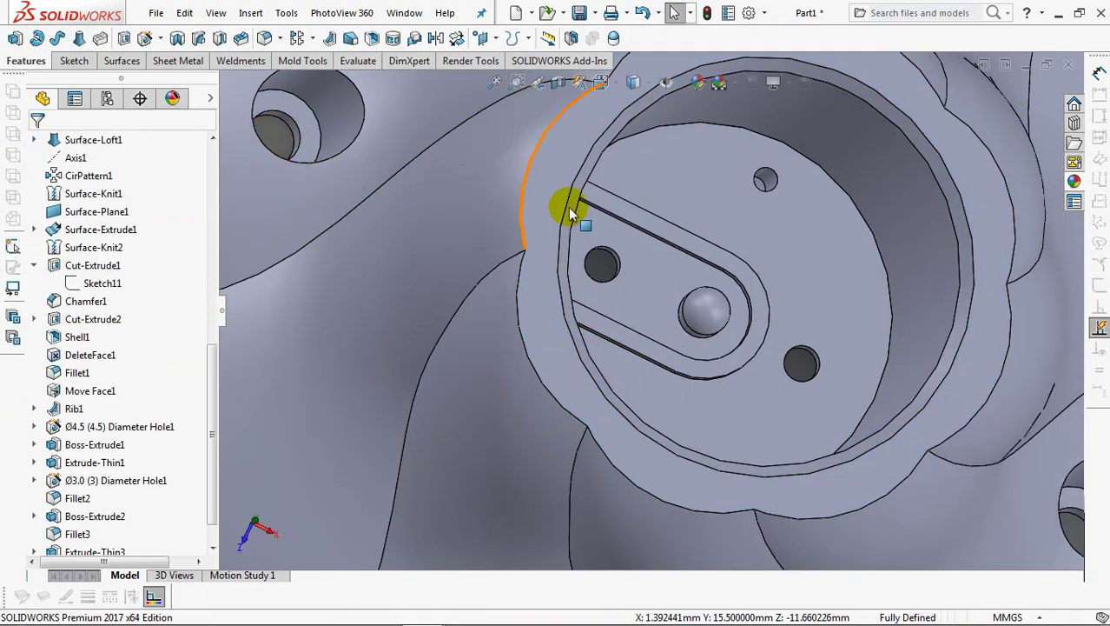
scroll(587, 225, up, 5)
scroll(600, 261, up, 3)
mouse_move(595, 302)
middle_down()
mouse_move(595, 367)
mouse_move(606, 331)
mouse_move(587, 384)
mouse_move(595, 354)
middle_up()
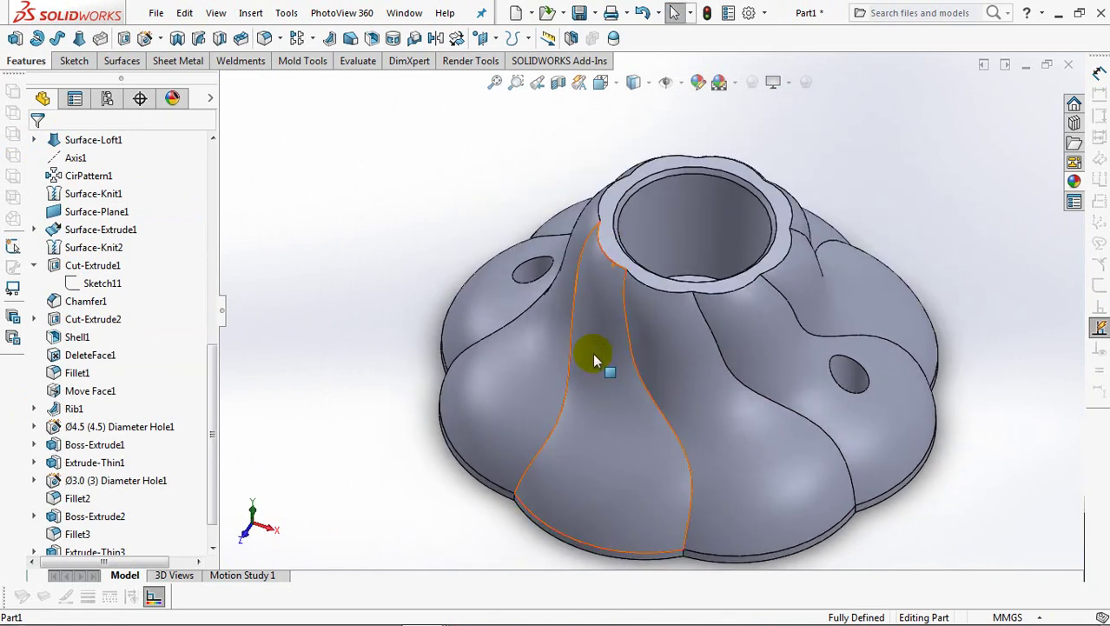